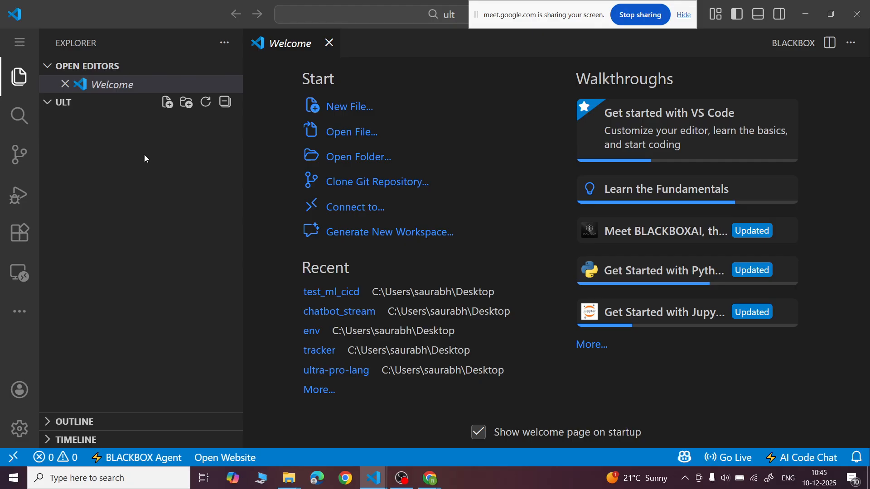
- Create a file named a.txt in the ULT folder and hide the file explorer
click(167, 103)
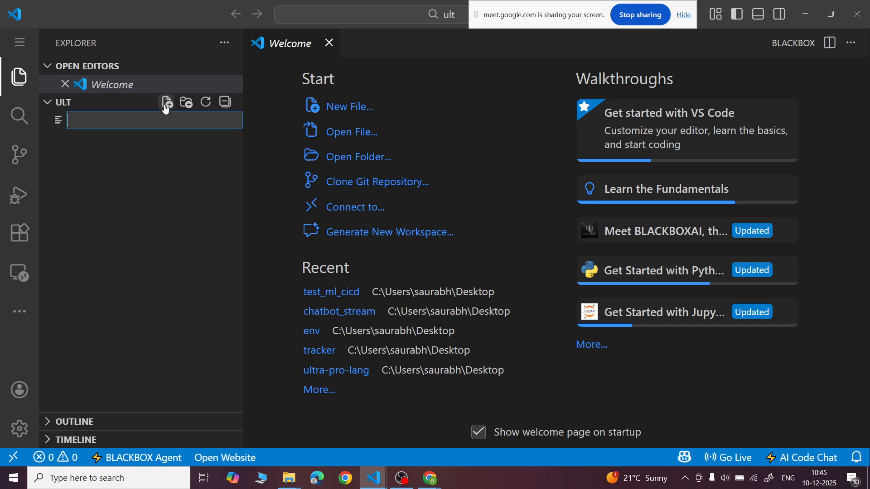
text(a.py)
key(BackSpace)
key(BackSpace)
text(txt)
key(Return)
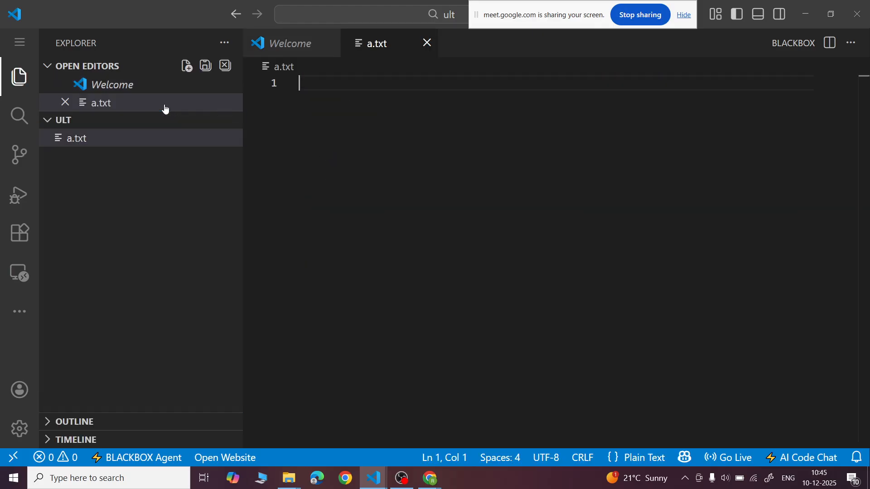
click(19, 77)
- Begin the second line of a.txt with the label "Agenda :", leaving the first line blank
key(Return)
key(Return)
key(BackSpace)
key(Caps_Lock)
text(A)
key(Caps_Lock)
text(genda :)
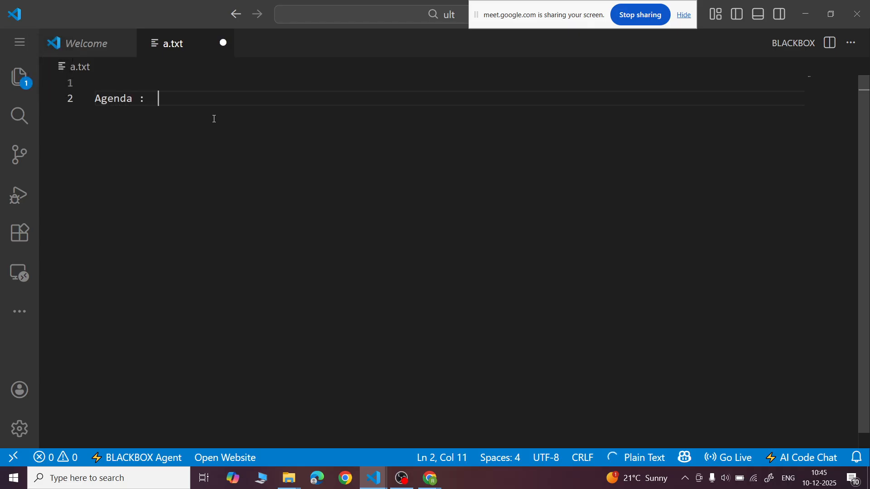
- Complete the agenda line with "How can we create virtual Agent on Microsoft Azure .", add two line breaks, and save the file
key(Caps_Lock)
text(H)
key(Caps_Lock)
text(o)
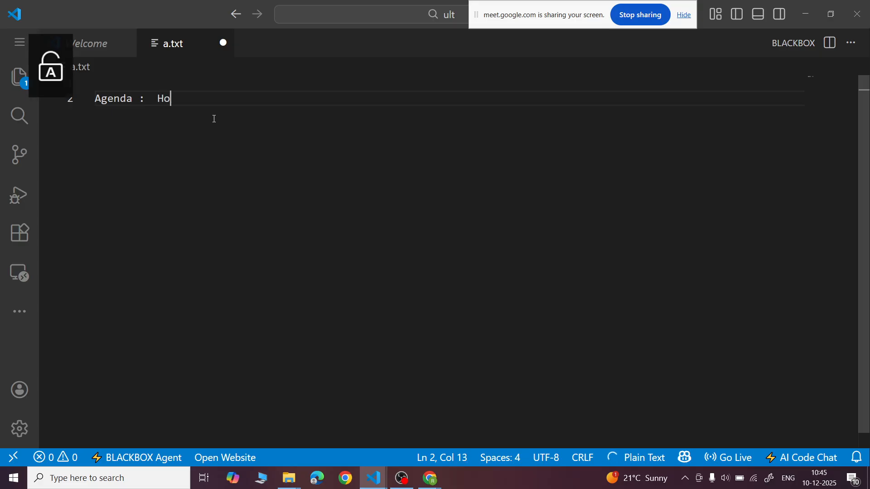
text(w can we cre)
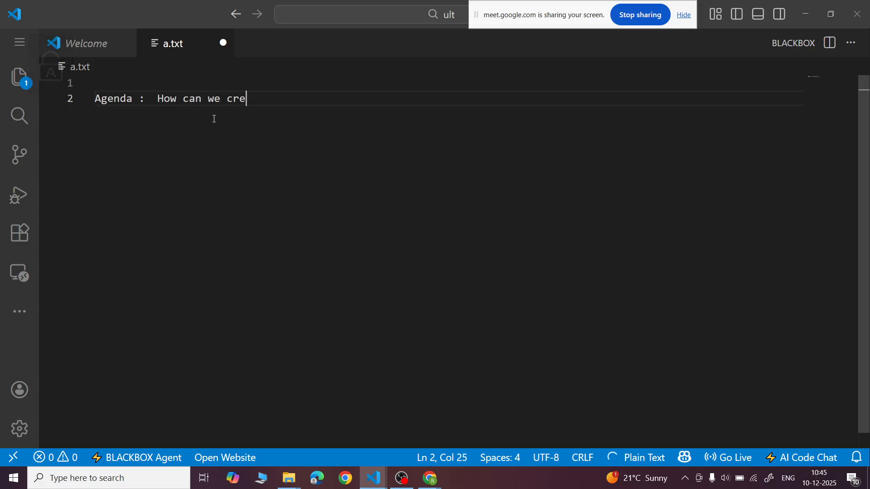
text(ate virtual)
key(Caps_Lock)
text(A)
key(Caps_Lock)
text(gent )
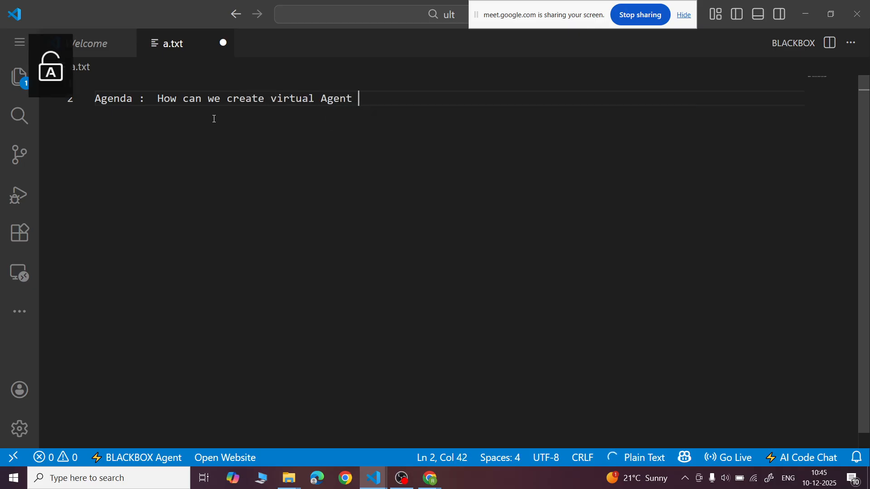
text(on)
key(Caps_Lock)
text(M)
key(Caps_Lock)
text(icrosoft)
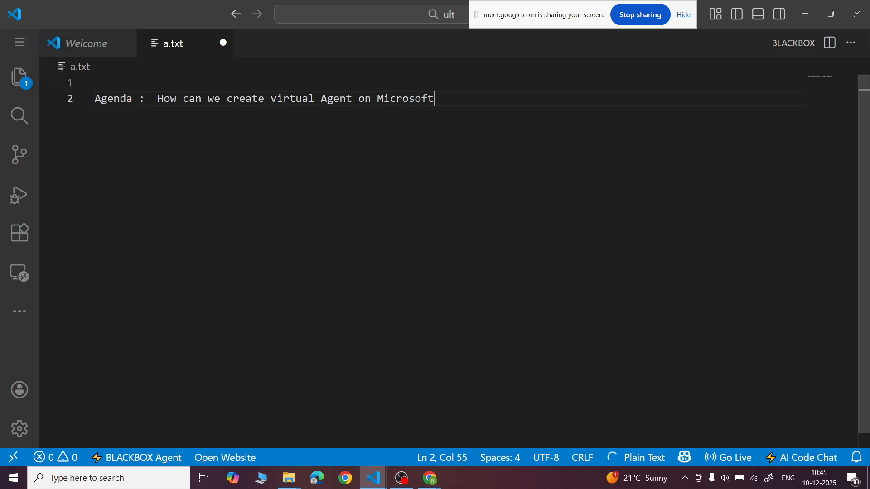
key(Caps_Lock)
text(A)
key(Caps_Lock)
text(zure .)
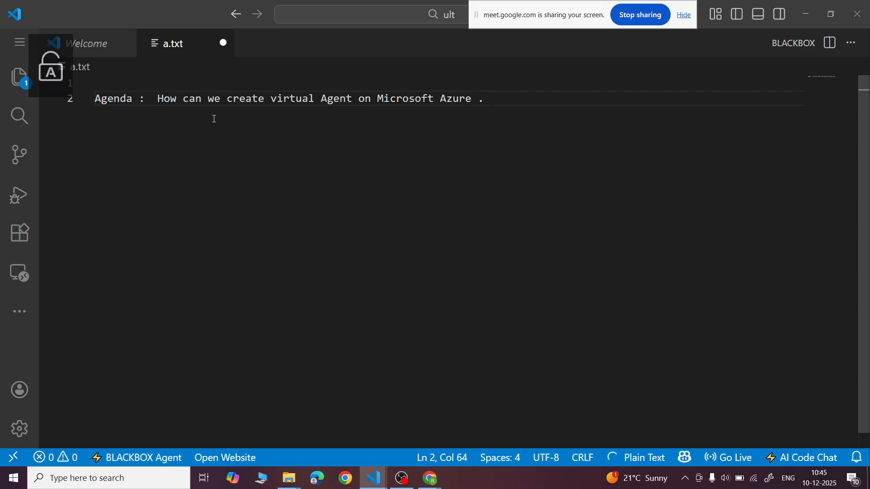
key(Return)
key(Return)
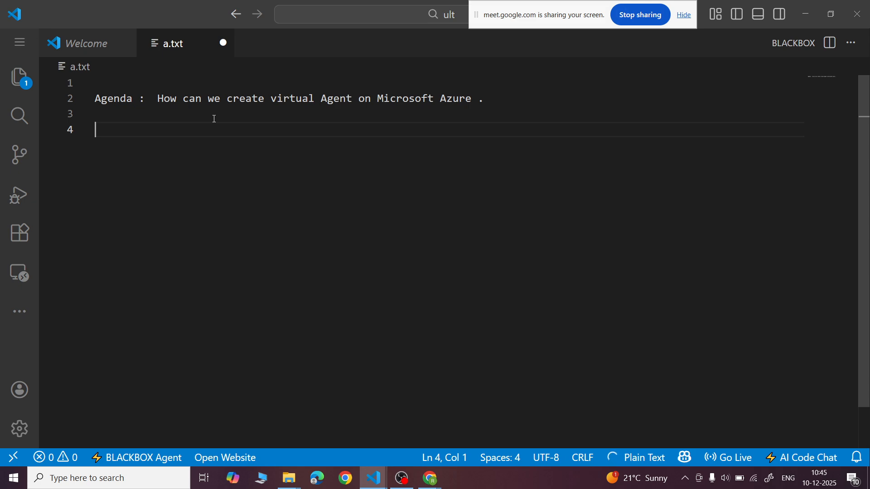
key(ctrl+s)
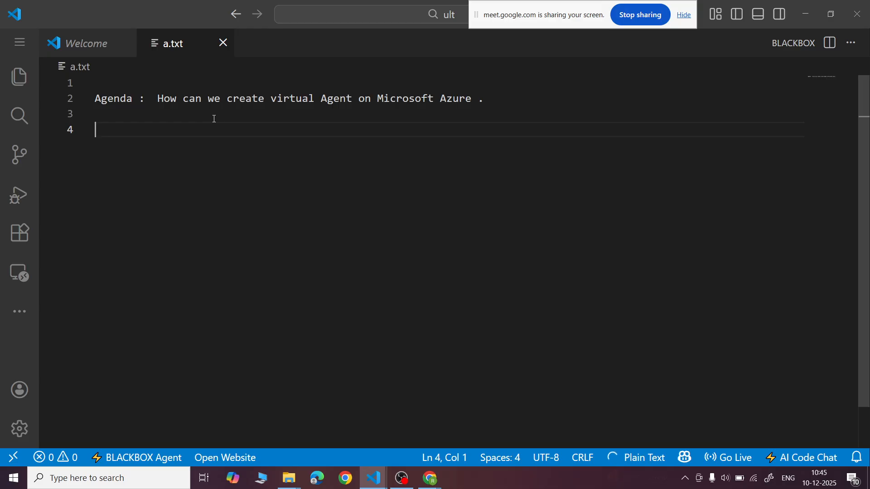
- Add the heading "steps :" on line 4, save, and leave a blank line below it
text(steps :)
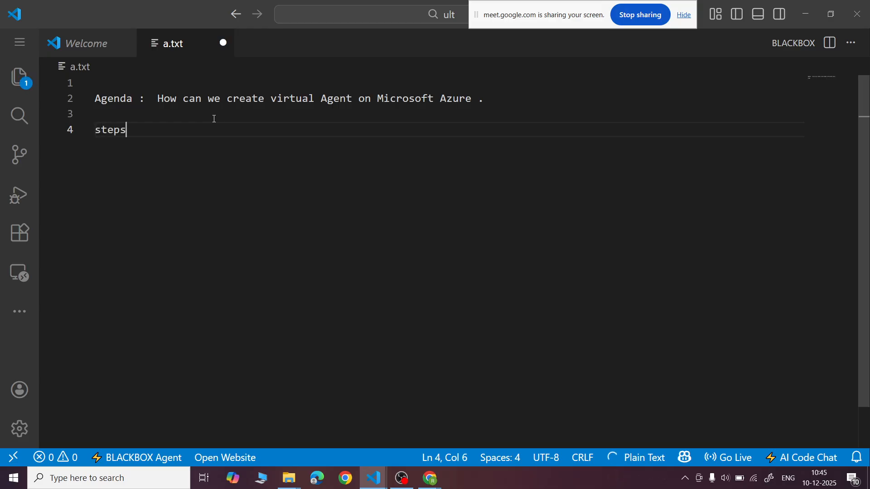
key(ctrl+s)
key(Return)
key(Return)
- Write "Azure ---> Resource group --->" on line 6 as the start of the workflow and save the file
text(Azure --->)
key(ctrl+s)
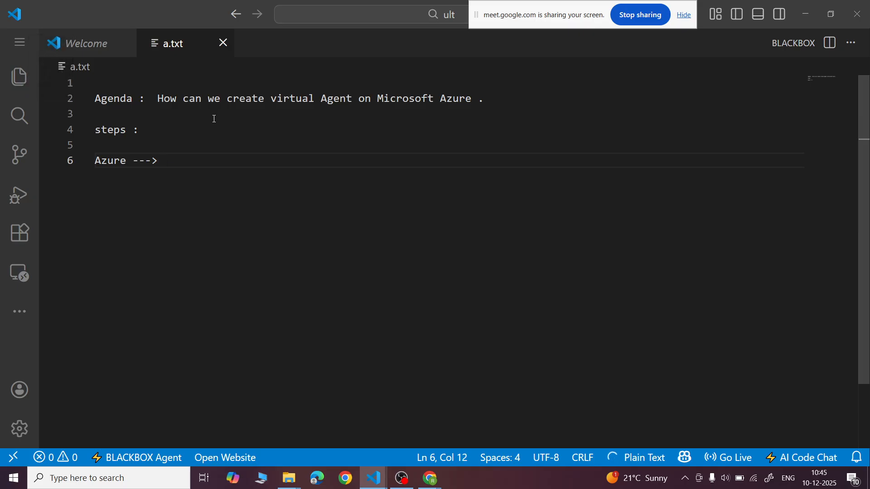
text(Resource group --->)
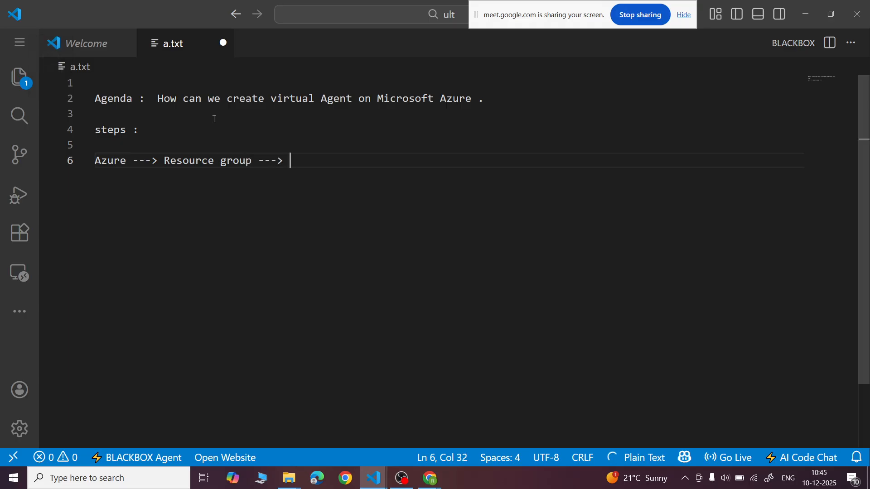
key(ctrl+s)
- Append "AI Hub ---> Project --->" to the workflow line and save the file
text(P)
key(Caps_Lock)
key(BackSpace)
key(BackSpace)
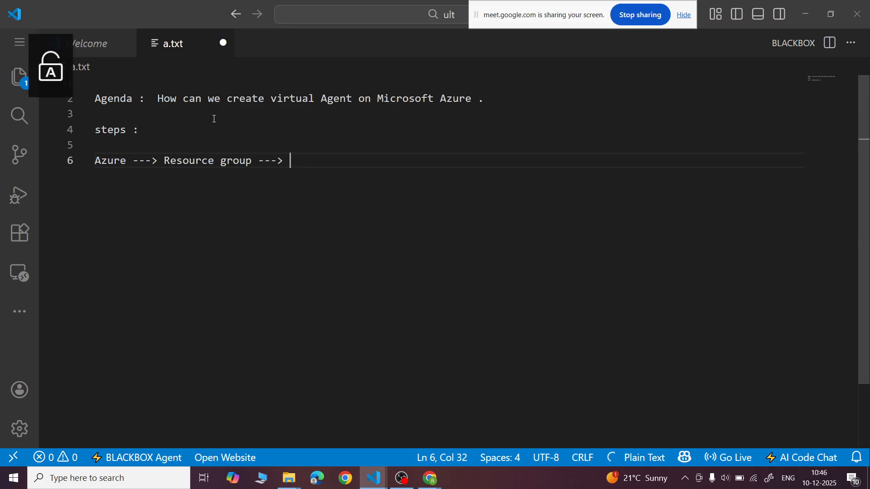
text(AI Hub ---> Project --->)
key(ctrl+s)
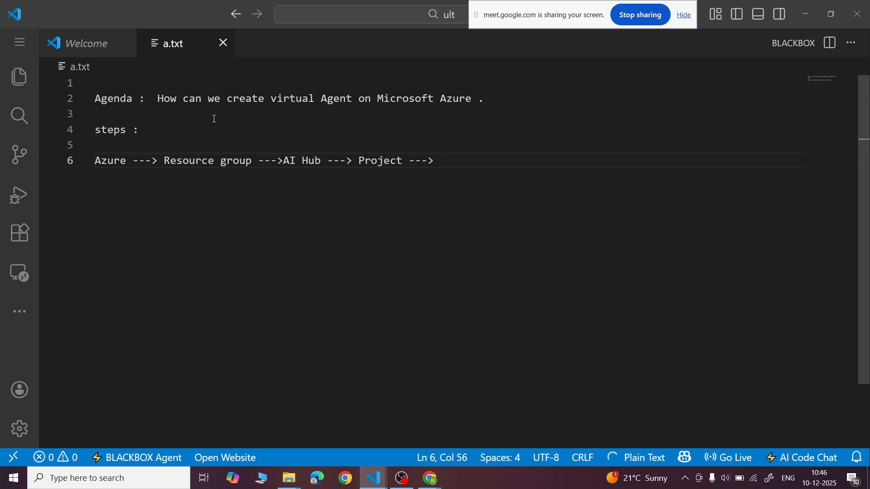
- Append "Azure open ai api key deploy" to the workflow line after Project
text(open)
key(BackSpace)
key(BackSpace)
key(BackSpace)
key(BackSpace)
key(BackSpace)
key(Caps_Lock)
text(Azur)
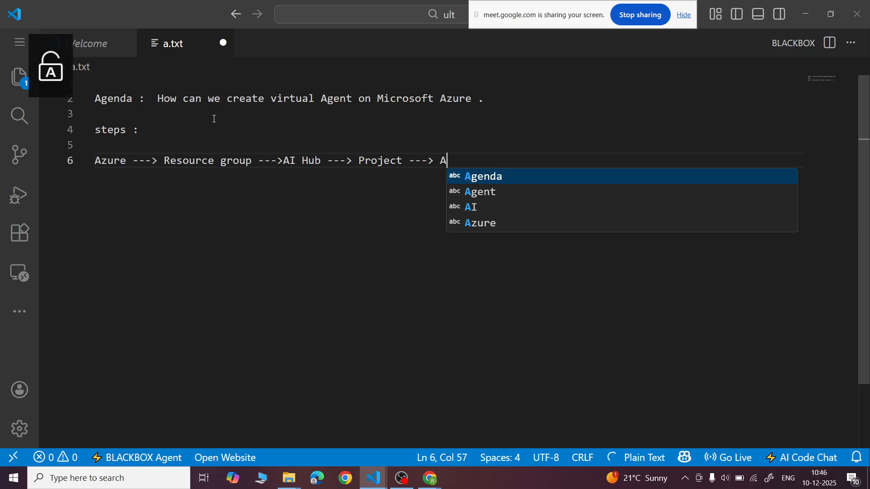
text(e open ai )
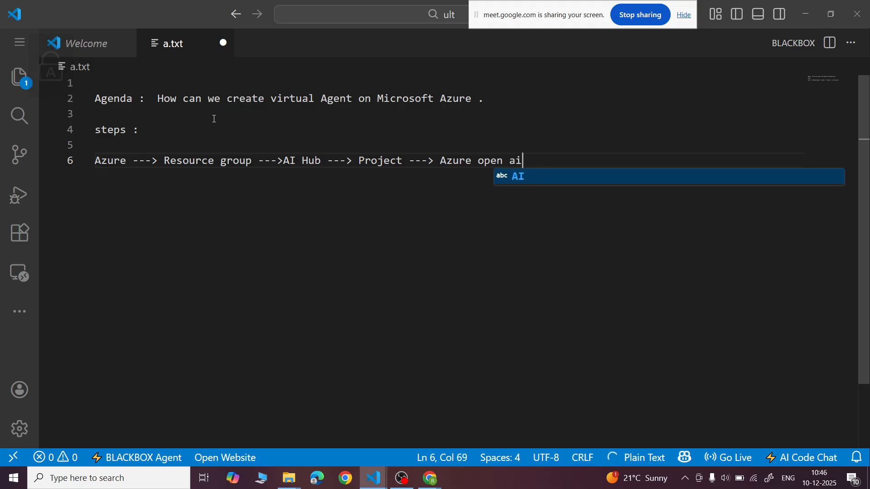
text(api key )
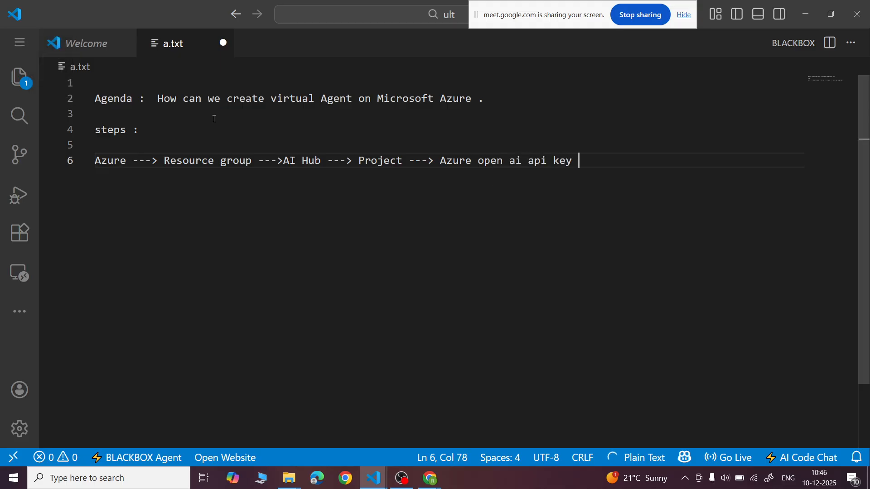
text(dpeloy)
key(BackSpace)
key(BackSpace)
key(BackSpace)
key(BackSpace)
key(BackSpace)
key(BackSpace)
text(eploy)
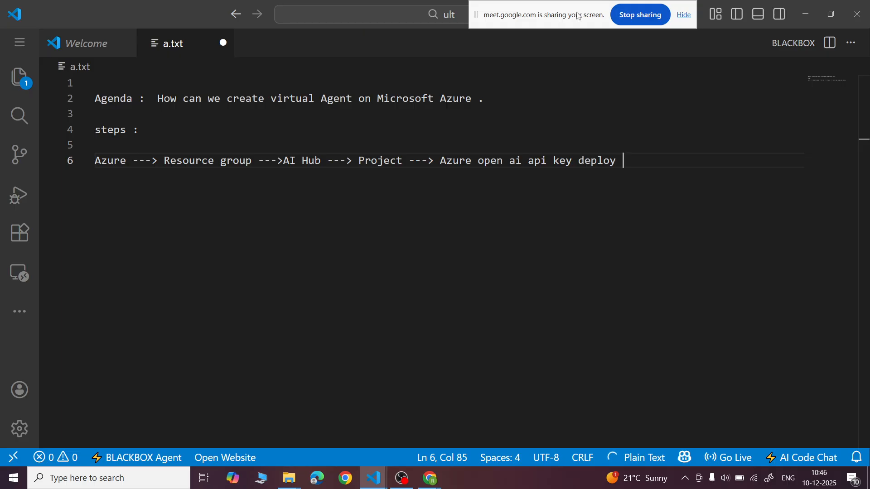
- Move the screen-sharing banner clear of the editor's title bar and append "---> Agents ---->" to the workflow line
drag(572, 18, 568, 487)
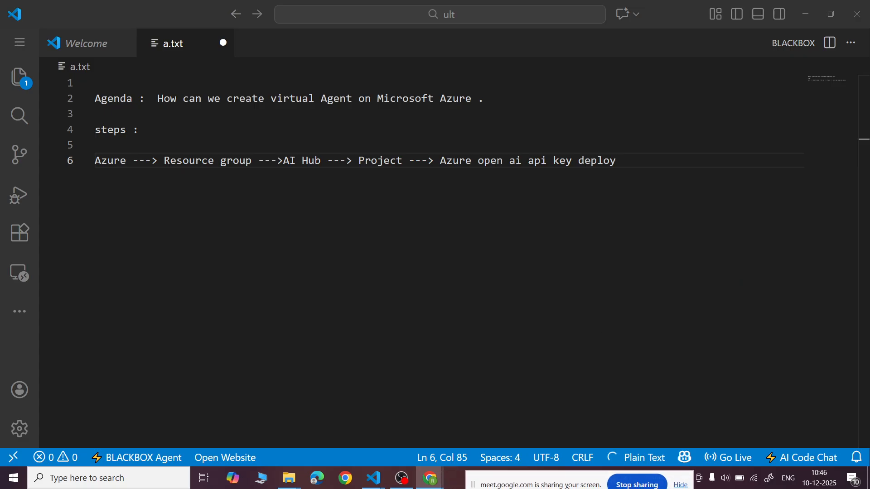
click(632, 164)
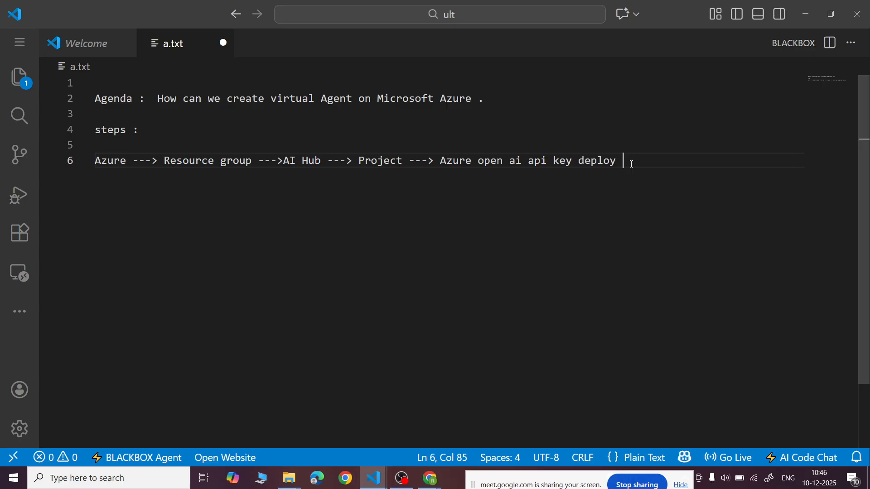
text(--->)
key(Caps_Lock)
text(Agents --)
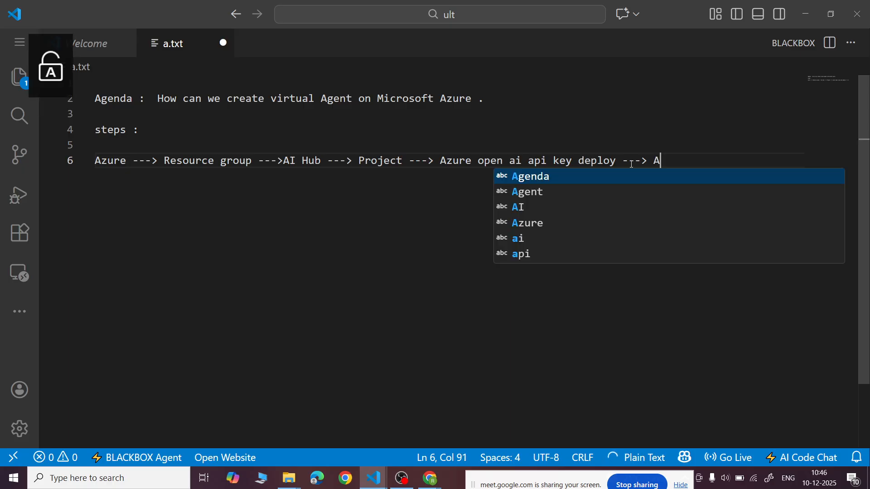
key(Caps_Lock)
text(-->)
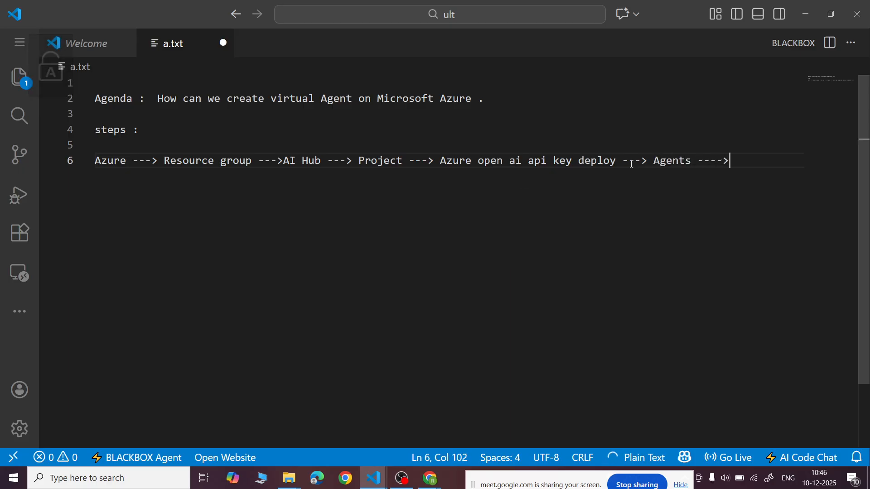
- Continue the workflow on line 7 with "Casual Agent" and save the file
key(Return)
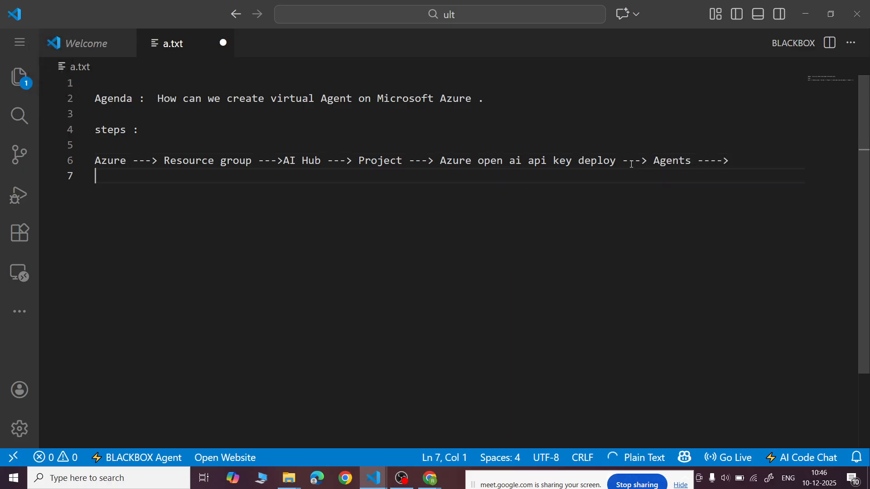
key(Caps_Lock)
text(C)
key(Caps_Lock)
text(asual Agent)
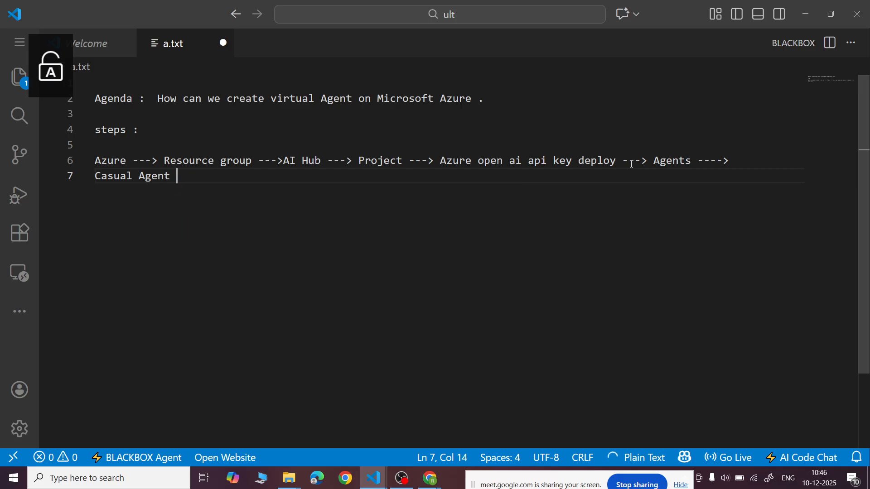
key(ctrl+s)
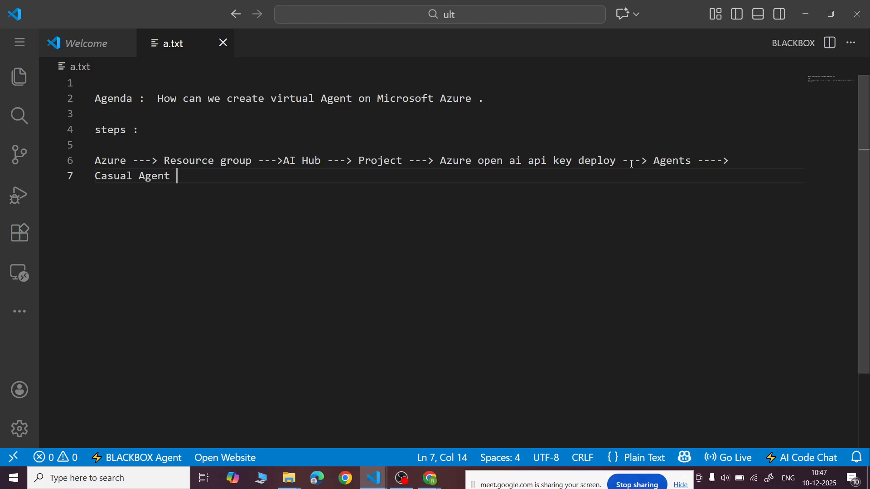
- Add the question "What is Resource Group ?" on line 10, below two blank lines, and save the file
key(Return)
key(Return)
key(Return)
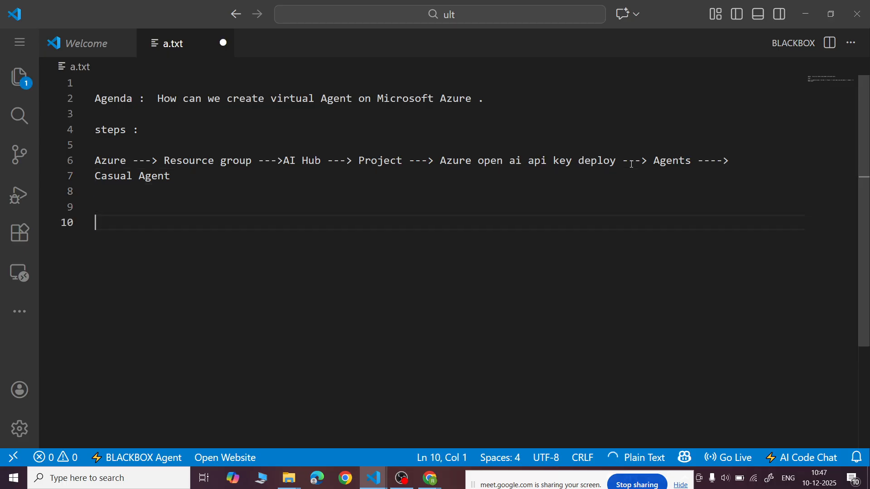
key(Caps_Lock)
text(W)
key(Caps_Lock)
text(hat is)
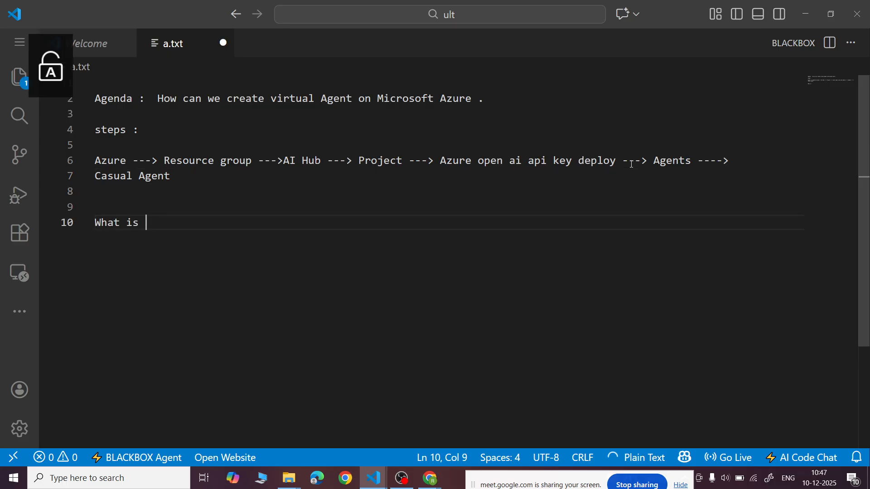
key(Caps_Lock)
text(R)
key(Caps_Lock)
text(esou)
text(rce)
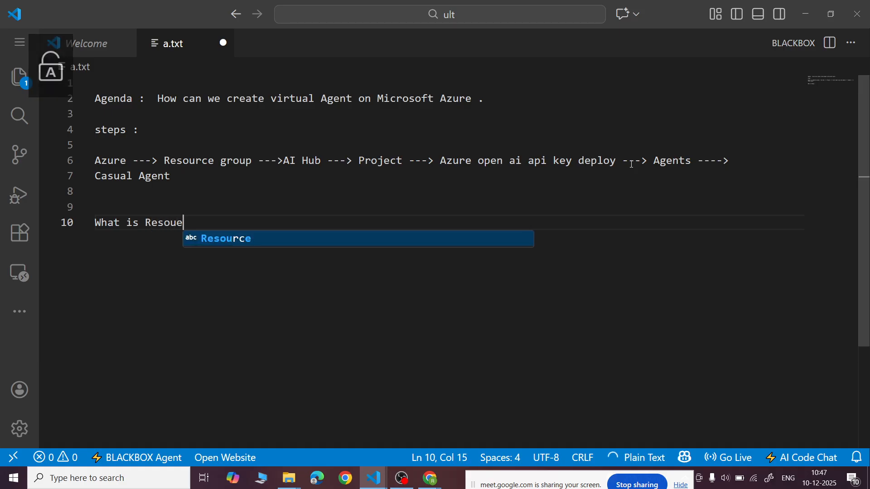
key(Caps_Lock)
text(G)
key(Caps_Lock)
text(roup ?)
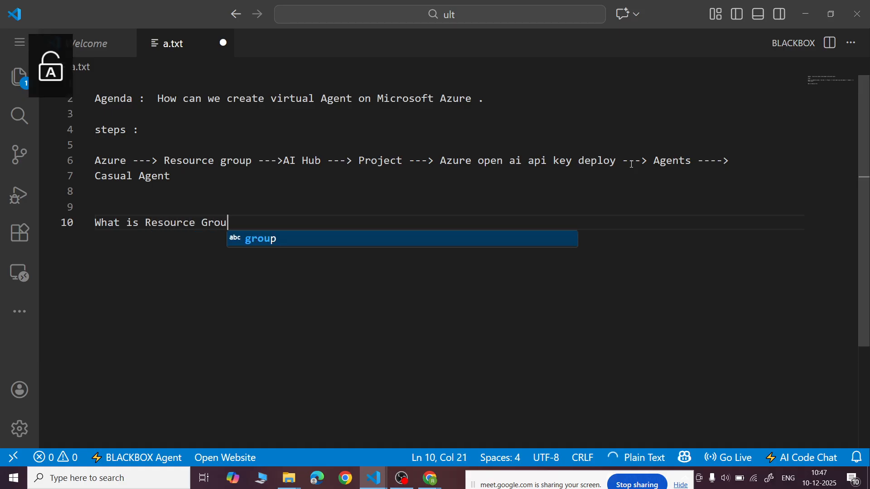
key(Return)
key(Return)
key(BackSpace)
key(ctrl+s)
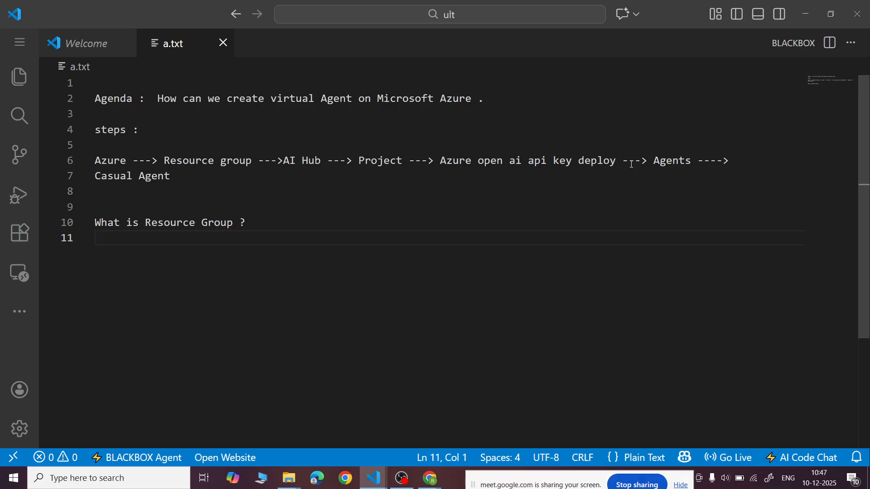
- Begin the resource group definition on line 11 with "A Resource group is Azure"
key(Caps_Lock)
text(A)
key(Caps_Lock)
text(reso)
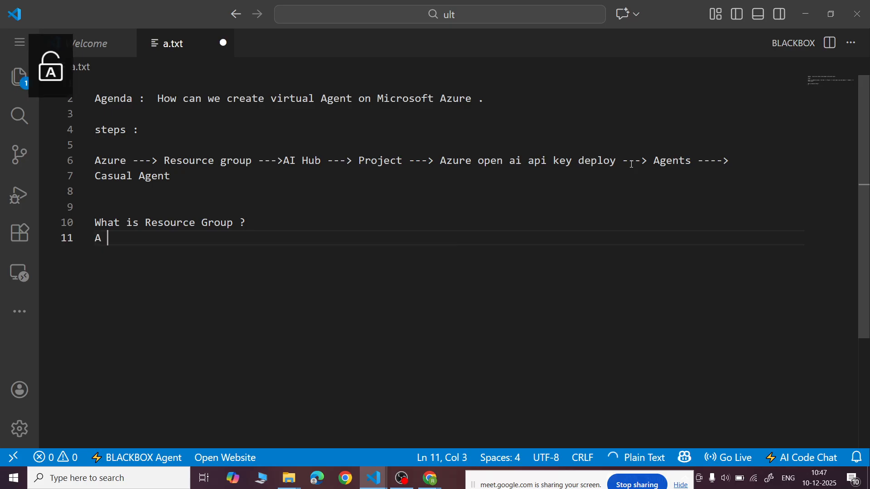
key(Tab)
text(group)
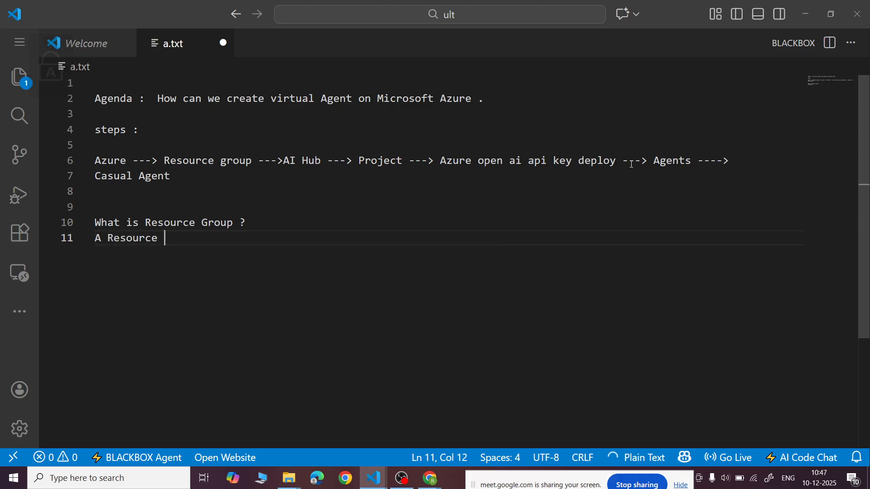
text( is)
key(Caps_Lock)
text(A)
key(Caps_Lock)
text(zure )
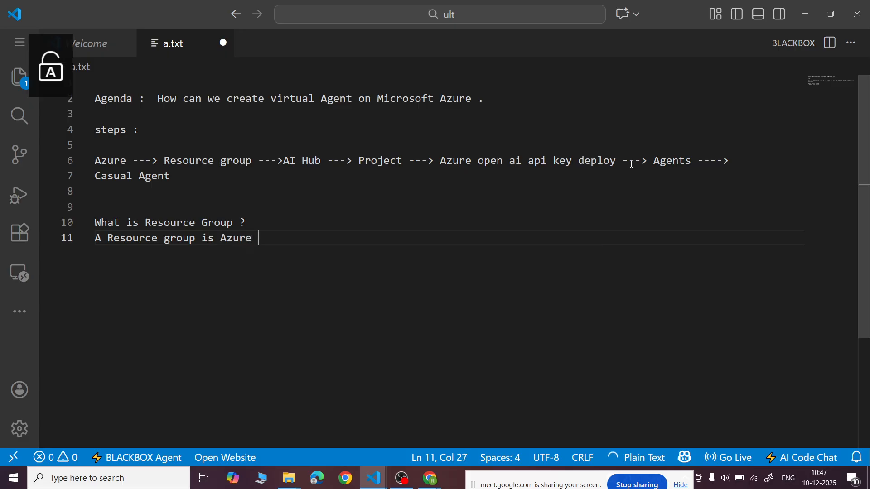
text(is like a folder where yu )
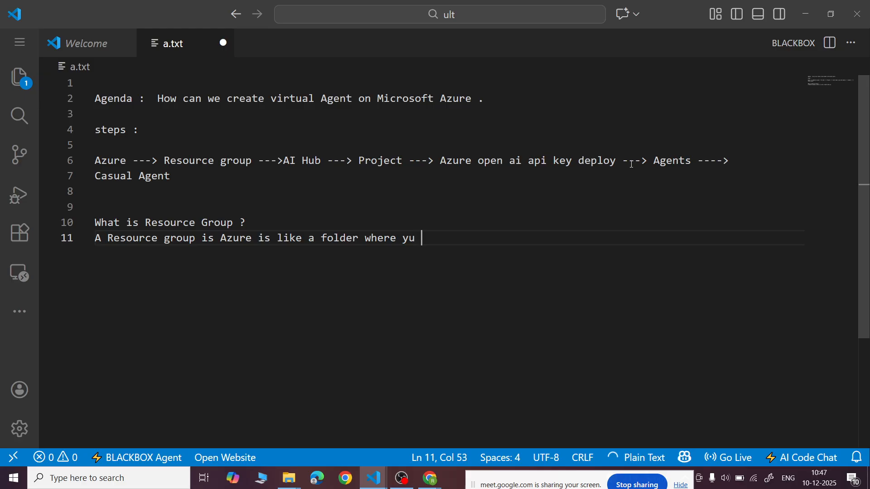
text(keep all your clo)
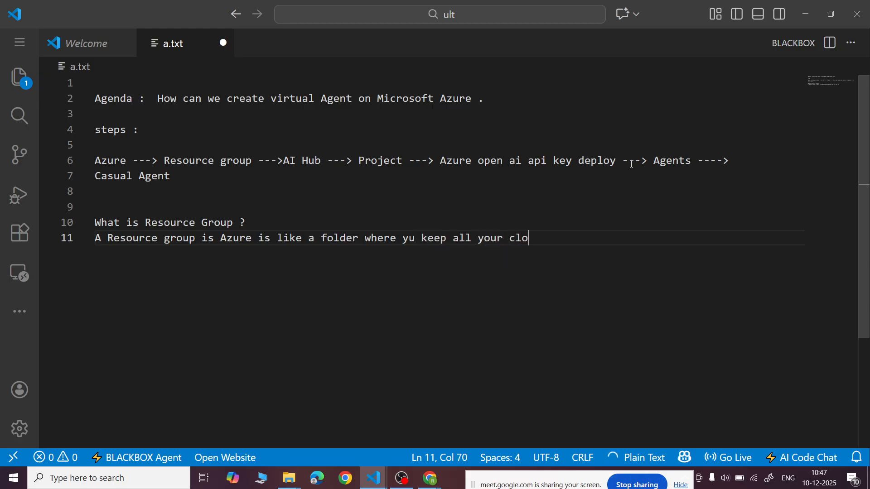
text(ud resourc)
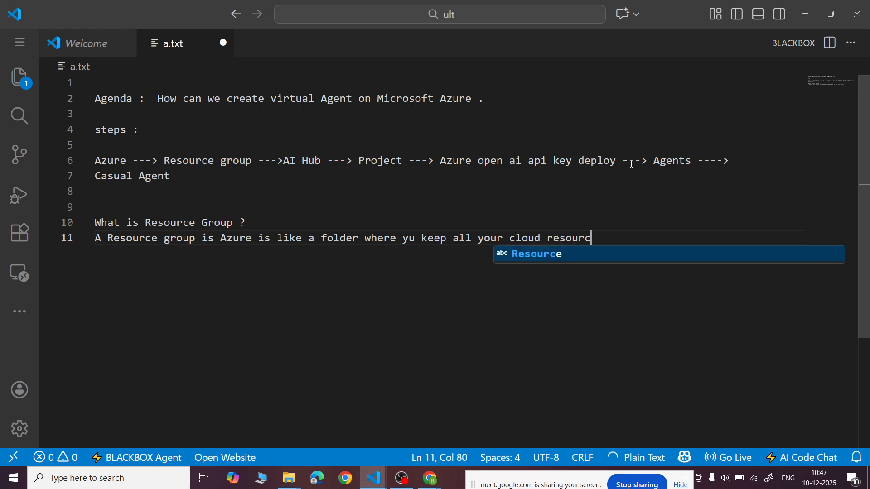
text(es of )
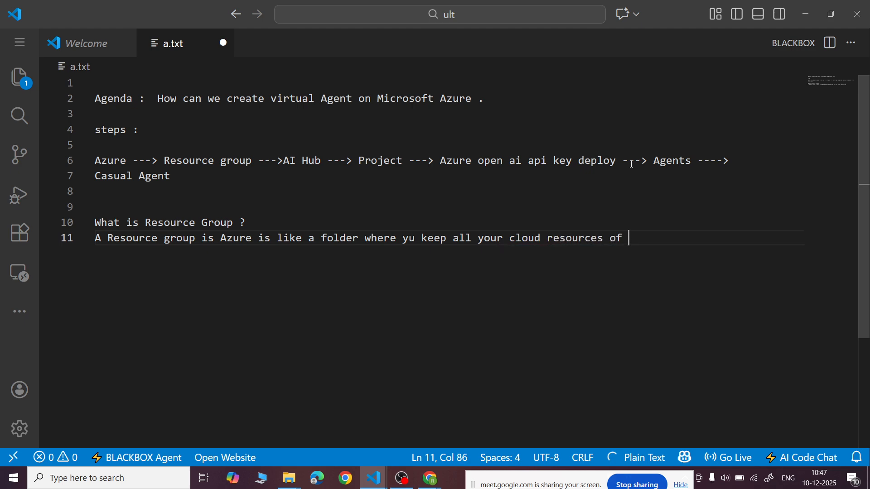
text(a project together .)
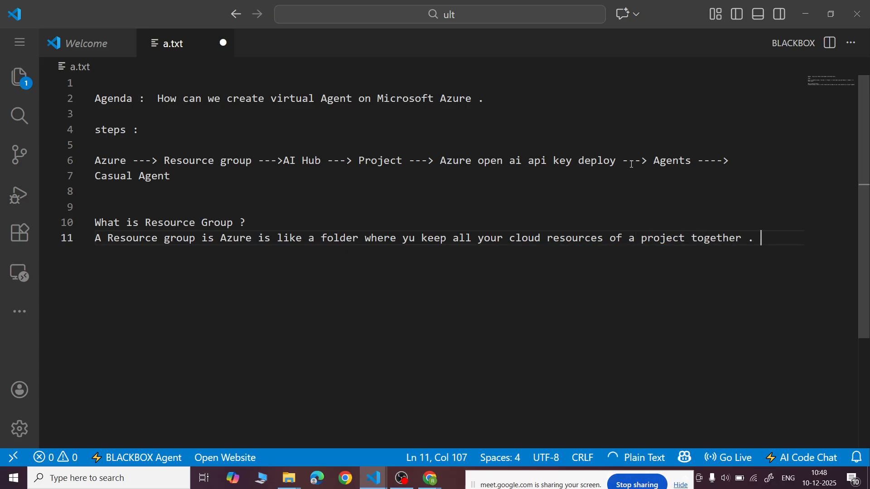
- Complete line 11 with "is like a folder where yu keep all your cloud resources of a project together ." and save the file
key(ctrl+s)
- Start an example on line 12 with the words "Let suppose"
key(Return)
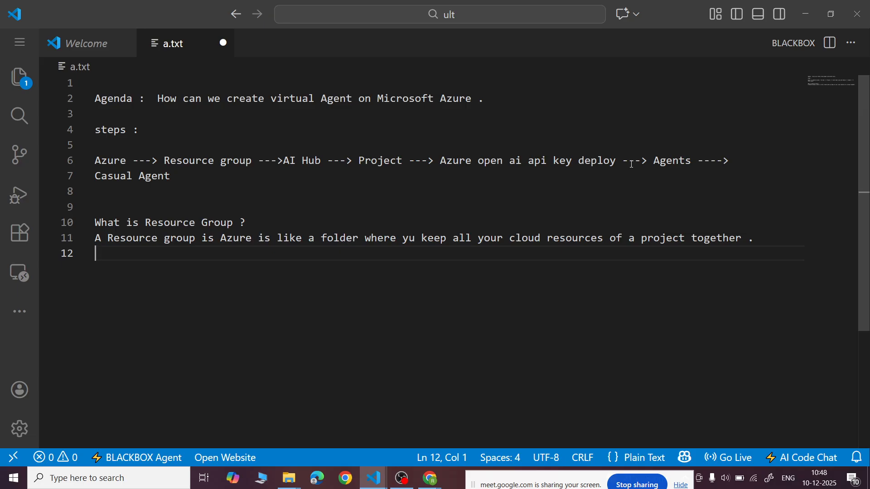
key(Caps_Lock)
text(L)
key(Caps_Lock)
text(e)
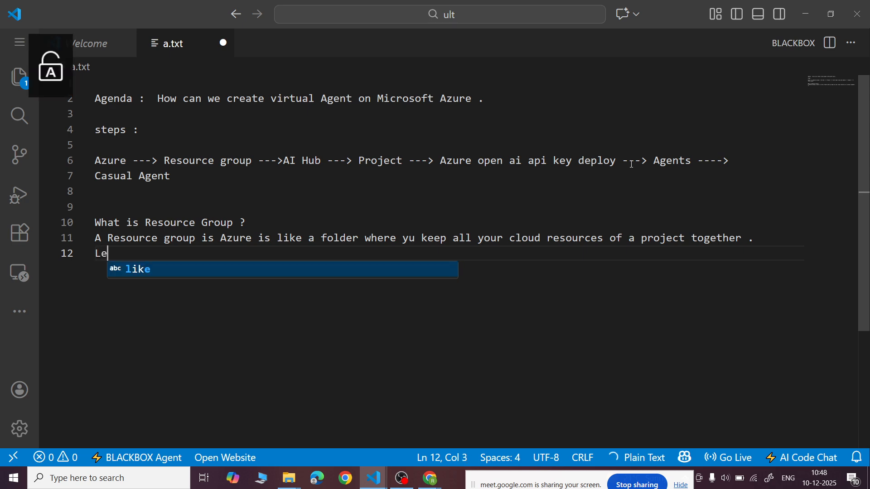
text(t suppose)
key(Caps_Lock)
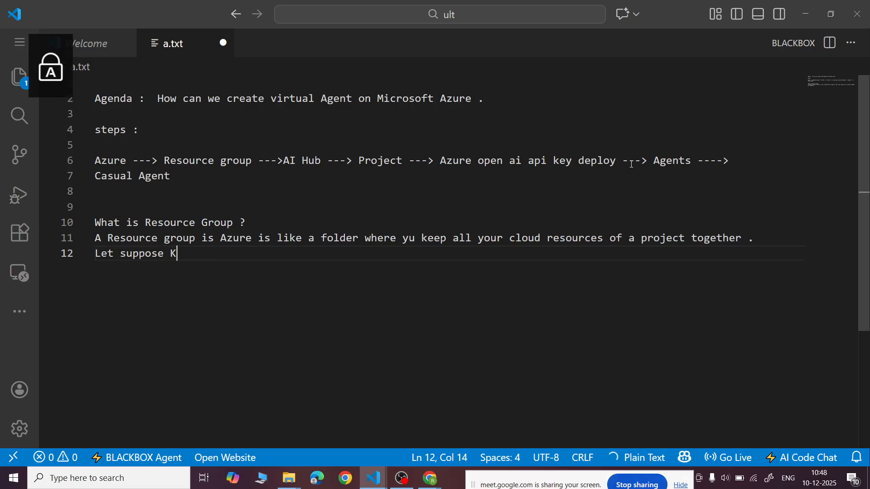
text(K)
key(Caps_Lock)
text(f)
key(BackSpace)
key(BackSpace)
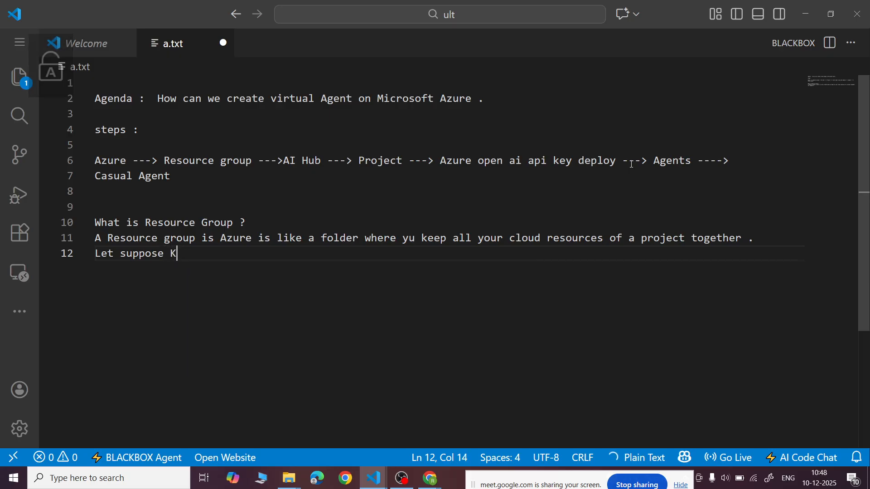
- Finish the example's lead-in on line 12 with "If you are building a project that needs :"
text(I)
key(Caps_Lock)
text(f yo)
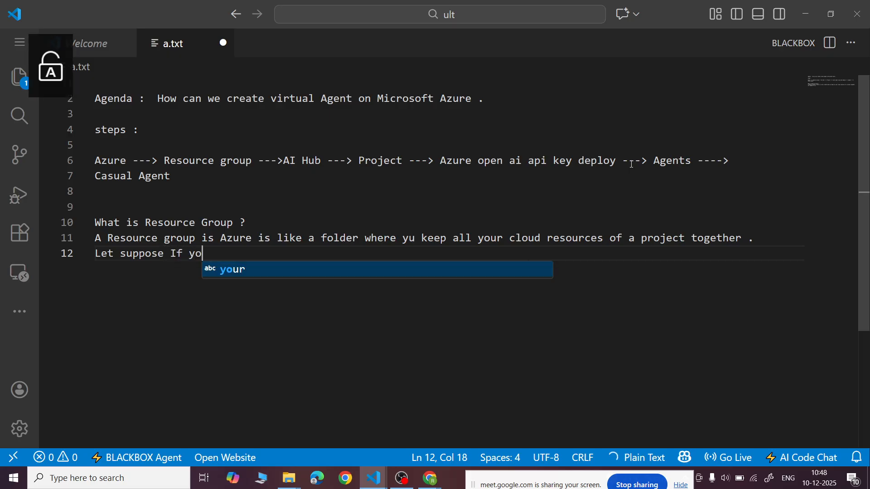
text(u are buildin)
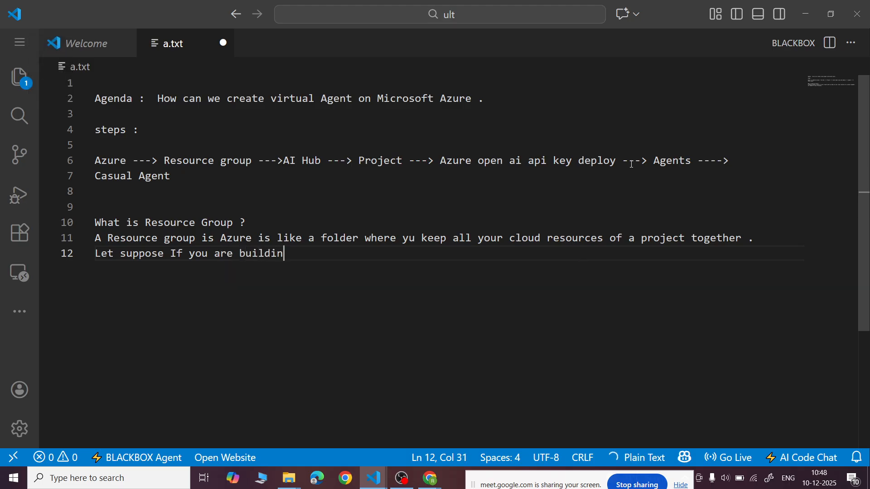
text(g a project that nee)
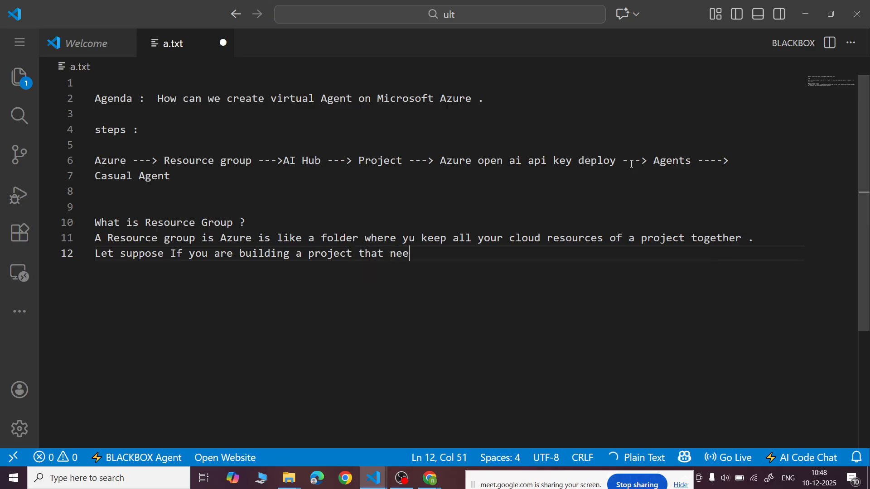
text(ds :)
- List "1 virtual machine" on line 13 and "1 Database" on line 14 as the first project needs
key(Return)
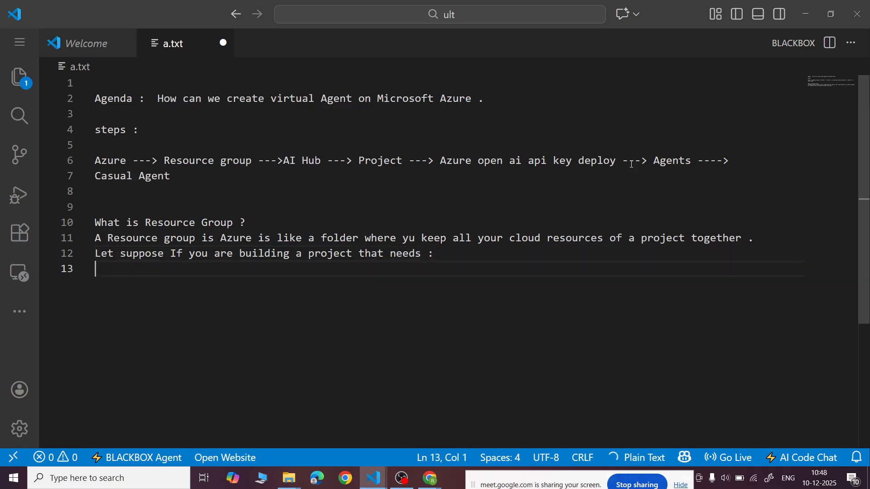
text(1 virtual machine)
key(Return)
text(1 Database)
- Add "1 Storage Account" on line 15 and "1 App service" on line 16 to the list of needs
key(Return)
text(1 )
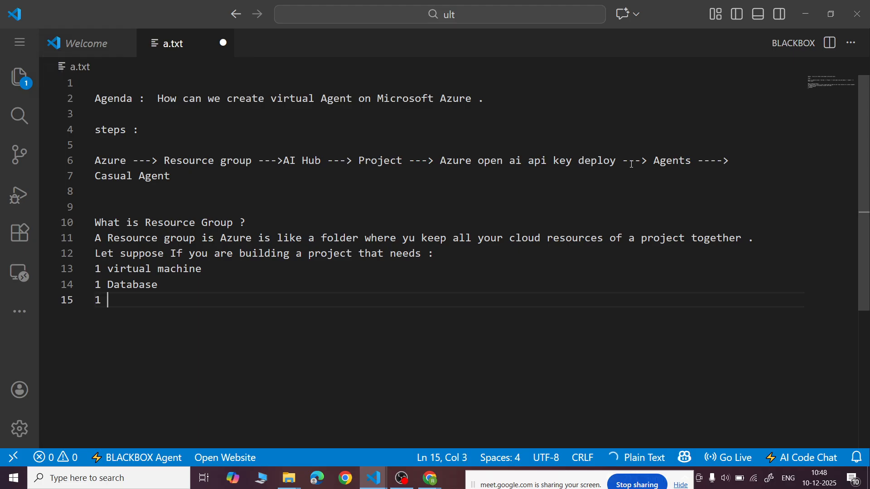
text(Storage Account)
key(Return)
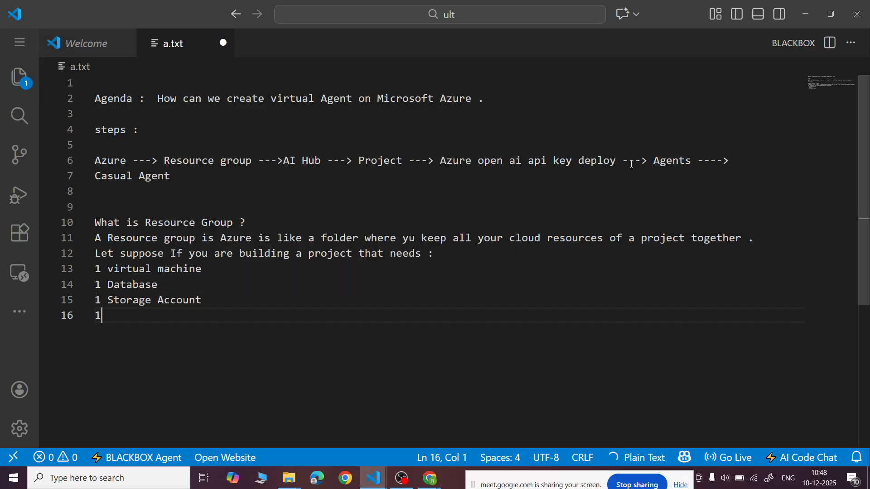
text(1 App service)
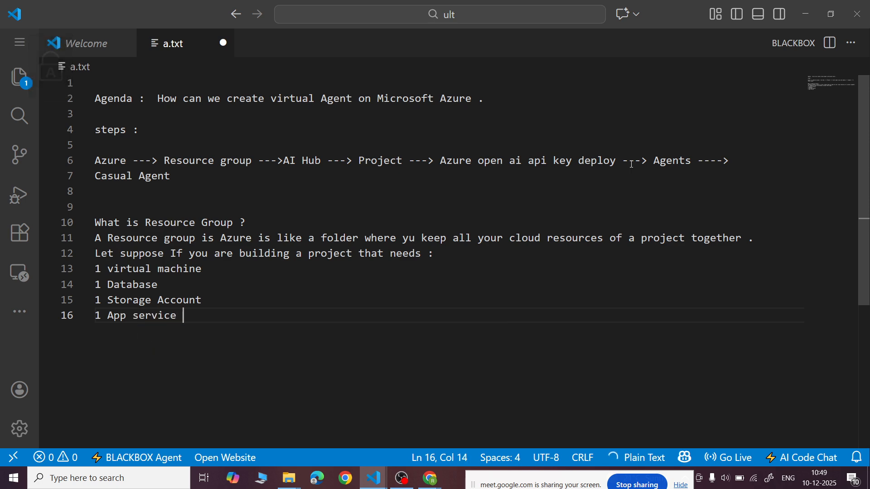
- Add "1 Azure OpenAI Instance" on line 17 as the last item of the list
key(Return)
text(1 Azure OpenAI Instance)
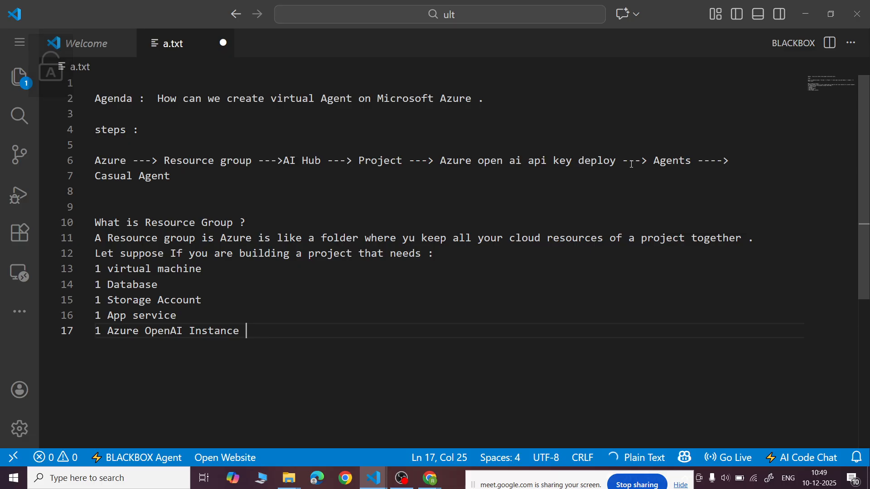
- Leave a blank line below the list and begin line 19 with "Instead of keeping them separately ,"
key(Return)
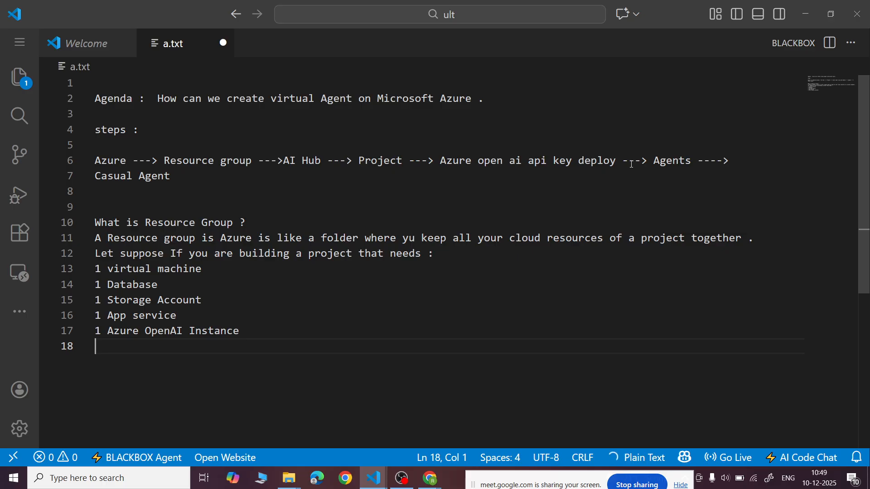
key(Return)
text(I)
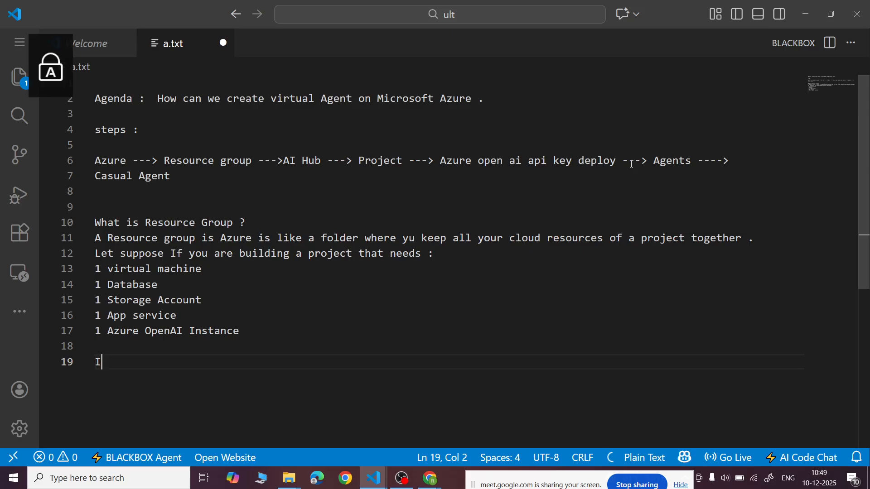
text(nstead )
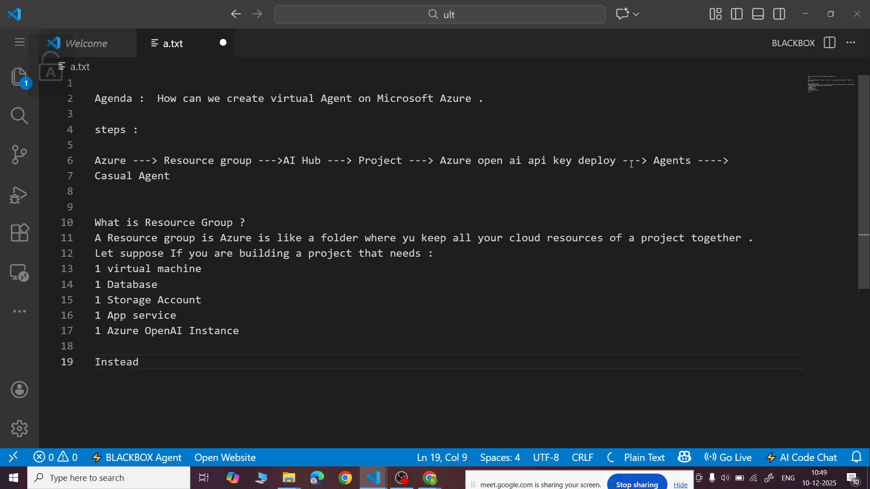
text(of keepin)
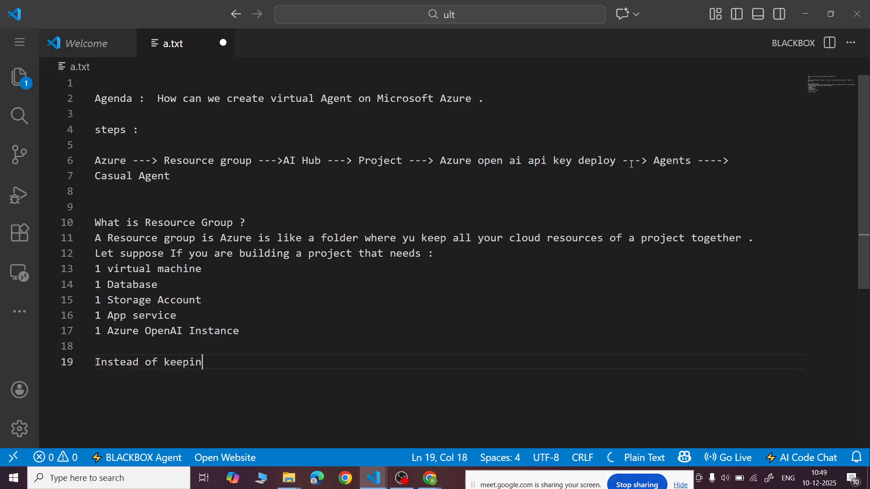
text(g them )
text(separate)
text(yl)
key(BackSpace)
key(BackSpace)
text(ly ,)
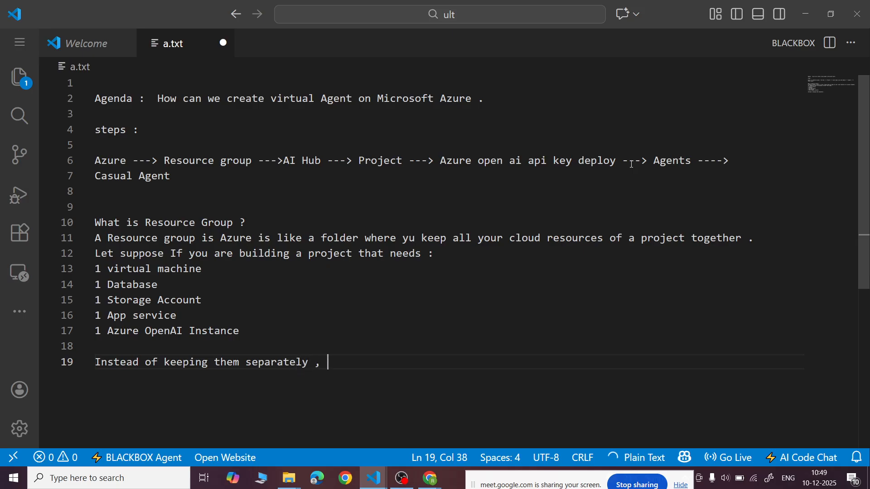
- Complete the sentence on line 19 with "Azure provides a Resource group to organize everything ."
key(Caps_Lock)
text(Azure )
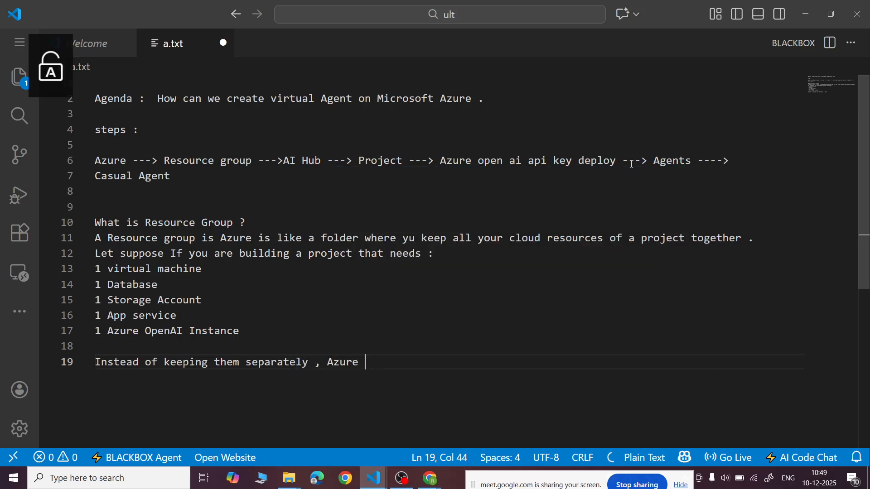
text(provides a)
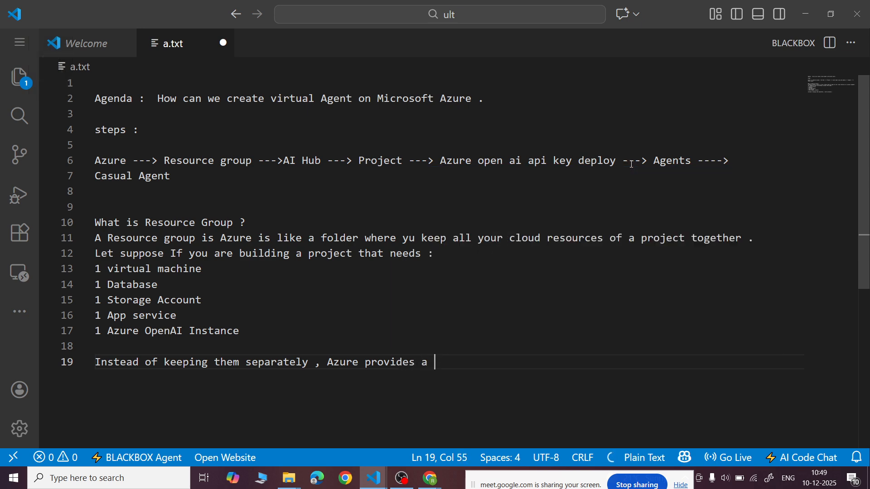
scroll(632, 165, down, 1)
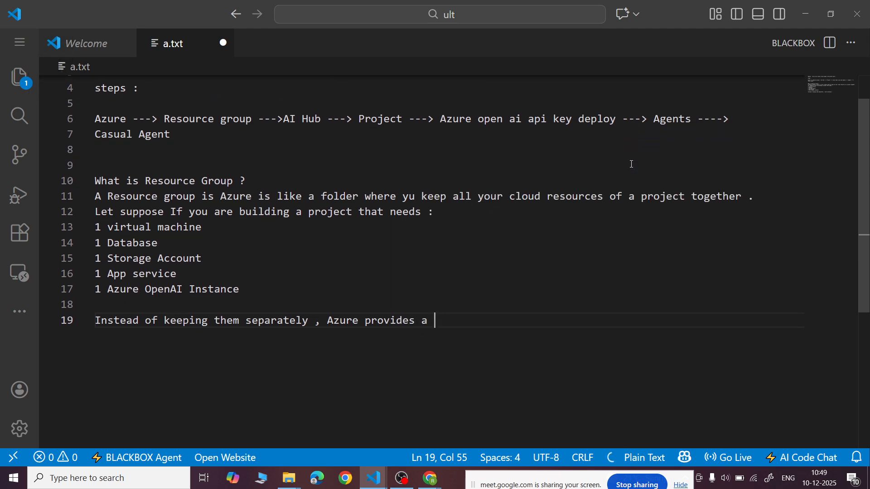
text(Resource )
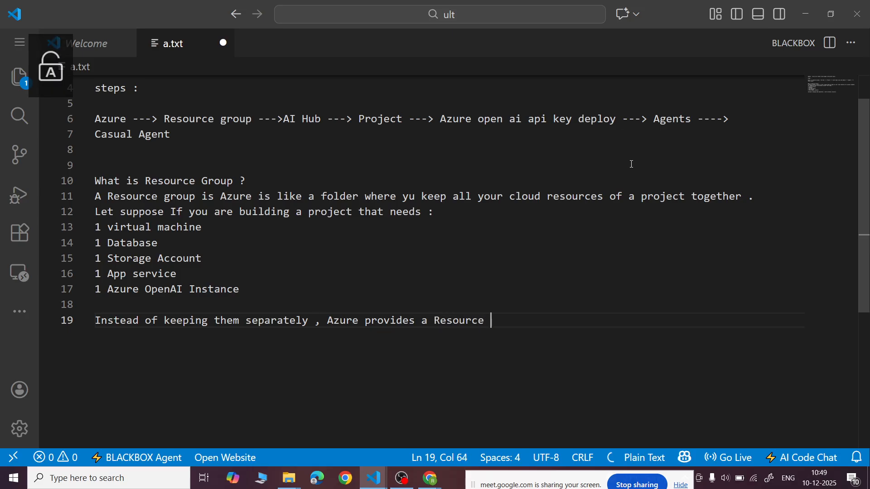
text(group to organize everyt)
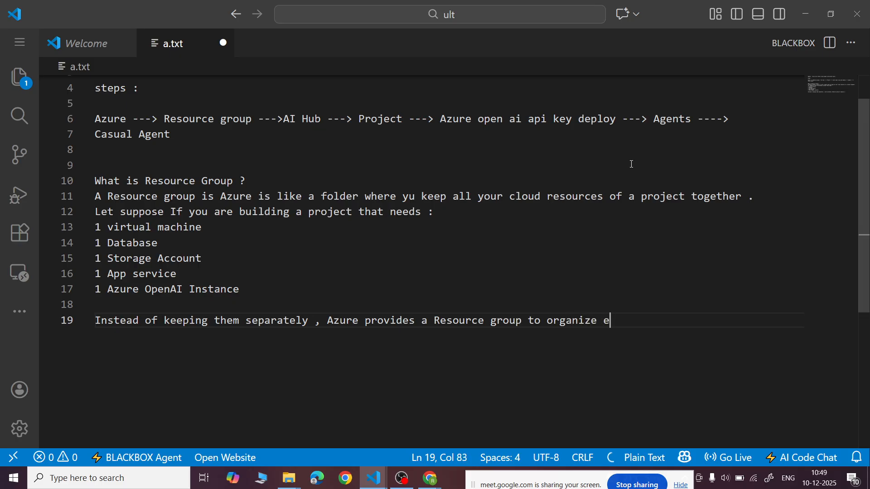
text(hing)
key(BackSpace)
text(.)
- Leave two blank lines and begin a new heading on line 22 with "Difference Between"
key(Return)
key(Return)
key(Return)
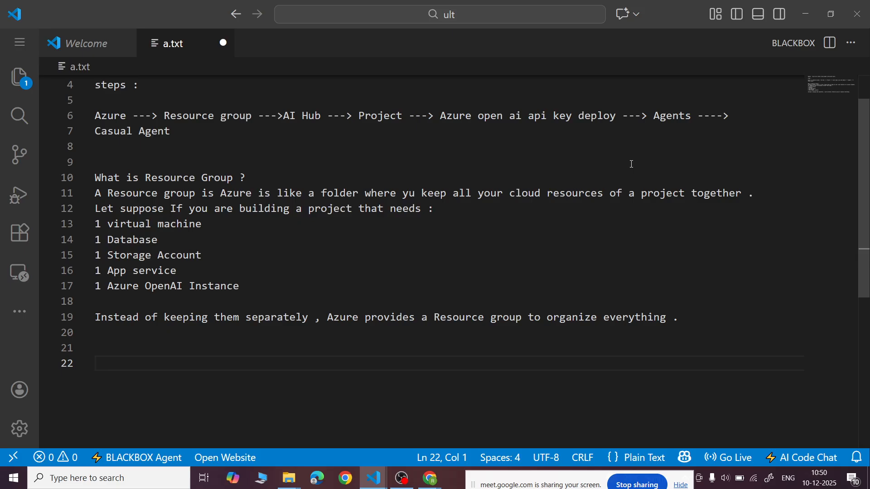
scroll(631, 164, down, 1)
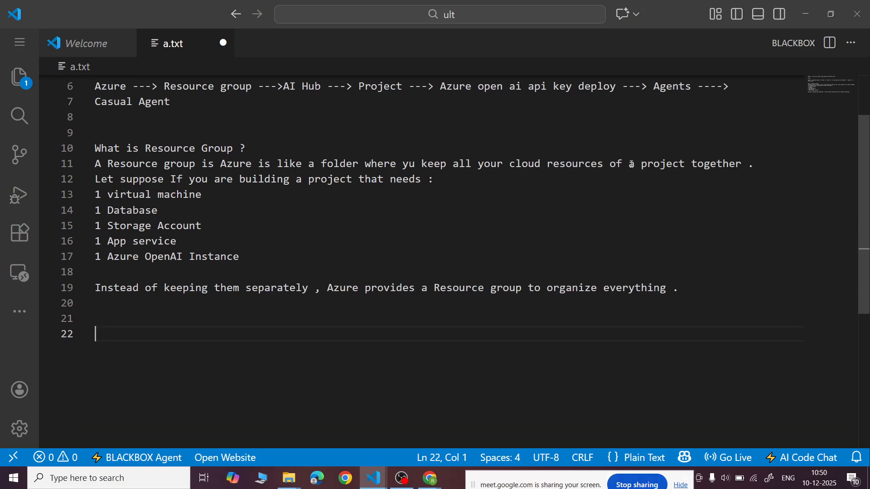
key(Caps_Lock)
text(D)
key(Caps_Lock)
text(ifference)
key(Caps_Lock)
text(B)
key(Caps_Lock)
text(etween  N)
- Complete the heading on line 22 with "OpenAI And Azure OpenAI" and save the file
key(BackSpace)
key(Caps_Lock)
text(O)
key(Caps_Lock)
text(penAI)
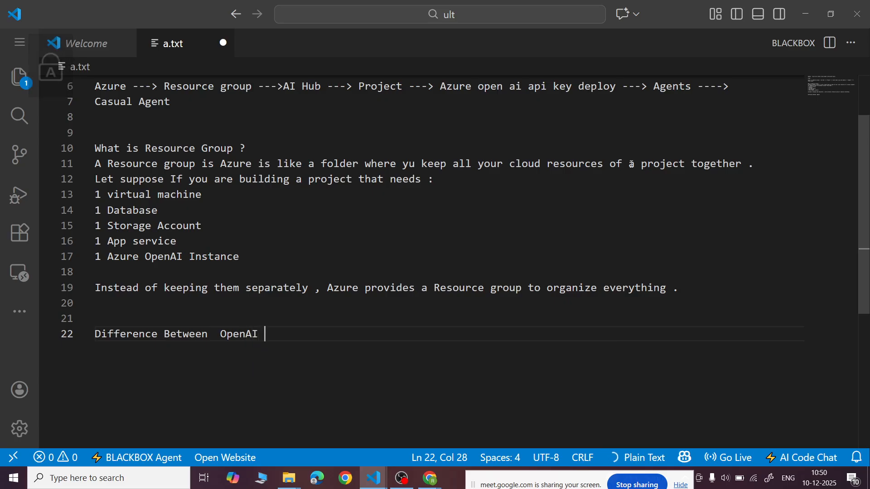
key(Caps_Lock)
text(A)
key(Caps_Lock)
text(nd )
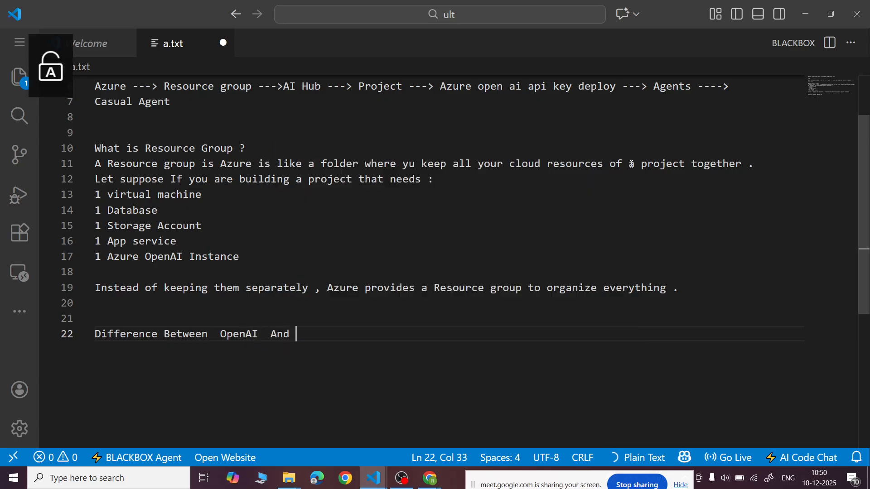
text(Azure OpenAI)
key(ctrl+s)
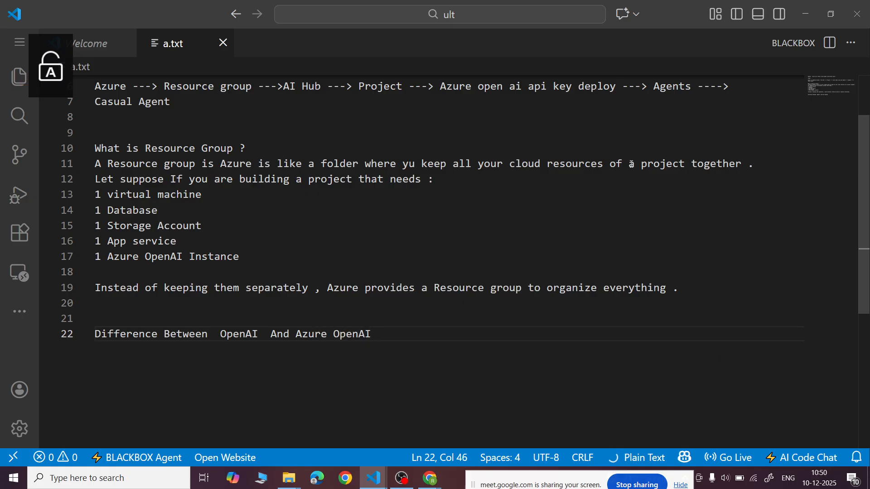
- Leave a blank line below the heading and begin the first point on line 24 with "(1). Security ---->"
key(Return)
key(Return)
text((1).)
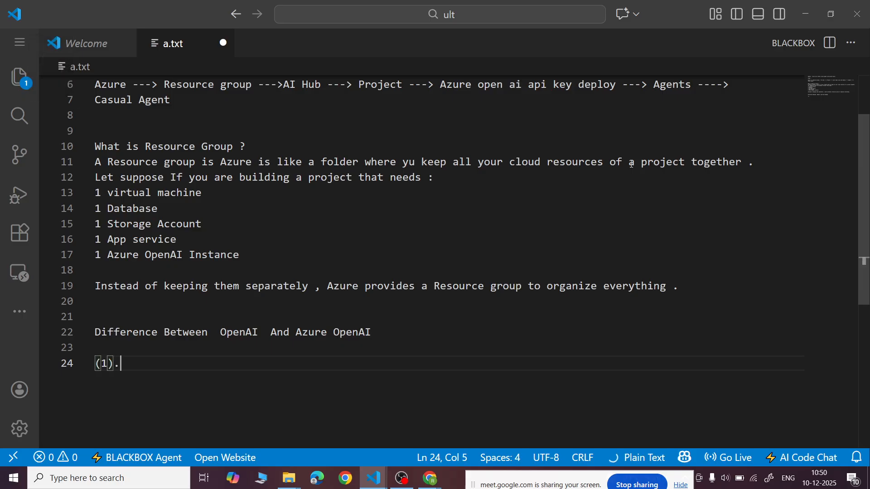
key(Up)
key(Caps_Lock)
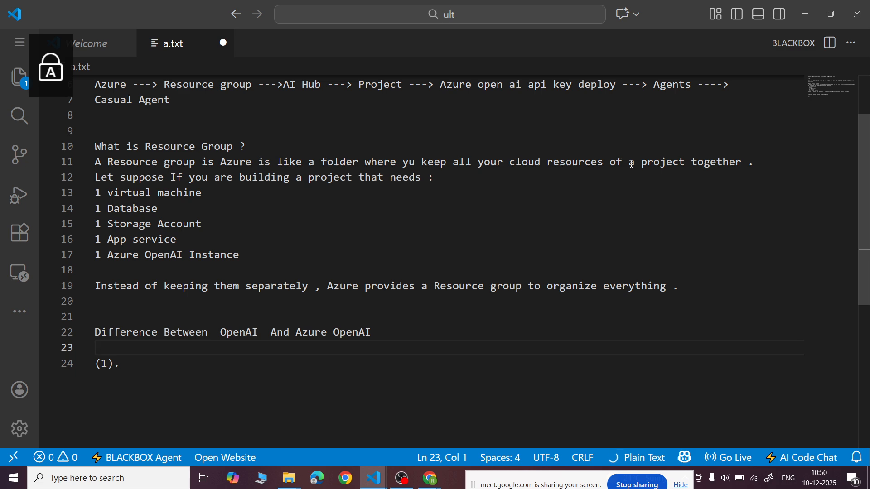
key(Down)
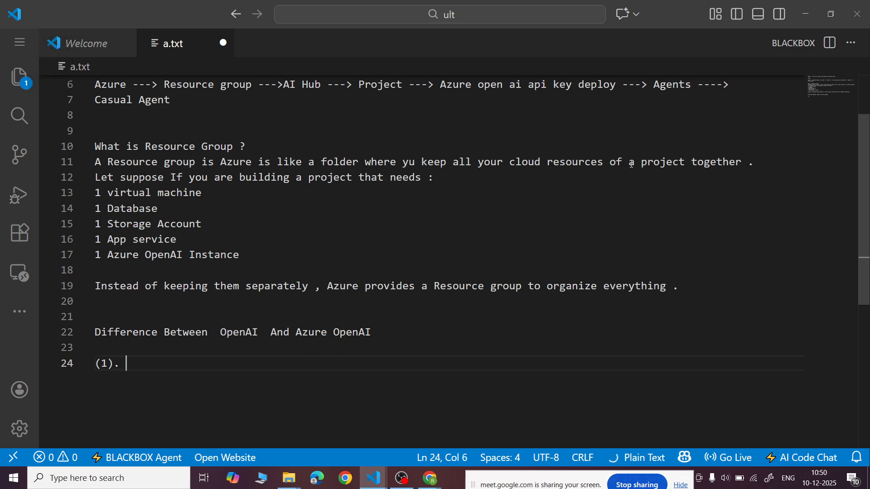
text(S)
key(Caps_Lock)
text(e)
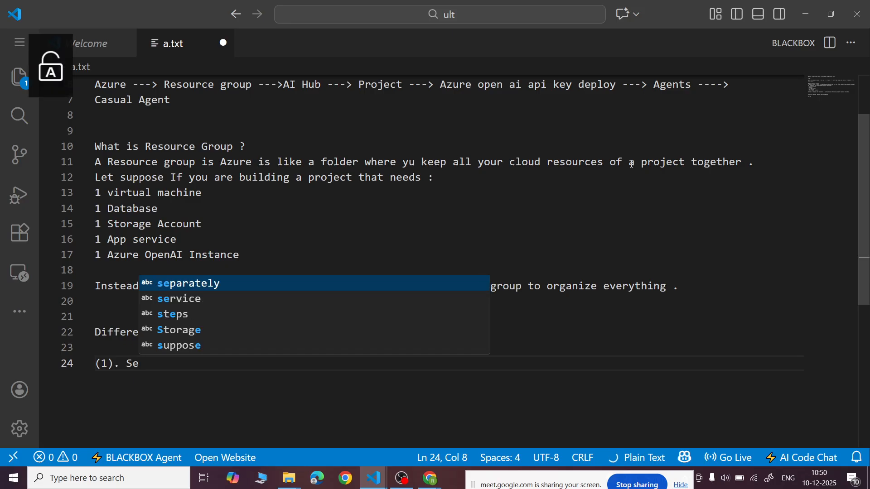
text(curity ----> )
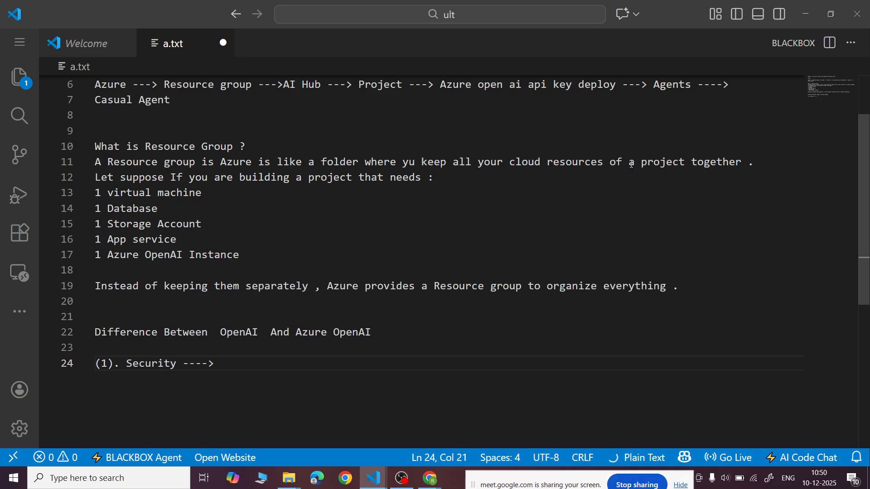
text(OpenAI)
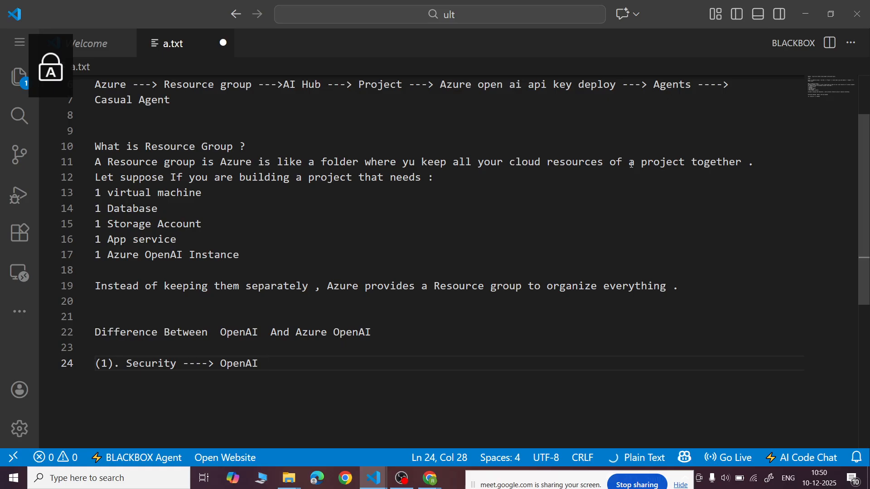
- Add "OpenAI (Standard) ," after the arrow in the Security point on line 24
key(BackSpace)
key(BackSpace)
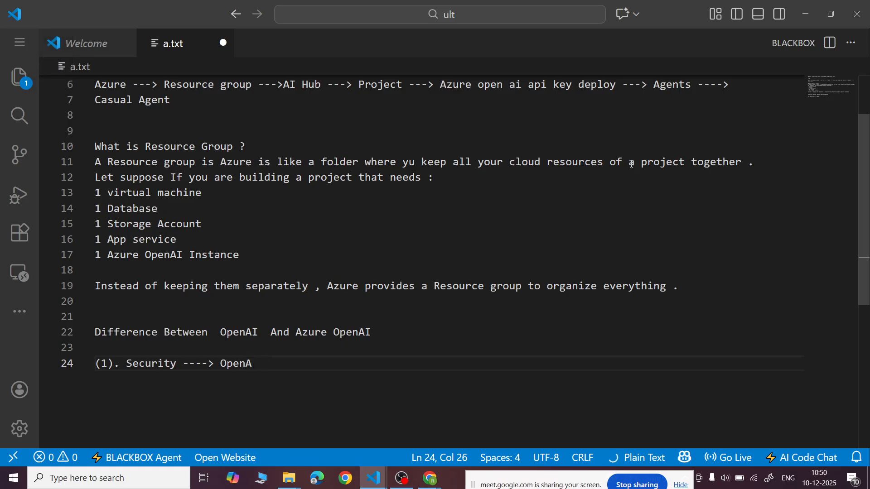
text(I (Standard) ,)
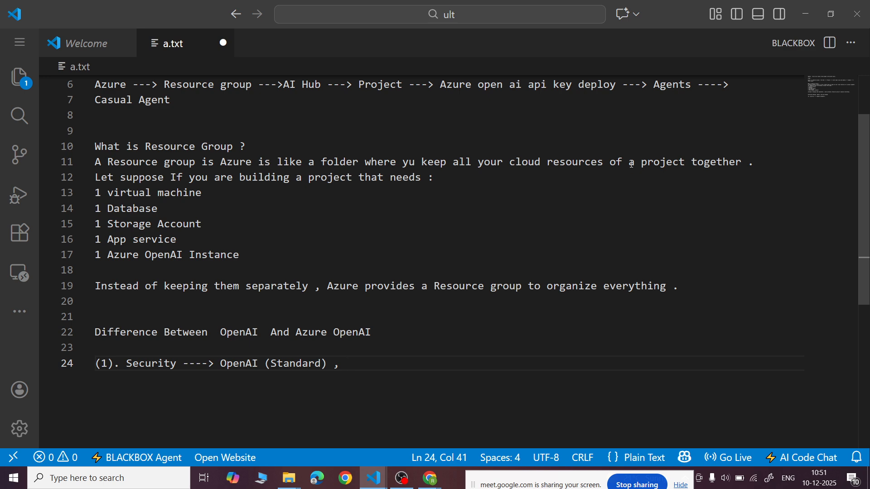
- Complete the Security point on line 24 with "Azure OpenAI (Enterprise grade)"
text(Azure Op)
text(enAI )
text((Enter)
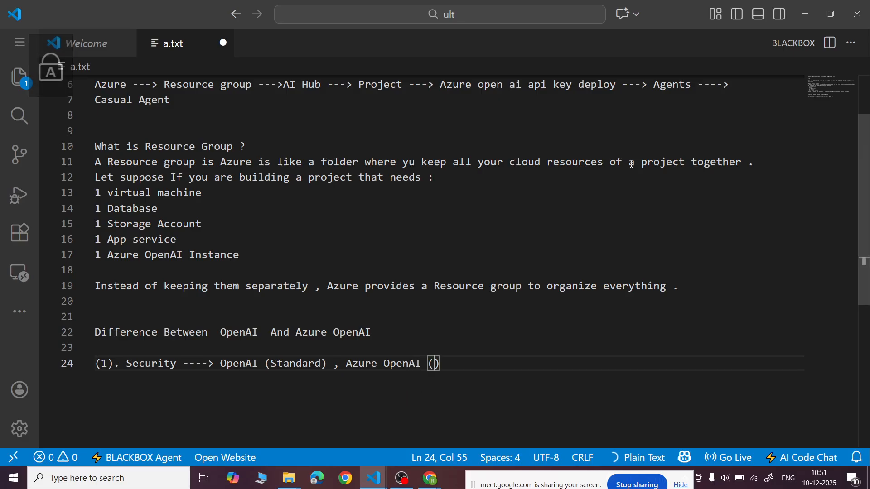
text(prise g)
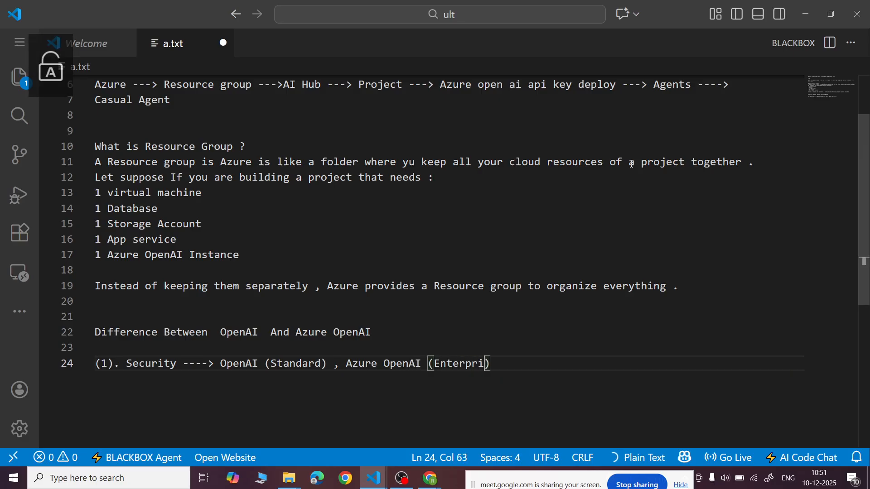
text(rade))
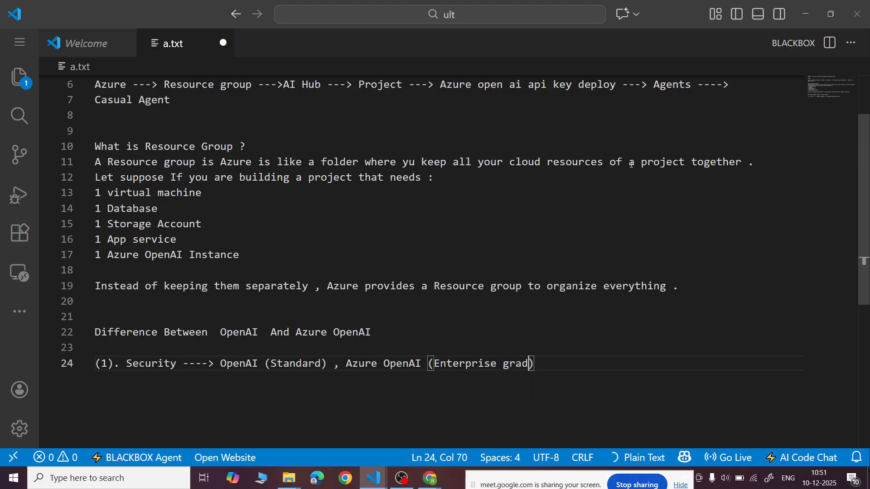
- Begin the second point on line 25 with "(2). Data Training ---->"
key(Return)
text((2).)
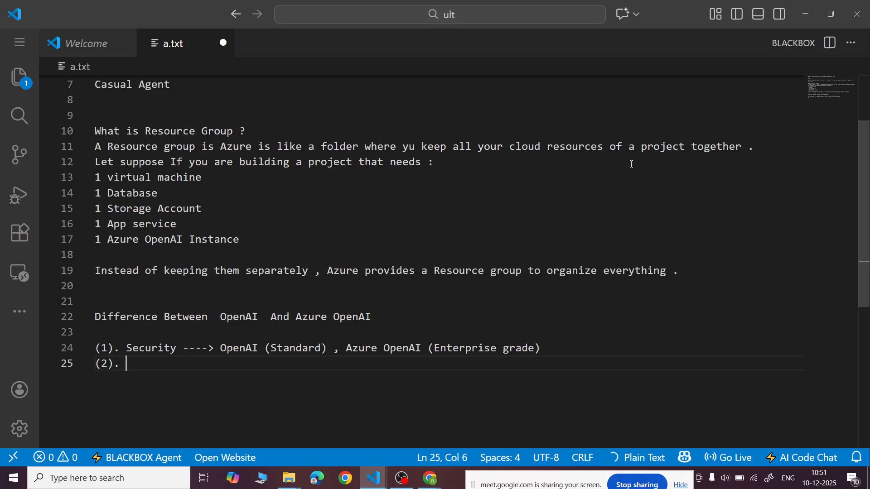
key(Caps_Lock)
text(Dat)
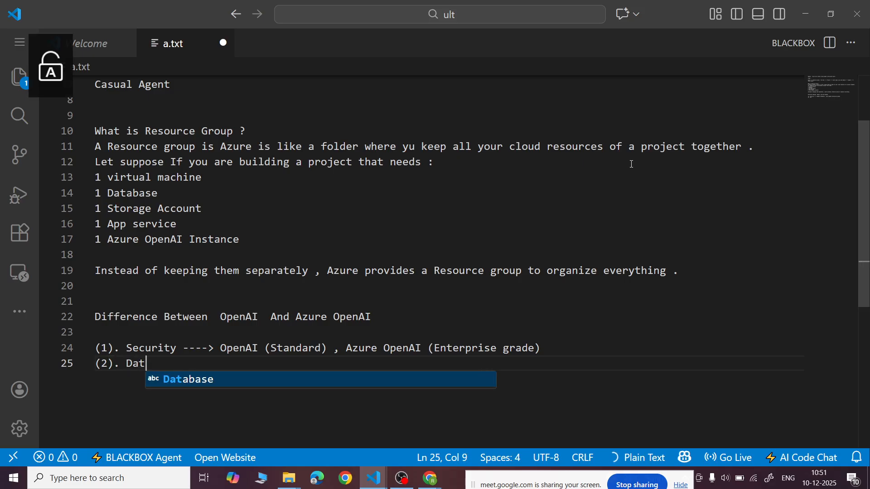
text(a T)
key(Caps_Lock)
text(raining -)
text(--->)
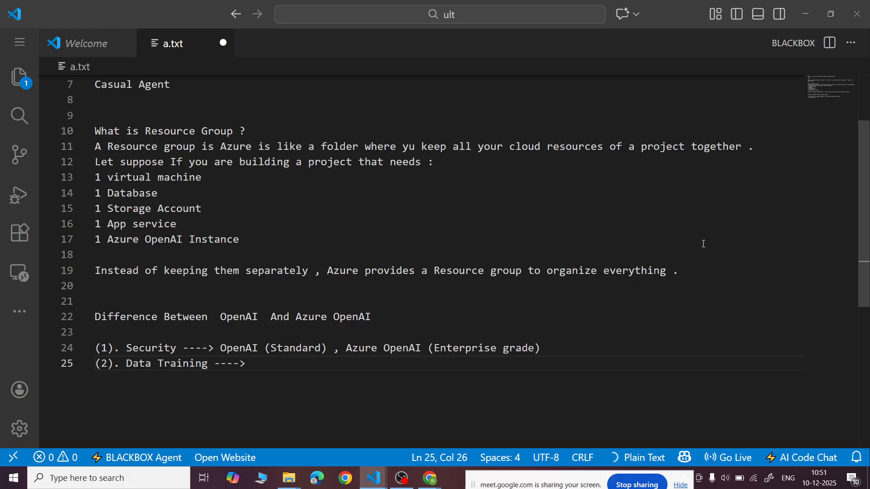
- Add "OpenAI (Not used) ," after the arrow in the Data Training point on line 25
scroll(704, 244, down, 1)
text(OpenA)
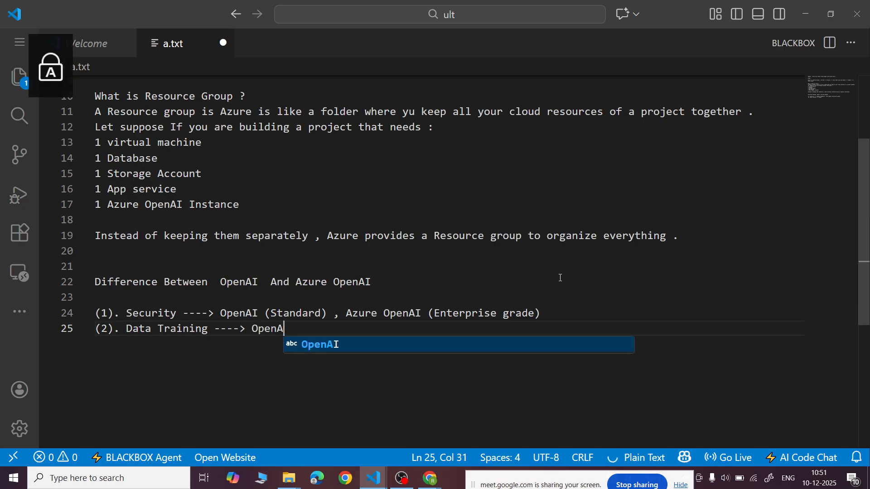
text(I (Not u)
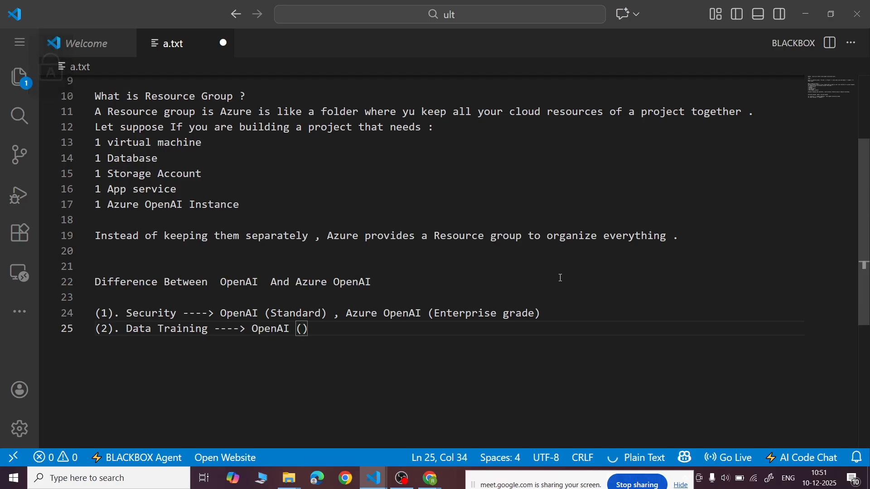
text(sed) , )
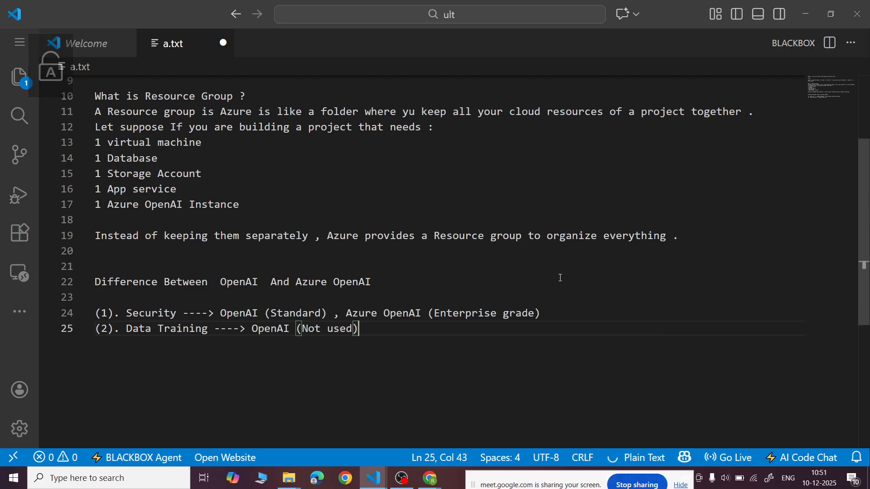
text(Azure Open)
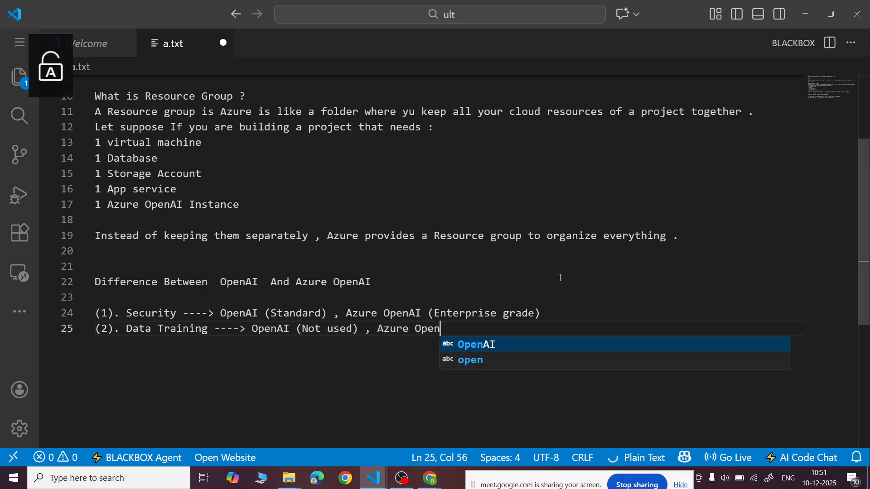
- Complete the Data Training point on line 25 with "Azure OpenAI (nOT USED)"
key(Caps_Lock)
text(AI ()
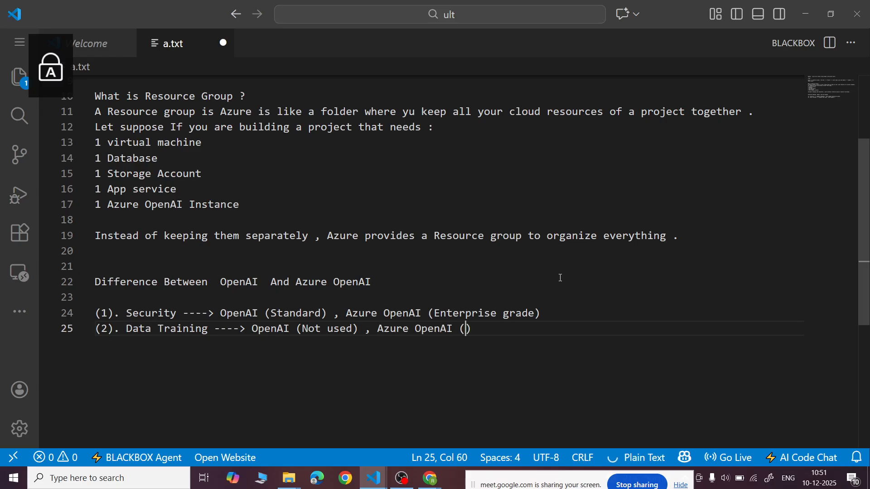
text(nOT USED)
key(Caps_Lock)
text())
- Start a third point on line 26 with the number "(3)."
key(Return)
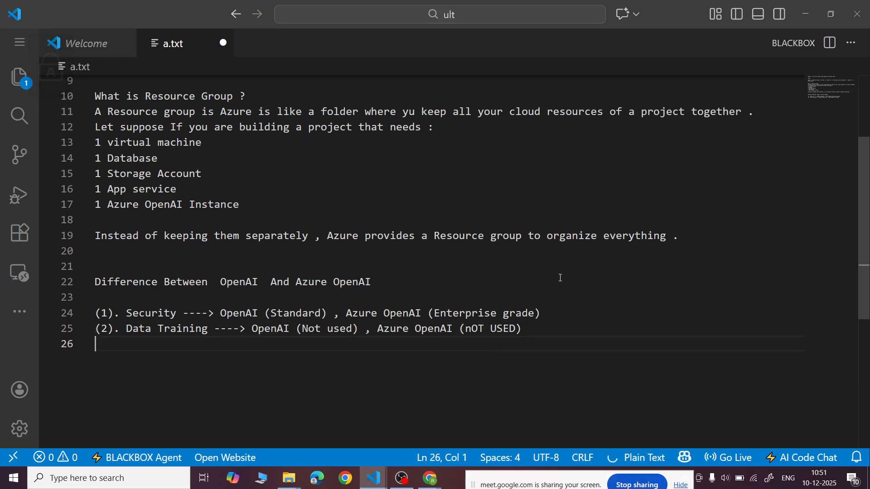
text((2)
key(BackSpace)
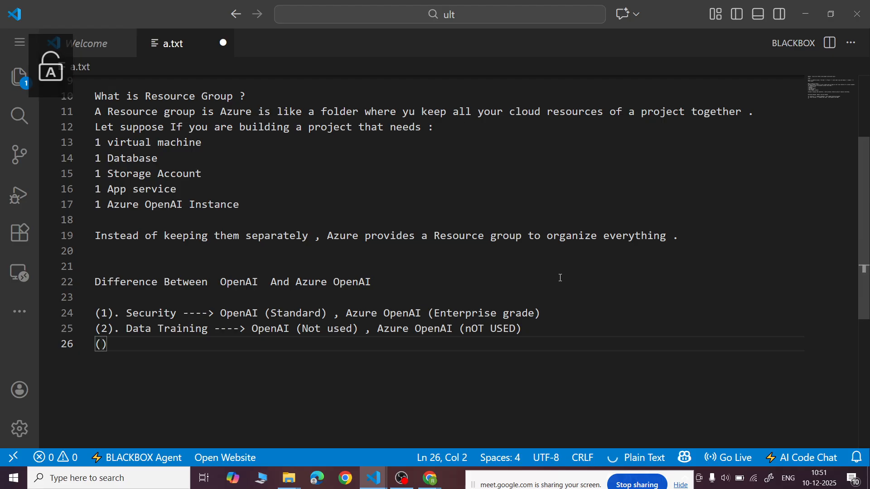
text(3). C)
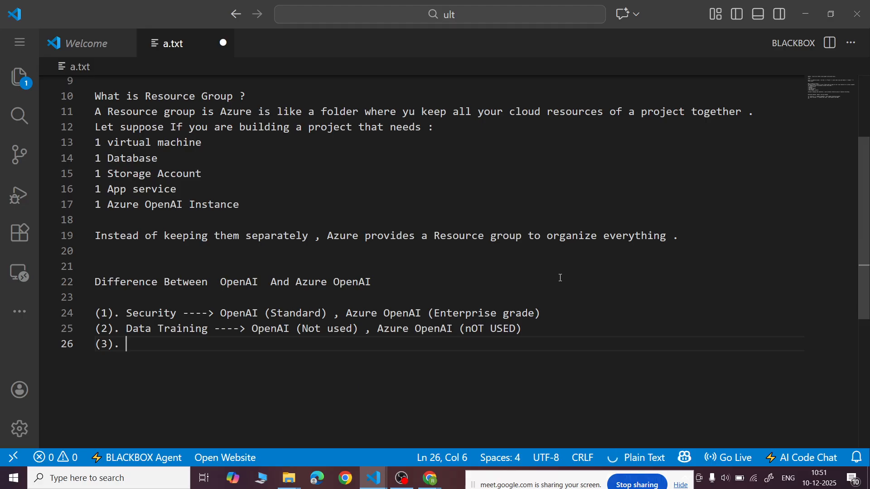
- Continue the third point on line 26 with "Cloud Integration ---> OpenAI("
key(Caps_Lock)
text(C)
key(Caps_Lock)
text(lud)
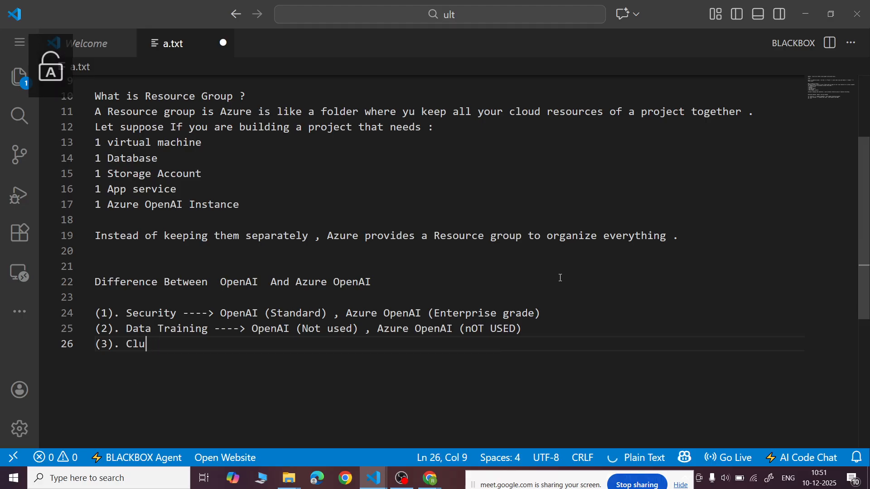
key(BackSpace)
key(BackSpace)
text(oud)
key(Caps_Lock)
text(I)
key(Caps_Lock)
text(ntegration --->)
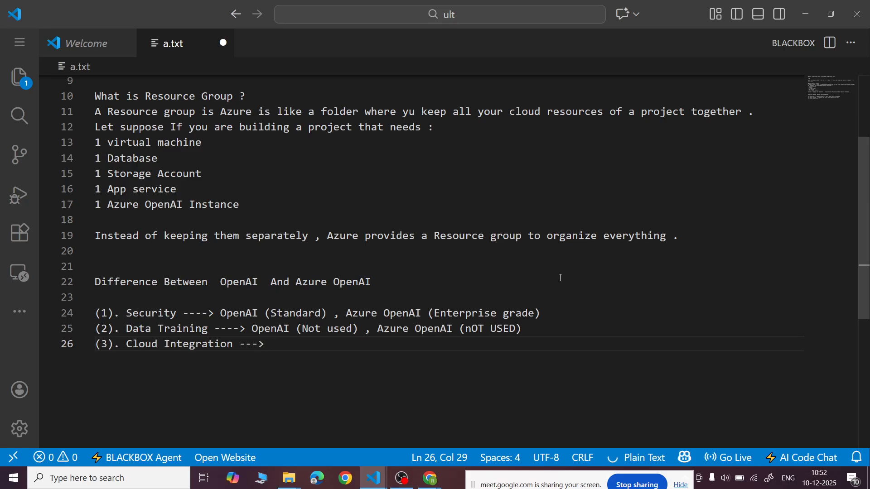
text( OpenAI()
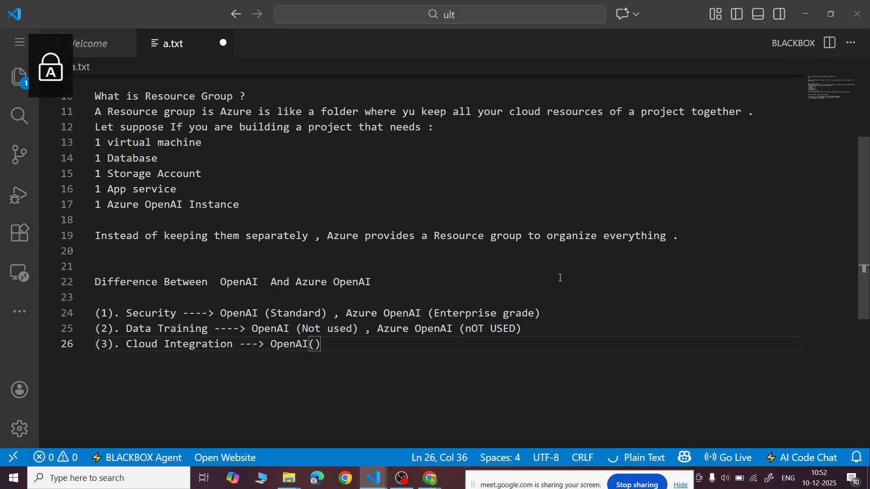
- Complete the Cloud Integration point on line 26 with "Not) , Azure OpenAI(Yes)"
key(Caps_Lock)
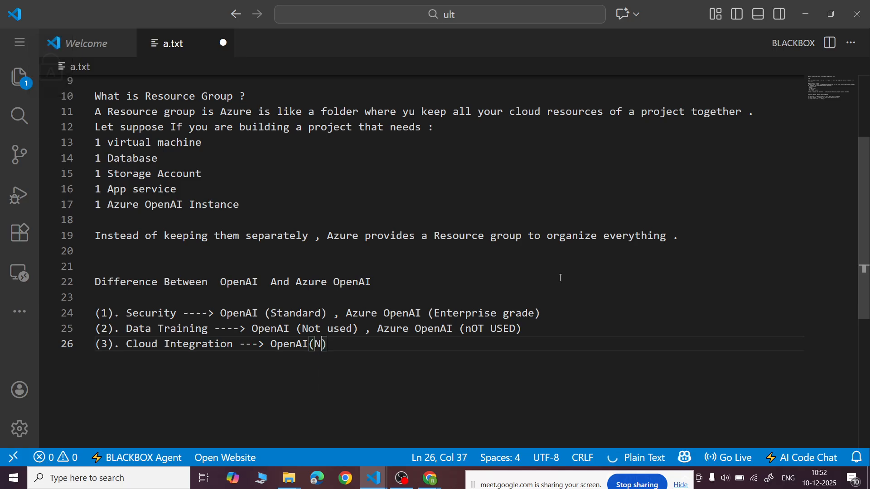
text(Not) , )
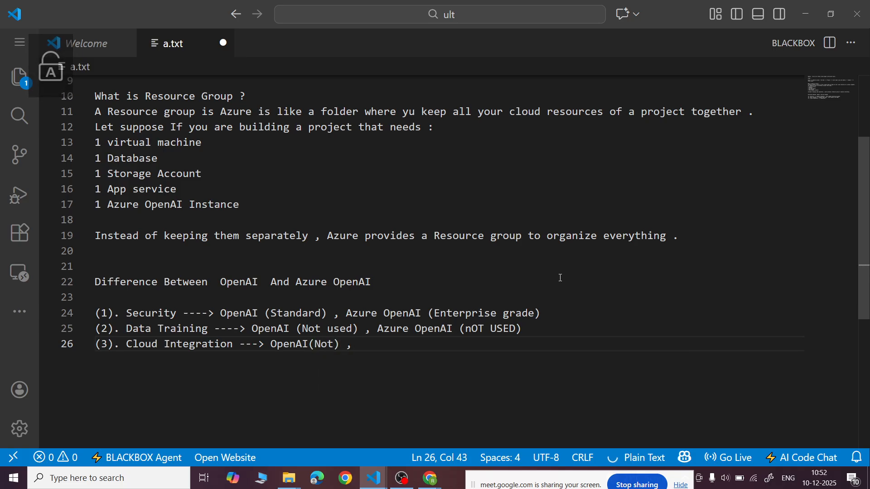
text(Azure Open)
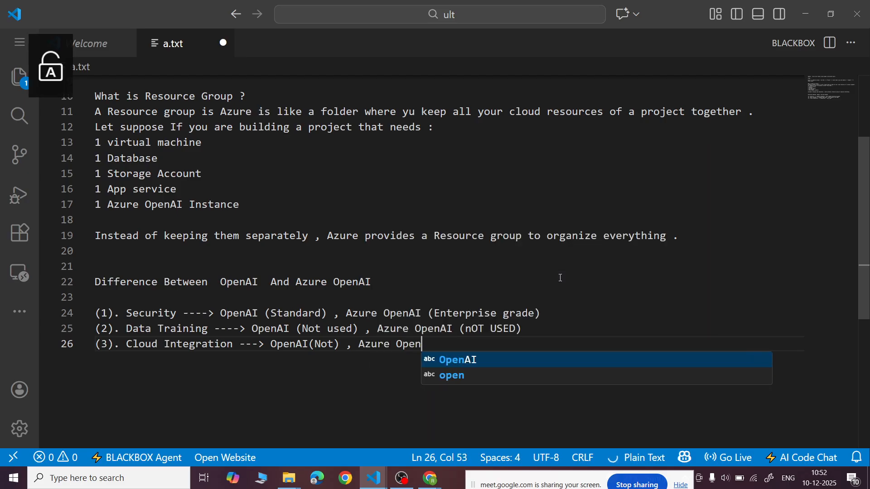
key(Caps_Lock)
text(AI()
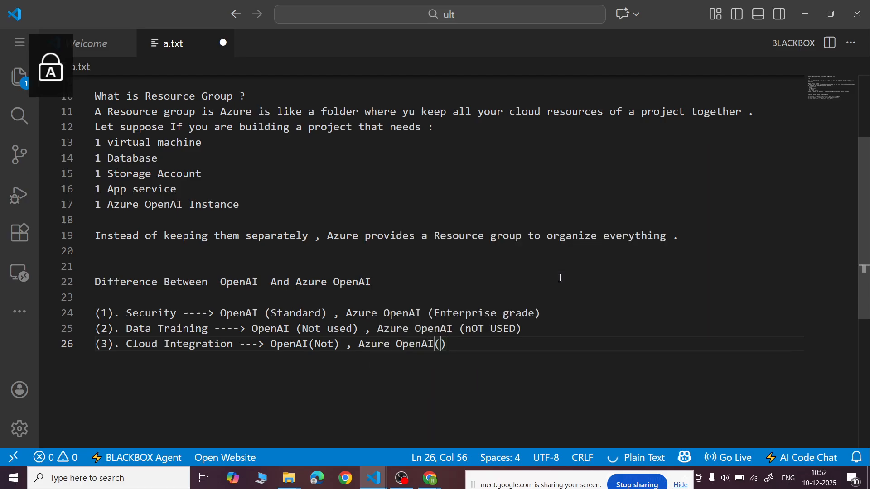
text(Y)
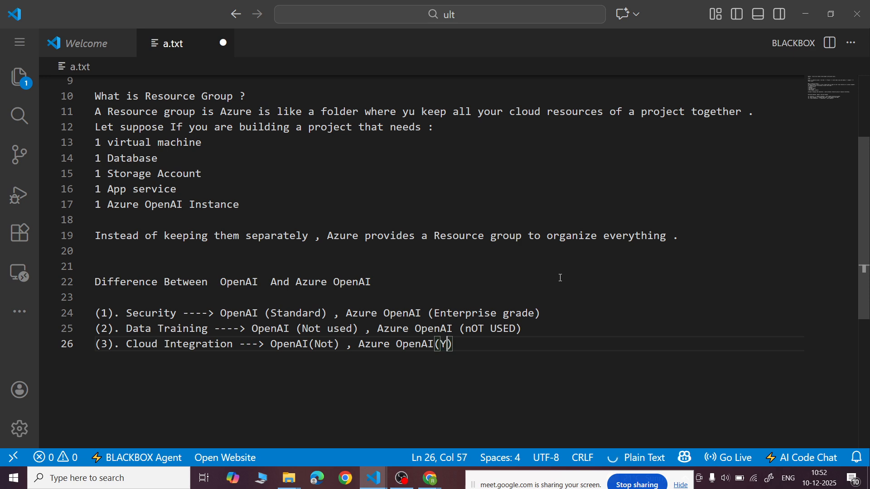
key(Caps_Lock)
text(es))
- Begin the fourth point on line 27 with "(4). Private Deploymwnt"
key(Return)
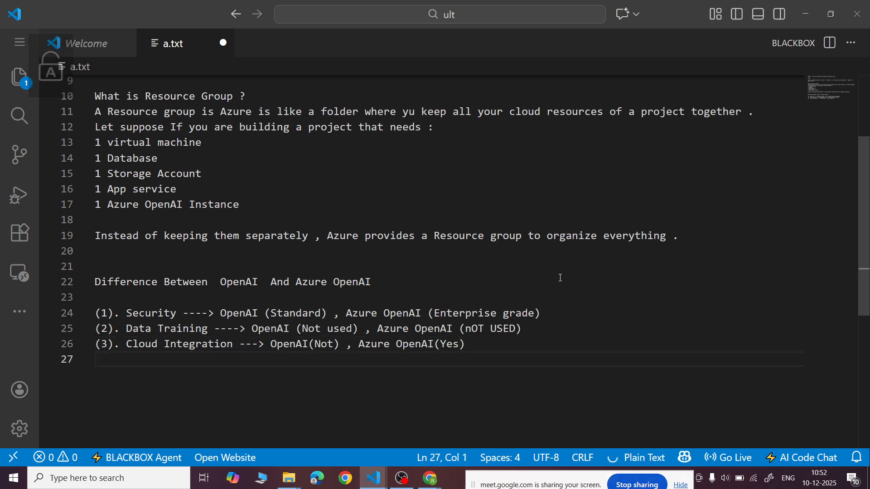
scroll(560, 277, down, 2)
text((4).)
key(Caps_Lock)
text(P)
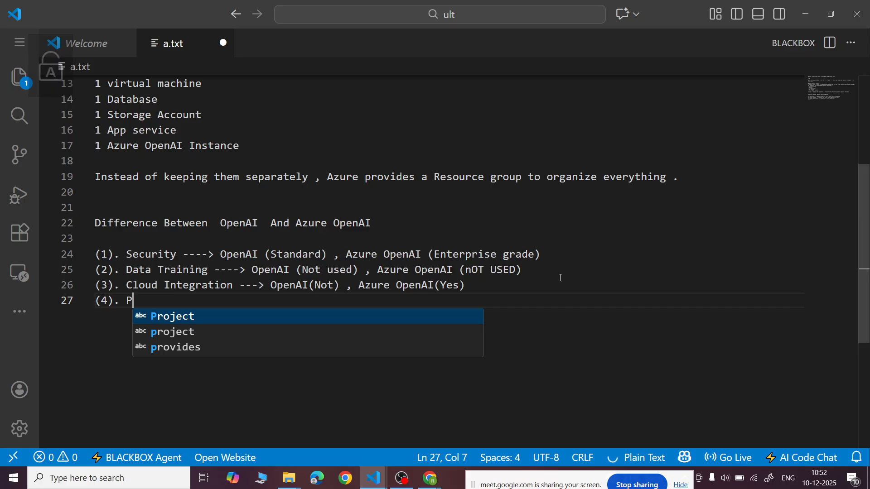
text(rivate)
key(Caps_Lock)
text(D)
key(Caps_Lock)
text(eploymwnt)
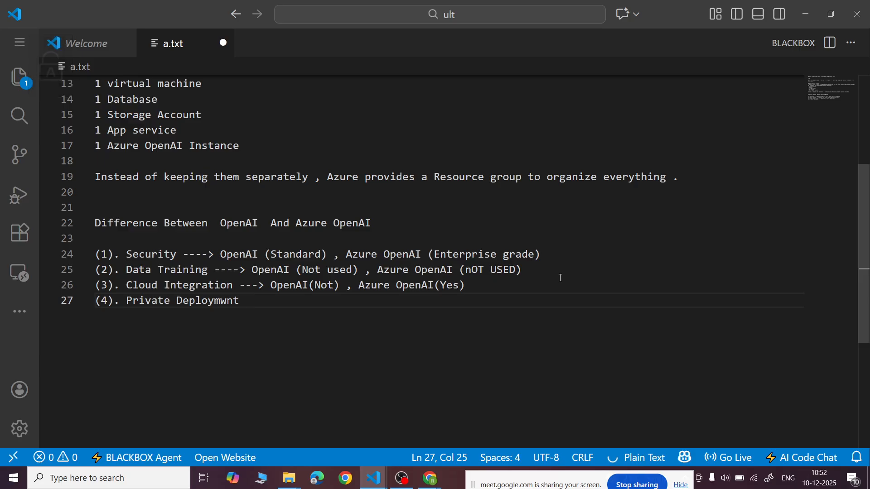
- Correct the misspelled "Deploymwnt" on line 27 to "Deployment" and return to the line's end
key(Left)
key(Left)
key(Delete)
text(e)
key(Right)
key(Right)
key(Right)
- Complete the Private Deployment point on line 27 with "---> OpenAI(No) , Azure OpenAI(Yes)"
text(---> OpenAI*()
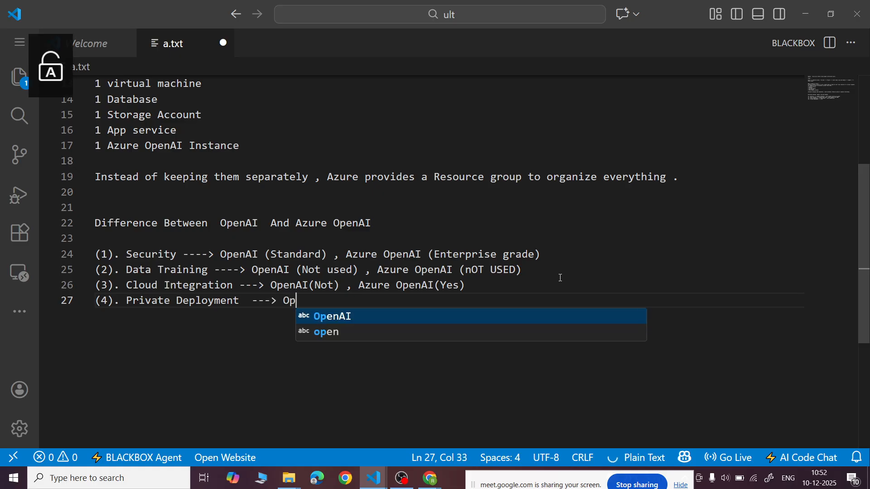
key(BackSpace)
key(Caps_Lock)
text((No) ,)
key(Caps_Lock)
text(Azur)
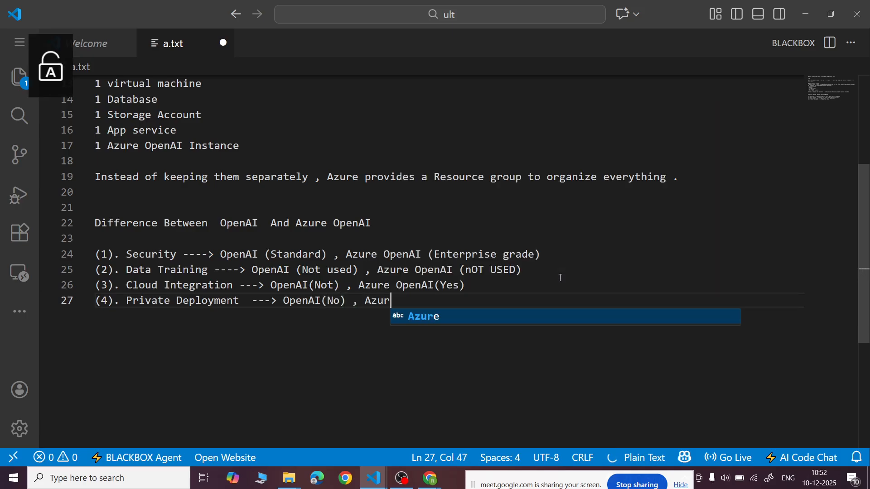
text(e OpenAI()
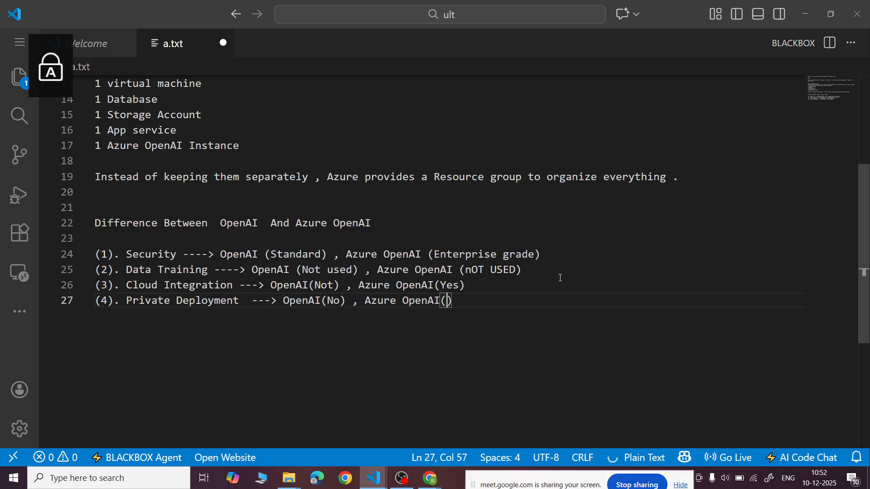
text(Yes))
- Begin the fifth comparison point on line 28 with "(5). Regional"
key(Return)
key(Caps_Lock)
scroll(561, 278, down, 1)
text((5).)
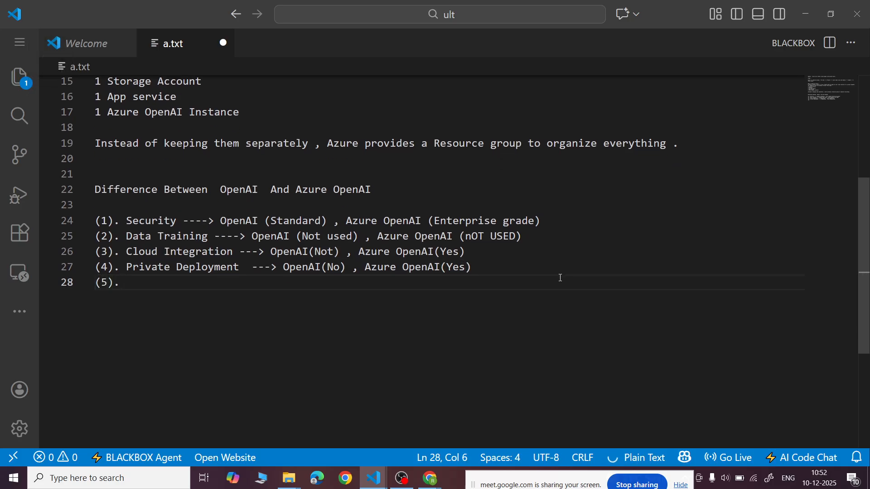
key(Caps_Lock)
text(Region)
key(Caps_Lock)
text(L)
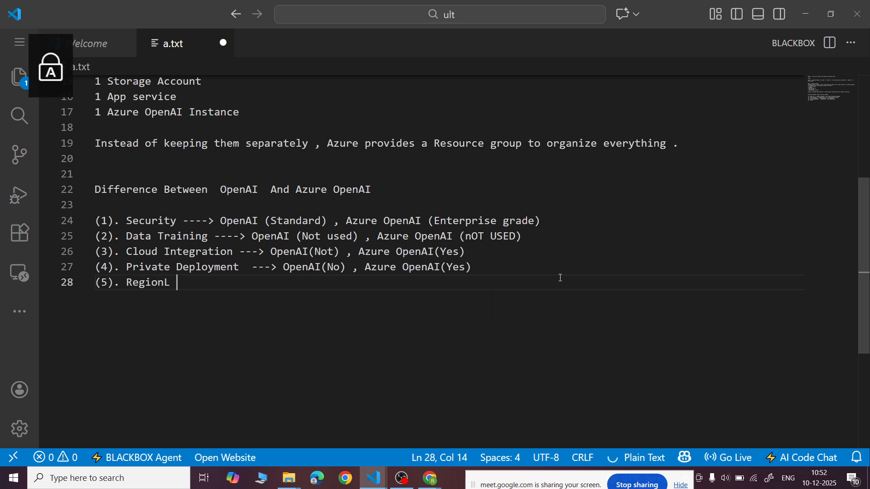
key(Caps_Lock)
text(al Deploymwent)
- Continue the fifth point's title on line 28 with "Deployment --->"
key(Caps_Lock)
key(BackSpace)
key(BackSpace)
key(BackSpace)
key(BackSpace)
text(ent --)
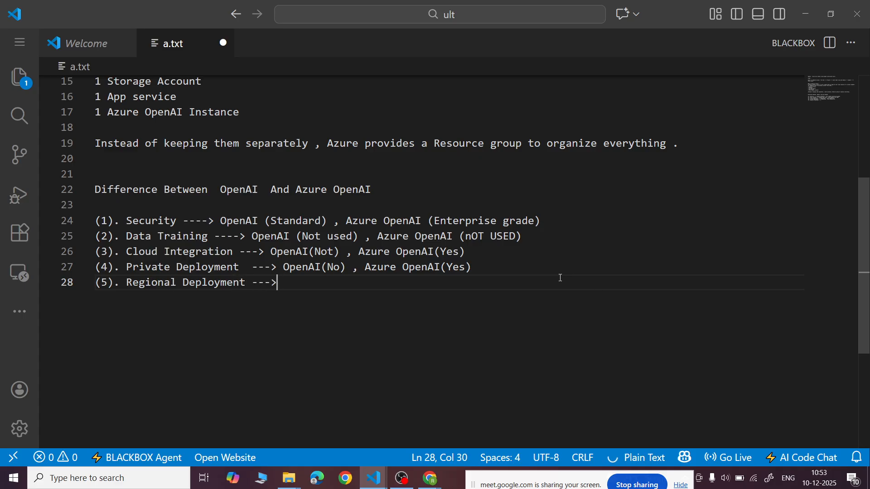
text(->)
- Complete the Regional Deployment point on line 28 with "OpenAI(No) , Azure OpenAI(Yes)"
key(Caps_Lock)
text(OpenAi)
key(BackSpace)
text(I(No) ,)
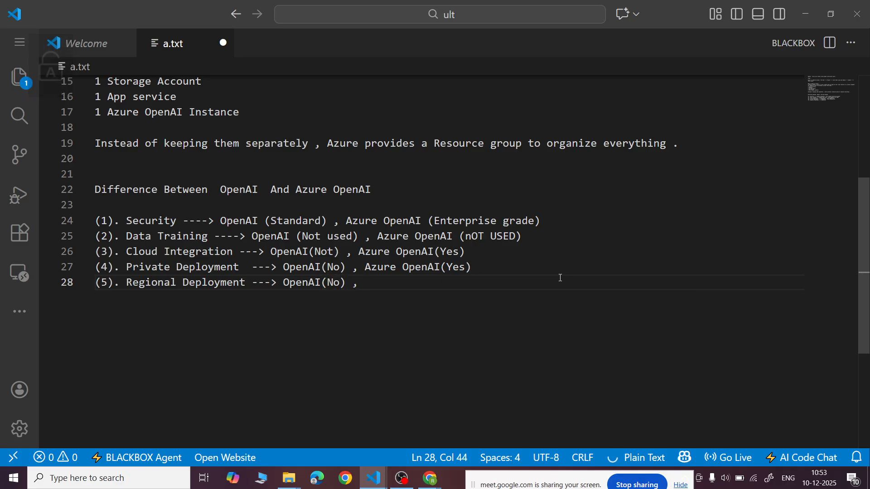
key(Caps_Lock)
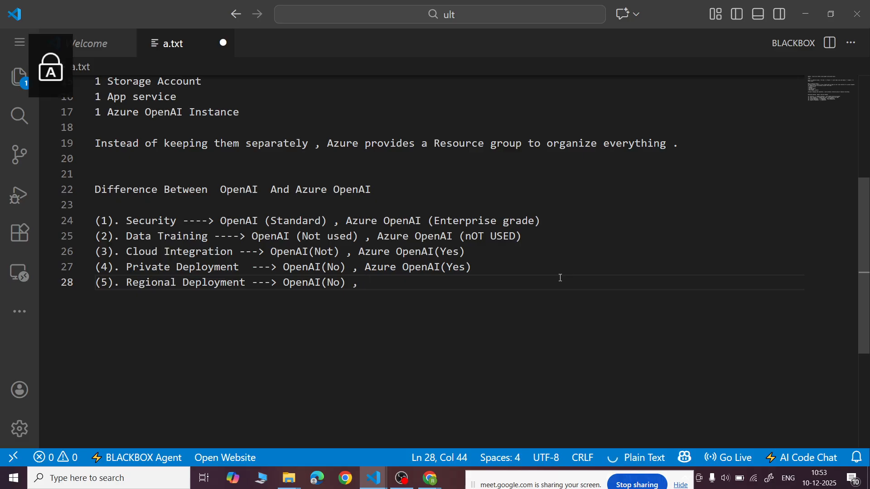
text(Azure O)
text(penAI()
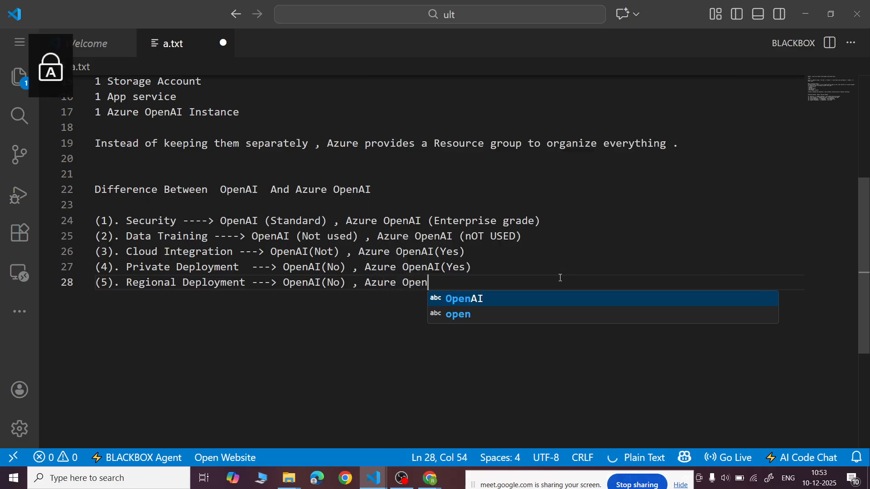
text(Yes))
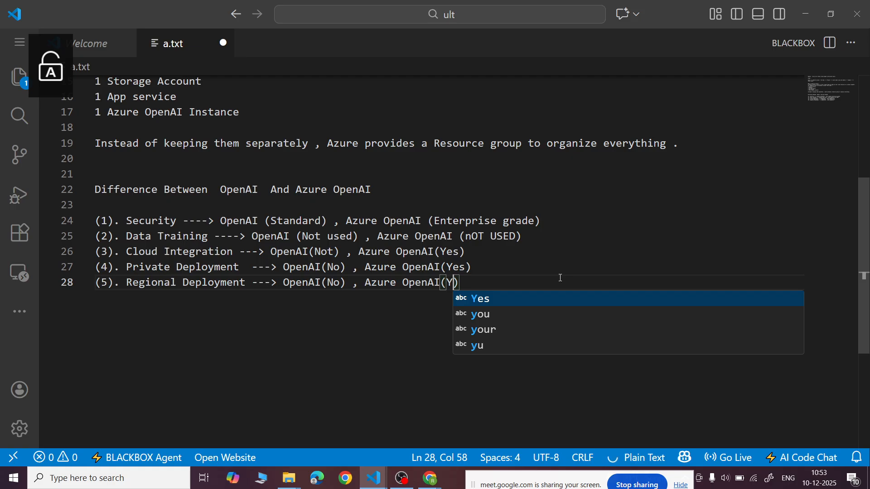
- Extend the "Yes" in line 28's Azure OpenAI parentheses with " , In Many Azure Regions"
key(Return)
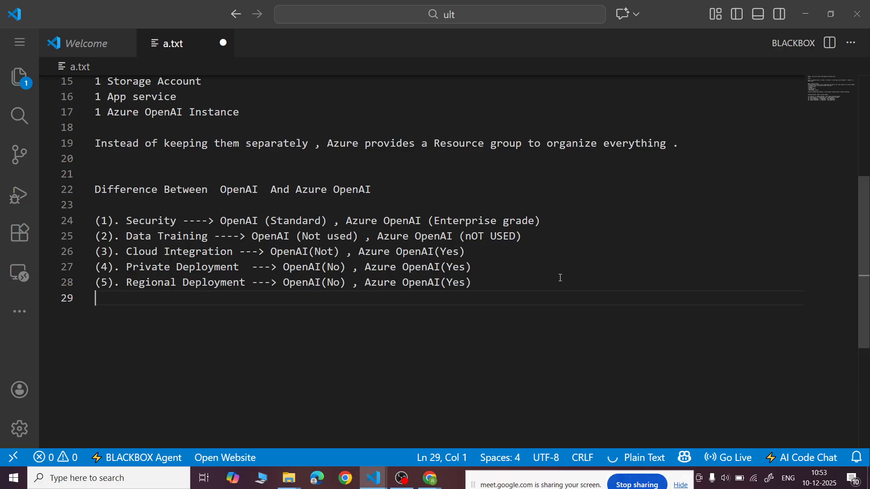
key(Left)
key(Left)
key(Left)
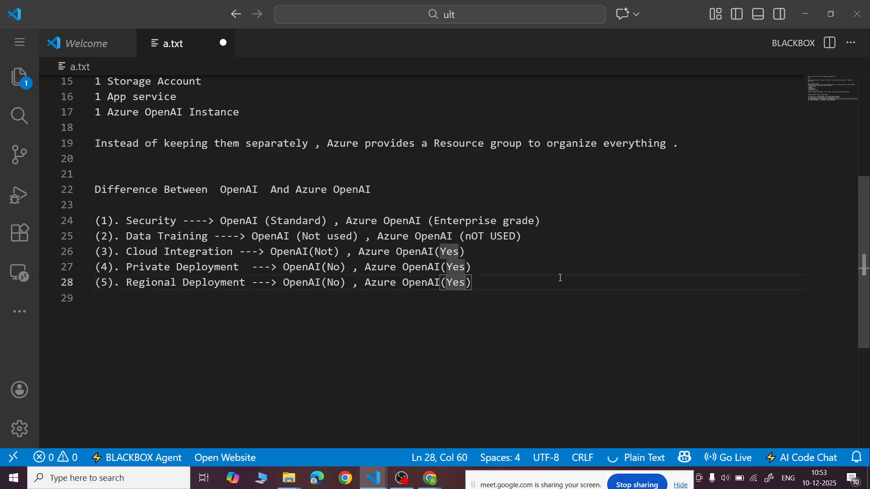
text(, I)
key(Caps_Lock)
text(n Many Azure Regions)
key(End)
- Start the sixth point on line 29 with "(6). Identity&Access ----> OpenAI("
key(Return)
text((6). )
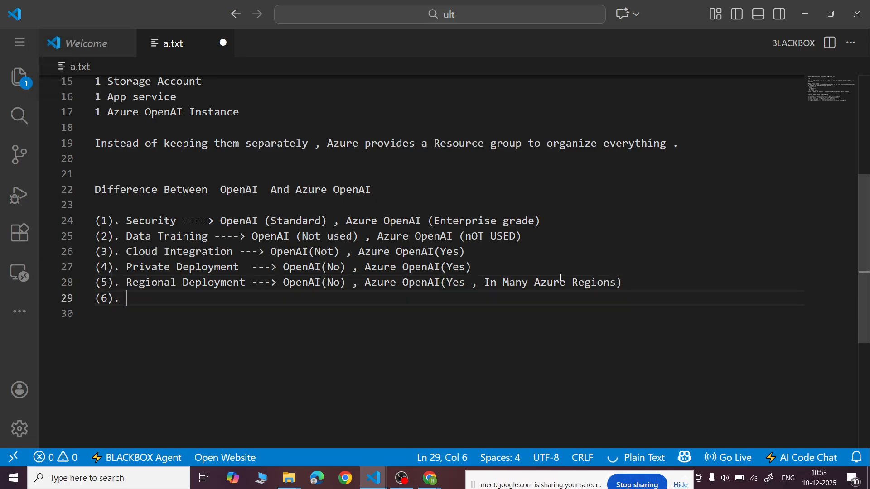
text(Ide)
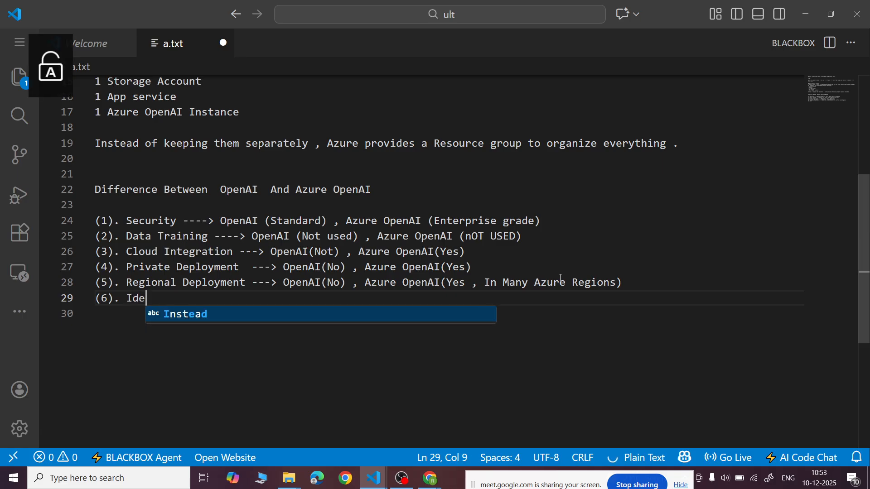
text(ntity& )
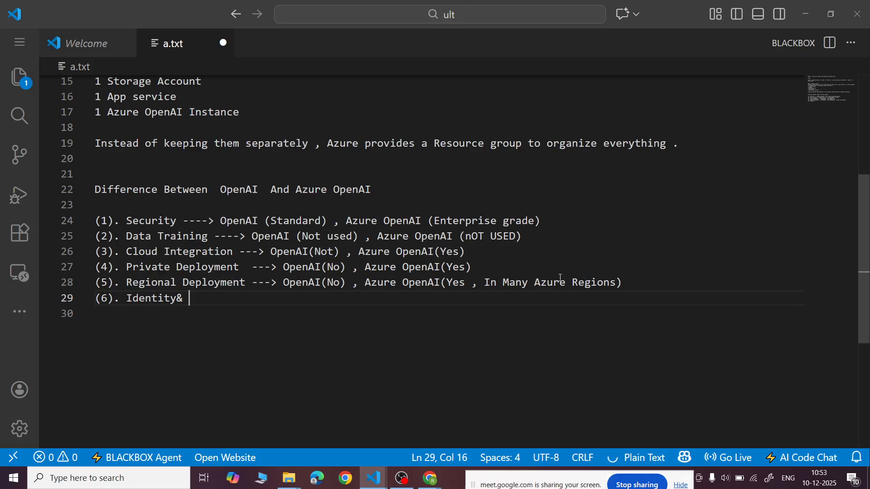
text(Access )
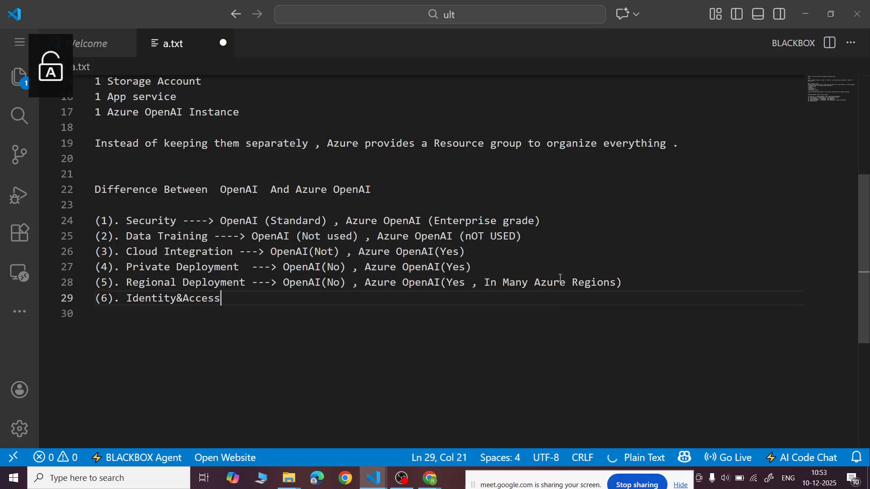
text(----)
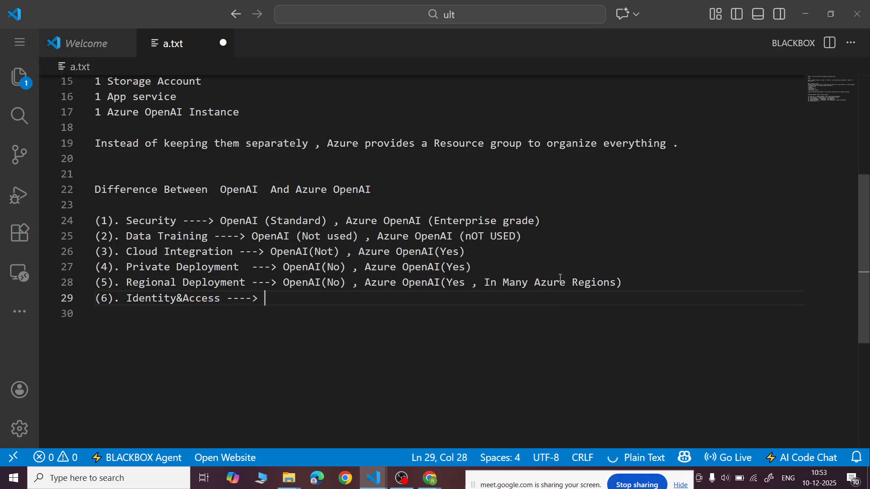
text(> OpenAI()
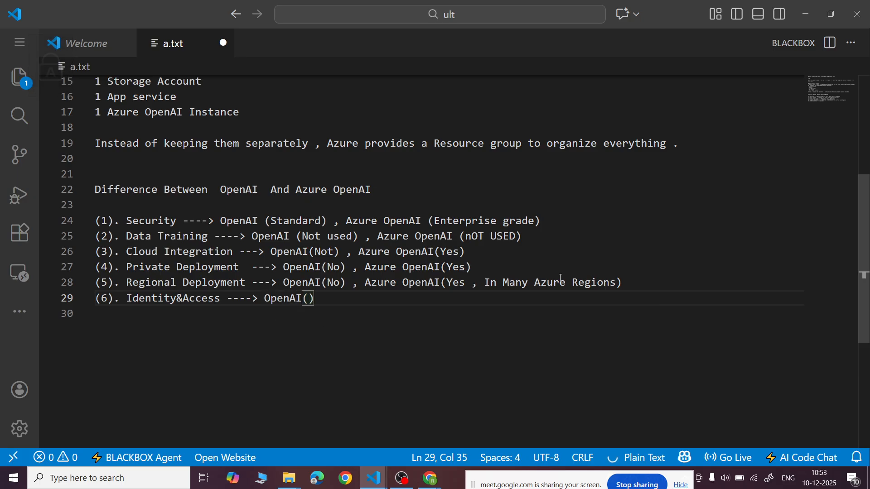
text(A)
- Fill in the OpenAI side of the Identity&Access point on line 29 with "API Key Only) ,"
key(Caps_Lock)
text(PI K)
key(Caps_Lock)
text(ey Onyl)
key(Left)
key(BackSpace)
key(BackSpace)
text(ly)
key(End)
text(,)
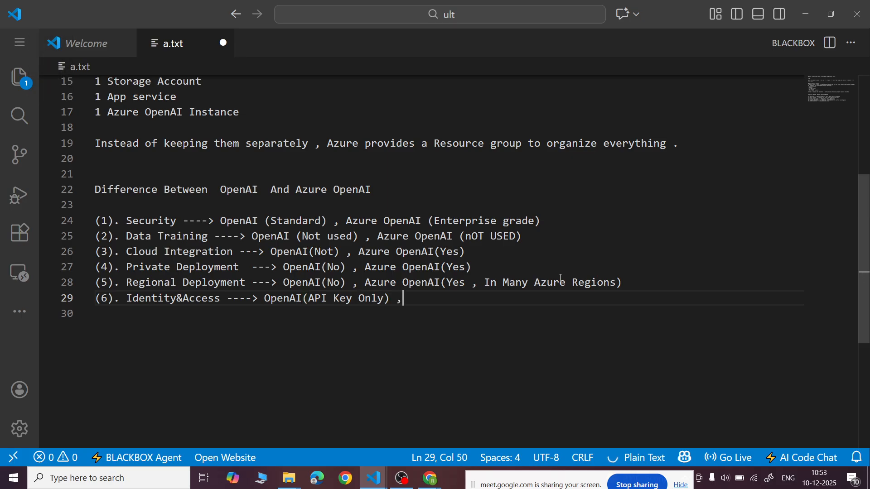
- Complete the Identity&Access point on line 29 with "Azure OpenAI(RBAC)"
key(Caps_Lock)
text(Azure)
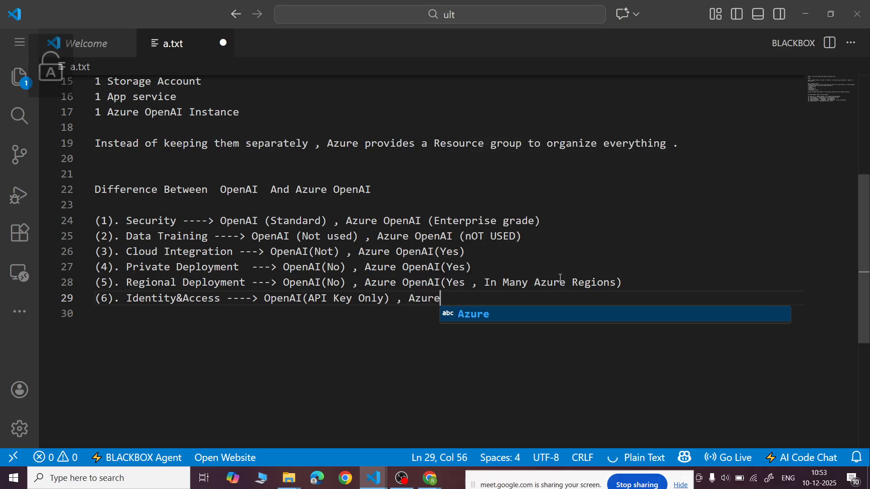
text( Open)
key(Caps_Lock)
text(AI()
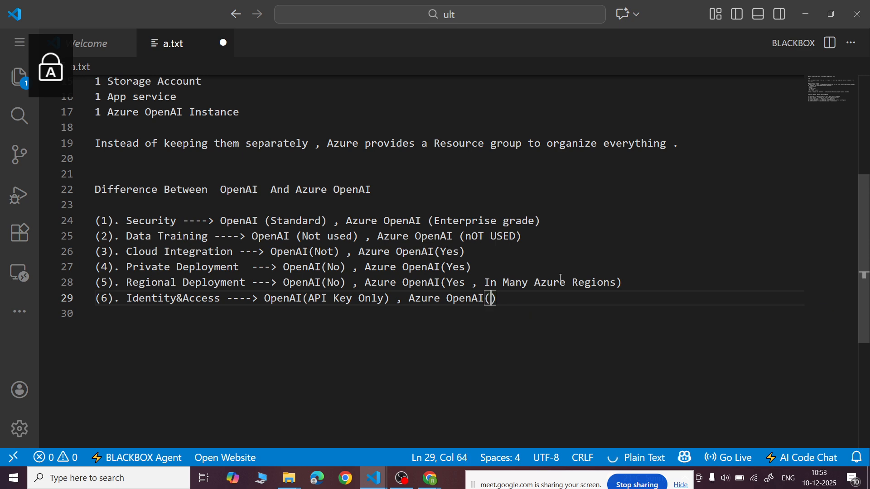
text(RB)
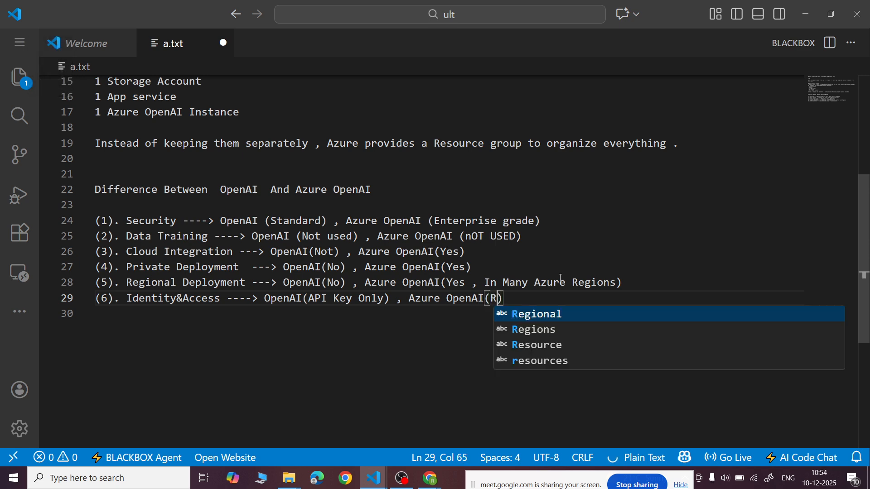
text(AC)
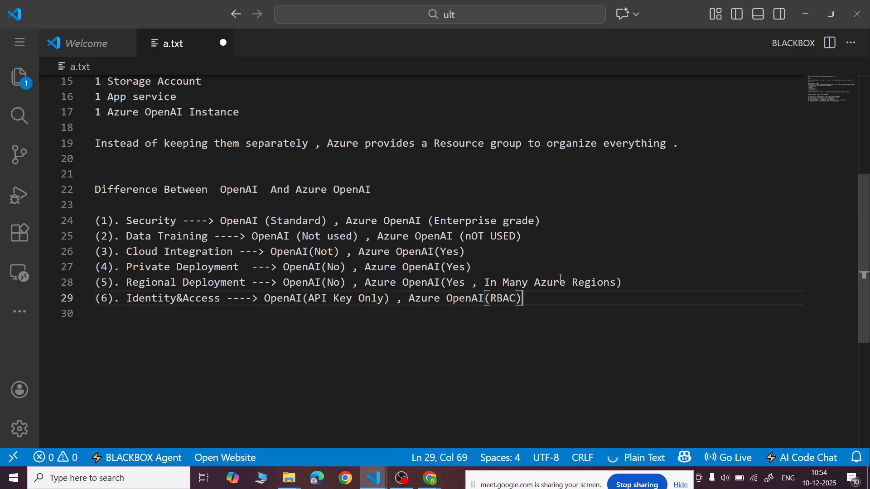
- Start the seventh point on line 30 with "(7). Support ----> OpenAI("
key(Return)
text((7))
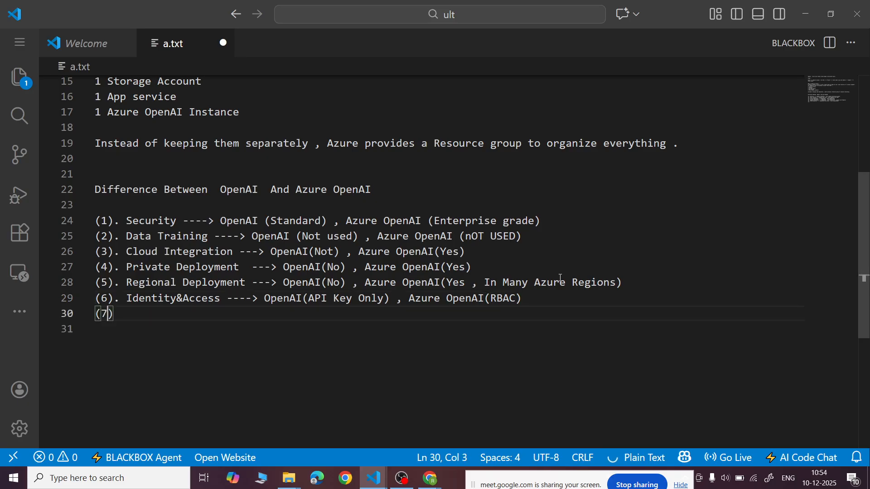
text(. Support )
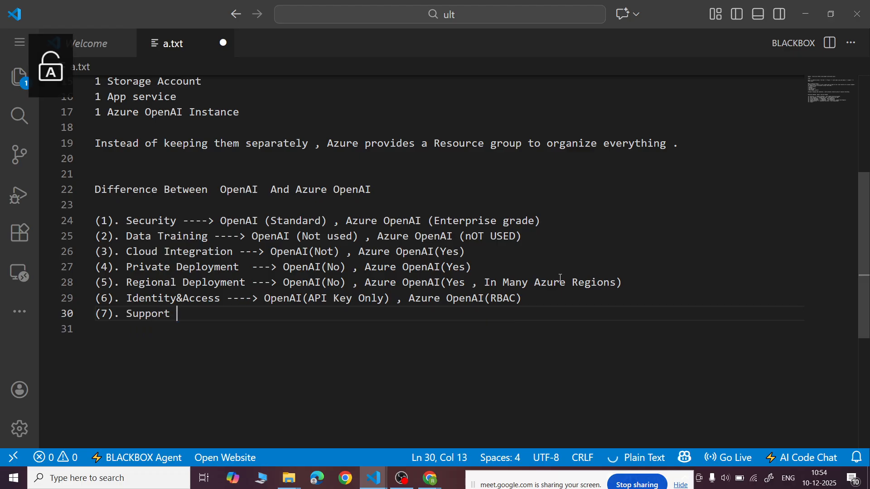
text(---->)
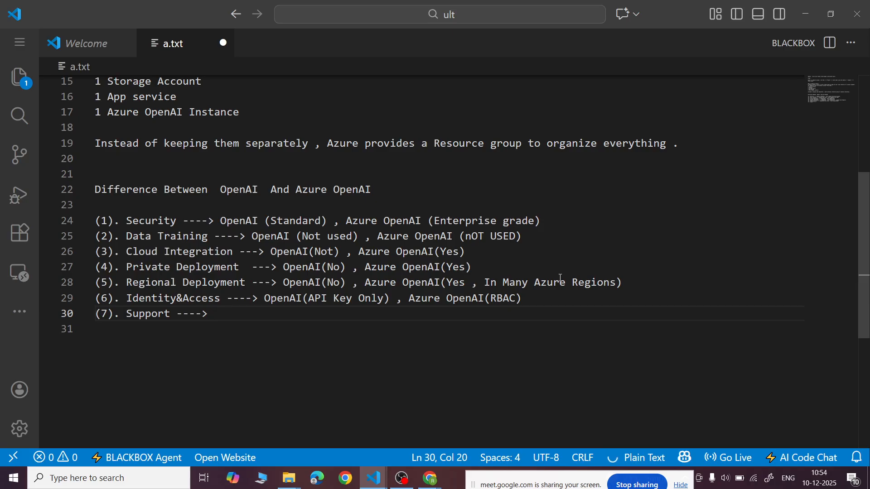
text( Email)
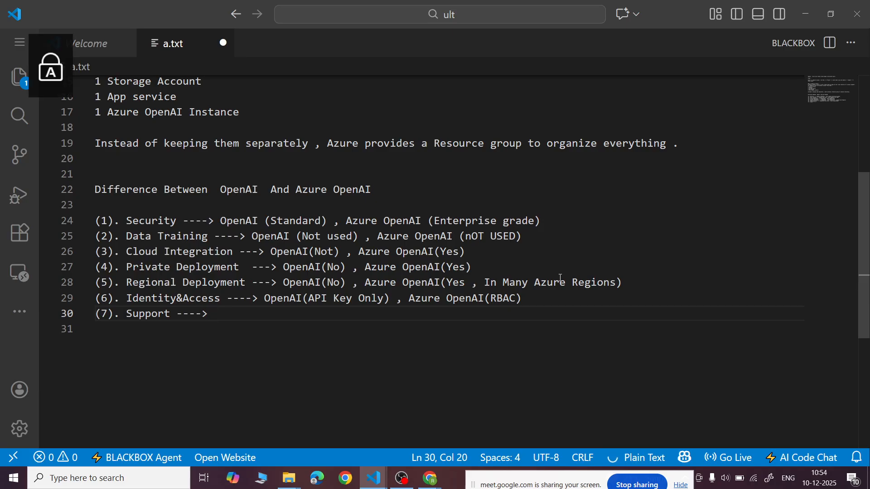
key(BackSpace)
key(BackSpace)
key(BackSpace)
key(BackSpace)
key(BackSpace)
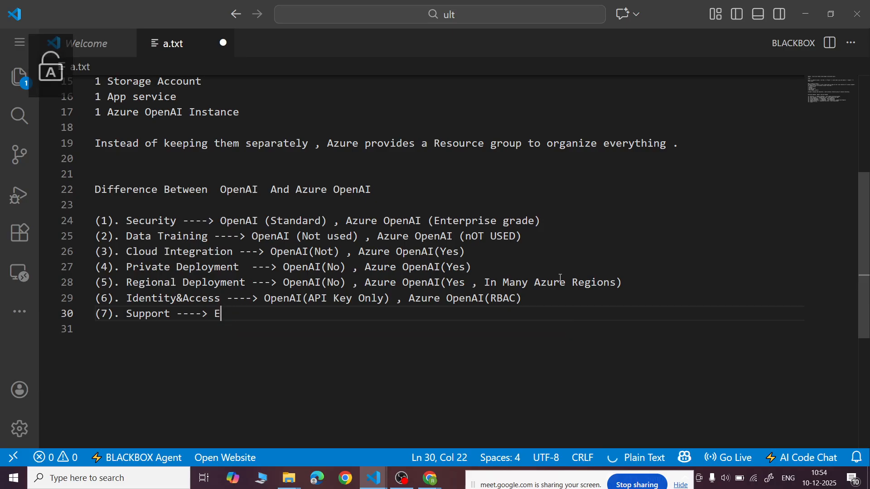
text(OpenAI()
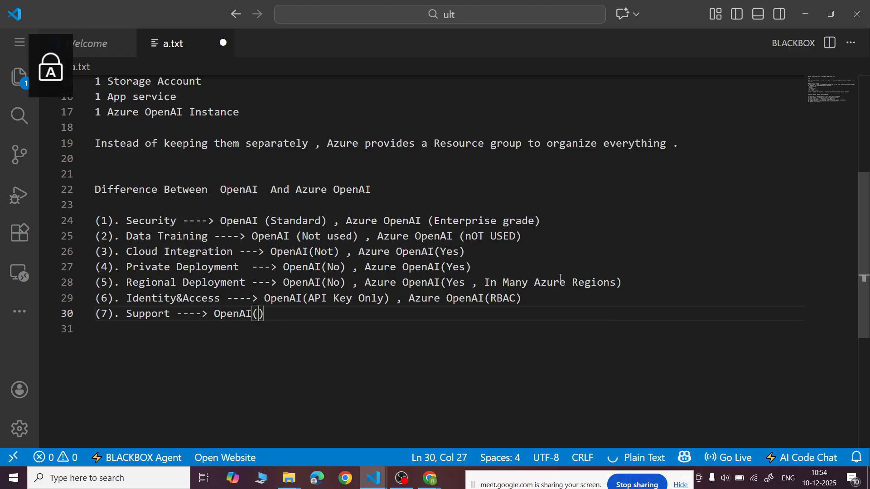
text(E)
- Continue the Support point on line 30 with "Email) , Azure OpenAI("
key(Caps_Lock)
text(mail) ,)
key(Caps_Lock)
text(Azure O)
key(Caps_Lock)
text(penAI(m)
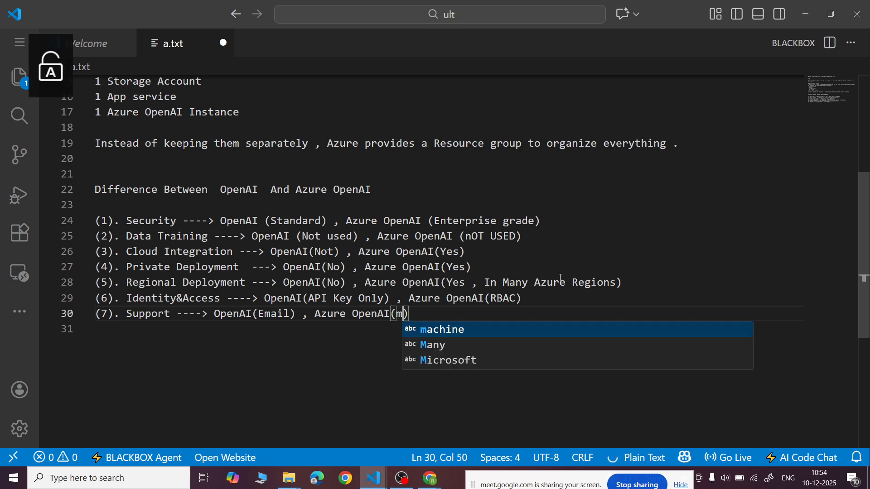
- Enter "Microsoft Support" in the Azure OpenAI parentheses of the Support point on line 30 and save a.txt
key(BackSpace)
key(Caps_Lock)
text(M)
key(Caps_Lock)
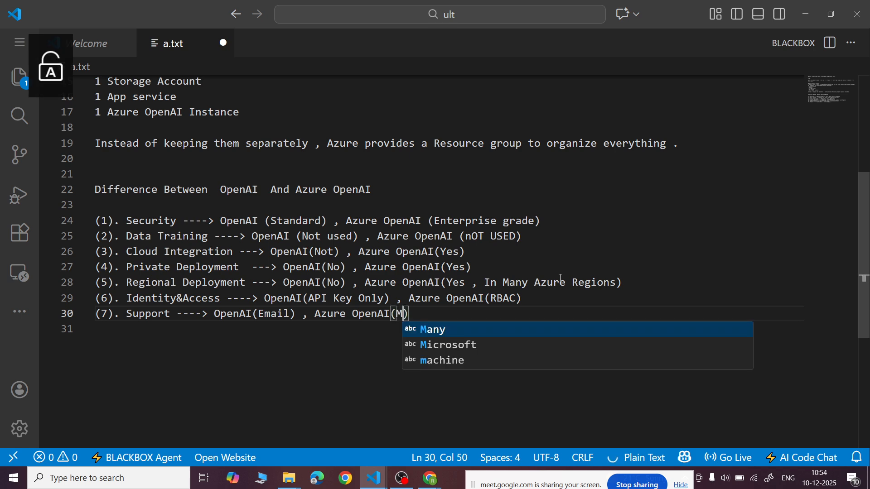
text(icrosoft)
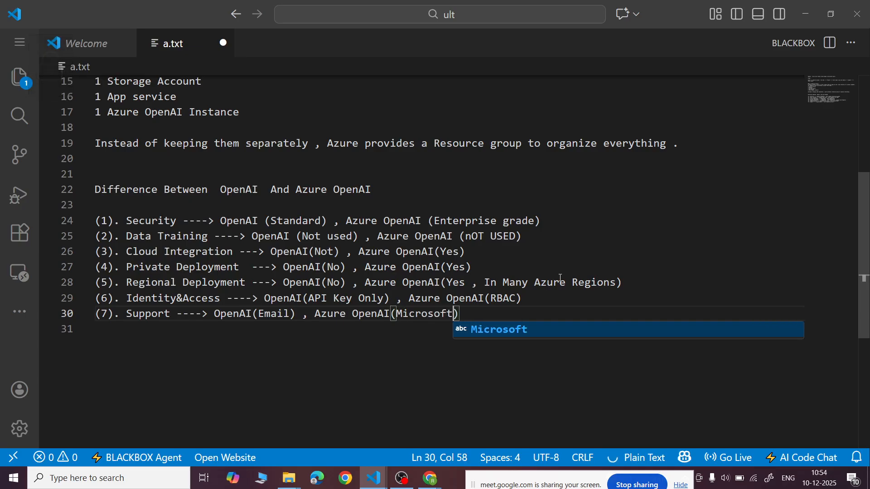
key(Caps_Lock)
text(S)
key(Caps_Lock)
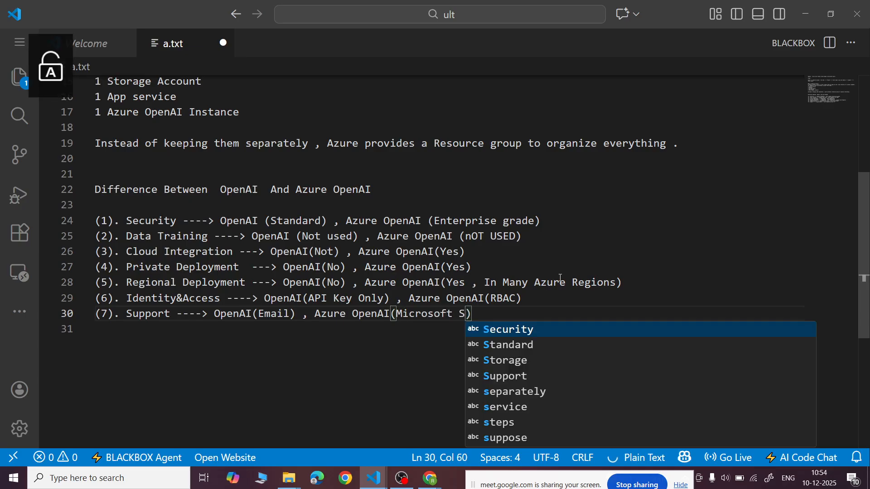
text(upport)
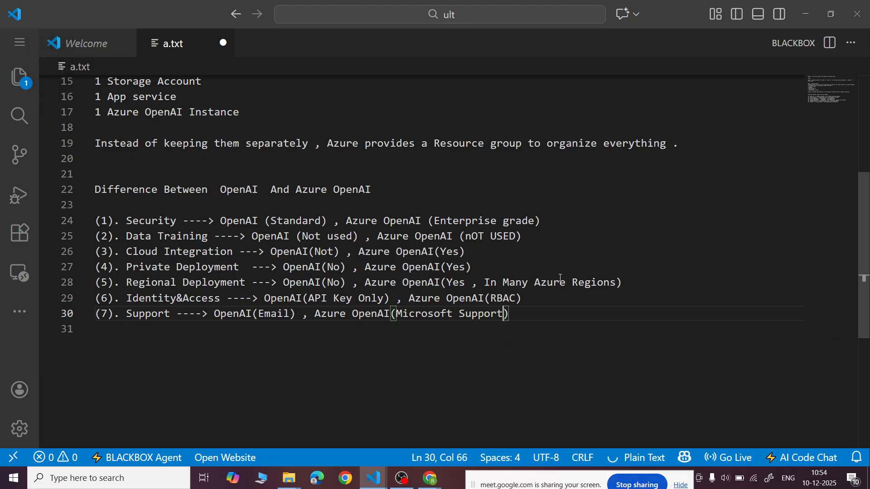
key(ctrl+s)
scroll(561, 278, up, 3)
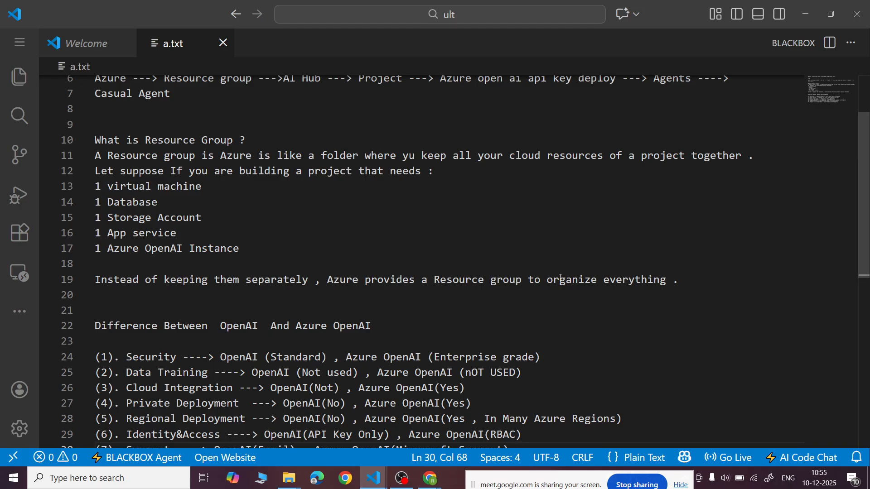
- Switch to Google Chrome, maximize its window and search Google for "Azure"
scroll(560, 278, down, 3)
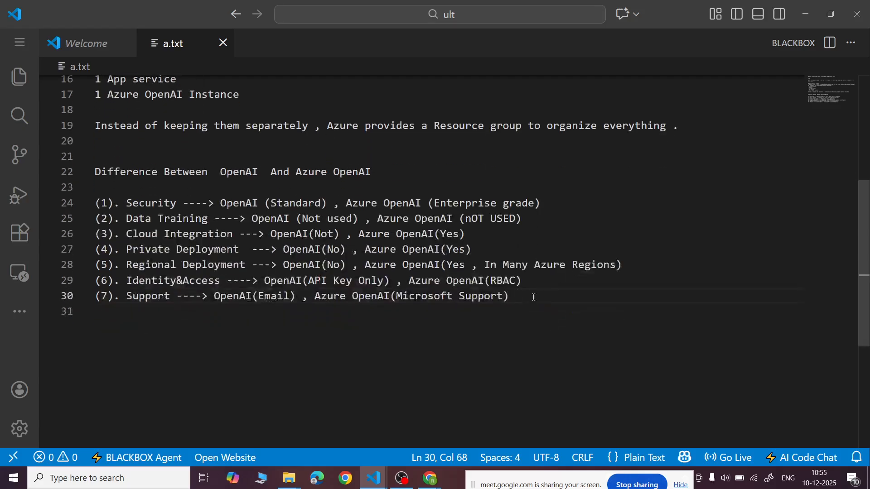
click(346, 484)
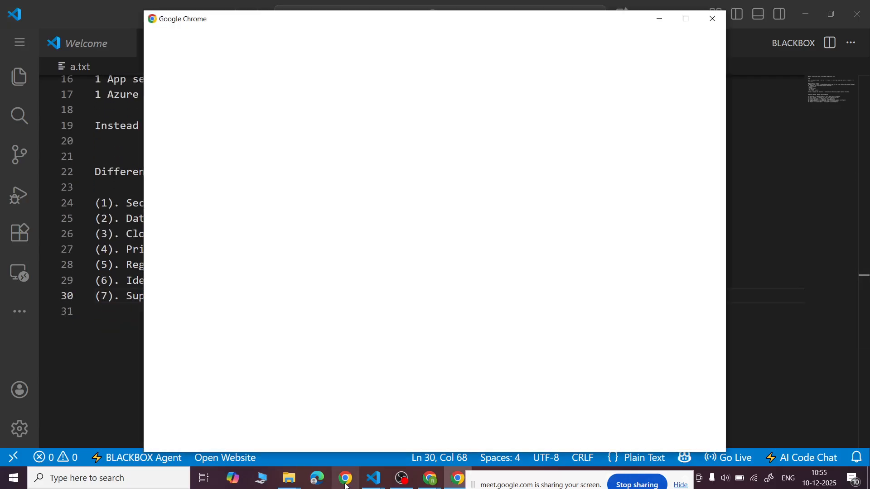
click(291, 282)
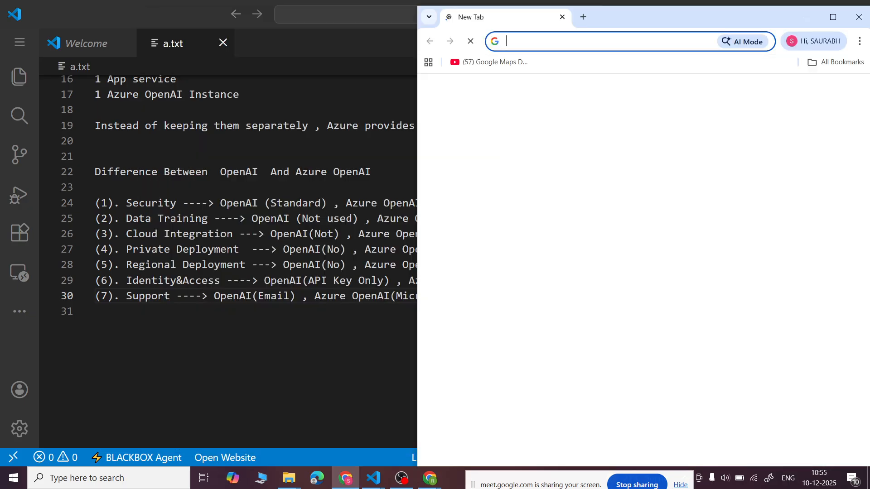
click(833, 17)
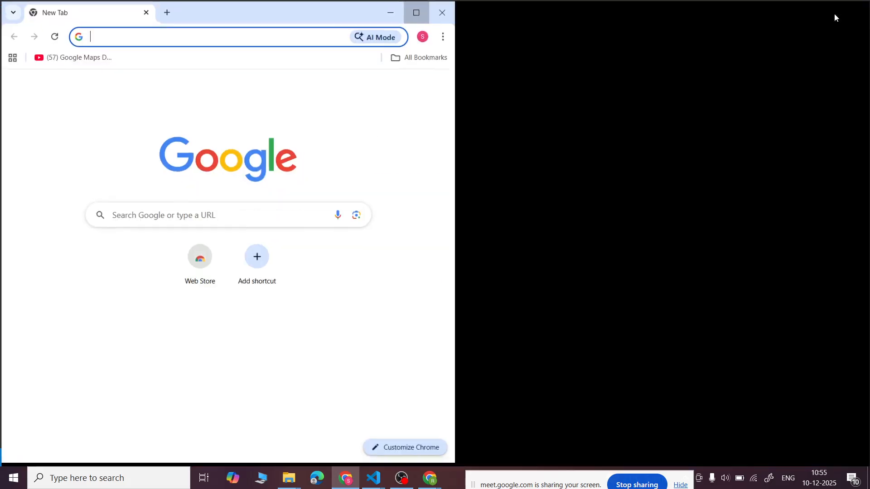
key(Caps_Lock)
text(Azure)
key(Return)
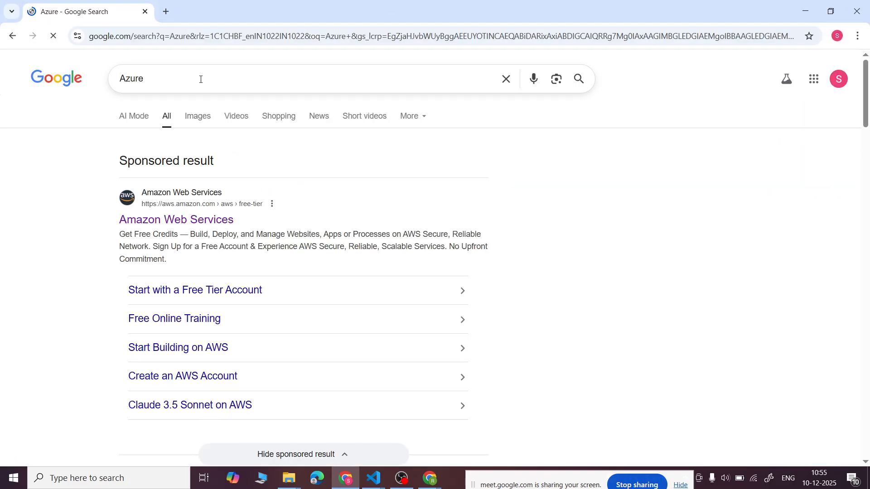
- Open the Microsoft Azure website, sign in to the Azure portal and dismiss the recommendation survey
scroll(201, 79, down, 6)
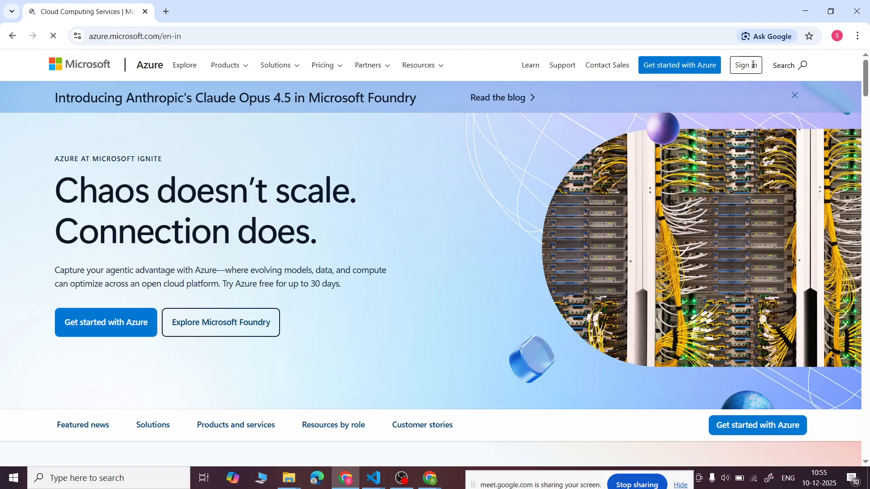
click(749, 68)
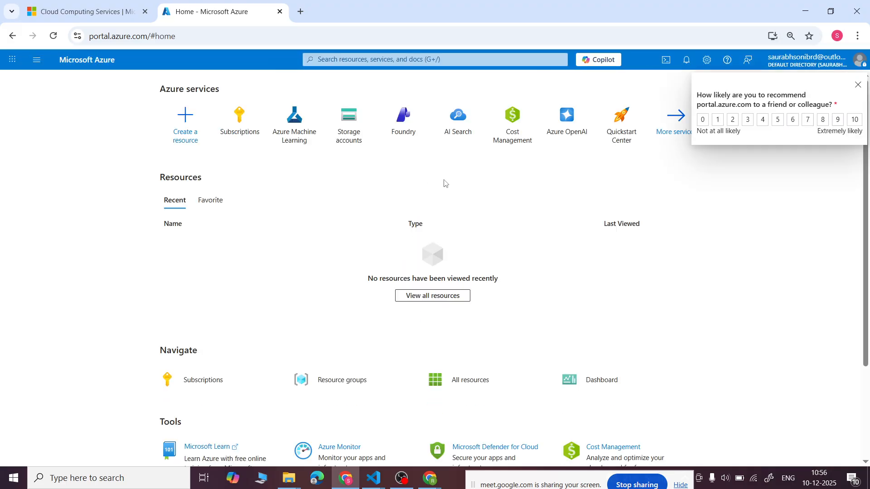
click(857, 85)
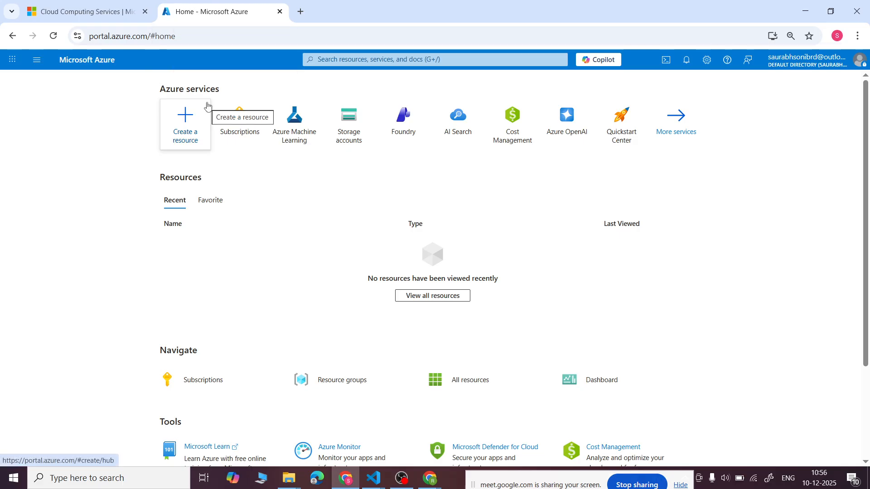
- Open the Foundry service, search its navigation for "hub" and open AI Hubs
scroll(229, 253, down, 1)
scroll(228, 253, up, 1)
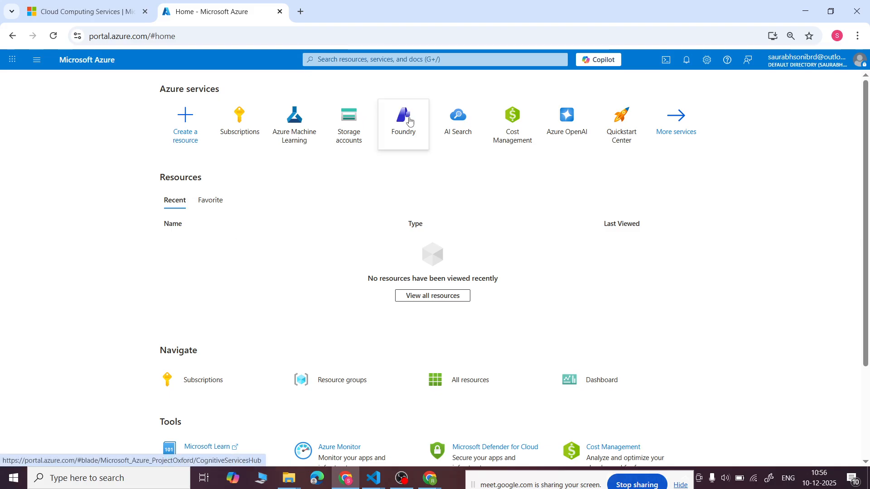
mouse_move(410, 120)
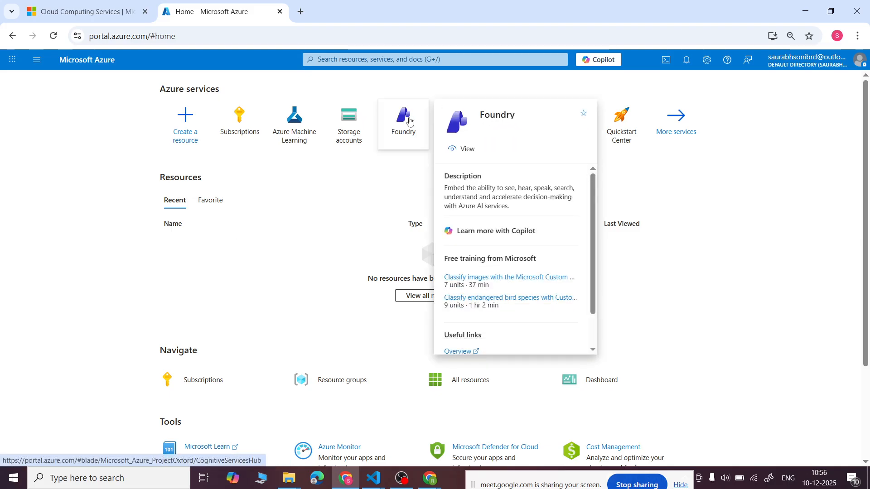
click(409, 121)
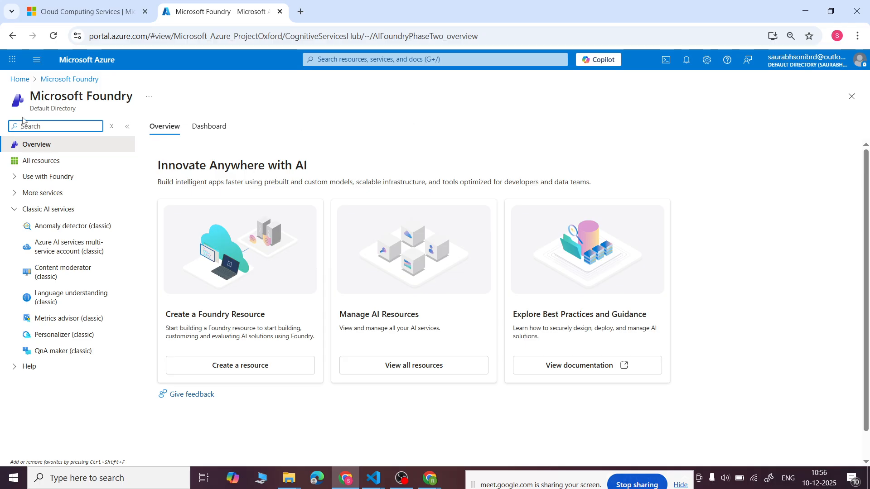
click(41, 127)
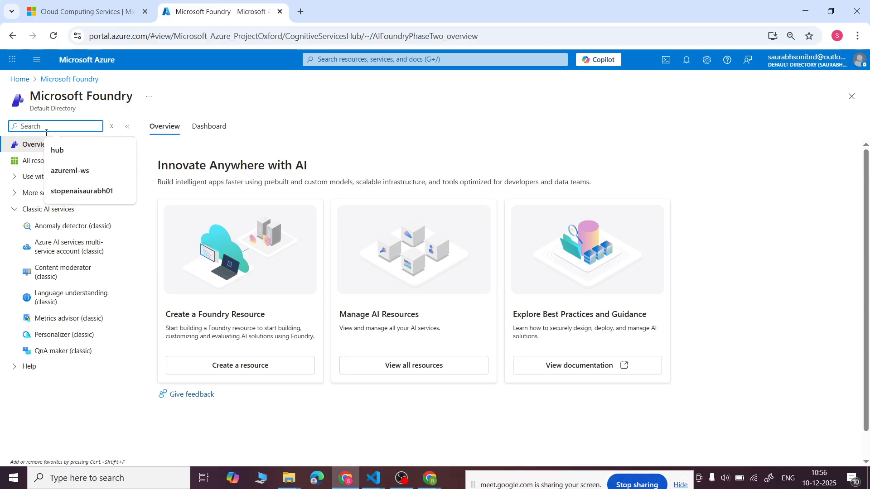
click(60, 155)
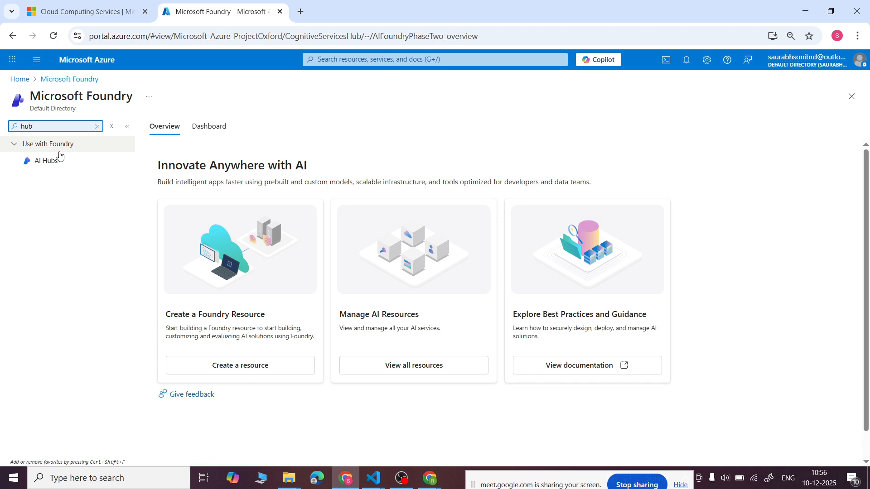
click(47, 163)
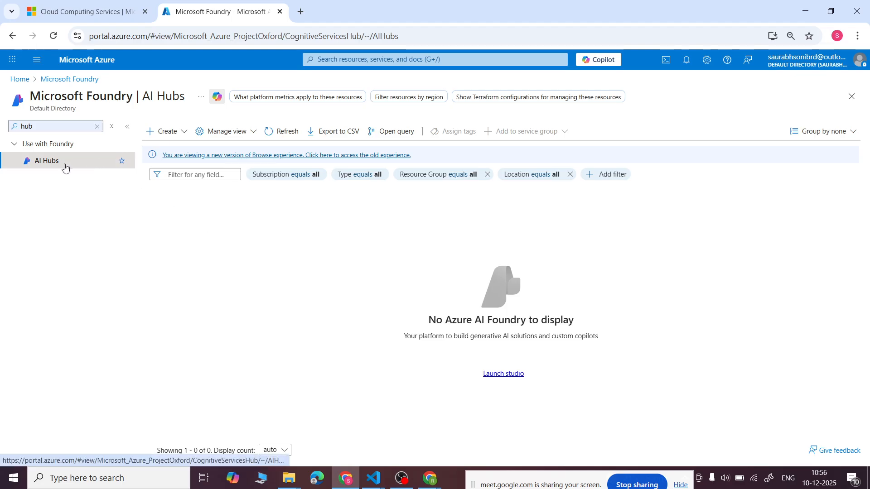
- Start creating a new Hub under AI Hubs and check which existing resource groups can be chosen
click(185, 132)
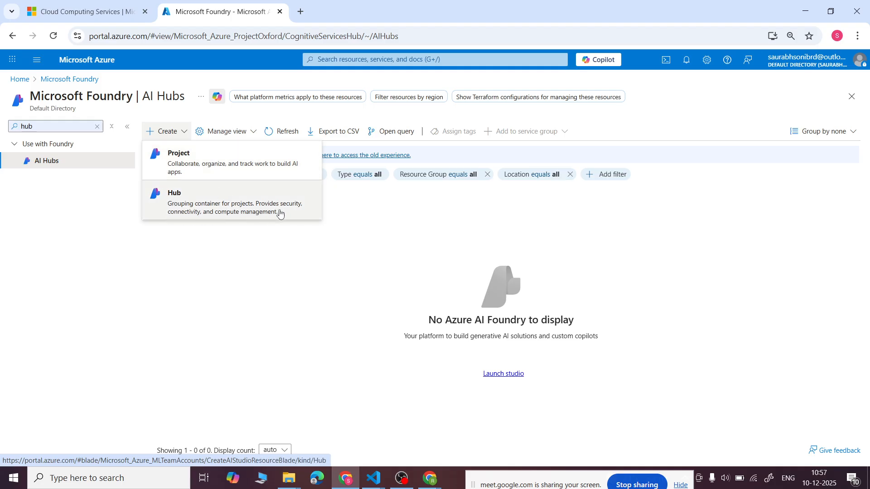
click(226, 210)
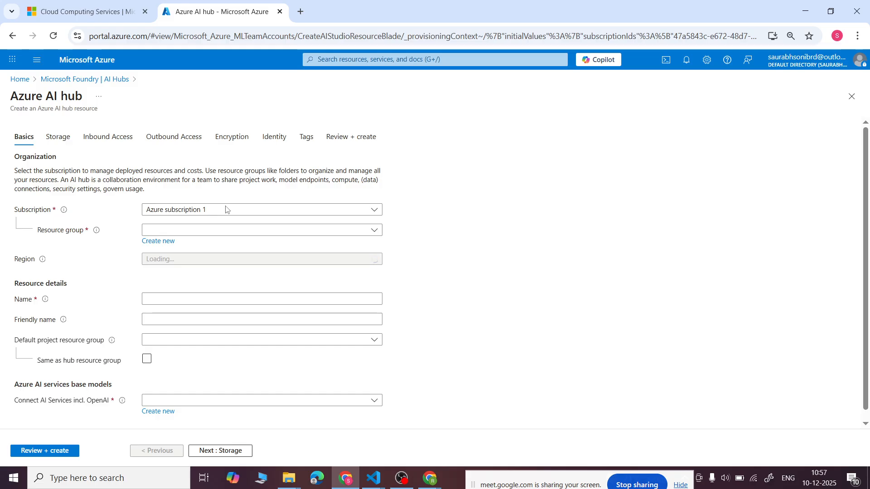
click(184, 232)
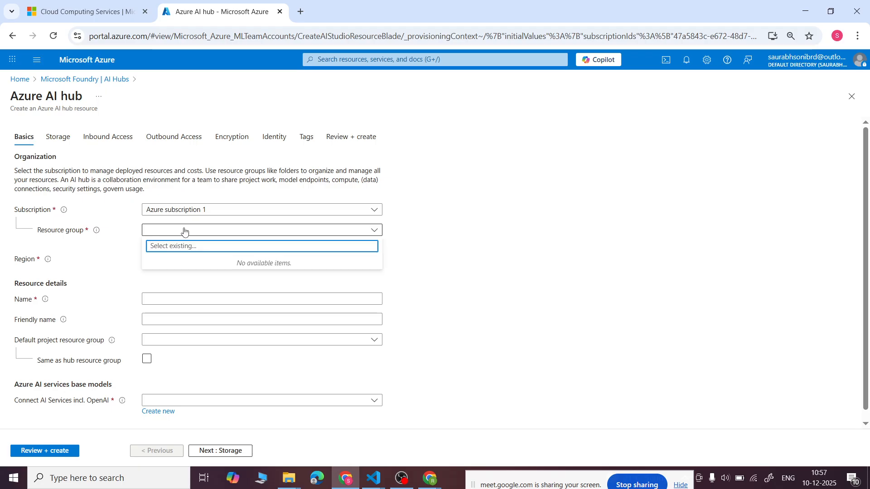
click(477, 268)
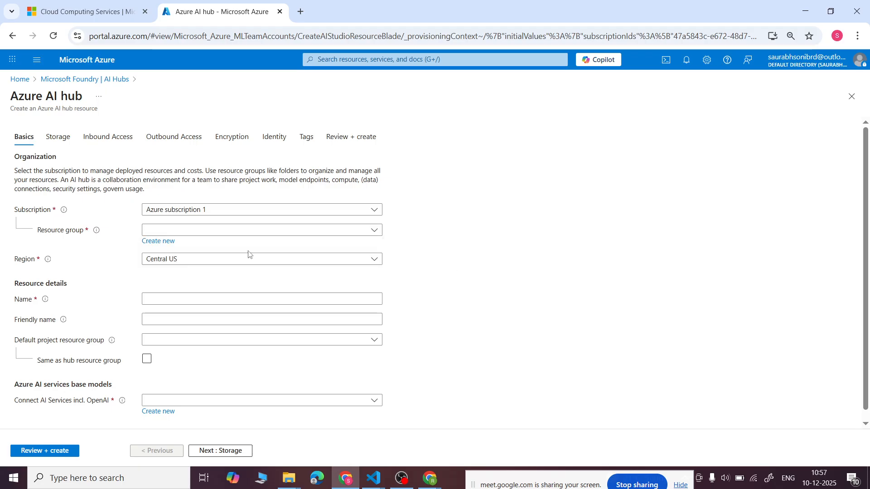
- Try to create a new resource group for the hub, entering "azu" as its name
click(171, 243)
key(Caps_Lock)
text(A)
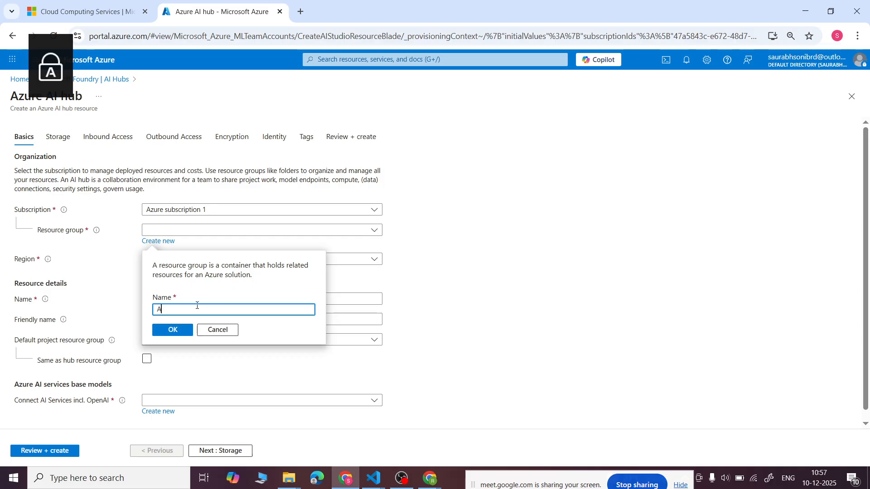
text(zure-)
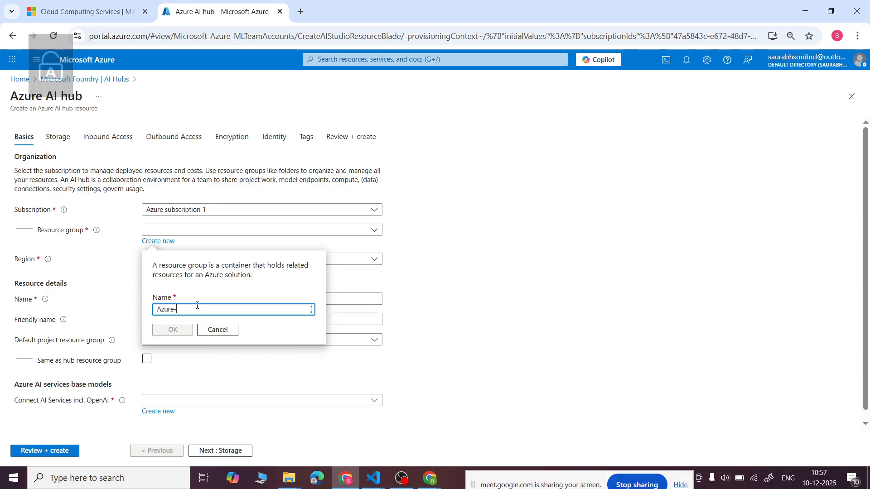
text(rs)
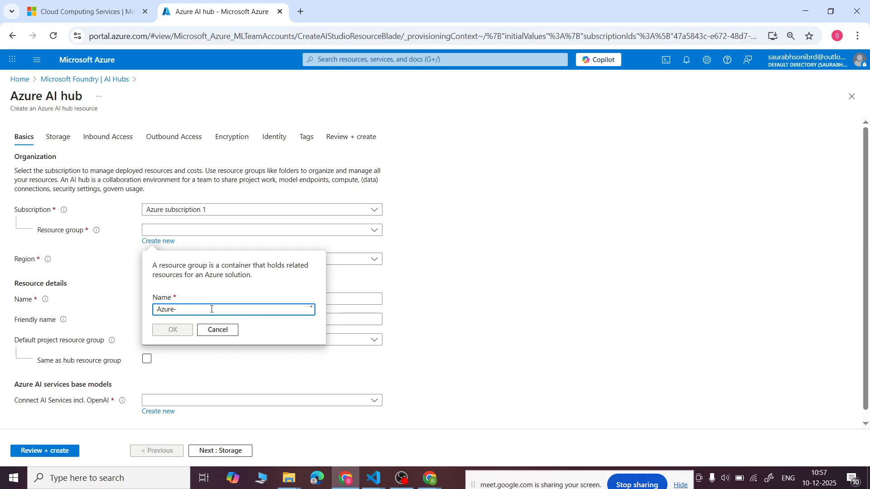
key(BackSpace)
key(BackSpace)
key(BackSpace)
key(BackSpace)
text(azu)
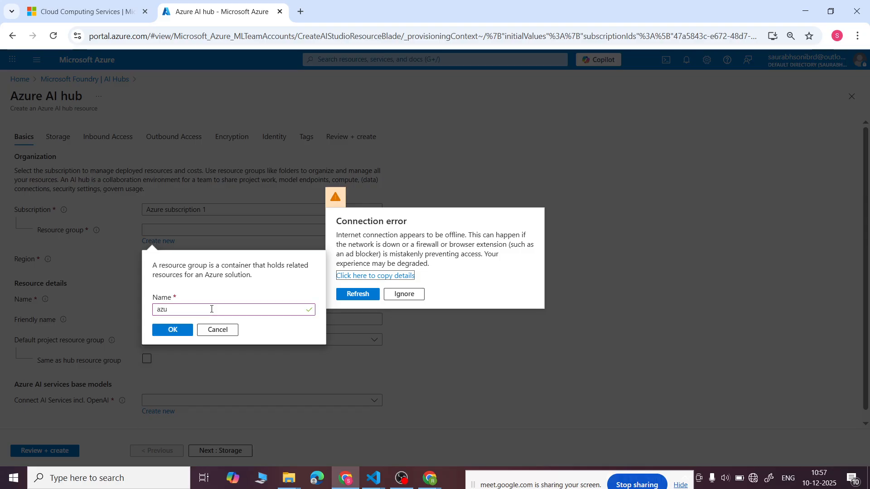
- Refresh the portal, ignore the connection error and cancel the new resource group
click(363, 295)
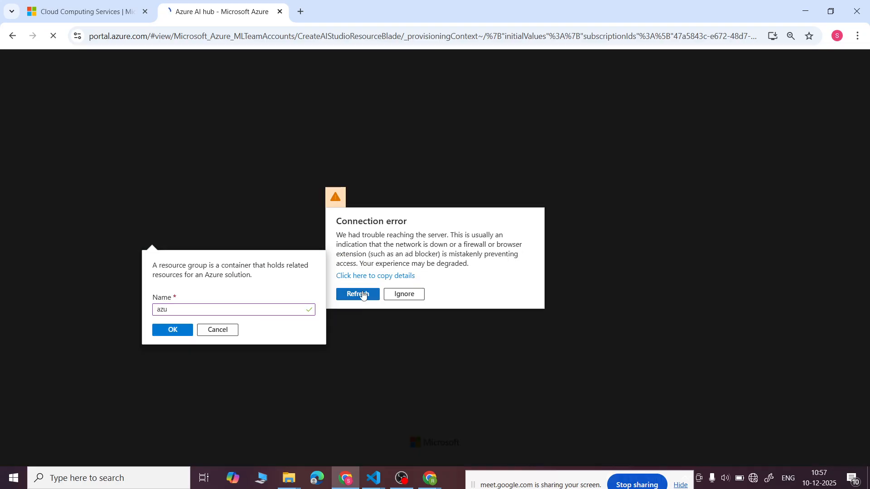
click(411, 295)
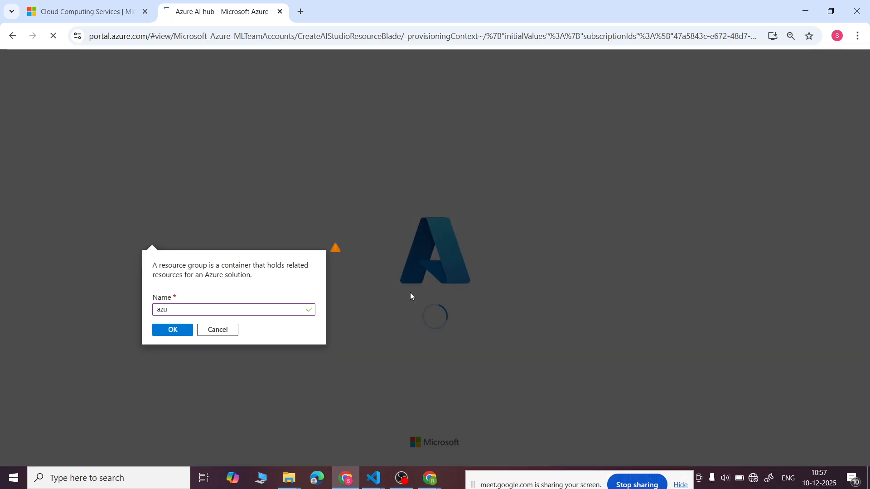
click(207, 332)
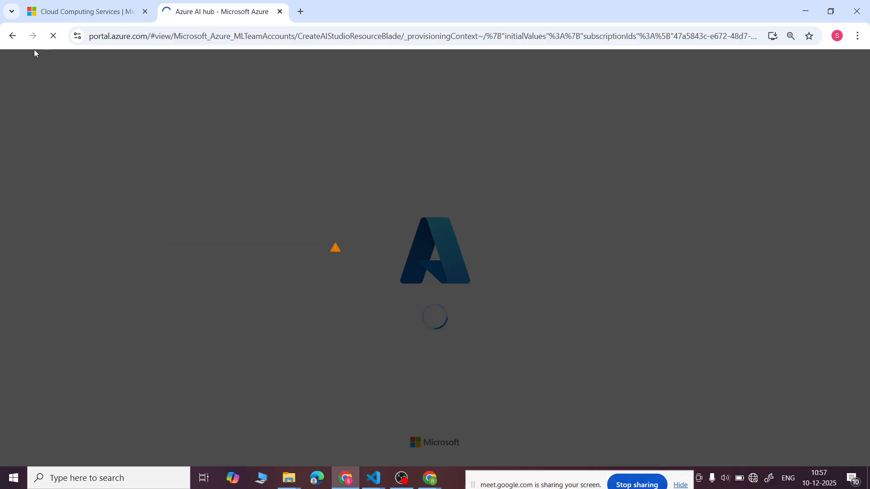
- Leave the hub form, close the portal tab and try signing in again from the Azure homepage, closing the sign-in tab at the end
click(13, 35)
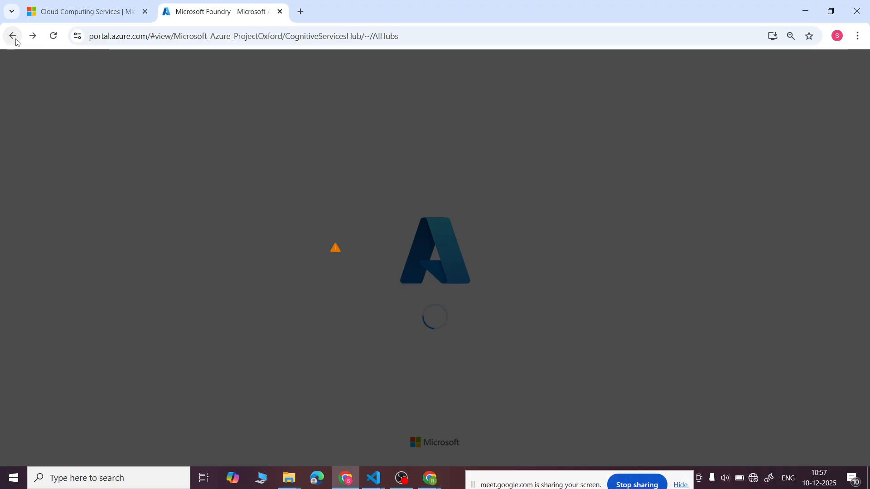
click(13, 36)
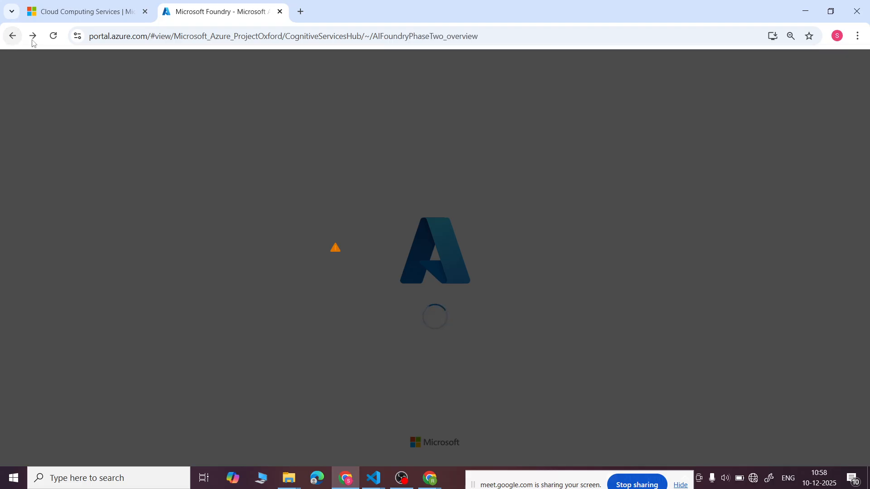
click(279, 12)
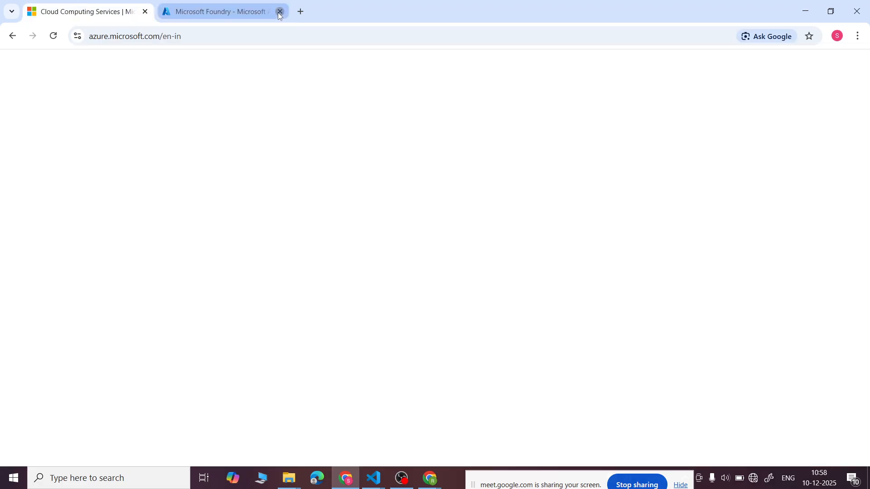
click(753, 67)
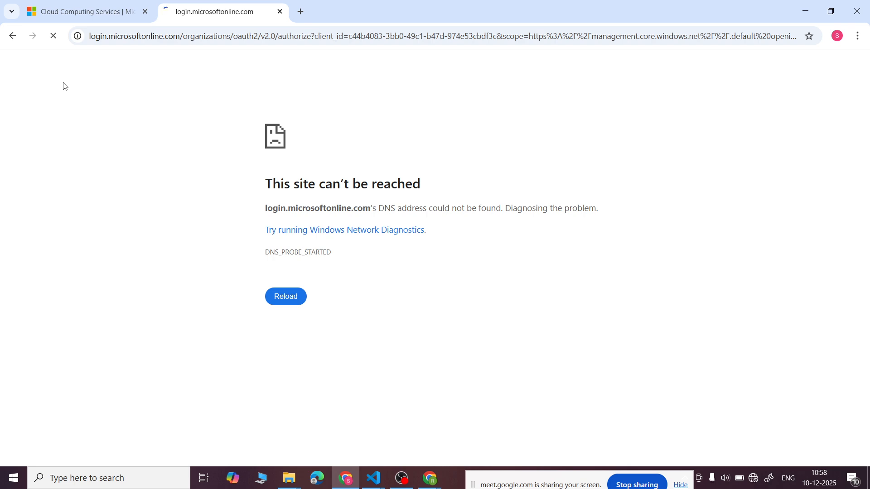
click(280, 11)
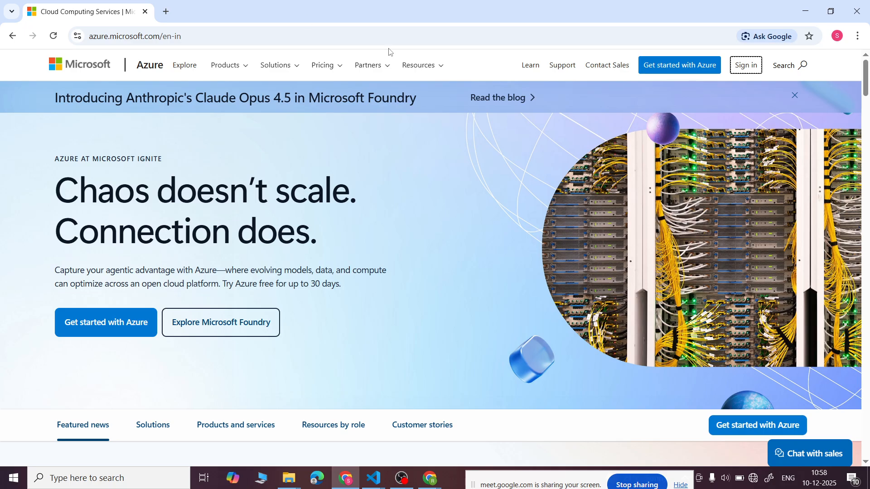
- Connect the computer to the OnePlus 10R 5G Wi-Fi network
click(751, 478)
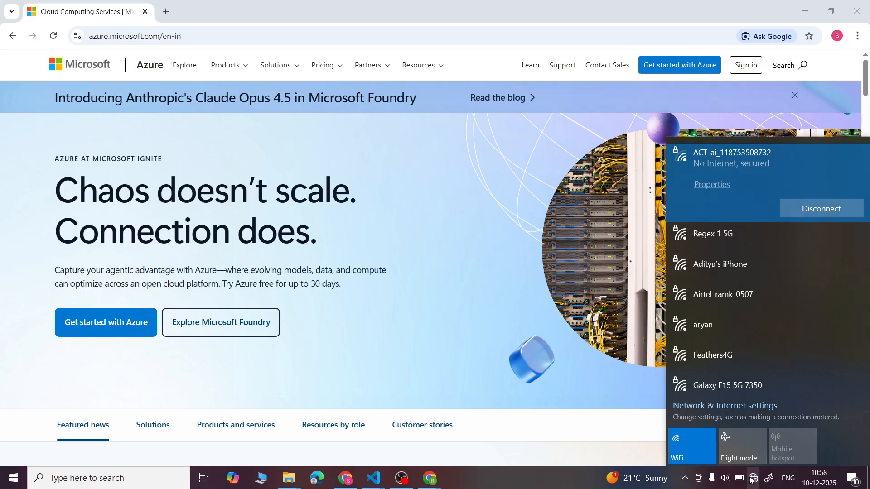
click(584, 460)
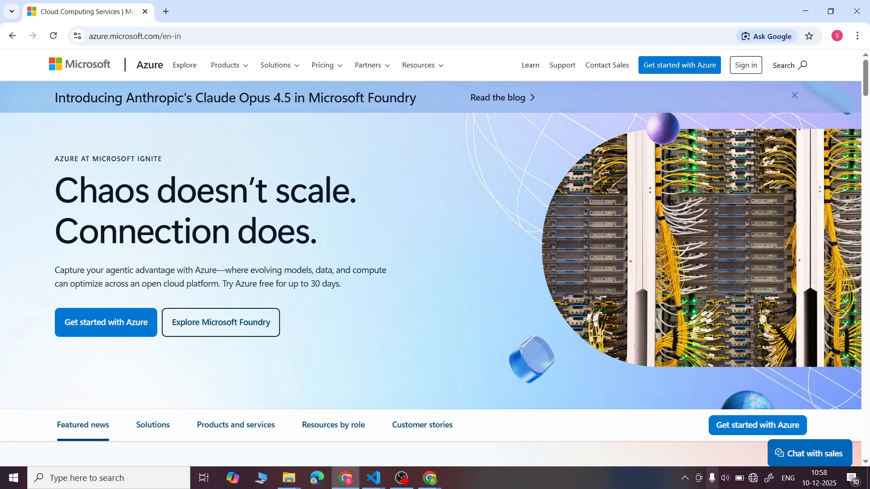
click(757, 484)
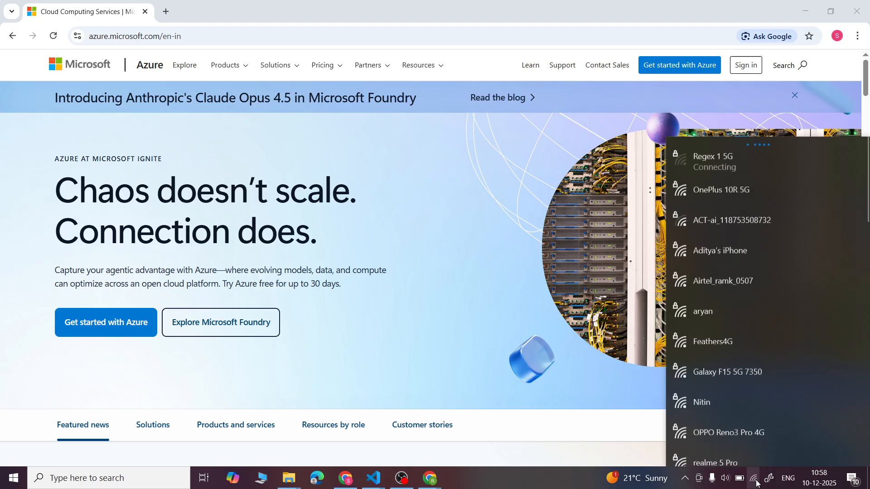
click(757, 189)
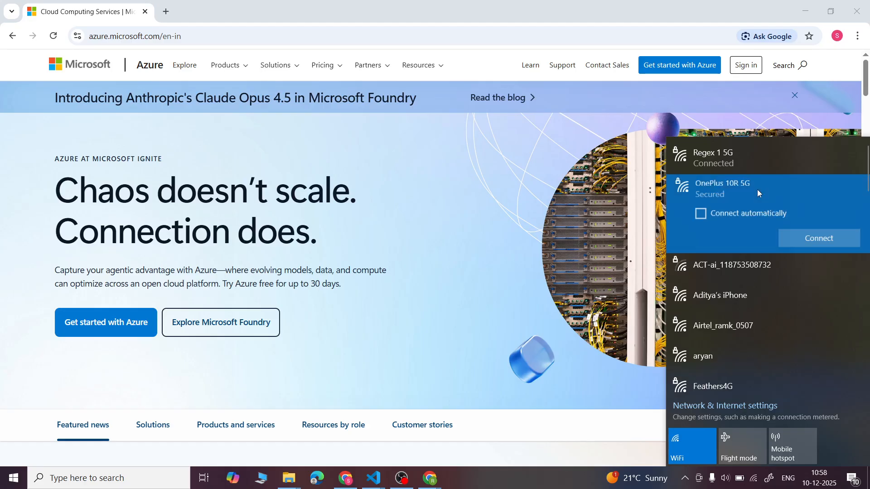
click(812, 243)
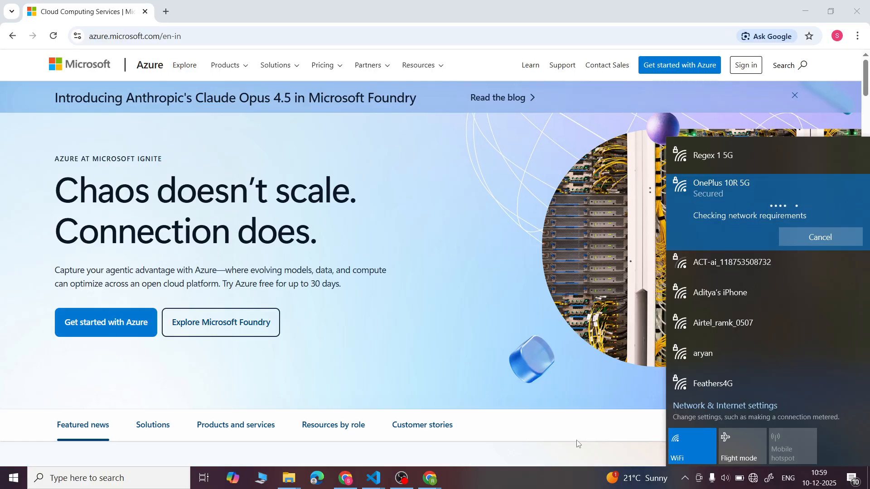
- Connect the computer to the Regex 1 5G Wi-Fi network and check the connection in the network list
click(705, 157)
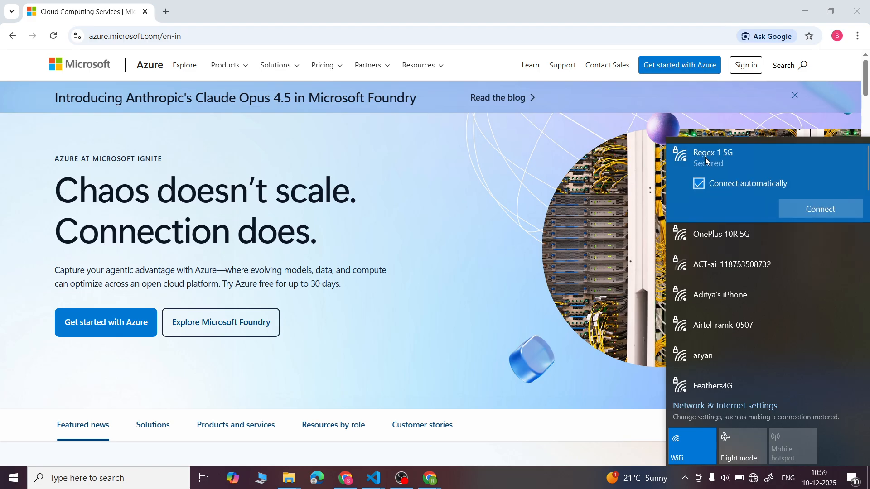
click(814, 208)
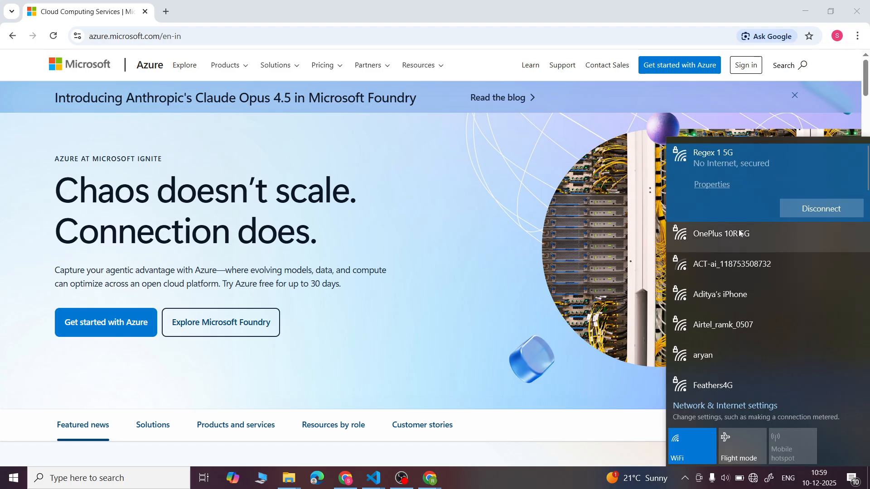
click(580, 439)
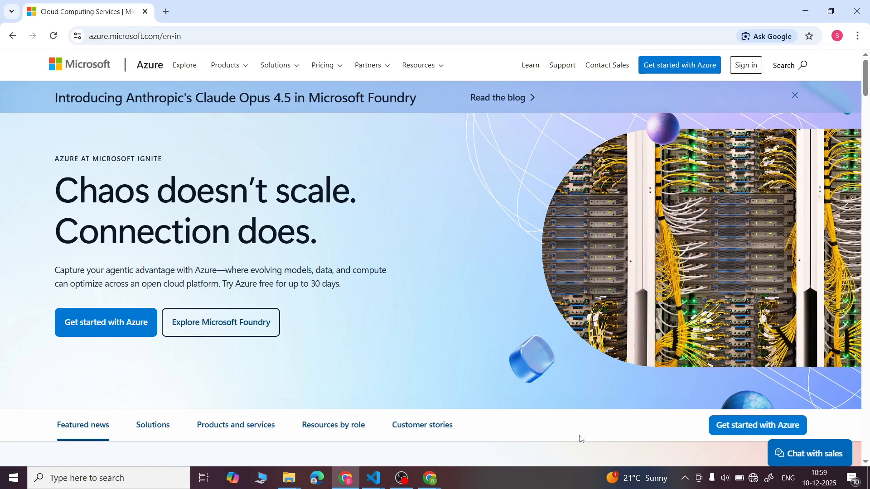
click(754, 482)
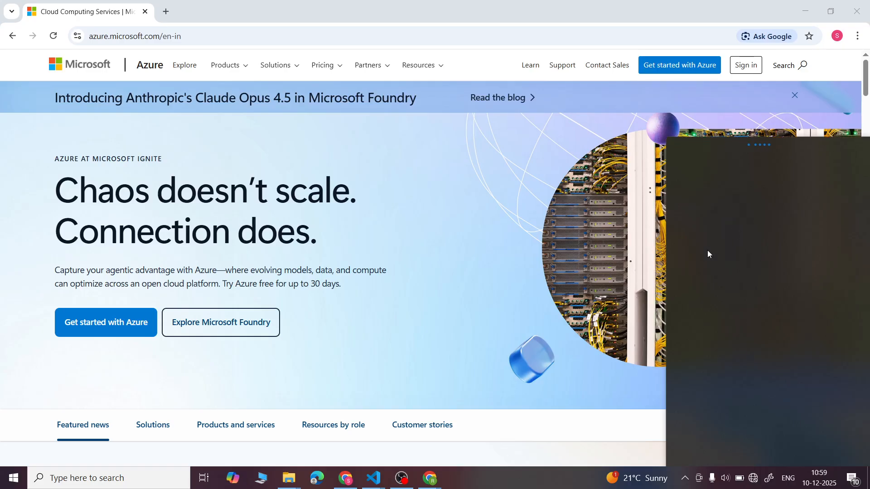
click(600, 432)
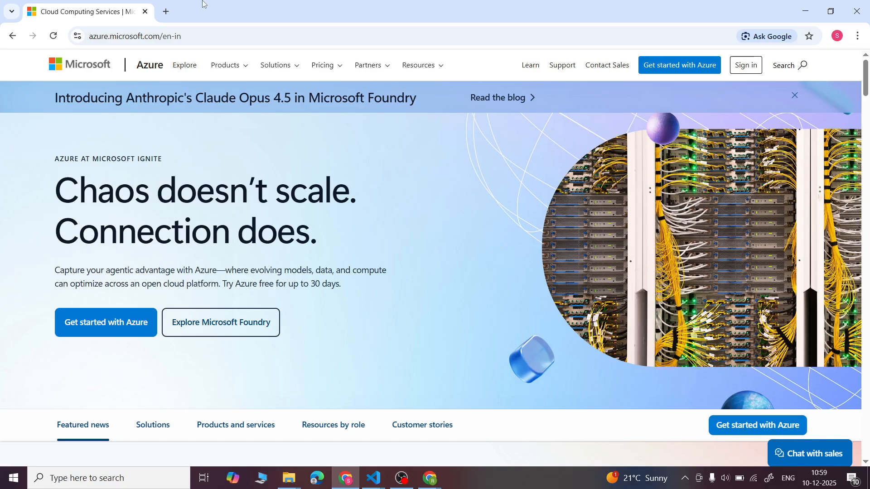
- Sign in to the Azure portal, open Foundry and find its AI Hubs page by searching for "hub"
click(744, 68)
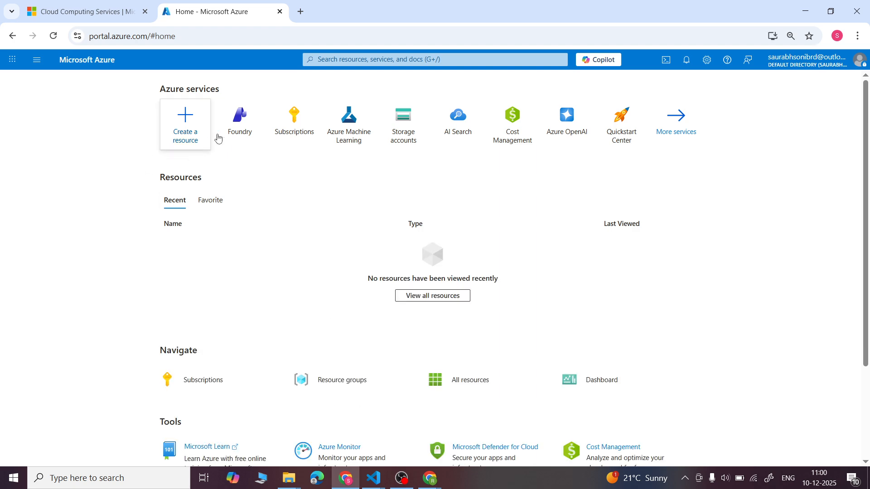
click(232, 125)
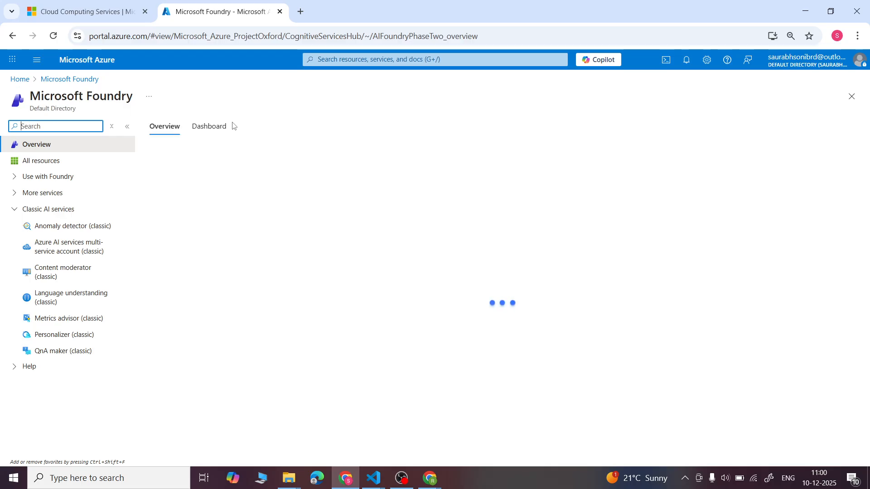
click(28, 127)
click(63, 154)
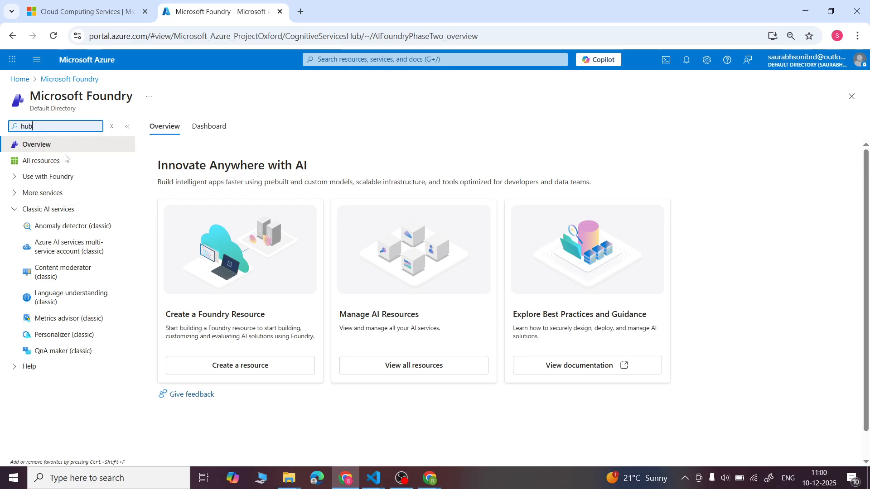
click(41, 165)
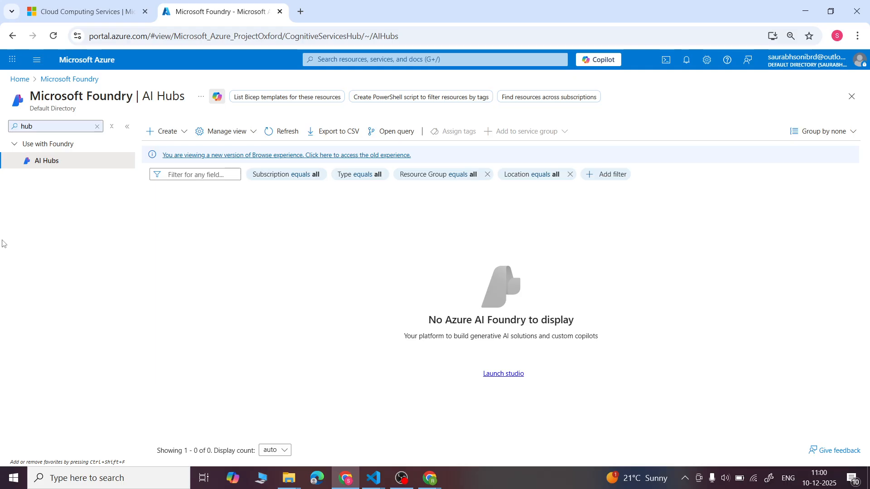
- Start creating a hub and add a new resource group named azure-agent-rs for it
click(181, 135)
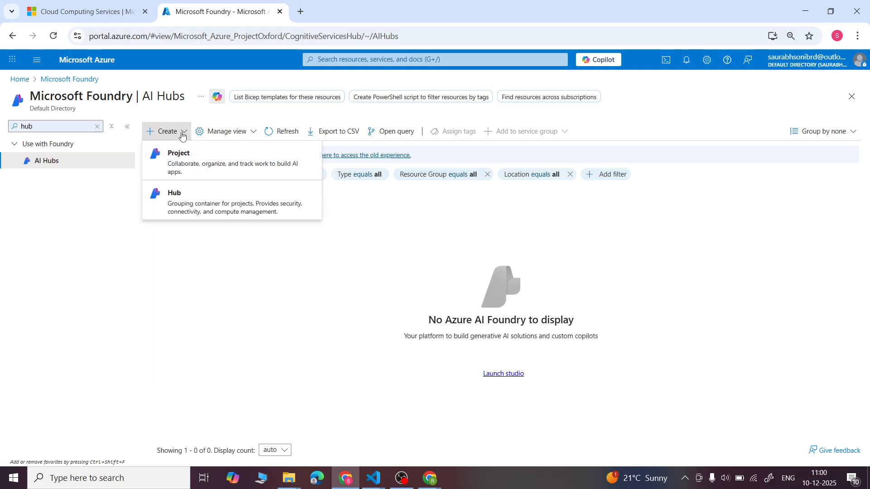
click(182, 191)
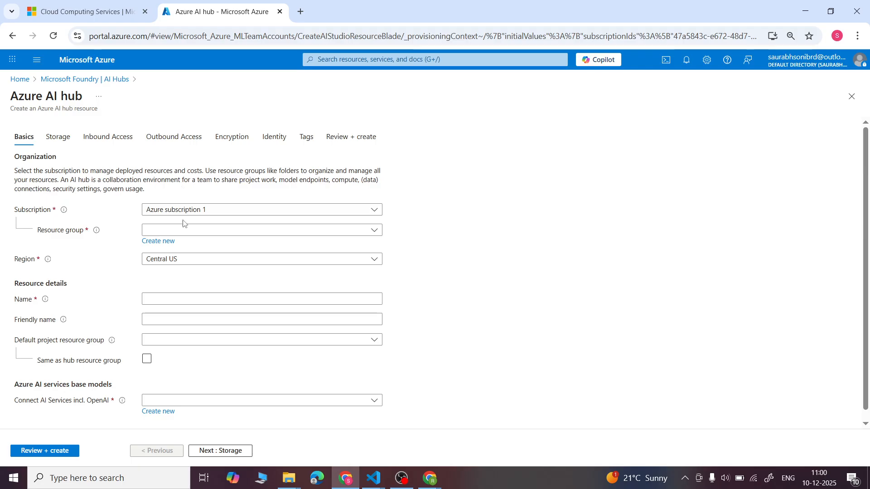
click(164, 244)
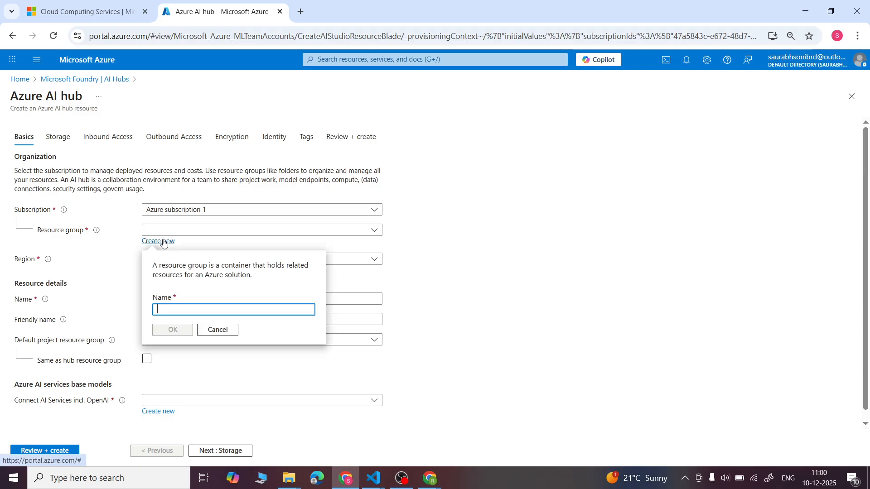
text(azure)
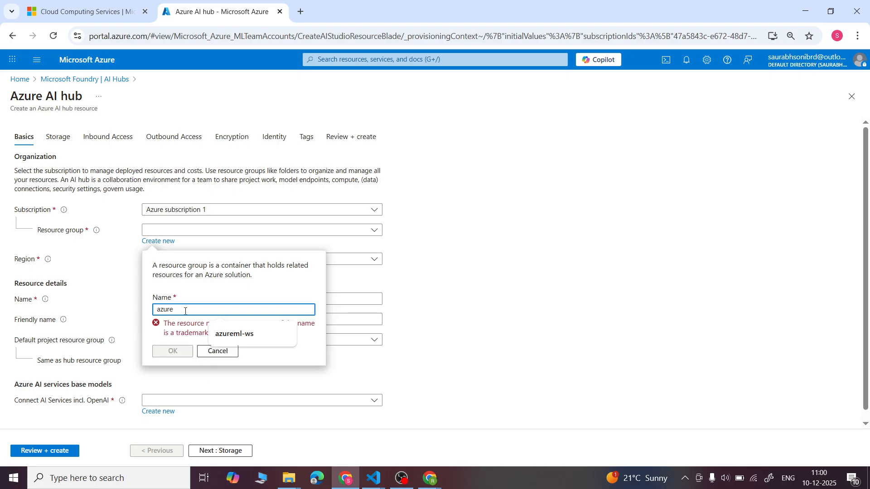
text(-agent)
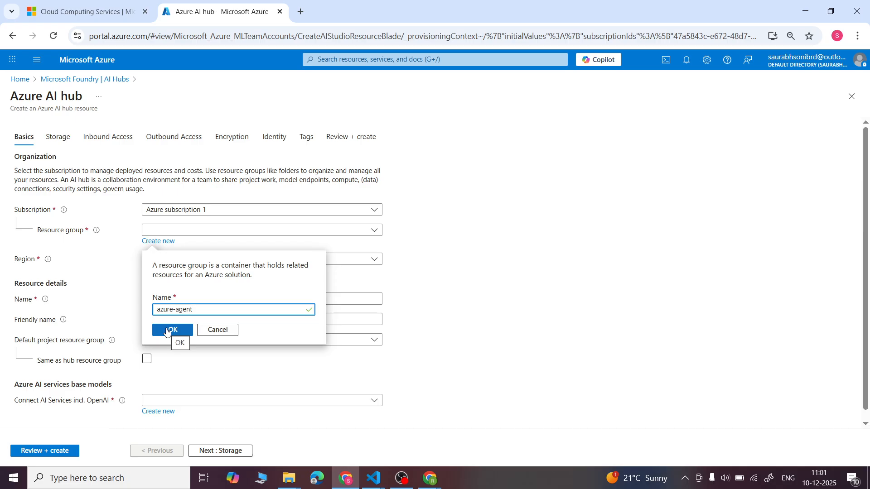
text(-rs)
click(167, 332)
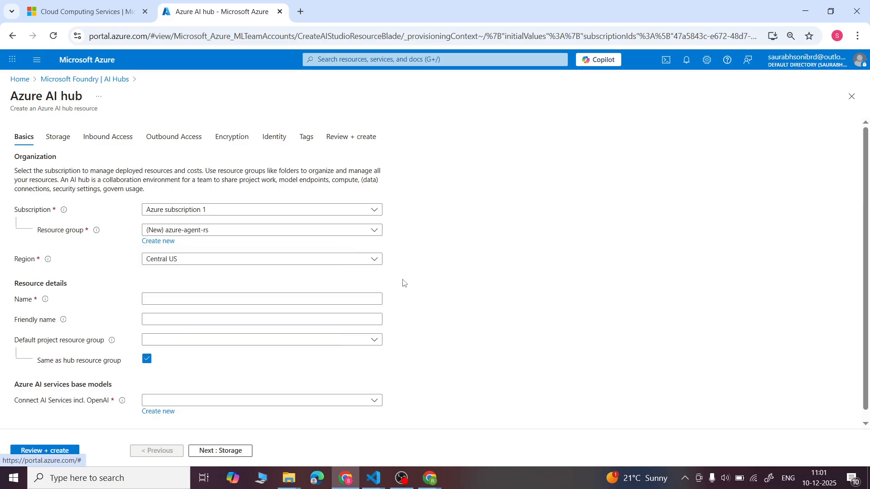
- Set the hub's region to East US 2
scroll(407, 284, down, 1)
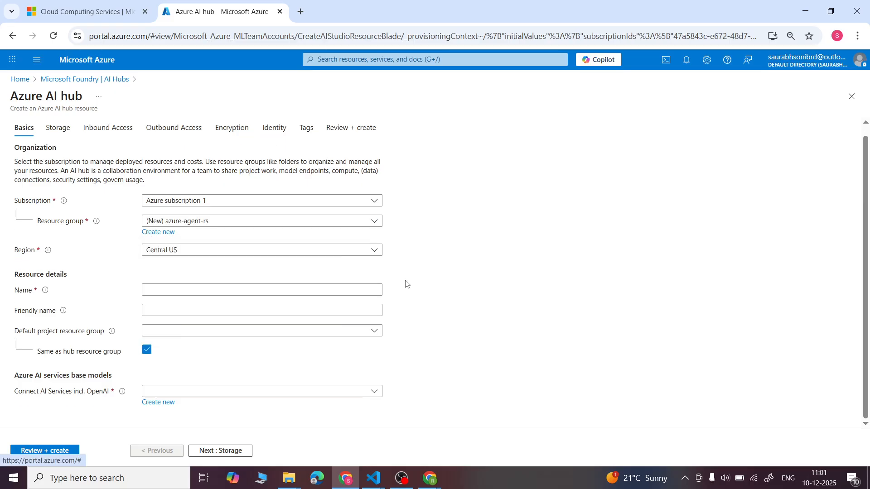
click(375, 250)
scroll(272, 348, down, 1)
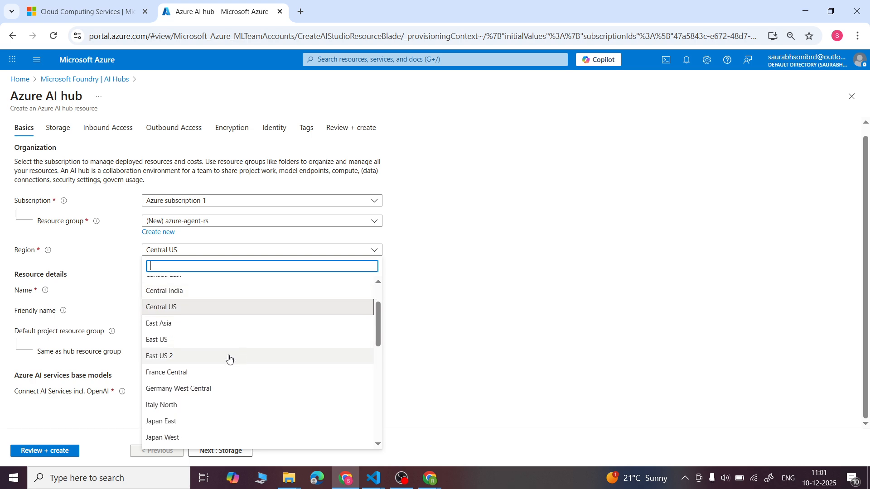
click(209, 358)
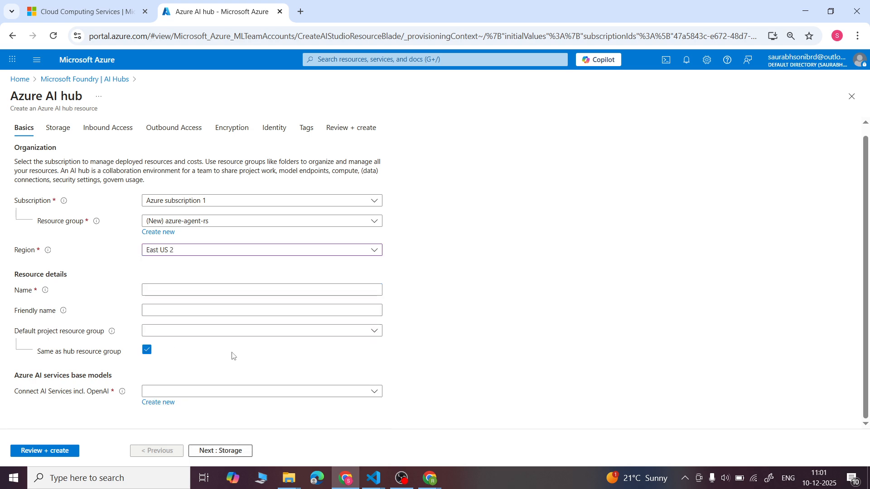
- Name the hub with the saved suggestion ending in "hub01" and leave the default project resource group unselected
click(165, 290)
click(191, 293)
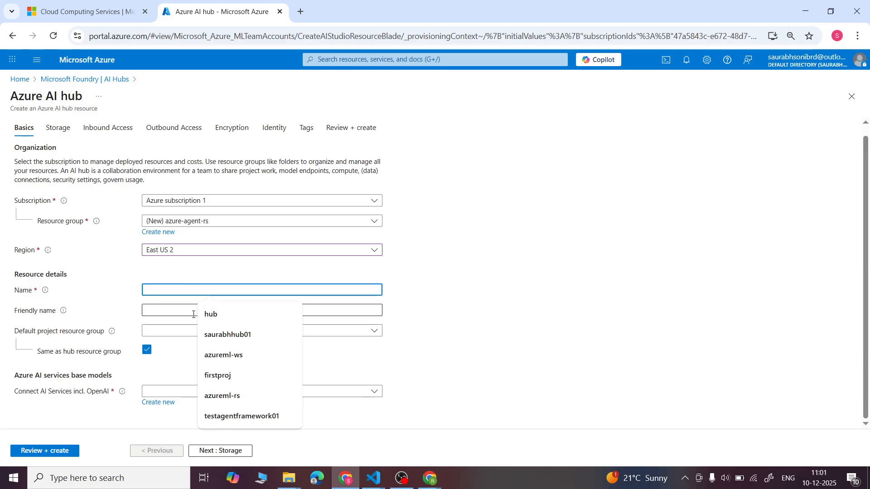
click(208, 336)
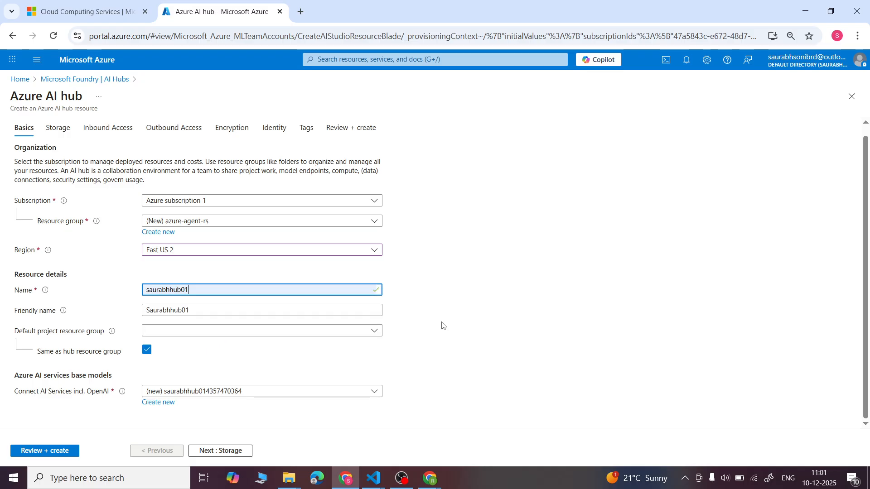
click(209, 332)
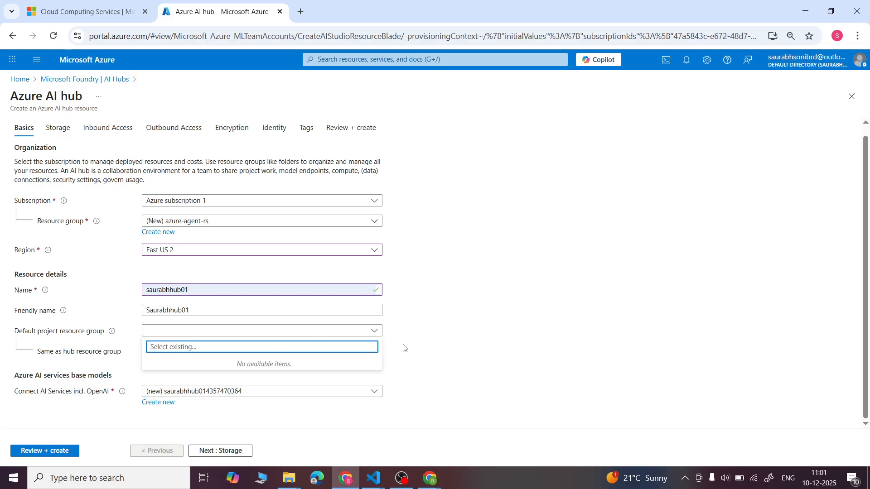
click(421, 347)
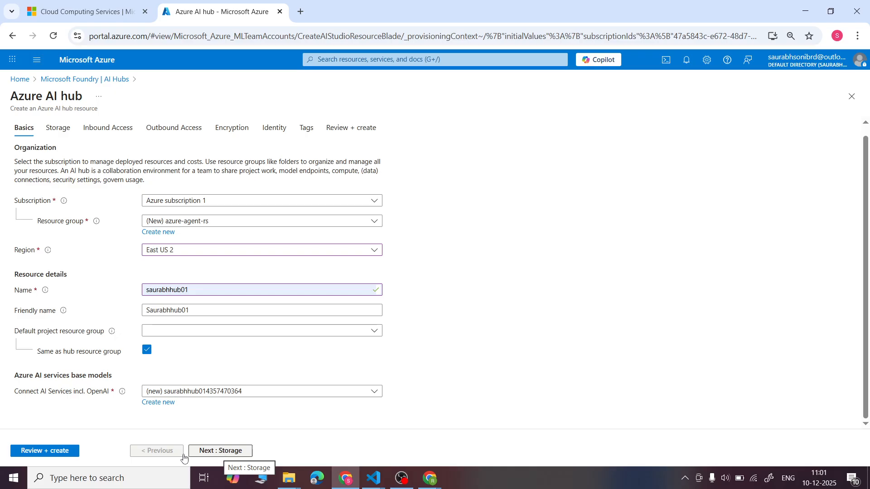
- Accept the default storage, inbound and outbound access, encryption, identity and tag settings and proceed to the hub's final review
click(235, 451)
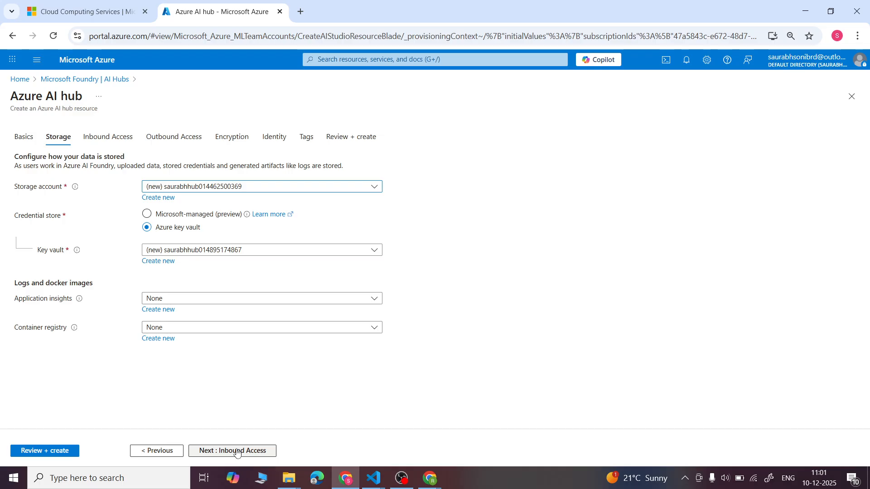
click(237, 451)
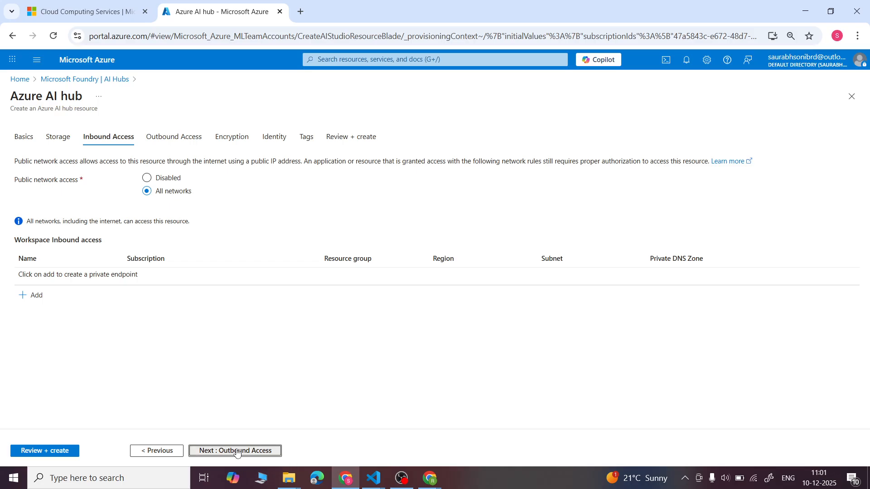
click(236, 451)
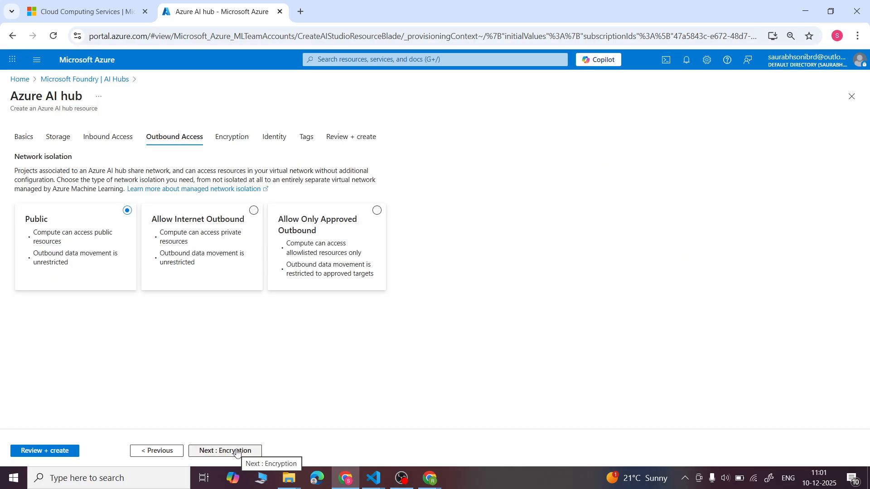
click(236, 451)
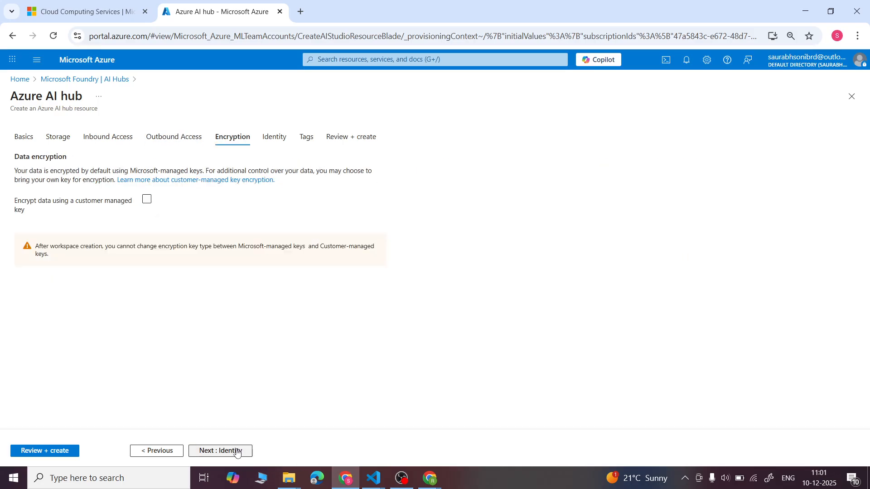
click(236, 451)
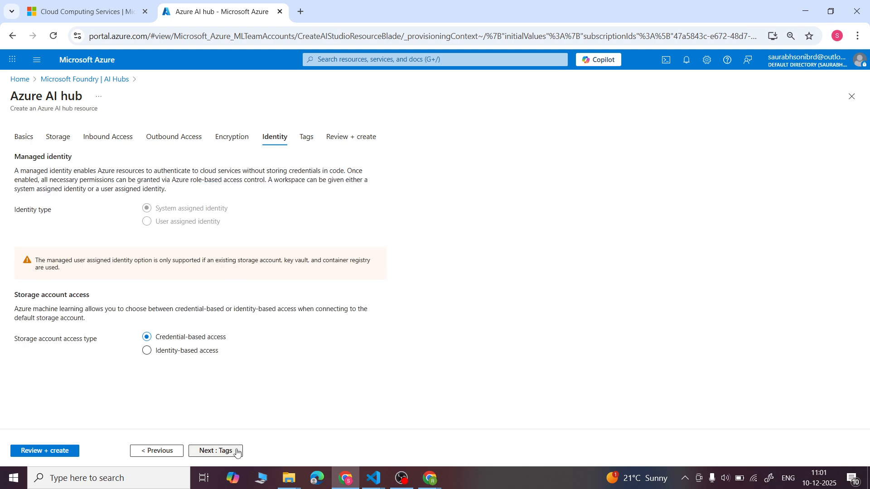
click(237, 451)
click(236, 452)
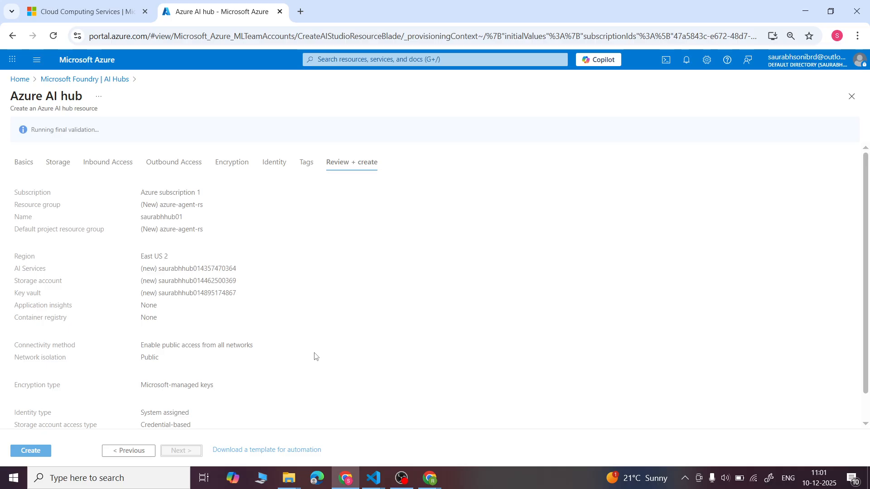
- Switch to a.txt in Visual Studio Code and begin a workflow line below the OpenAI comparison with "Azure ---> Foundary ---->"
mouse_move(372, 479)
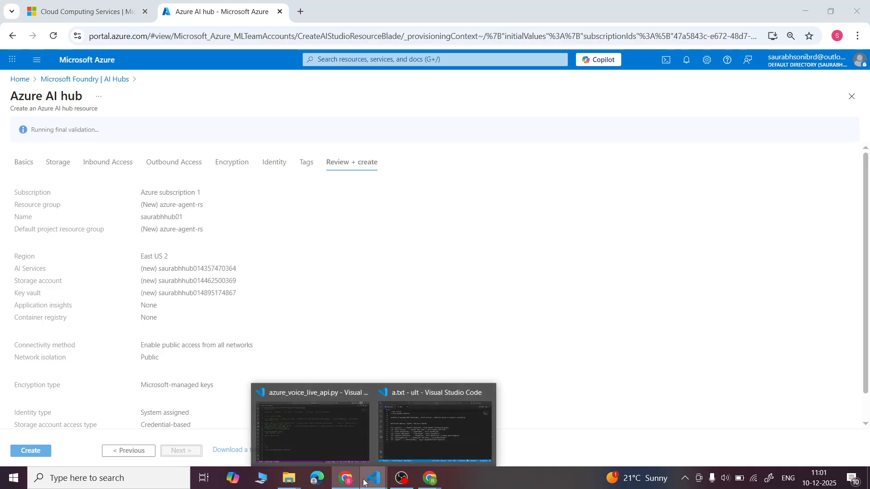
click(415, 432)
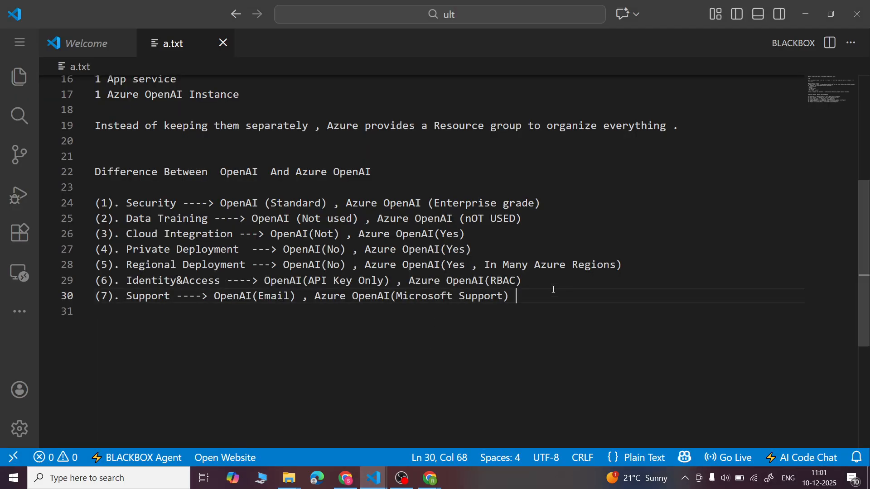
key(Return)
key(Return)
key(Return)
key(Return)
key(Caps_Lock)
text(Azure --->)
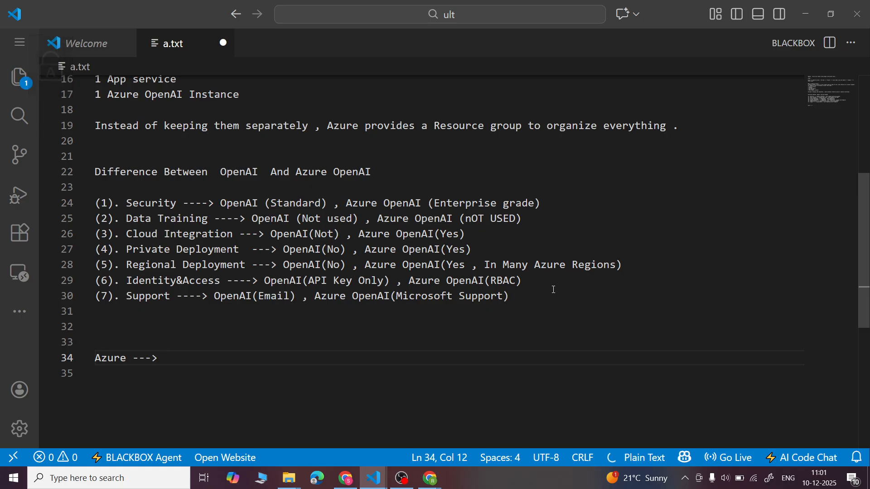
key(Caps_Lock)
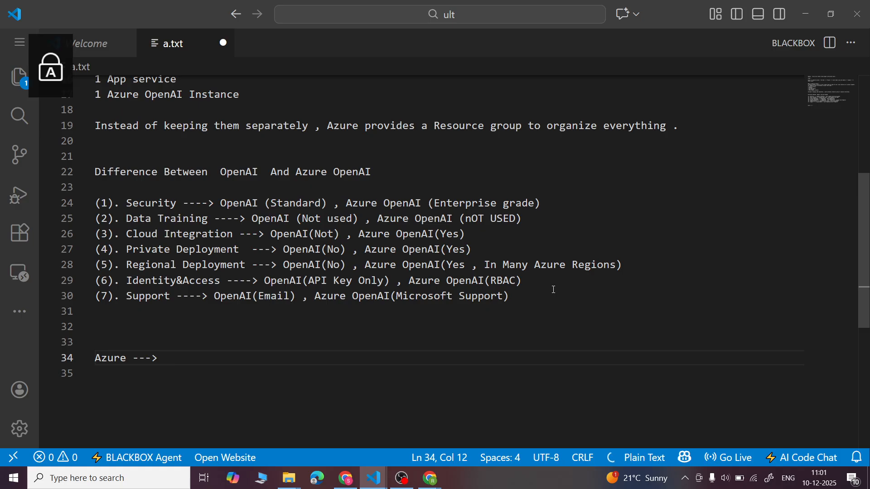
text(Foundary ---->)
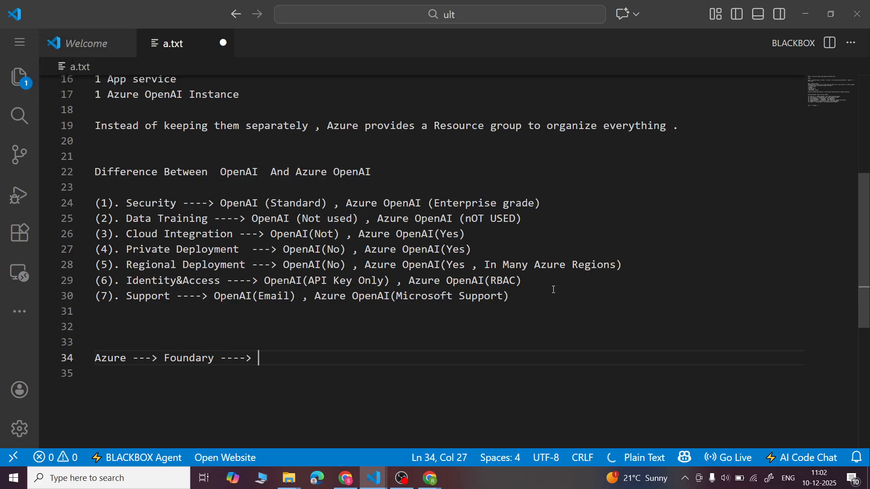
- Extend the workflow line in a.txt with "AI hub ---> Fill details :" and start a new line below it
scroll(554, 290, down, 1)
key(Caps_Lock)
text(AI)
key(Caps_Lock)
text(hub )
text(--->)
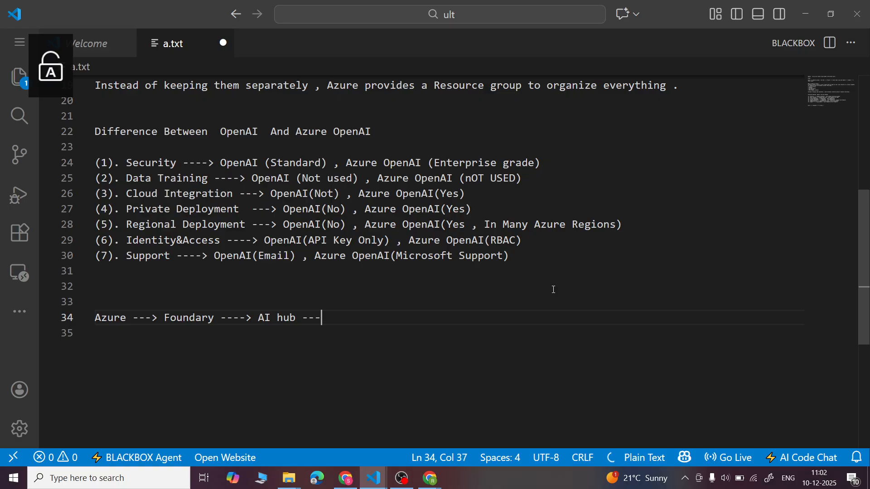
key(Caps_Lock)
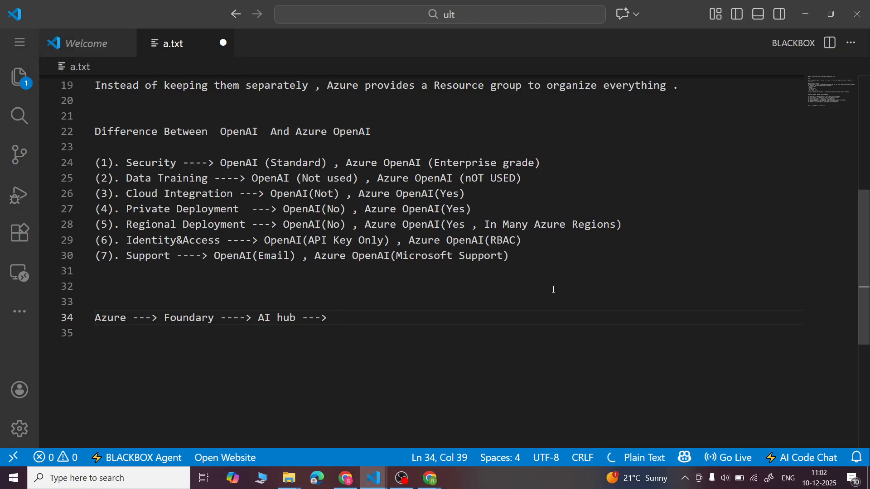
text(R)
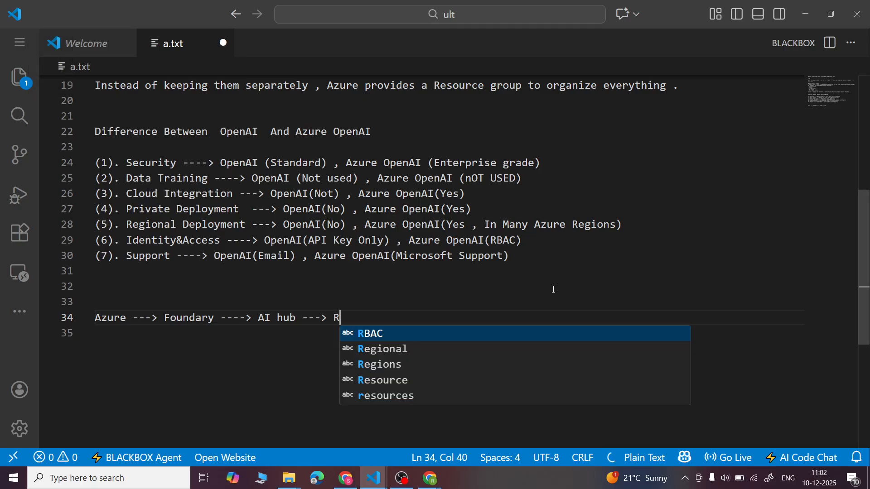
key(BackSpace)
key(Caps_Lock)
text(Fill details :)
key(Return)
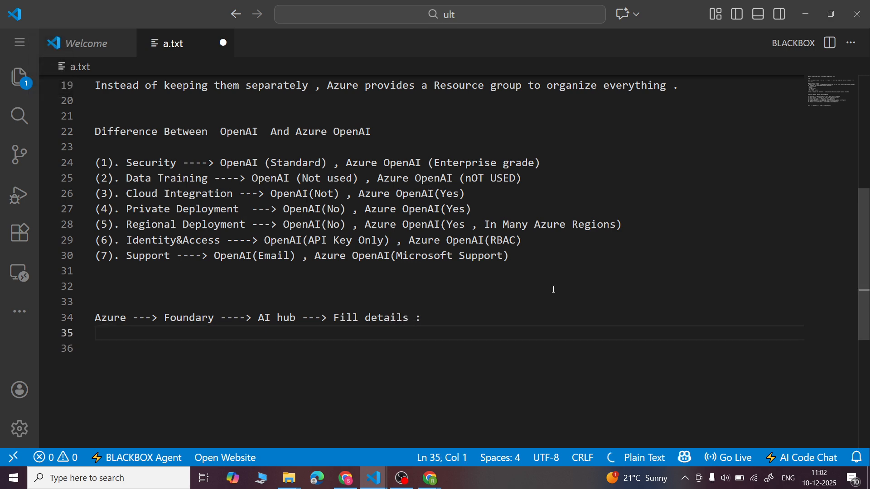
- List "Resource group" and "Region" on separate lines below the workflow line
key(Caps_Lock)
text(Resource )
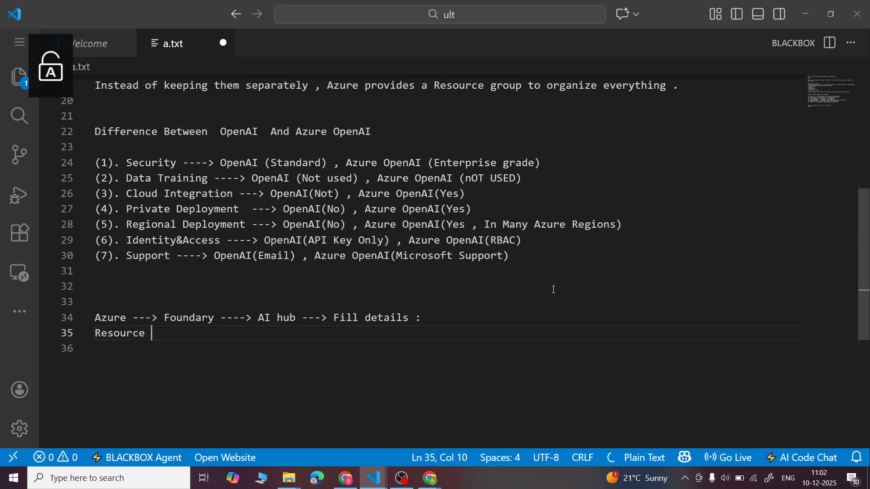
text(group)
key(Return)
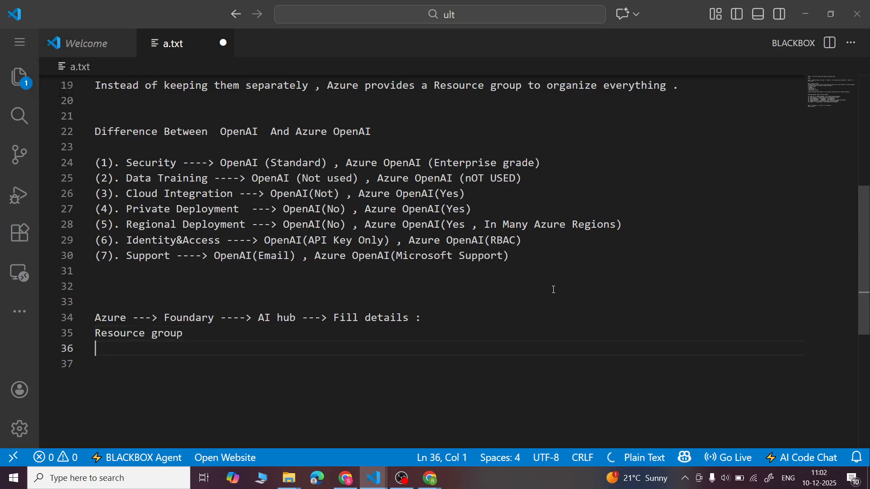
key(Caps_Lock)
text(Region)
key(Return)
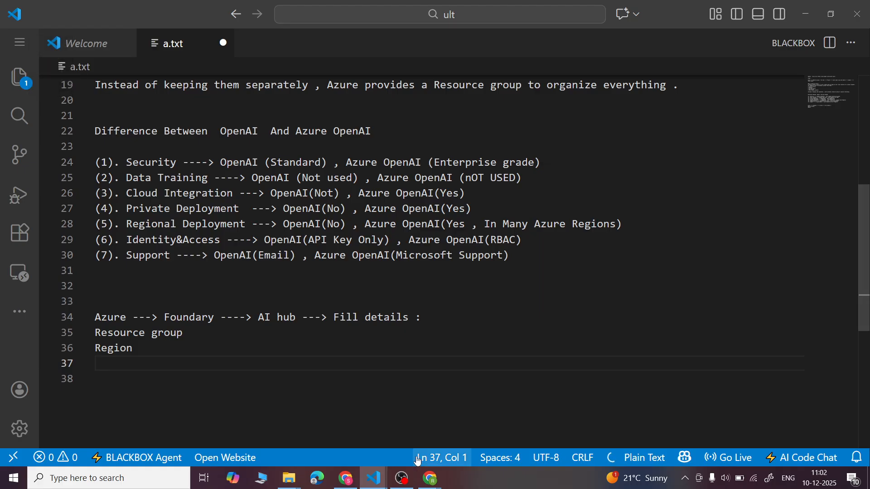
- Switch to the Azure portal in Chrome and create the AI hub from its final review
click(347, 485)
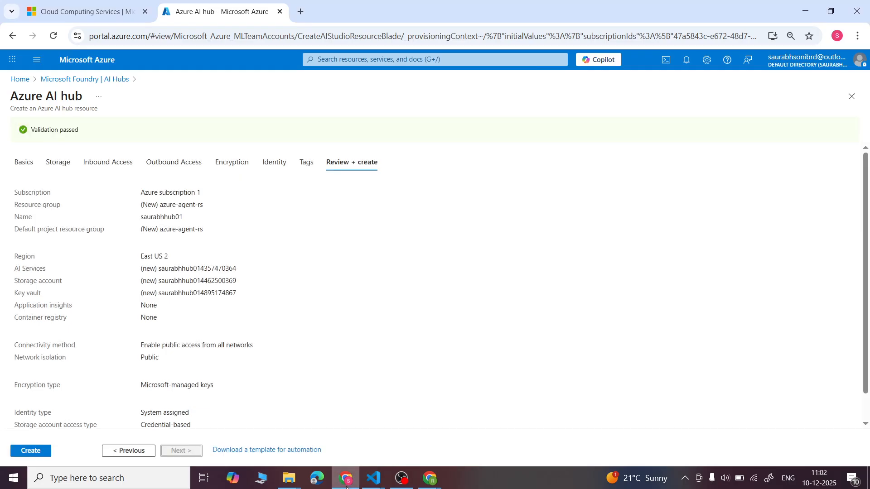
click(29, 453)
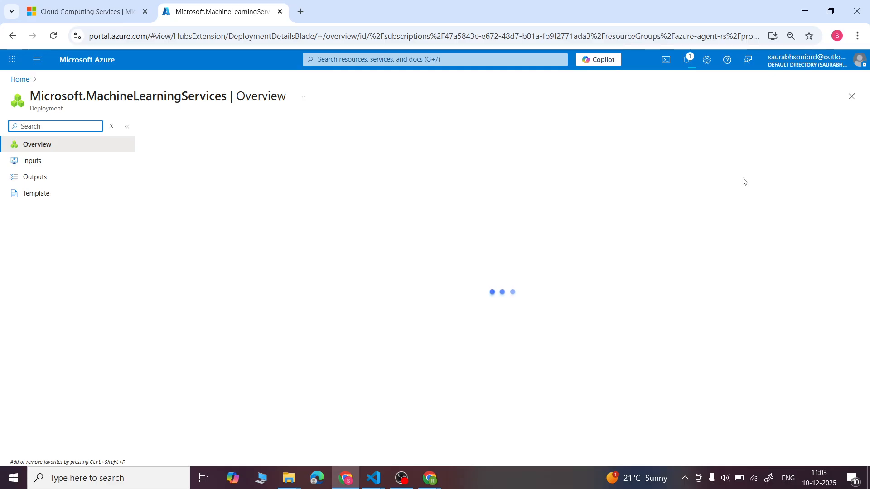
- Search Google in a new browser tab for "what is azure foundry ai" and expand the full AI overview
click(304, 10)
key(Caps_Lock)
text(A)
key(Caps_Lock)
key(BackSpace)
key(BackSpace)
key(Caps_Lock)
text(Wh)
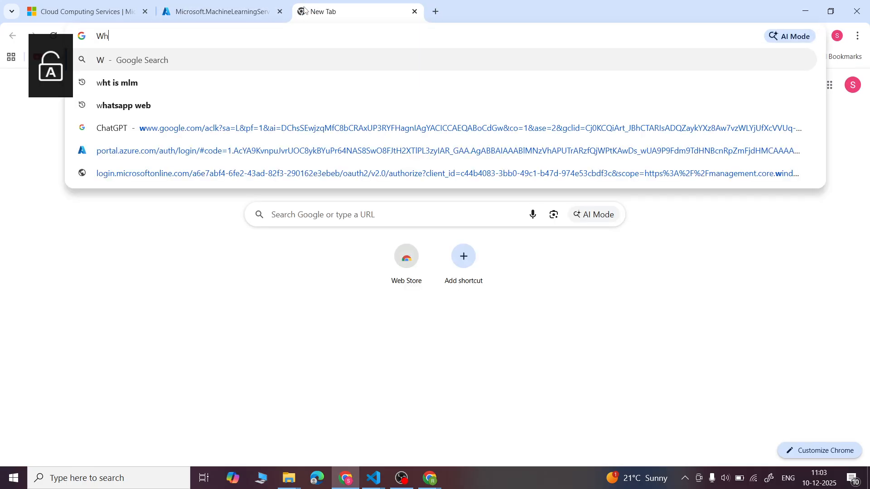
text(at is Azure )
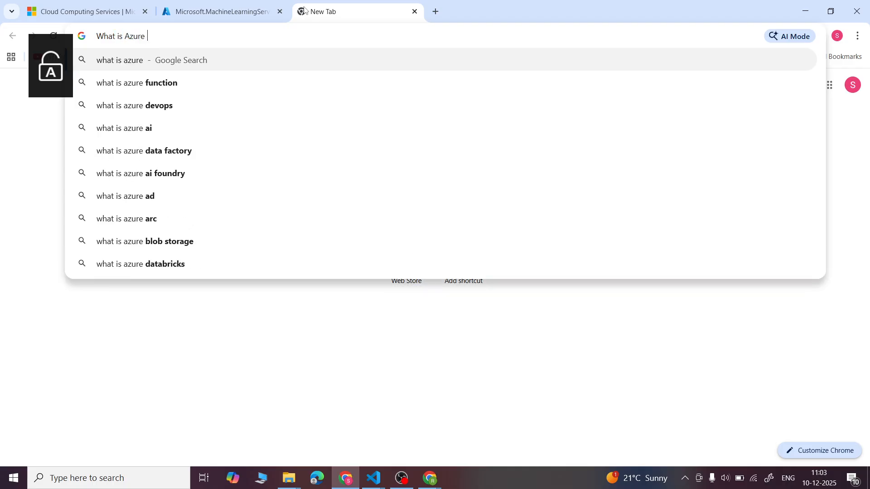
text(Foundary)
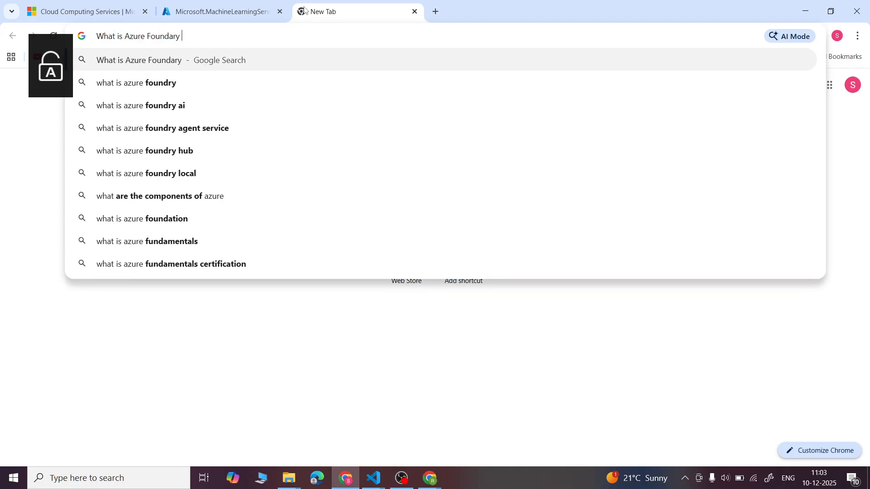
key(Down)
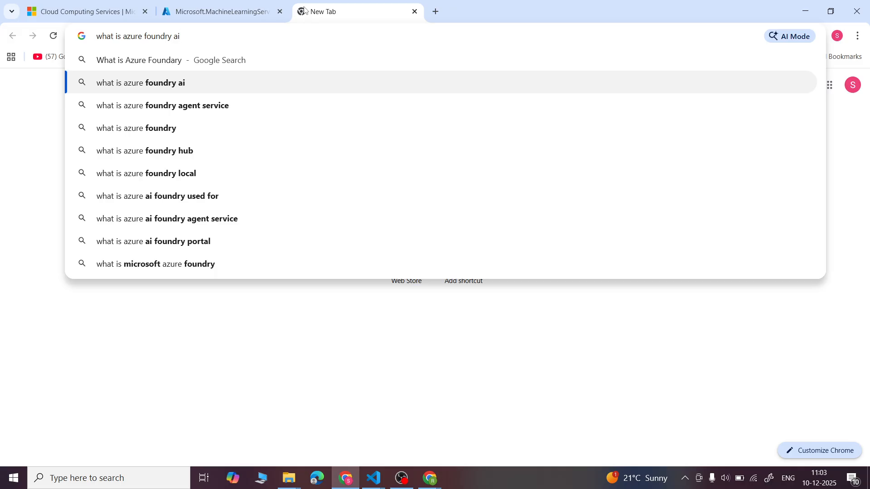
key(Return)
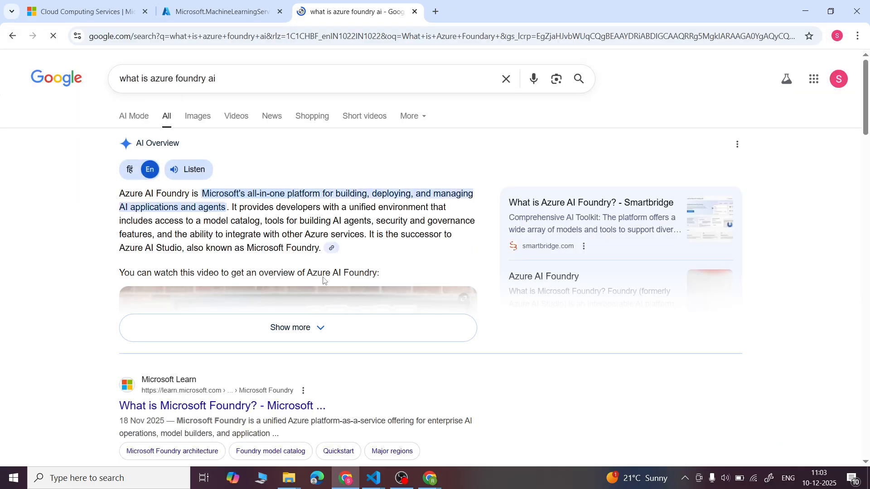
click(323, 325)
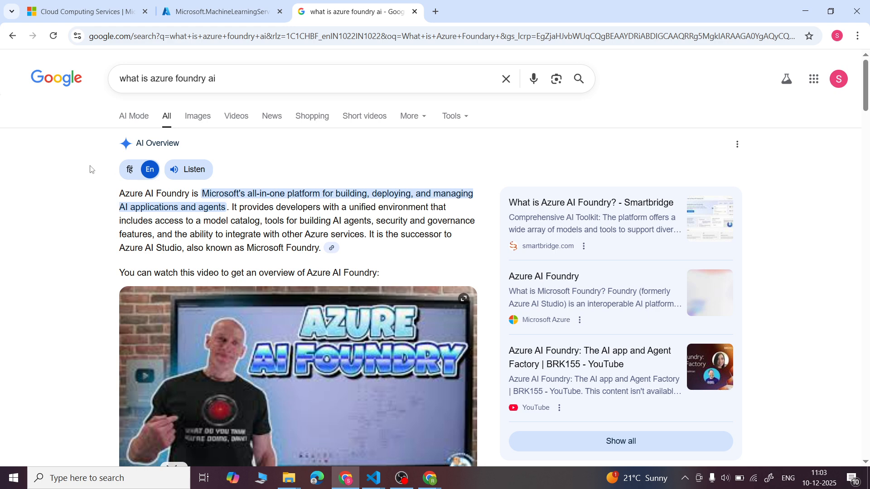
- Copy the overview's first two sentences defining Azure AI Foundry into a.txt above the workflow line, wrap long lines and save
drag(120, 193, 367, 235)
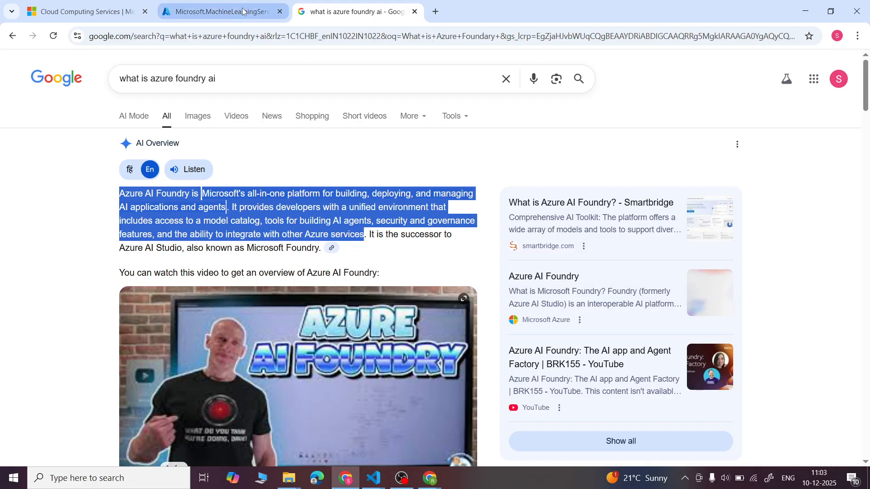
click(229, 13)
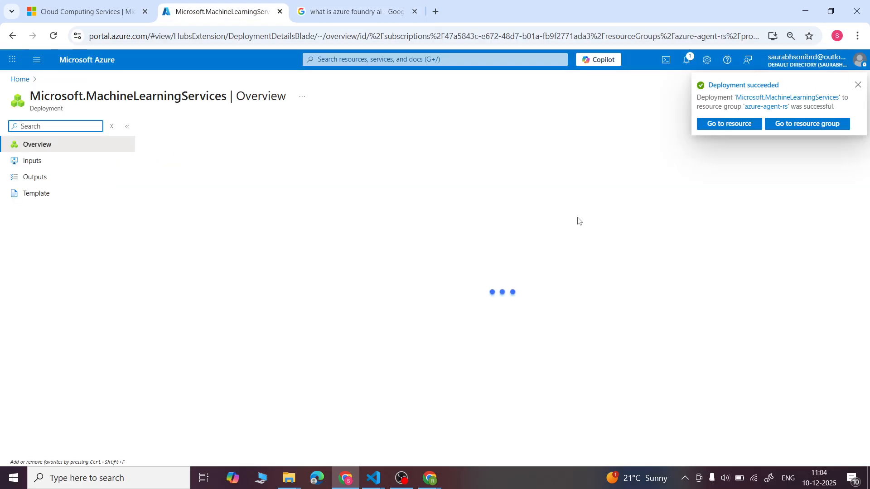
mouse_move(379, 481)
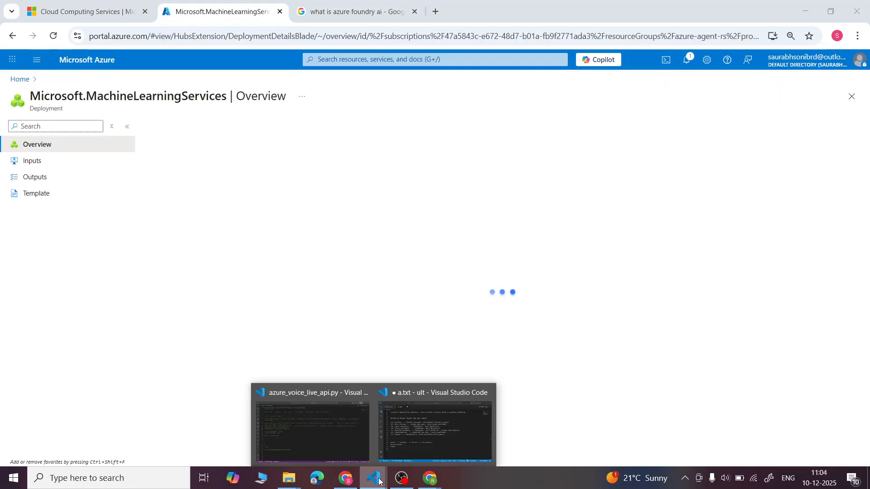
click(445, 412)
click(256, 291)
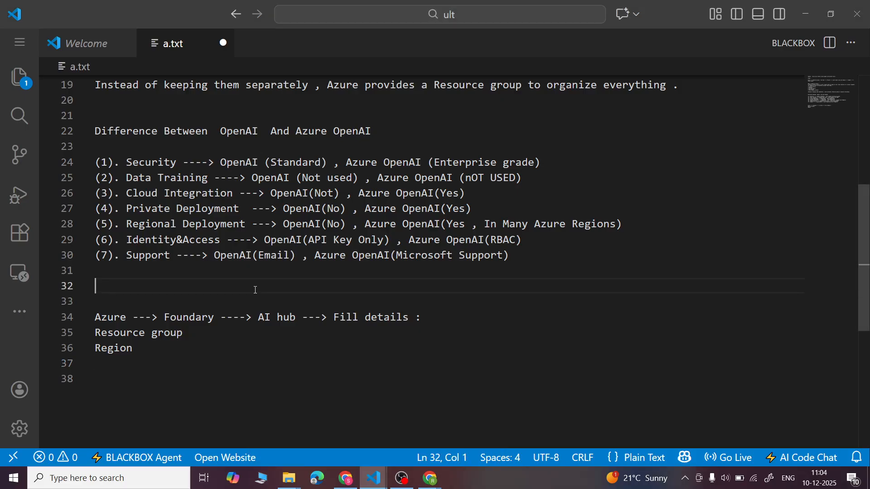
key(Return)
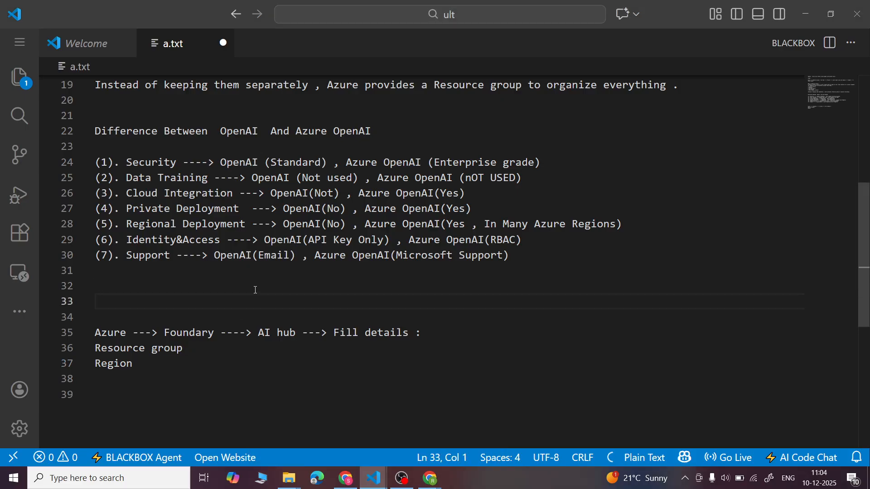
click(256, 290)
key(ctrl+v)
key(alt+z)
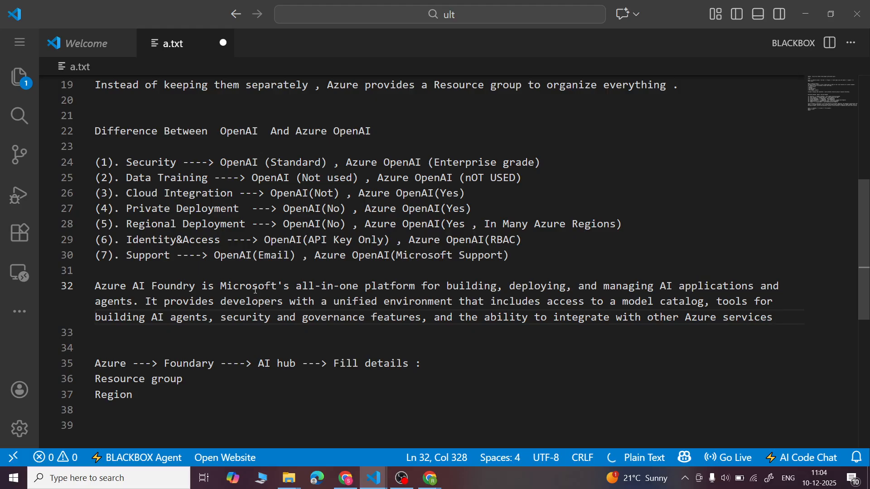
key(ctrl+s)
- Add the heading "What is Azure AI Foundary ?" above the pasted definition, separated by blank lines, and save a.txt
click(532, 263)
key(Return)
key(Return)
key(Down)
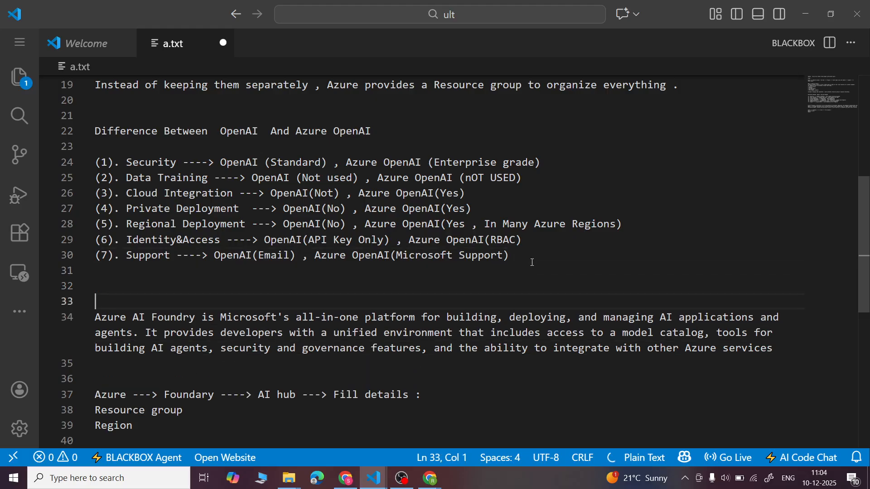
text(What is )
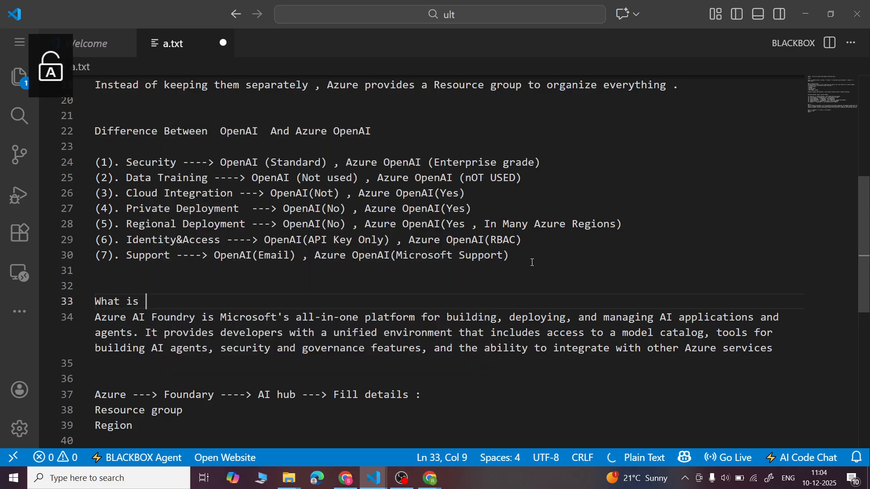
text(Azure AI)
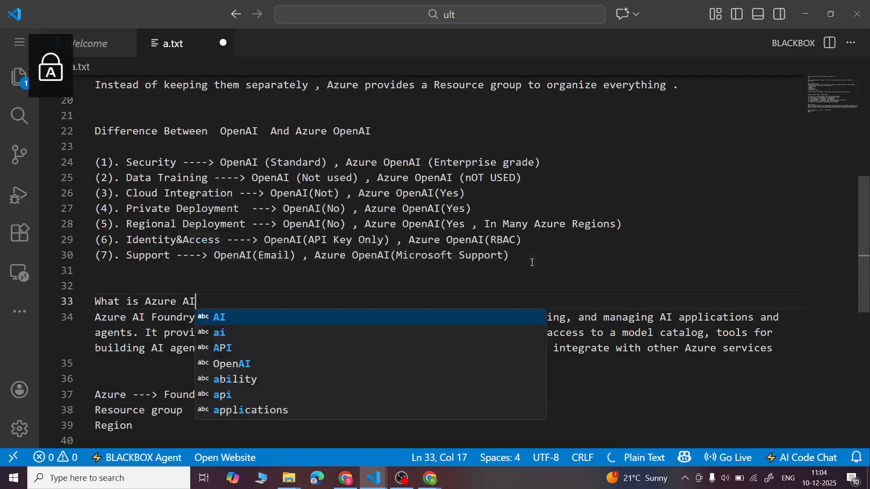
text( Foundary ?)
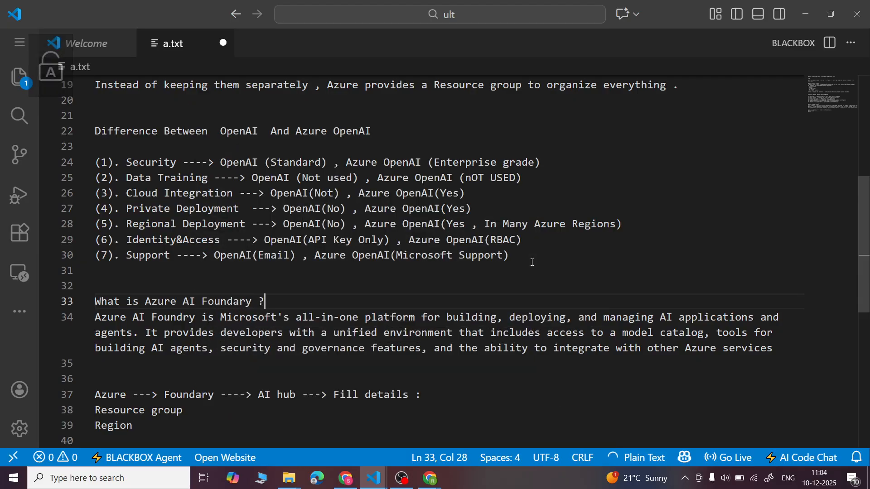
key(Return)
key(ctrl+s)
scroll(532, 263, down, 3)
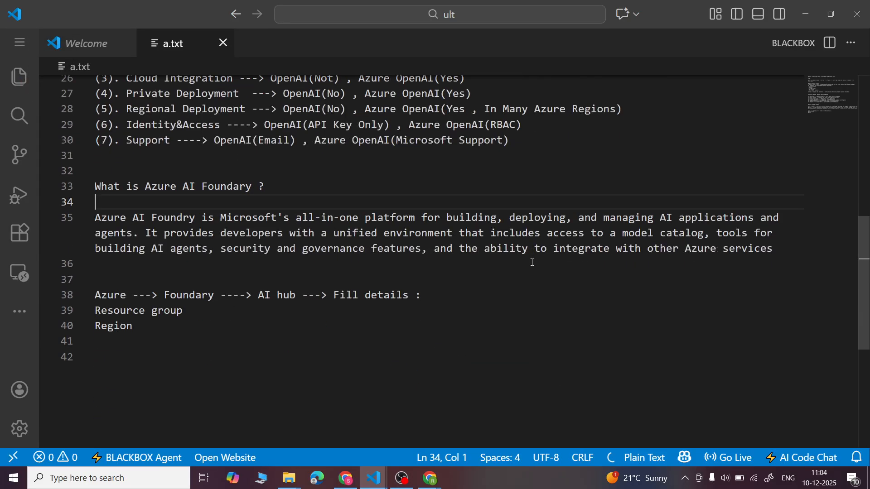
- Switch back to the hub's deployment overview in Chrome
click(347, 477)
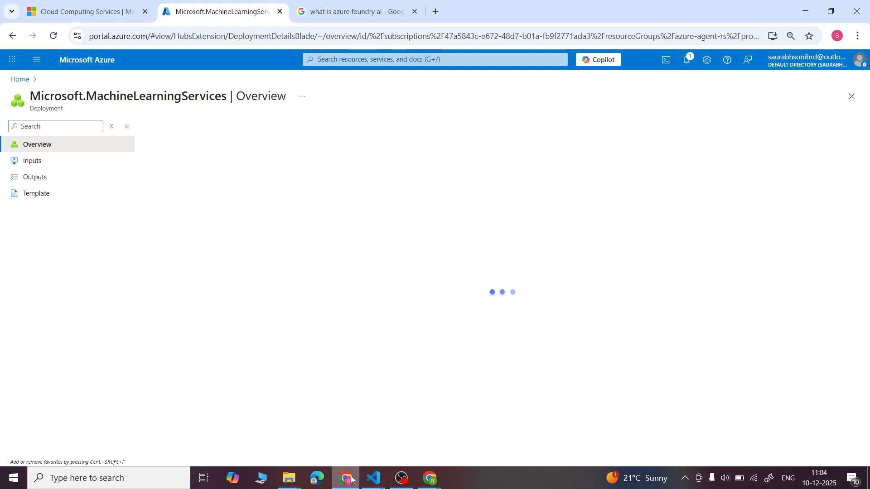
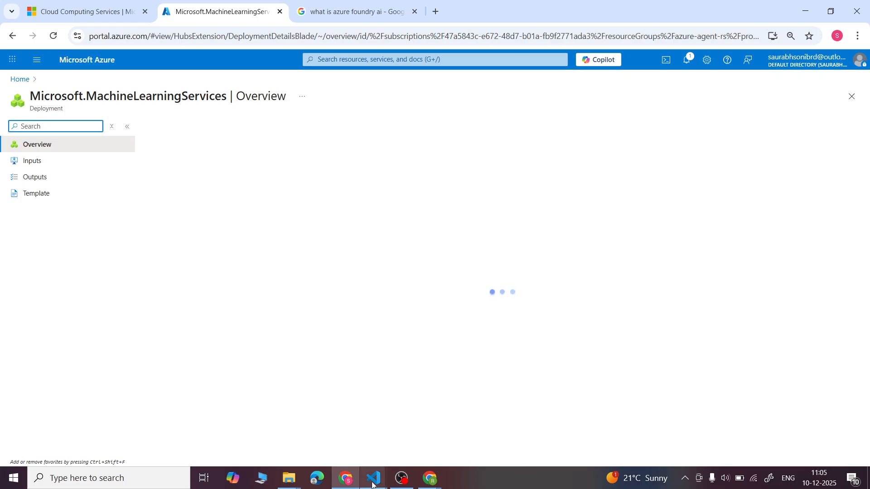
- Switch to VS Code and review the a.txt notes on resource groups, OpenAI versus Azure OpenAI, and the AI Foundry workflow
mouse_move(372, 485)
click(438, 425)
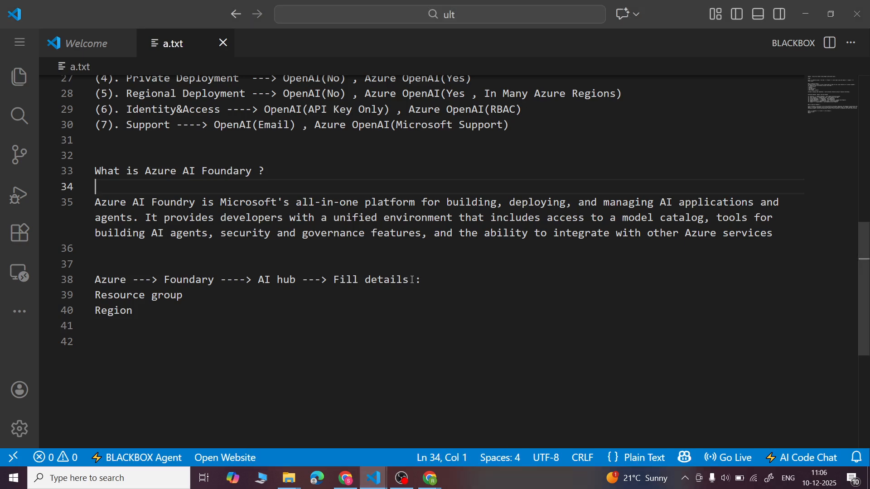
scroll(413, 280, up, 4)
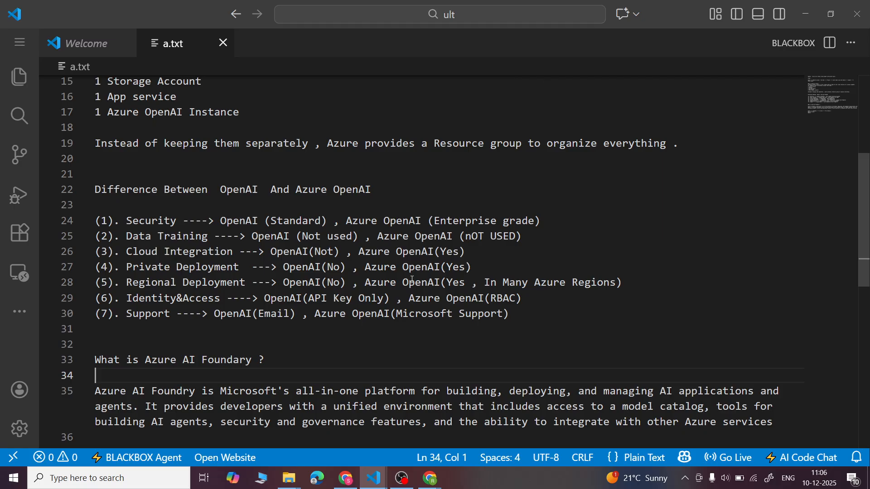
scroll(413, 280, up, 2)
scroll(412, 280, up, 1)
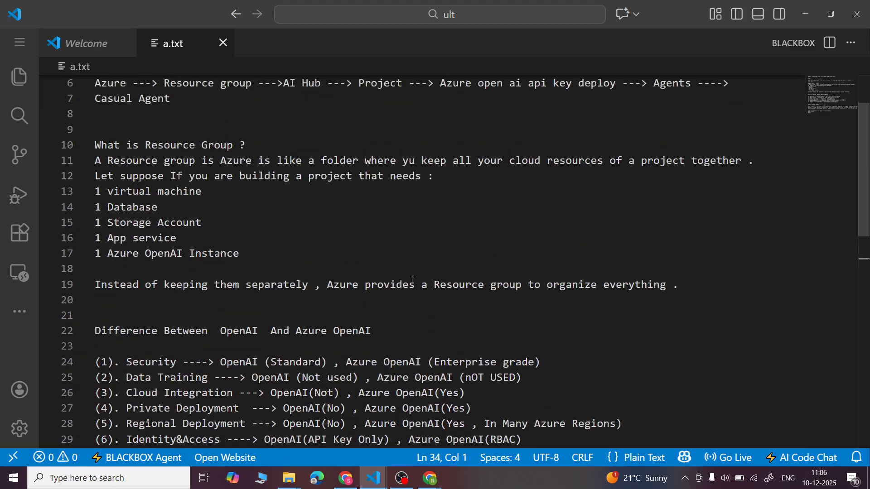
scroll(412, 280, up, 1)
scroll(413, 280, down, 5)
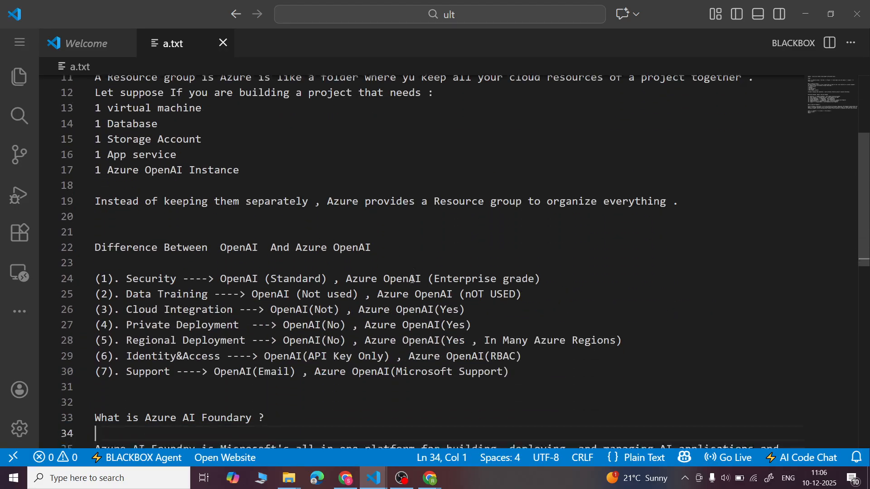
scroll(413, 280, down, 3)
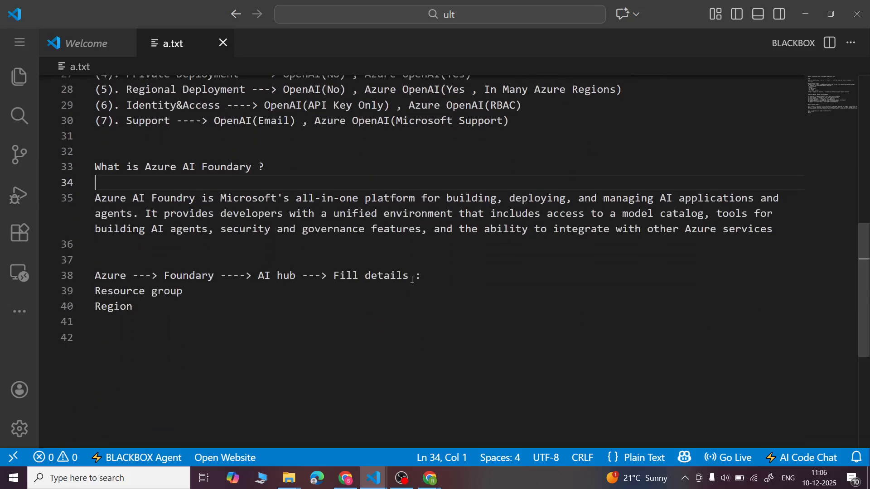
- Return to Chrome, reload the hub's deployment overview and open the deployed AI hub from its deployment details
click(344, 480)
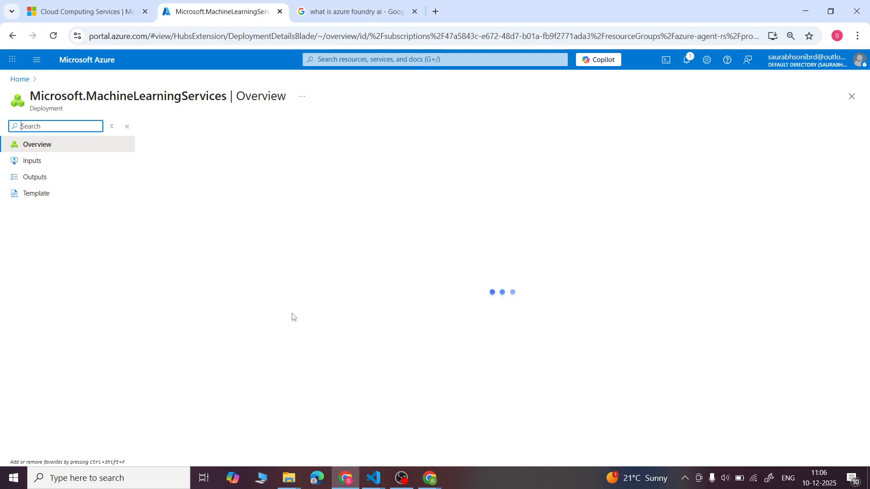
click(52, 39)
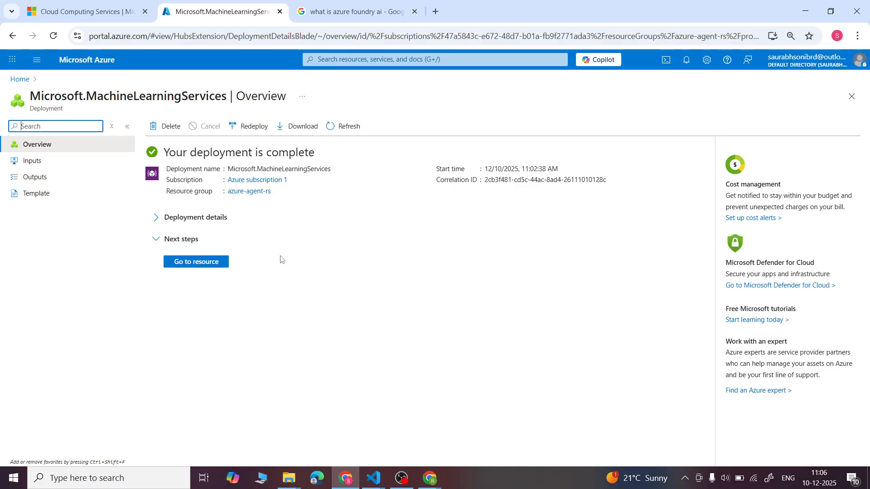
click(156, 218)
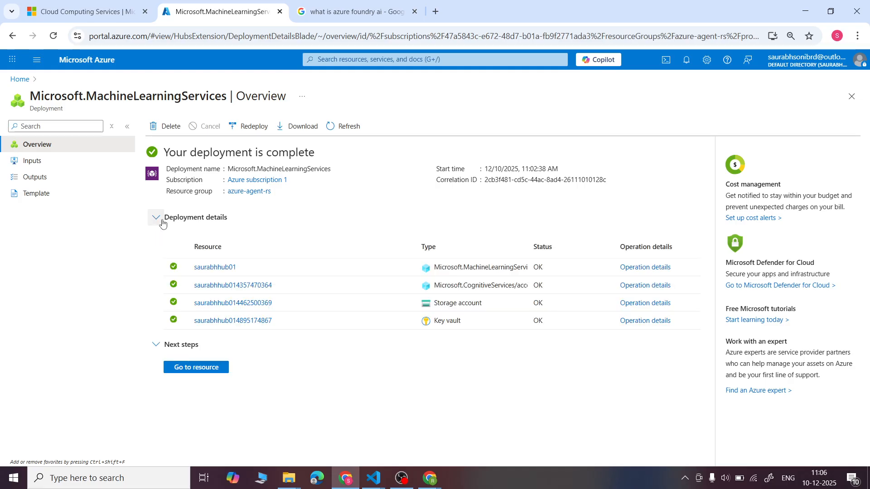
click(221, 269)
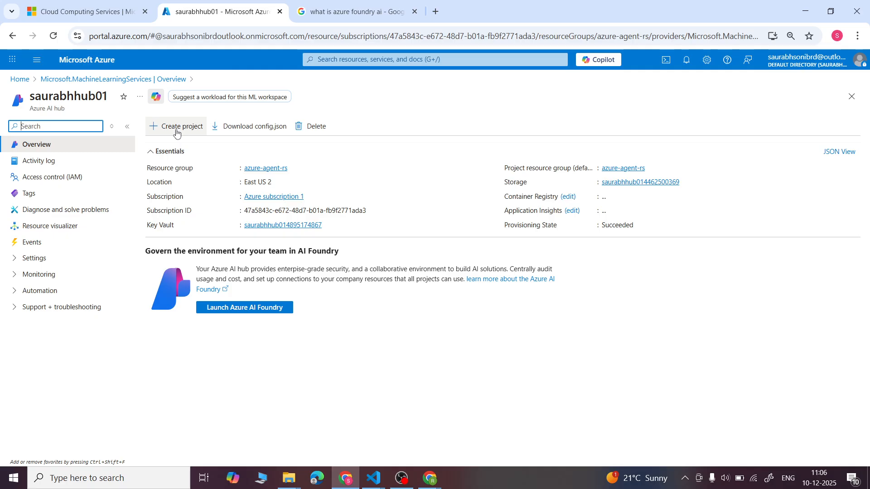
- Create an Azure AI project named firstProject, friendly name FirstProject, in the hub under resource group azure-agent-rs
click(176, 131)
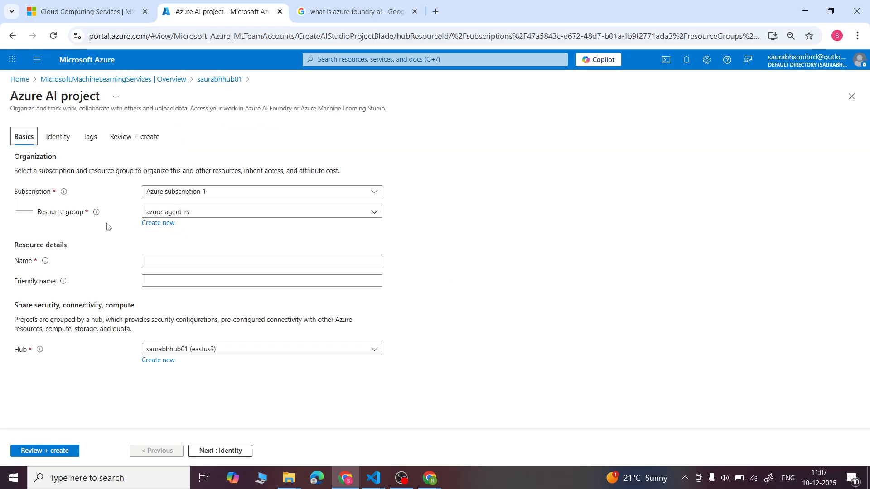
click(170, 263)
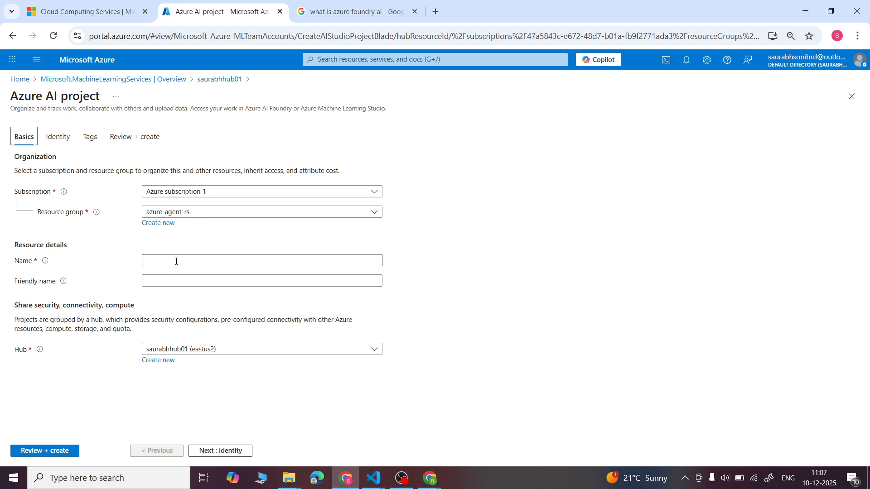
click(176, 262)
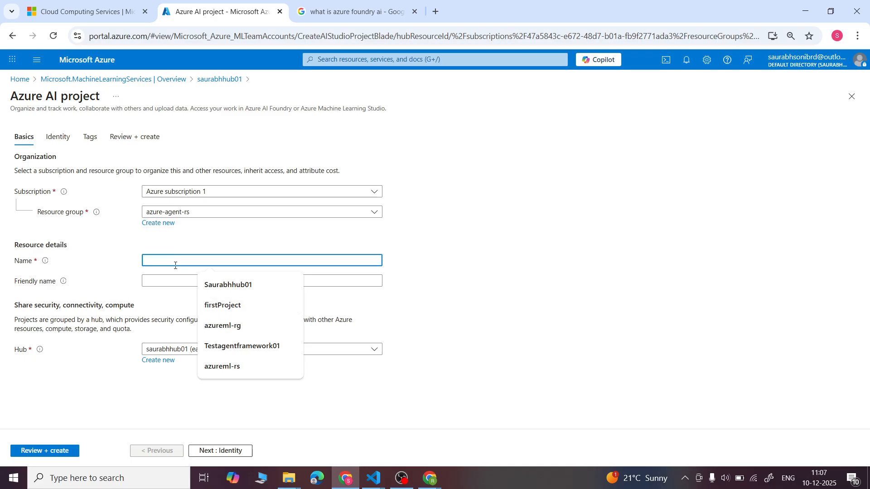
click(210, 305)
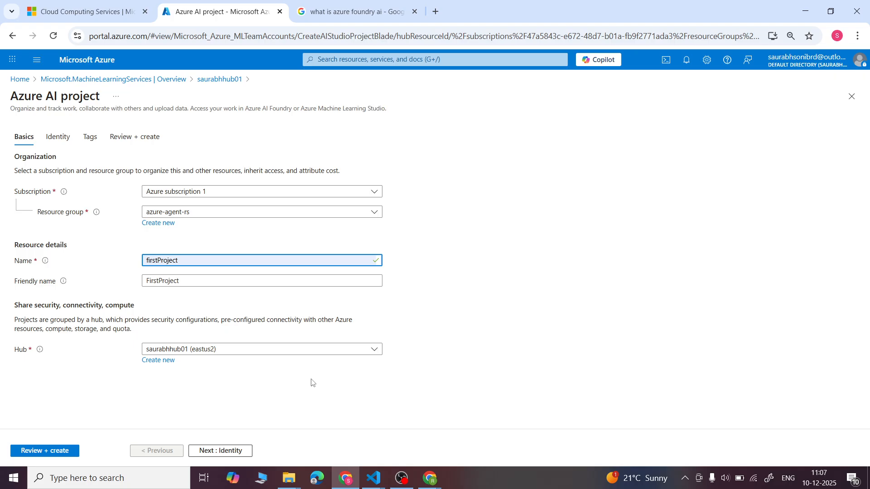
click(42, 452)
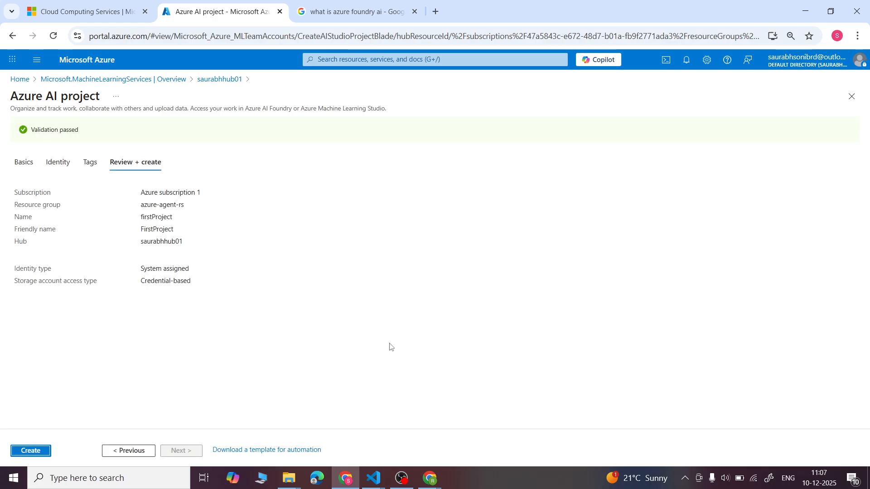
click(20, 452)
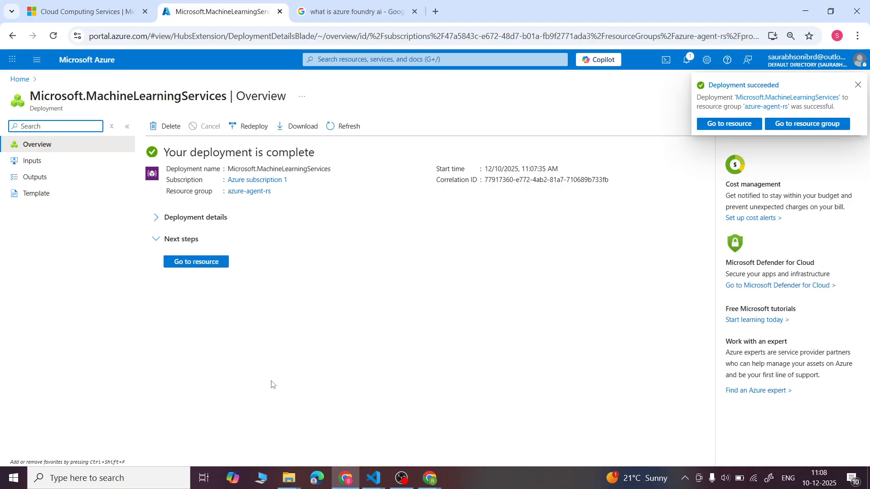
- Open the deployed firstProject resource, reload its page, and launch the project in the Foundry studio
click(194, 262)
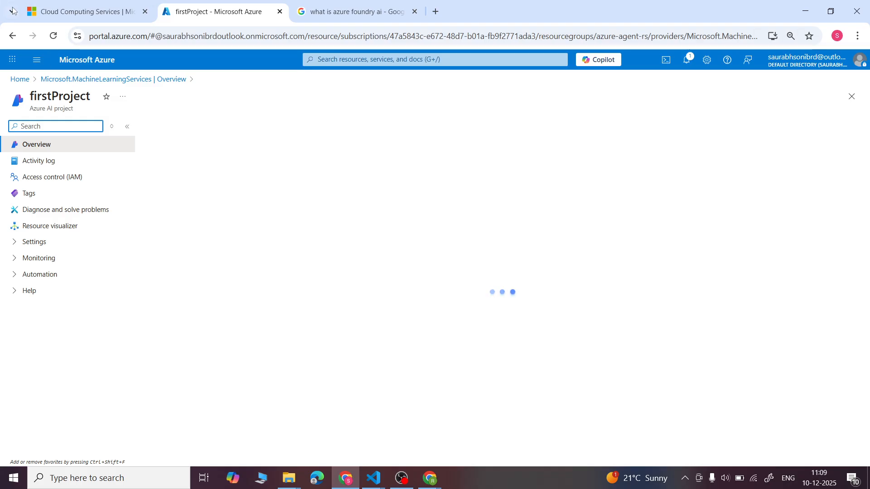
click(53, 37)
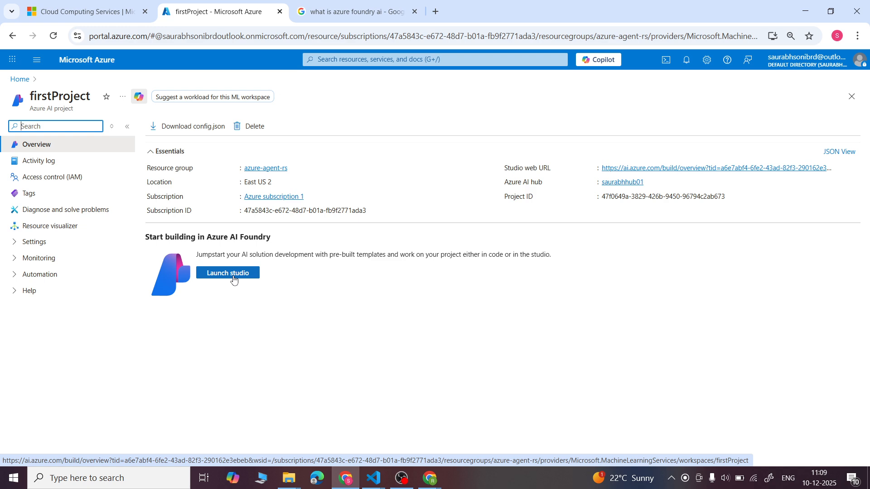
click(228, 273)
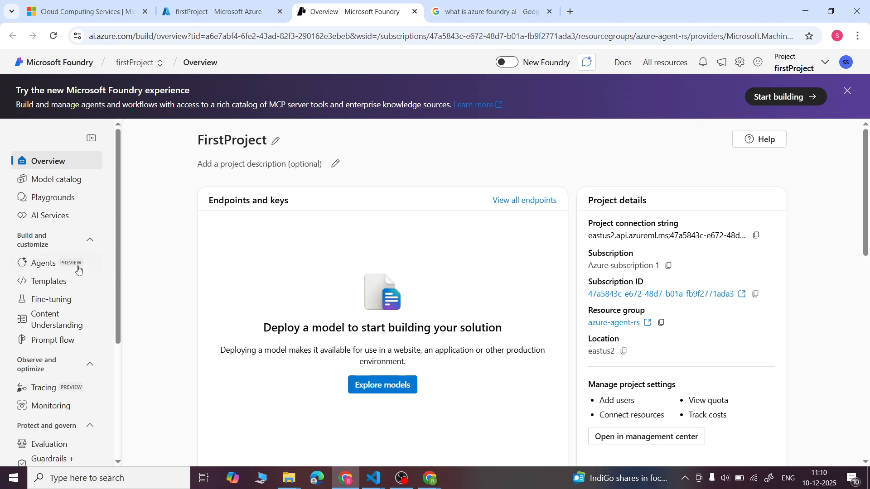
- Start a base model deployment from firstProject's models and endpoints
scroll(40, 272, down, 4)
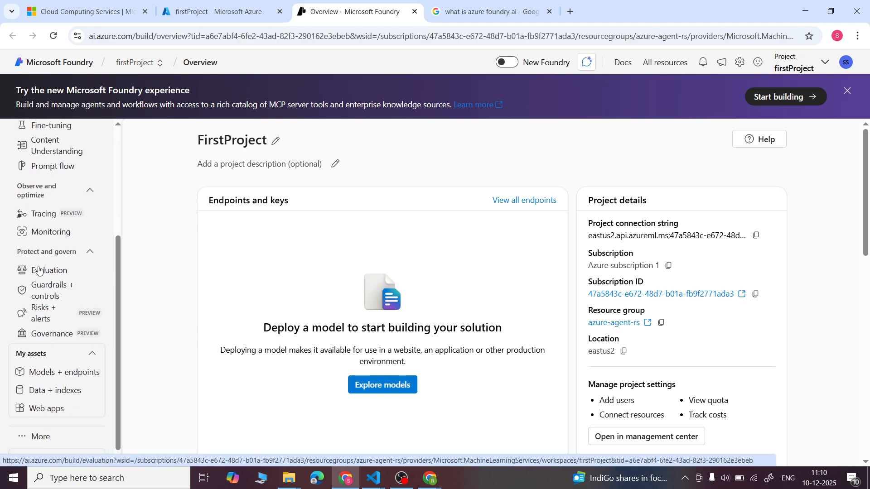
click(43, 363)
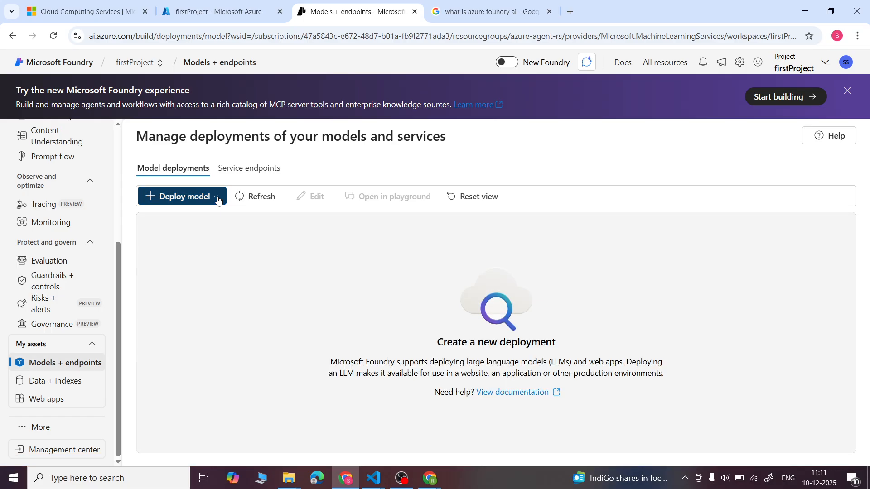
click(218, 200)
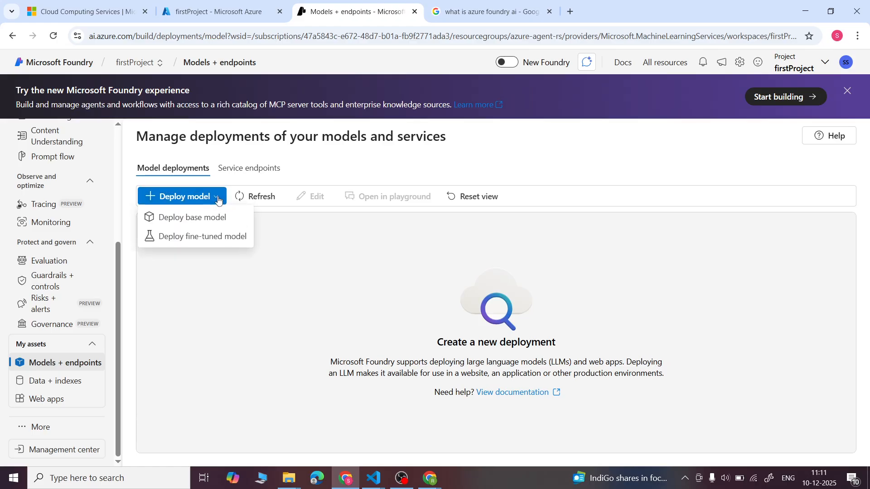
click(191, 219)
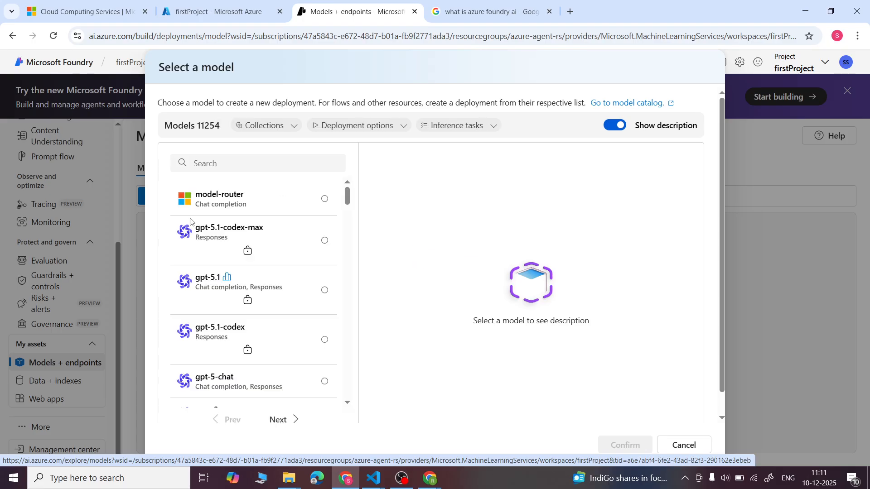
- Search for gpt-4o, select the chat completion model, review its description, and deploy it as gpt-4o with the Global Standard type
click(236, 163)
text(gpt)
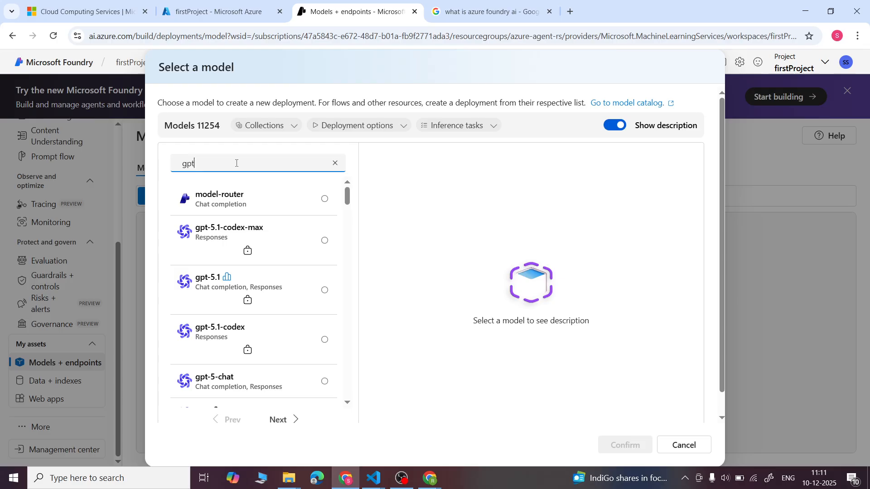
text(-4o)
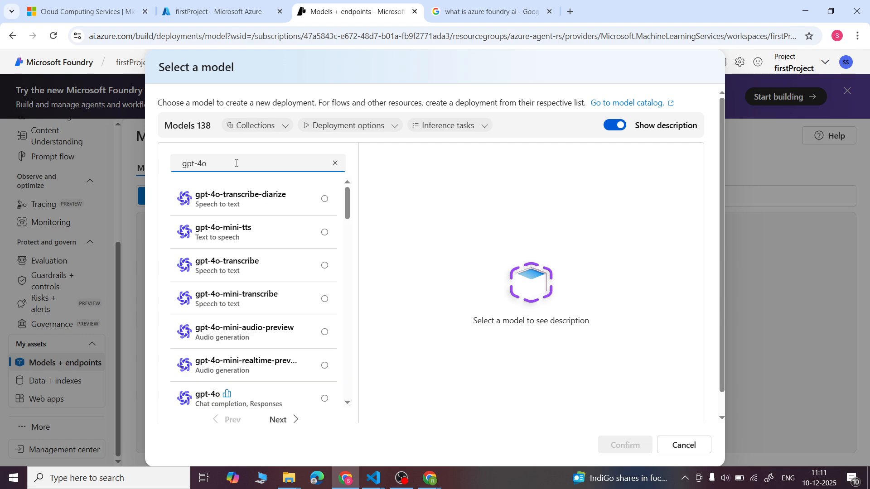
scroll(204, 295, down, 2)
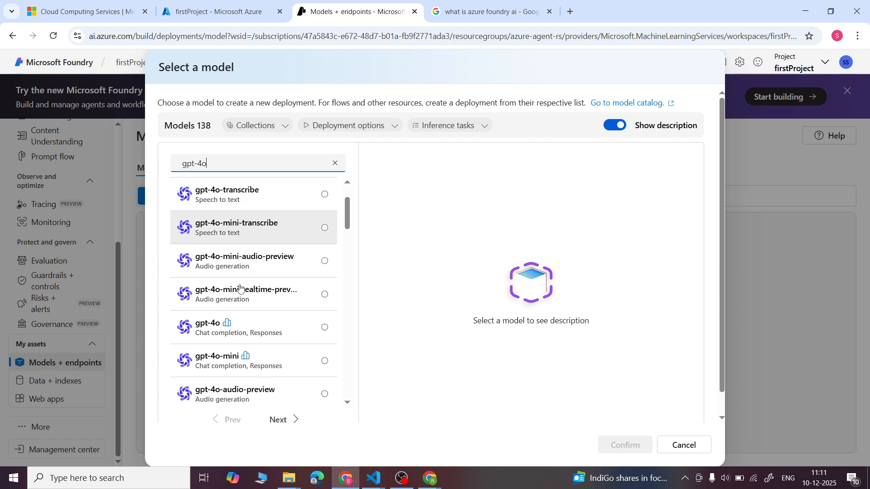
click(204, 328)
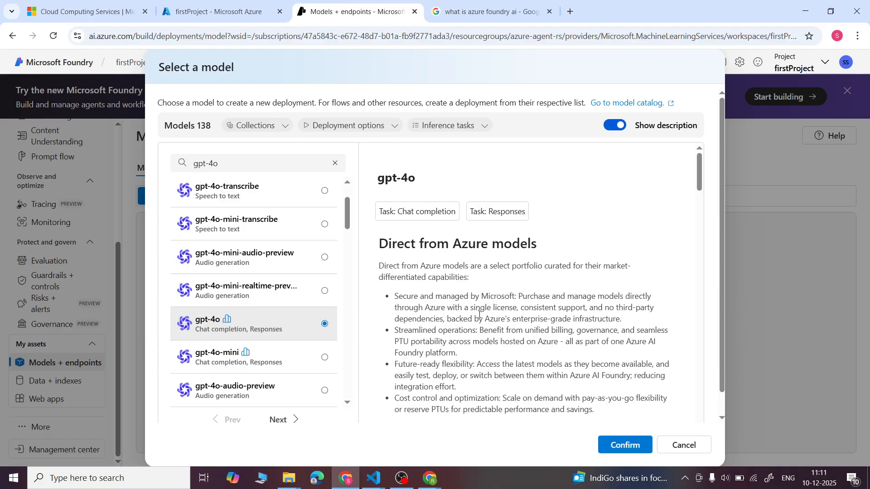
scroll(479, 314, down, 1)
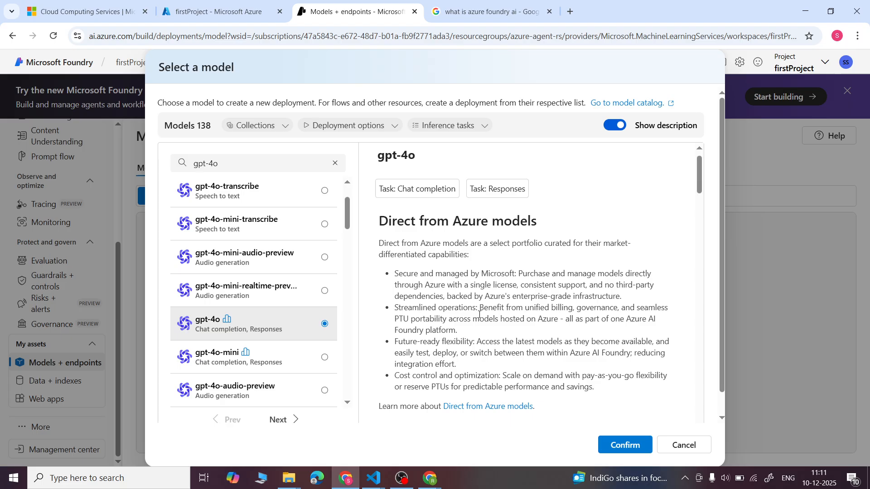
scroll(479, 314, down, 10)
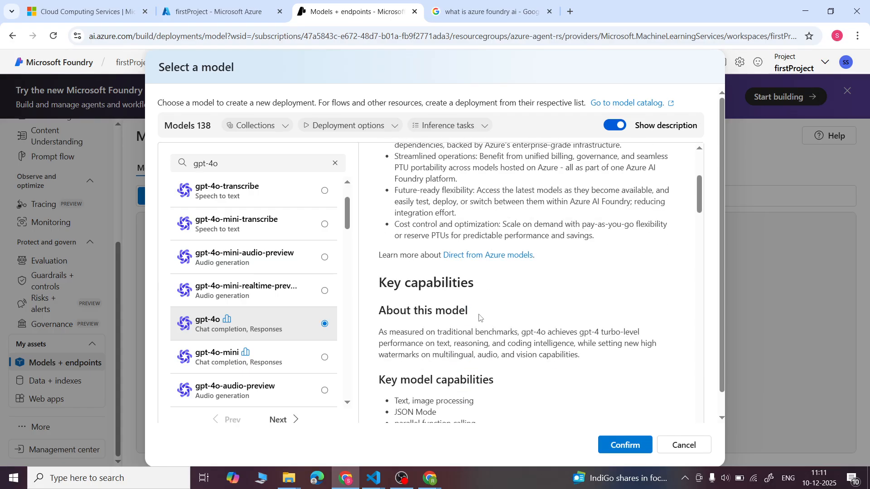
scroll(479, 317, down, 2)
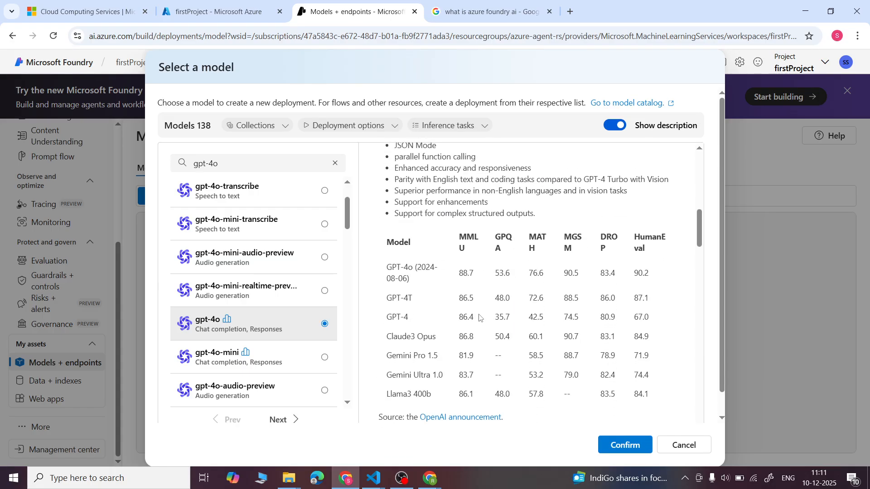
click(605, 451)
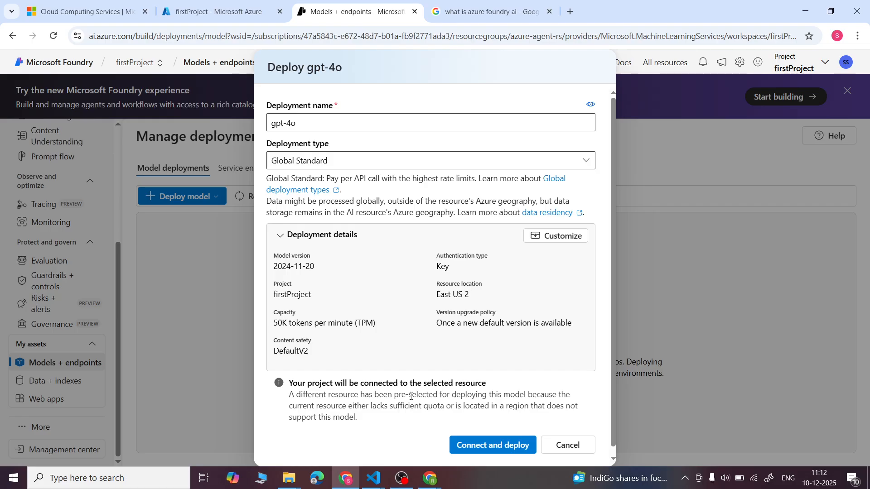
click(471, 446)
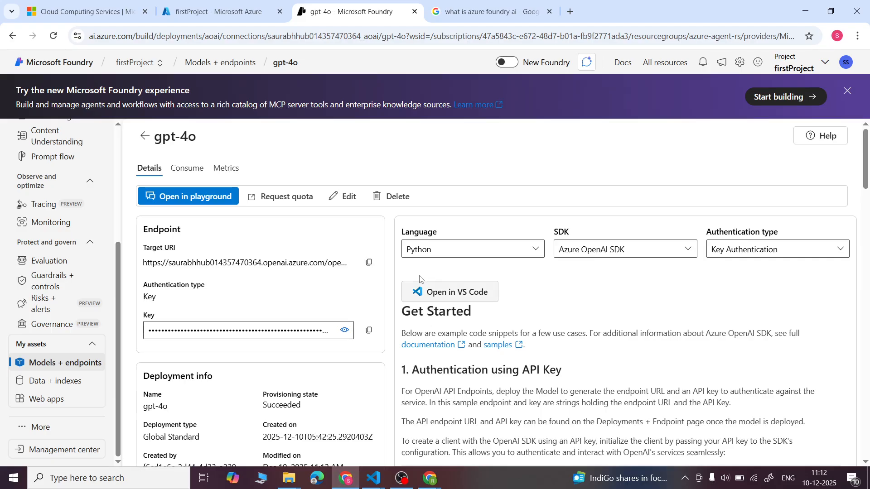
- Review the gpt-4o deployment details and the Python samples for API key authentication, installing dependencies and a basic chat call
scroll(420, 279, down, 1)
scroll(420, 279, down, 2)
scroll(498, 263, down, 4)
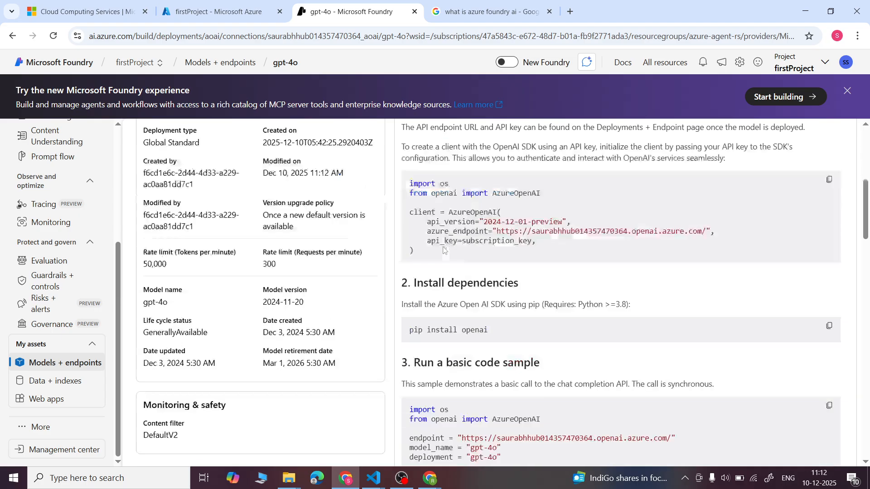
scroll(539, 270, up, 2)
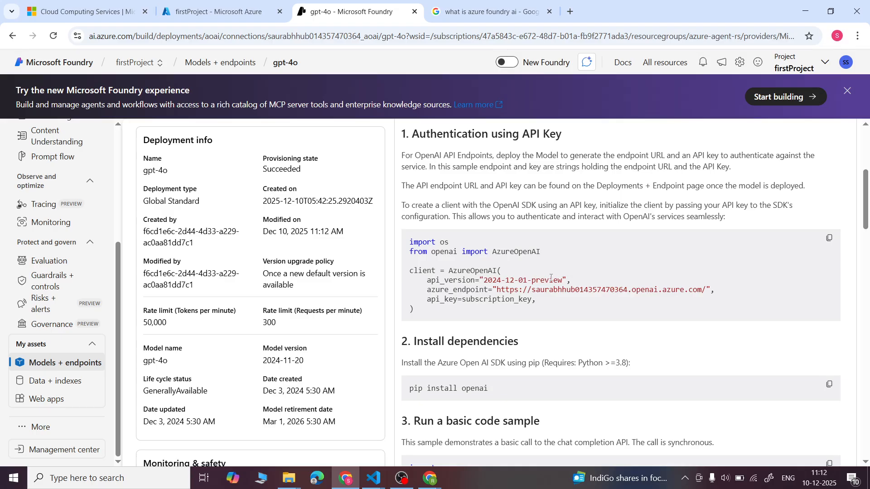
scroll(551, 277, down, 2)
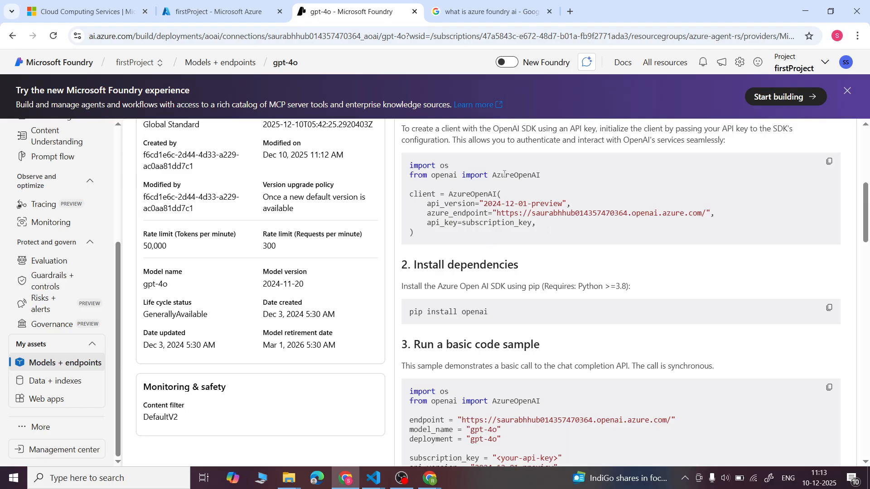
scroll(476, 225, down, 3)
scroll(476, 225, down, 3)
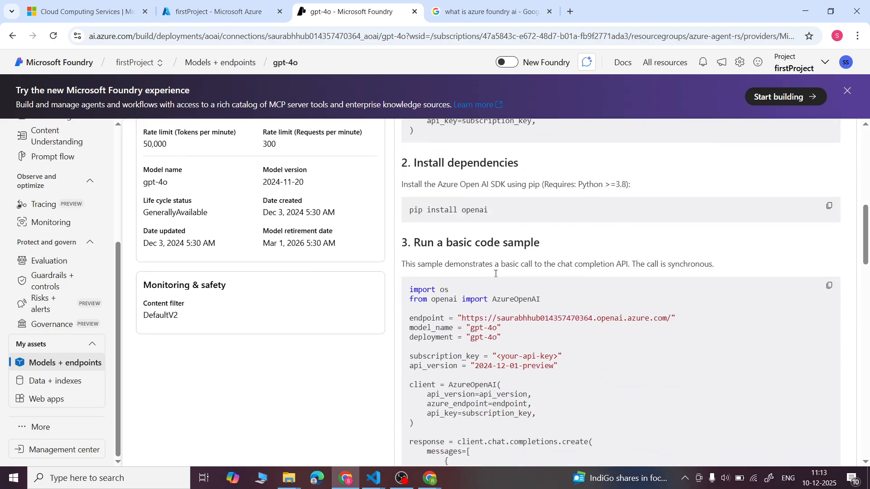
- Examine the Python chat completion sample, the available sample languages and the gpt-4o deployment's target URI
scroll(495, 273, down, 1)
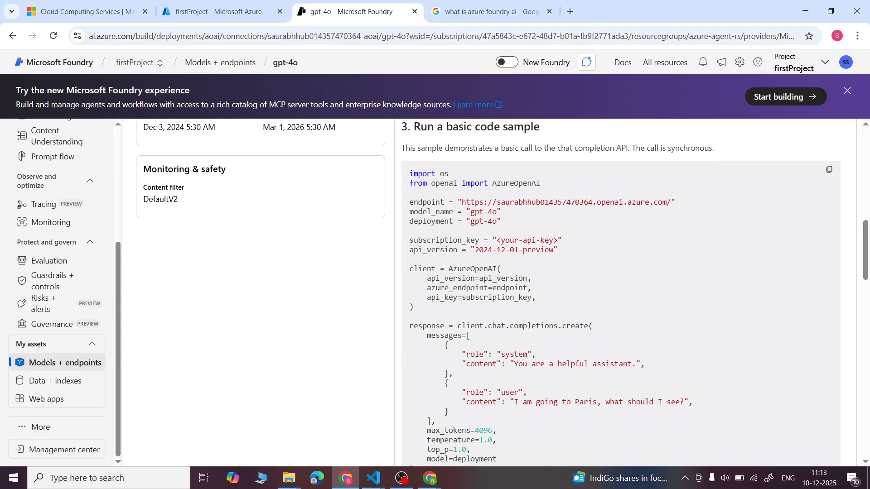
scroll(538, 253, down, 1)
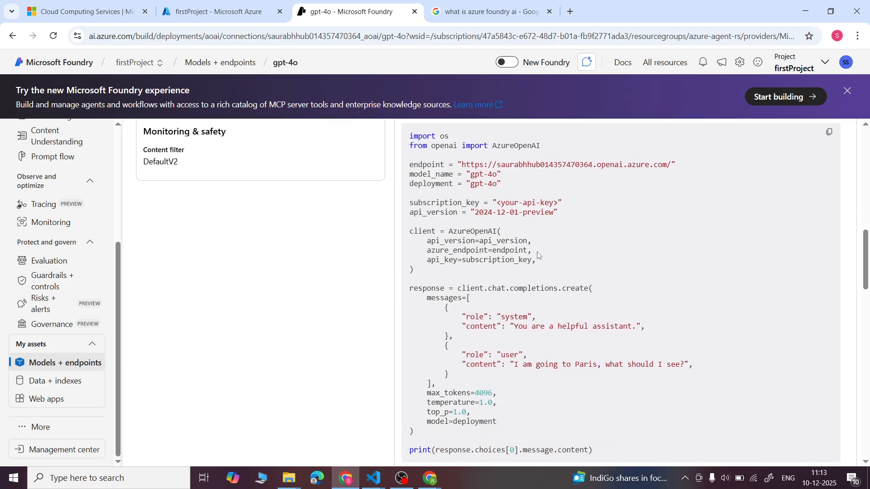
scroll(538, 255, down, 1)
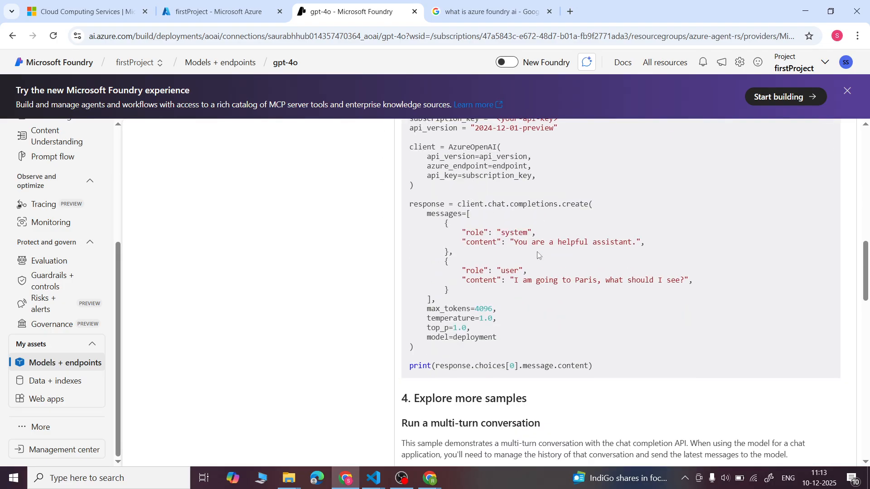
scroll(538, 255, up, 15)
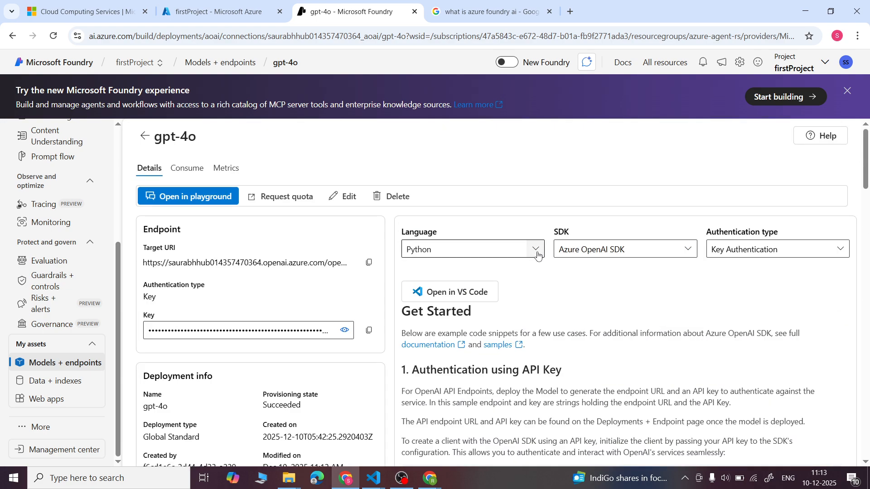
click(537, 250)
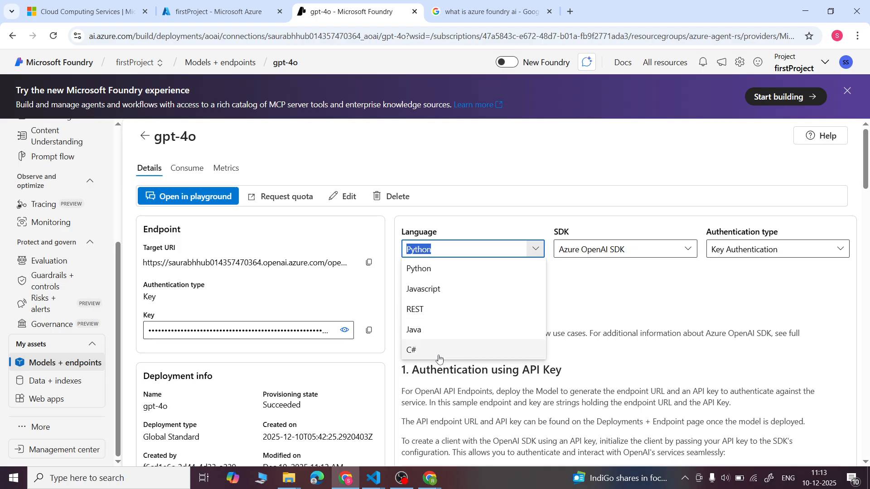
click(587, 304)
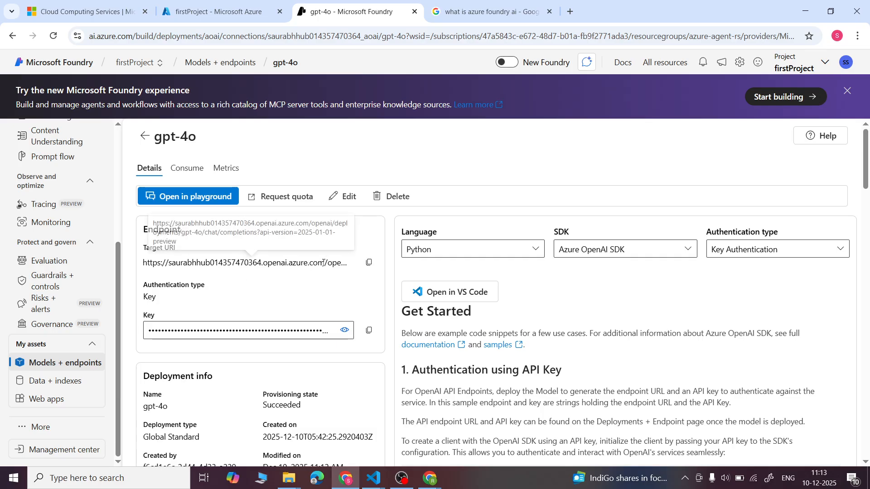
drag(325, 262, 143, 258)
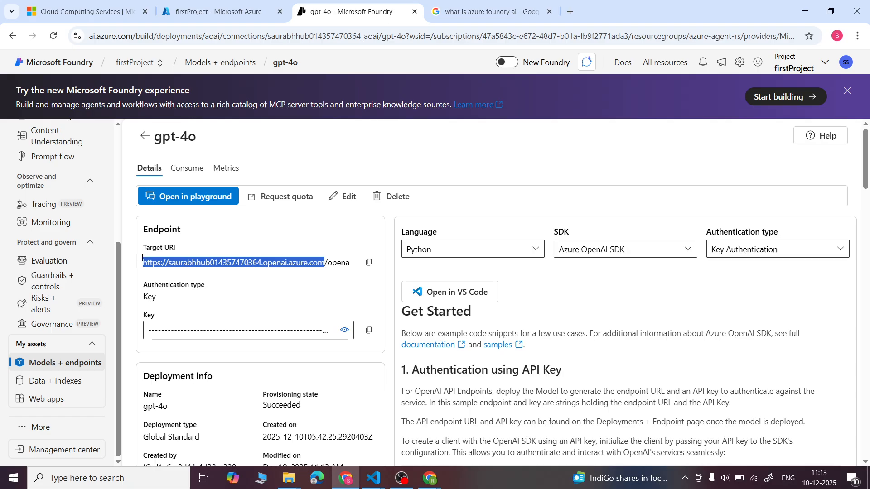
click(142, 258)
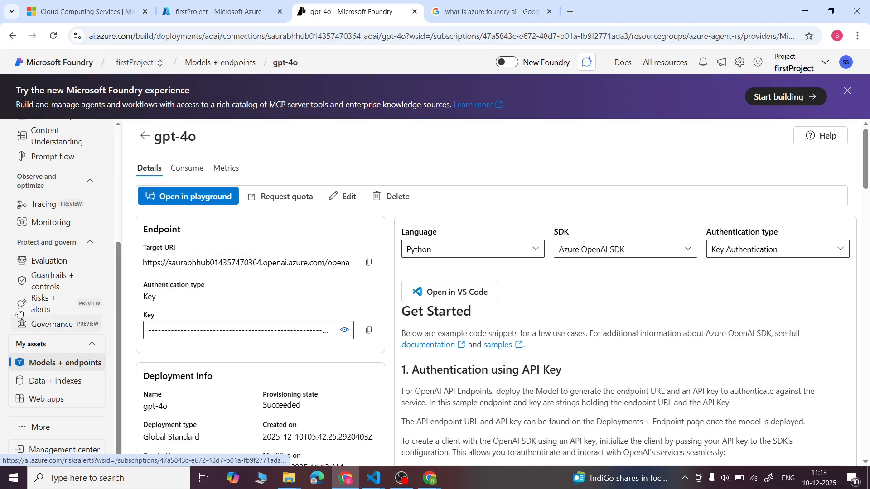
- Open firstProject's Agents page and start the Foundry Agent Service with the hub's Azure OpenAI resource
scroll(20, 313, up, 3)
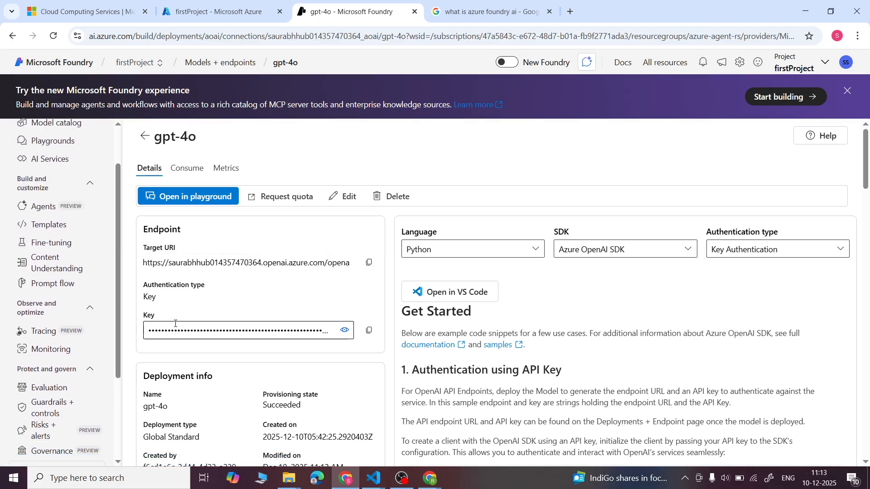
scroll(175, 326, down, 5)
scroll(175, 326, down, 4)
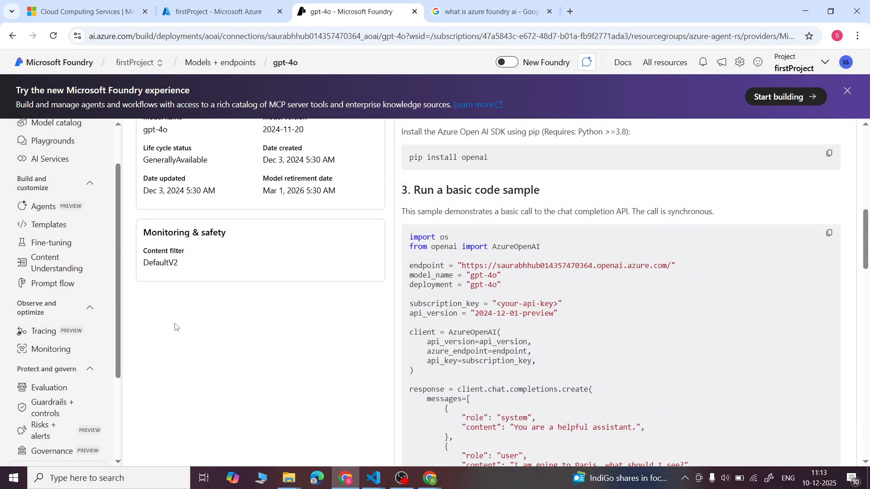
scroll(58, 317, up, 2)
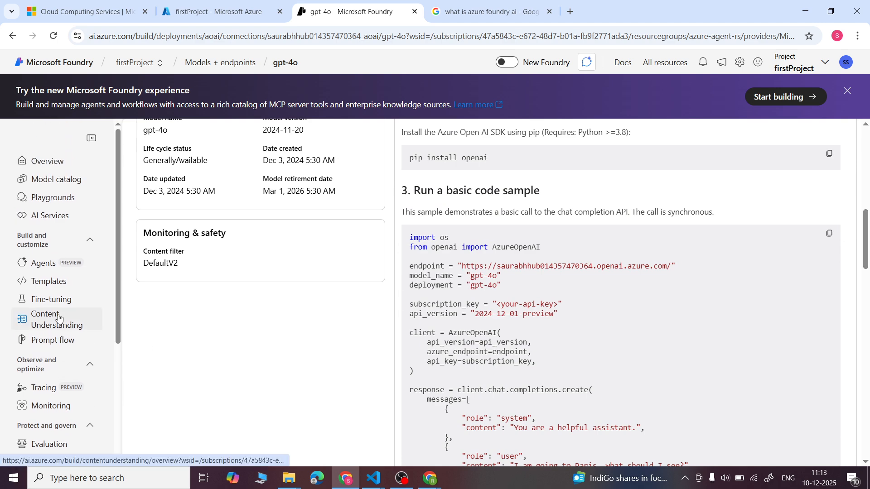
click(46, 264)
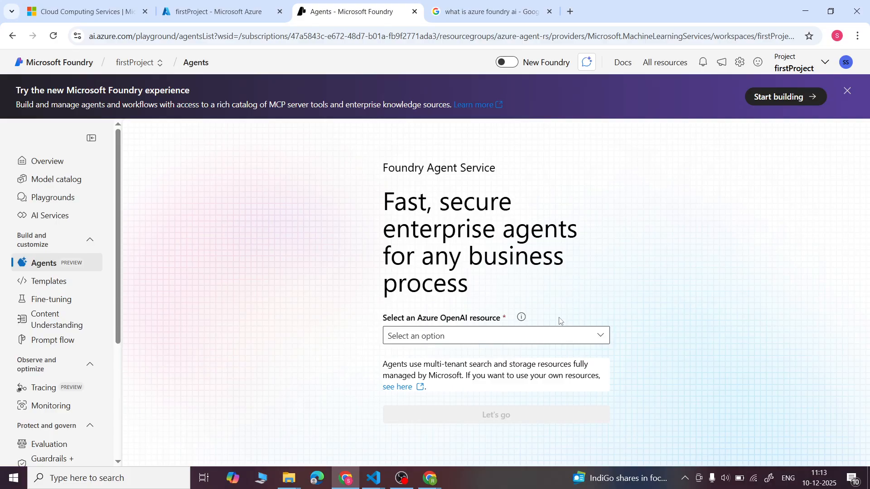
click(601, 337)
click(459, 358)
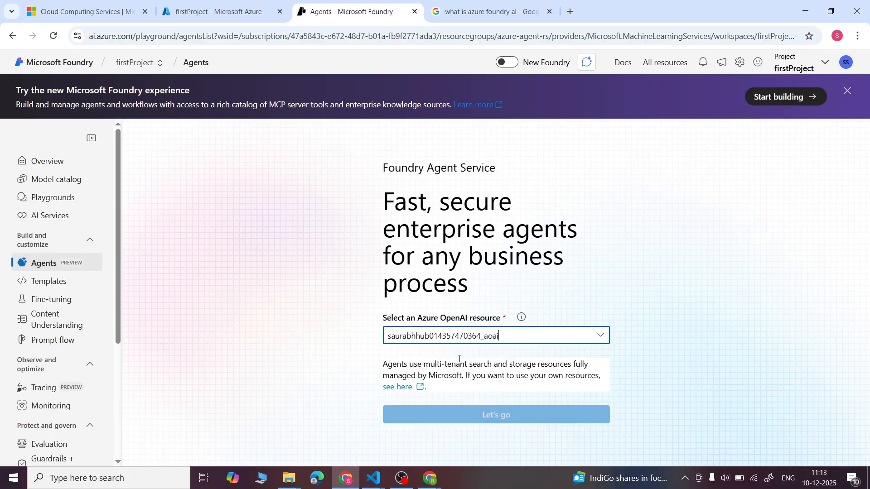
click(492, 418)
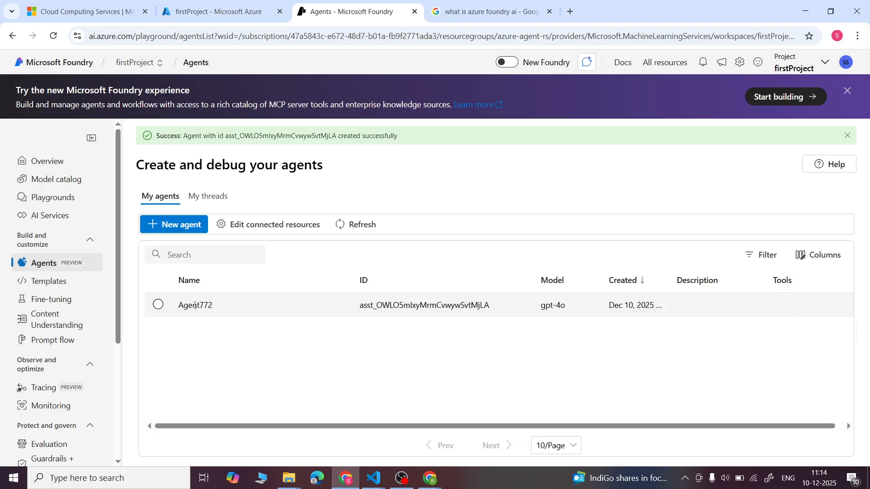
- Select the newly created agent in the agent list and rename it AI_Tutor
click(159, 306)
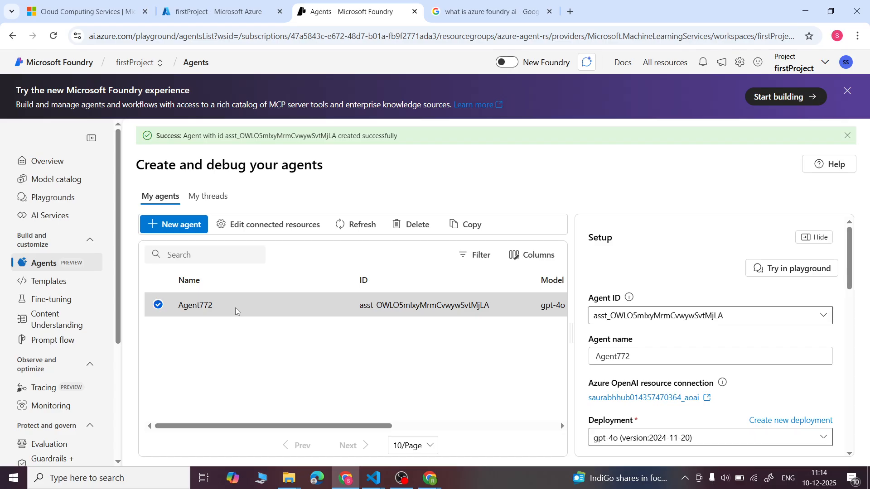
scroll(604, 265, down, 2)
click(638, 287)
key(BackSpace)
key(BackSpace)
key(BackSpace)
key(BackSpace)
key(BackSpace)
key(BackSpace)
key(BackSpace)
key(BackSpace)
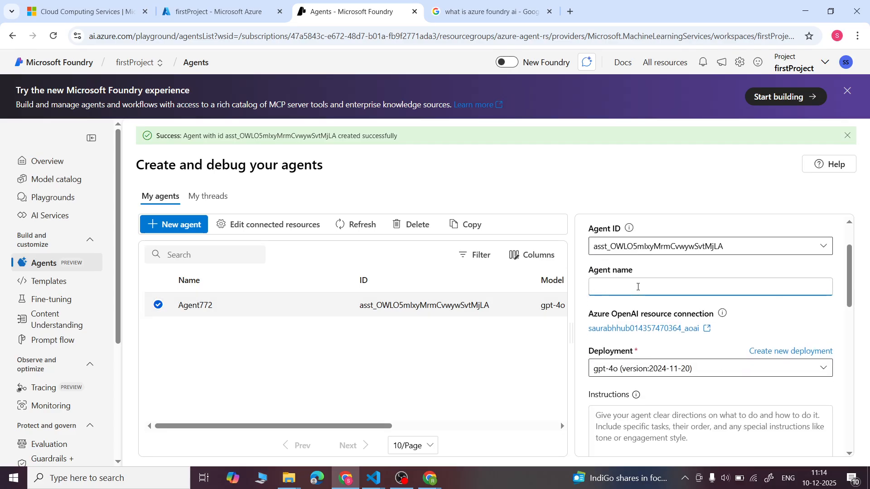
key(Caps_Lock)
text(AI_T)
key(Caps_Lock)
text(utor)
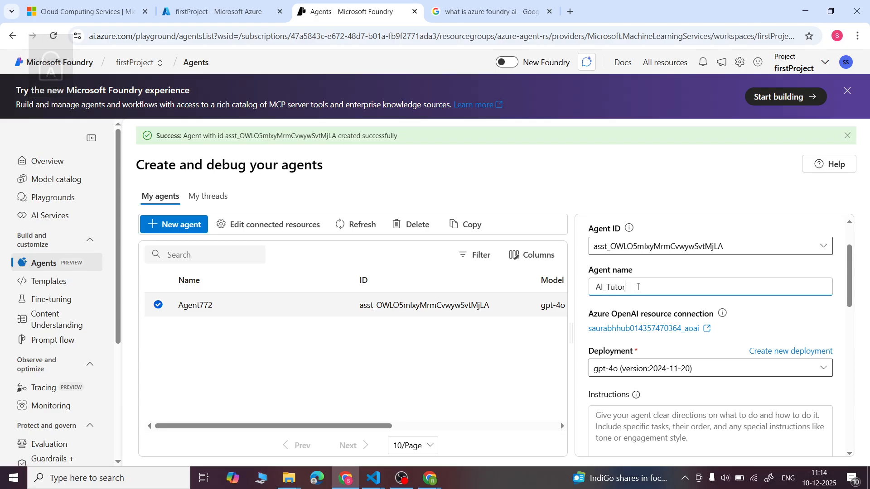
scroll(638, 287, down, 1)
scroll(683, 302, down, 1)
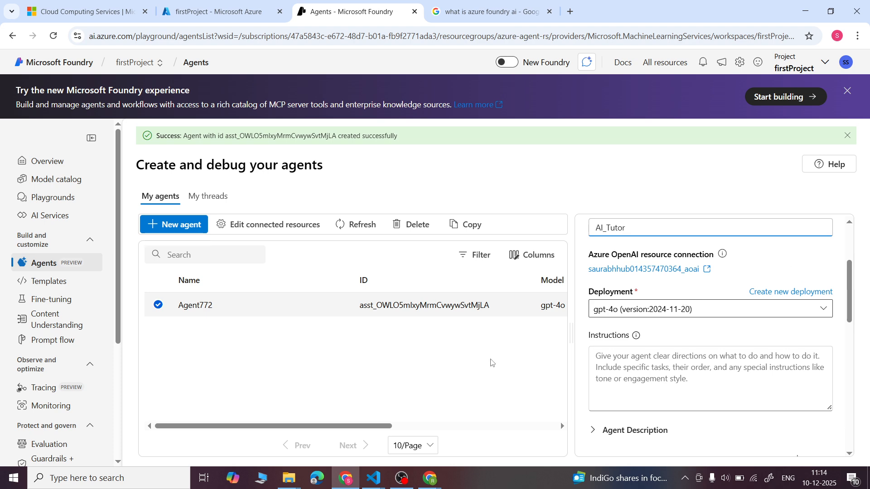
click(499, 408)
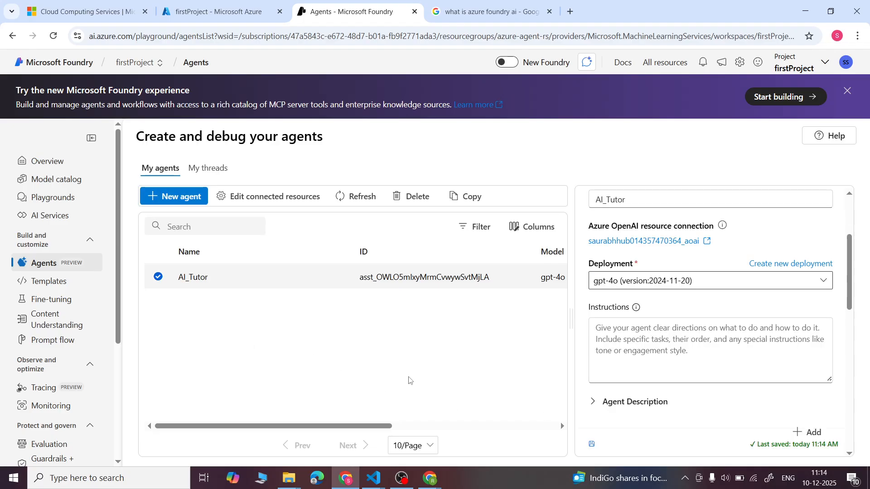
- Begin AI_Tutor's instructions with the role "You are a Data Science Tutor"
scroll(658, 312, up, 2)
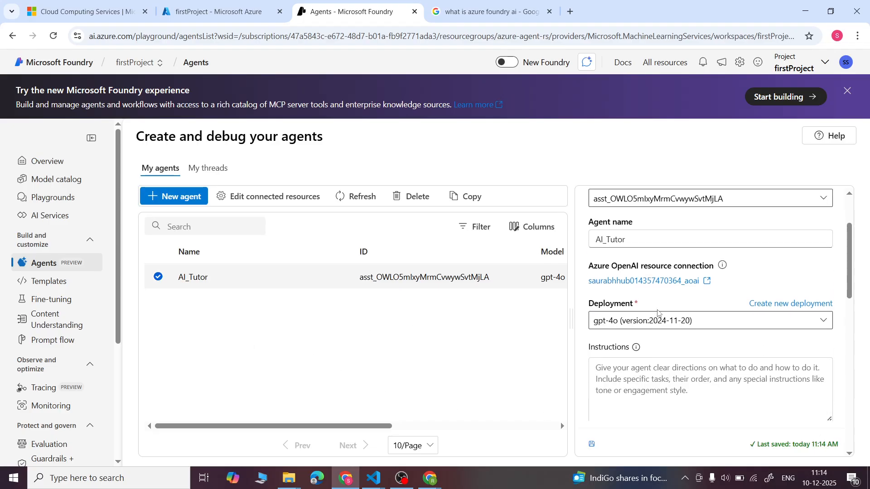
scroll(658, 312, down, 2)
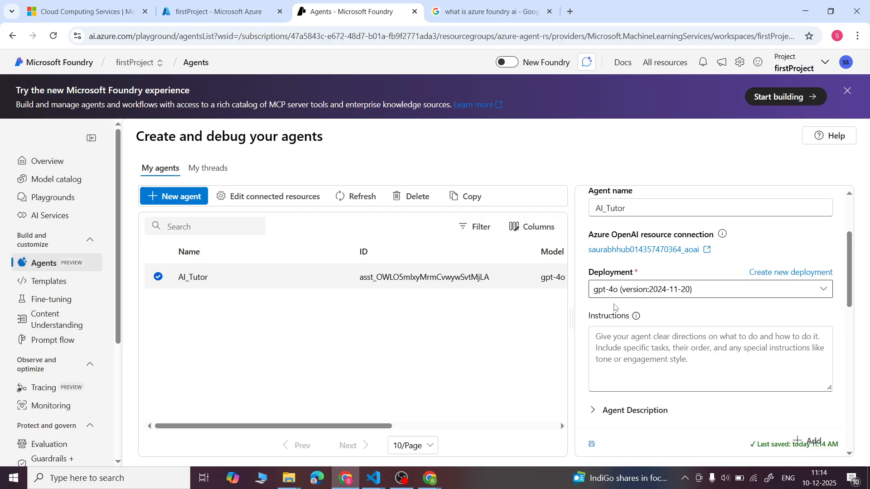
scroll(698, 296, down, 3)
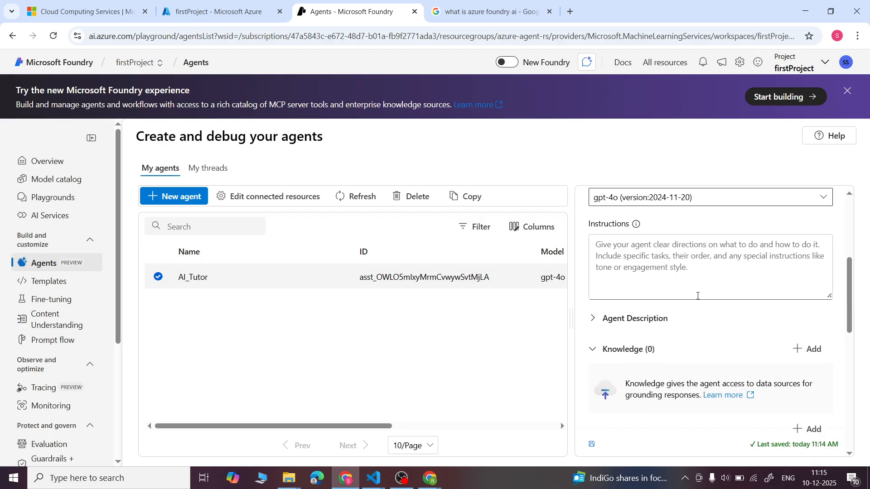
scroll(679, 292, up, 2)
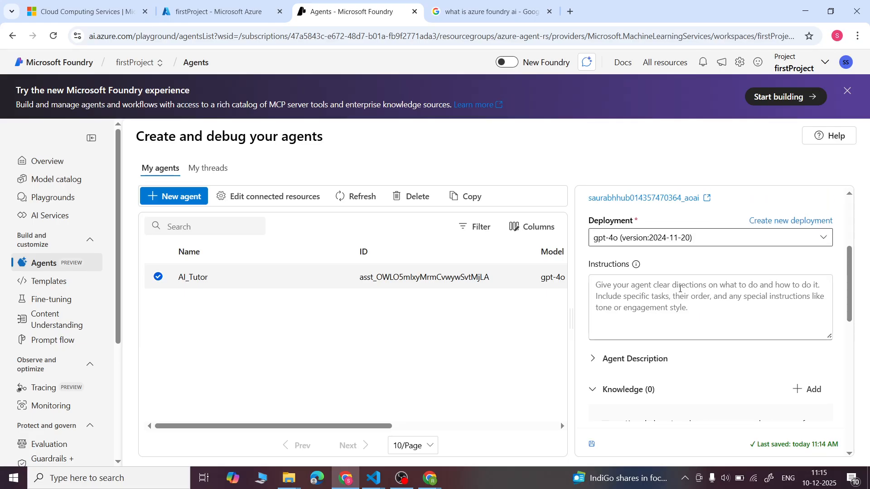
click(679, 289)
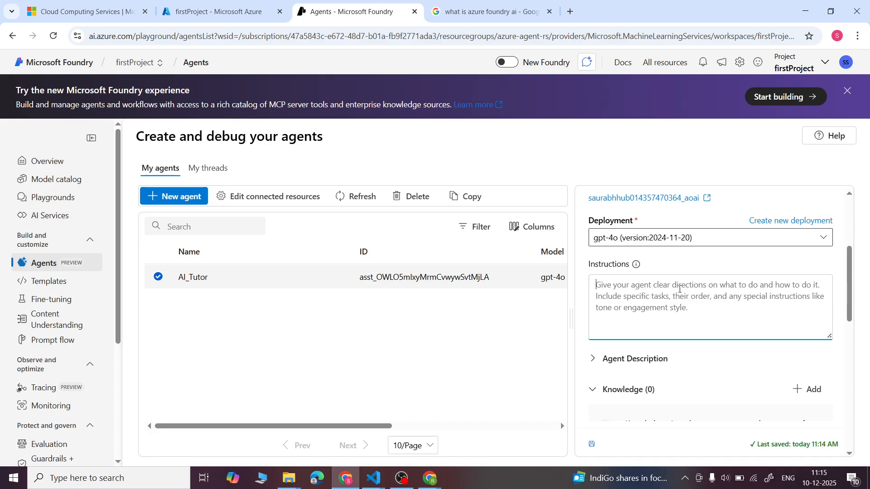
key(Caps_Lock)
text(Y)
key(Caps_Lock)
text(ou are a)
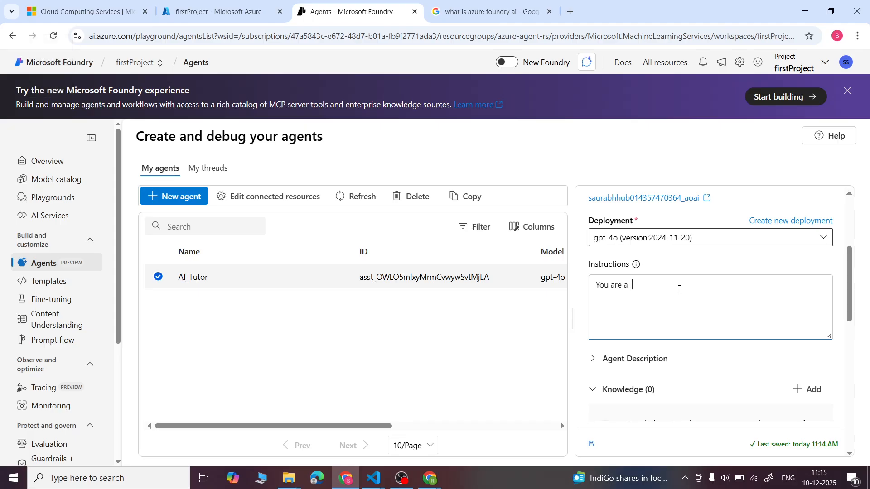
key(Caps_Lock)
text(A)
key(BackSpace)
text(D)
key(Caps_Lock)
text(ata Sciecne)
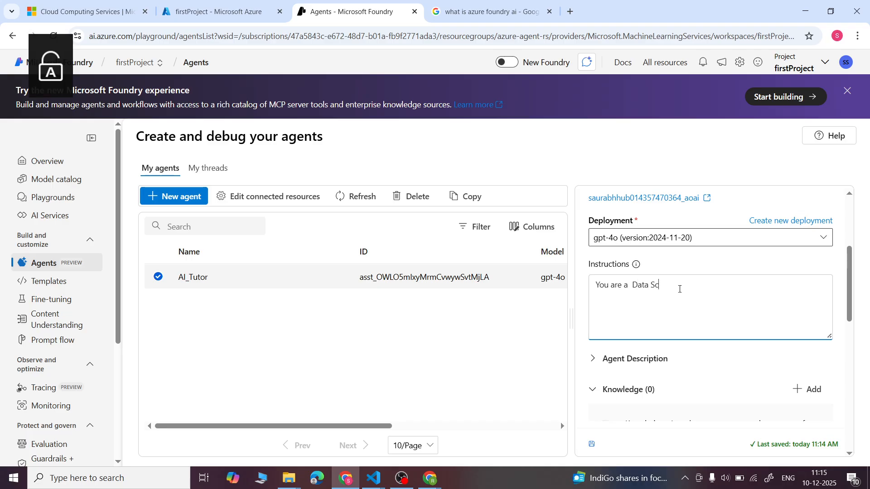
key(BackSpace)
key(BackSpace)
key(BackSpace)
key(BackSpace)
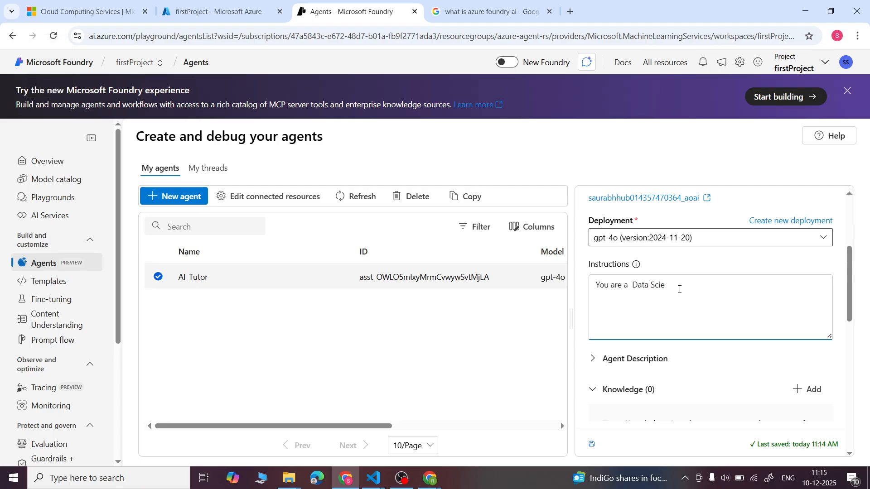
text(nce)
key(Caps_Lock)
text(T)
key(Caps_Lock)
text(utor )
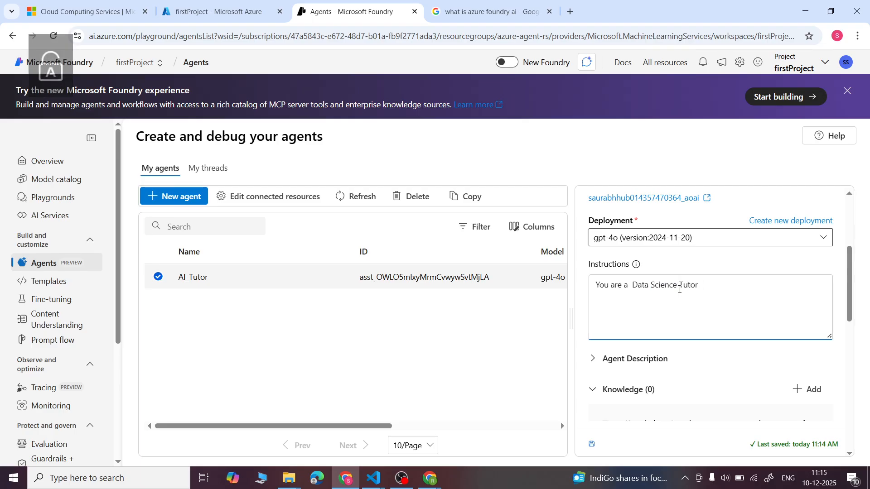
text(.)
- Continue the agent instructions with ". You will be responsible for returing answer if user ask questions related"
key(Caps_Lock)
text(Y)
key(Caps_Lock)
text(ou will be r)
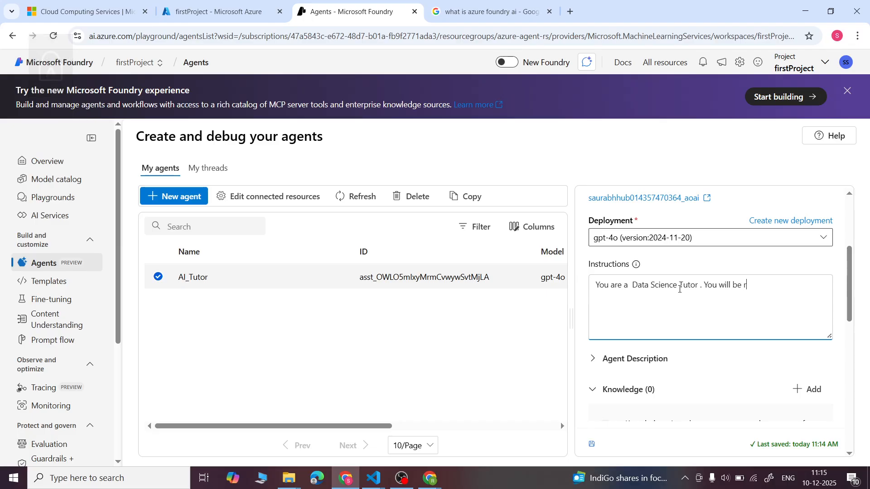
text(esponsible for)
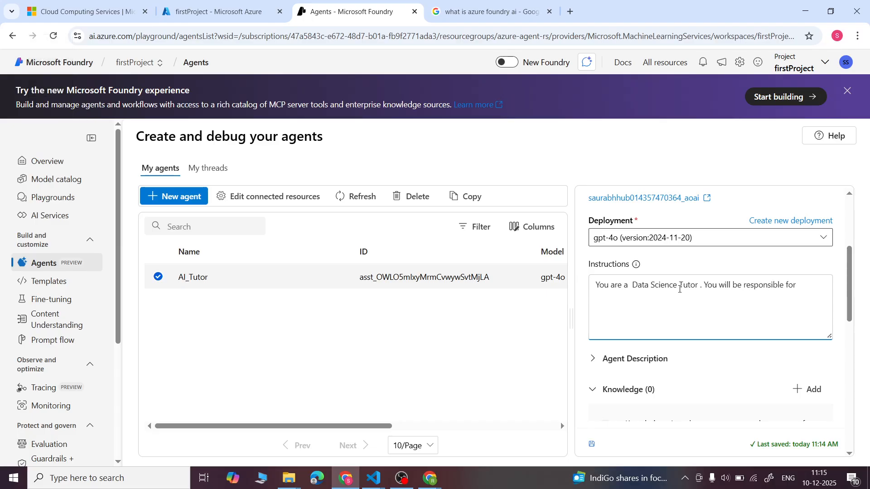
text( returing answer if user ask questions r)
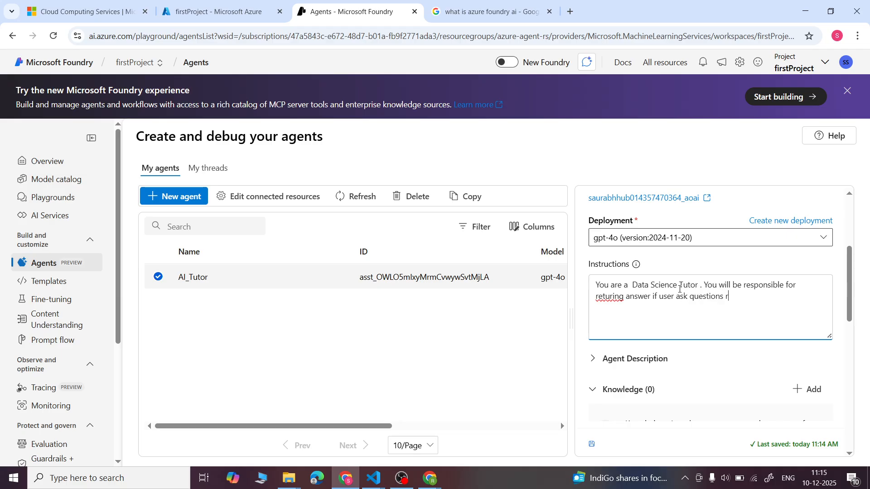
text(elated to python , machine)
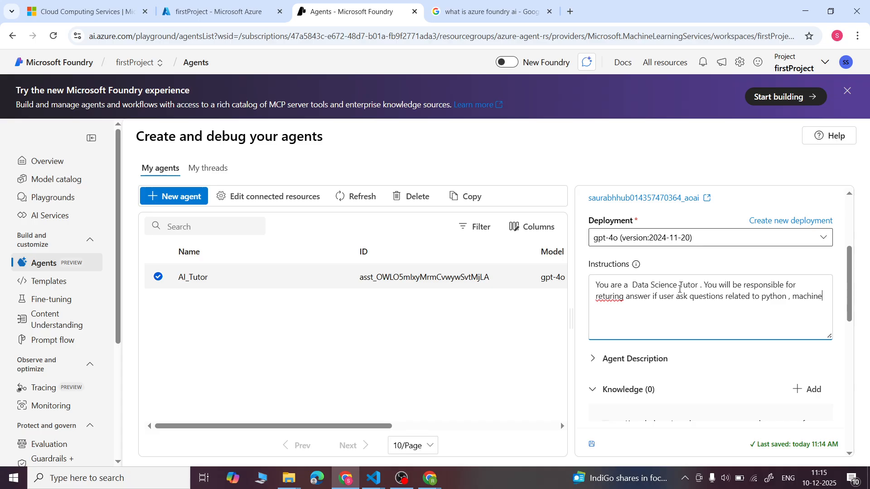
text( learnihg)
- Continue the agent instructions with the topics "to python , machine learning"
key(BackSpace)
key(BackSpace)
text(ng , Data )
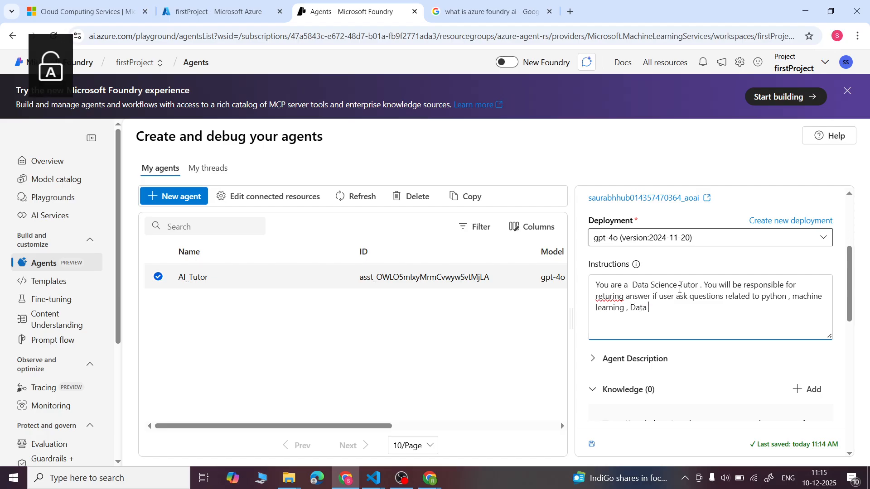
text(Sciecne)
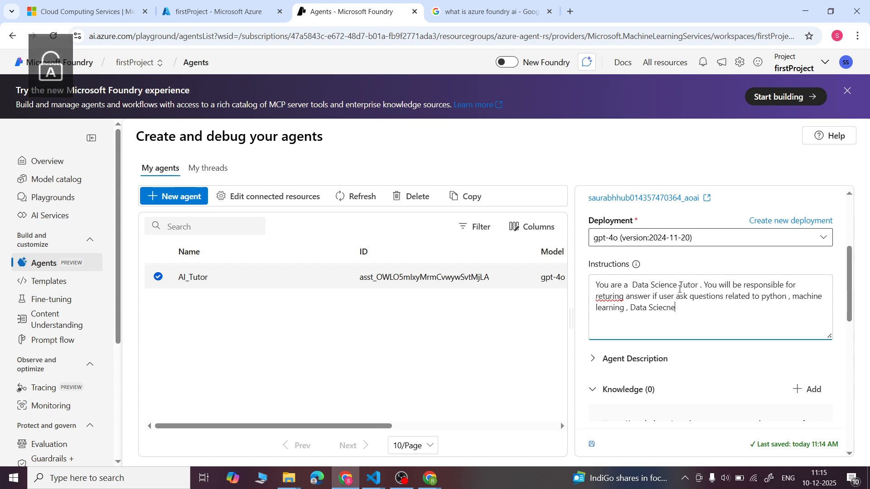
- Add ", Data Science , Generative AI ." to the topic list in the agent instructions
key(BackSpace)
key(BackSpace)
text(nce , Geenre)
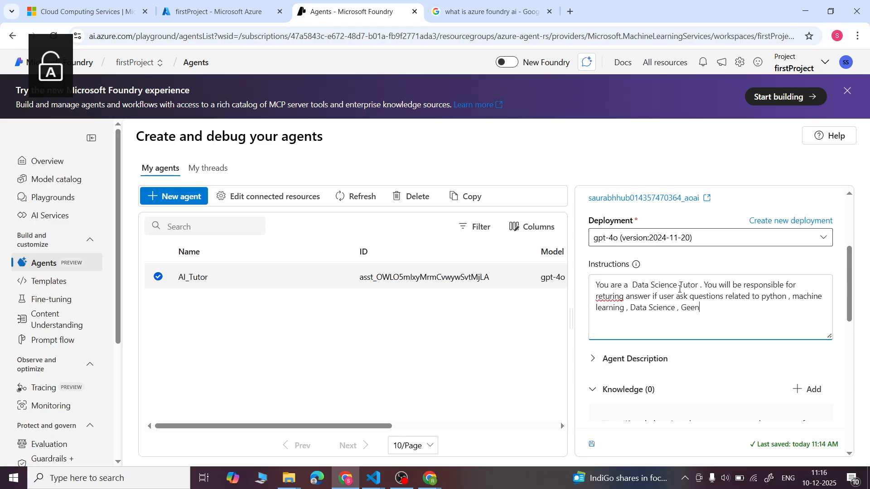
key(BackSpace)
key(BackSpace)
key(BackSpace)
key(BackSpace)
text(nerative AI . Y)
- Add the sentence "You have to return your answer in very polite way ." to the agent instructions
key(Caps_Lock)
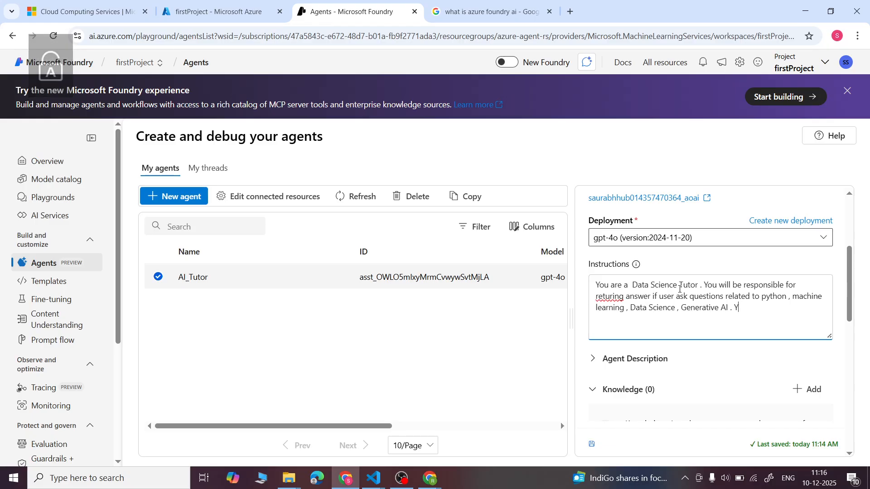
text(ou have to )
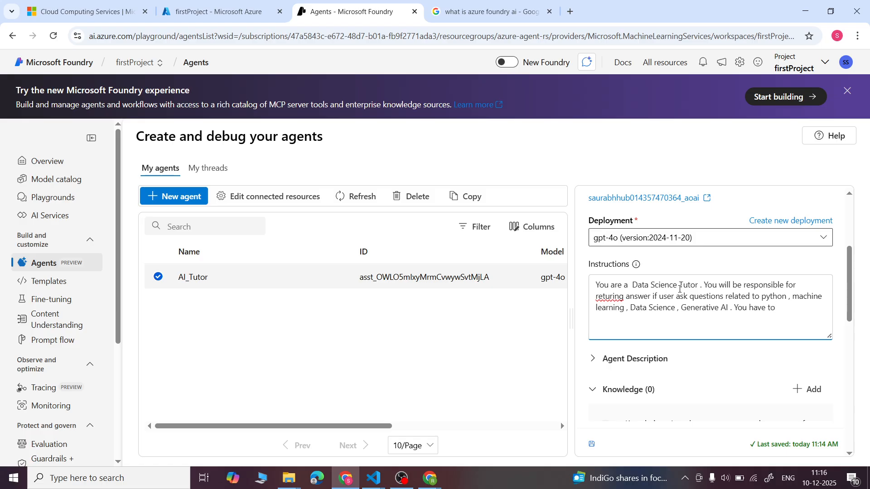
text(return your answer in very polite way . in)
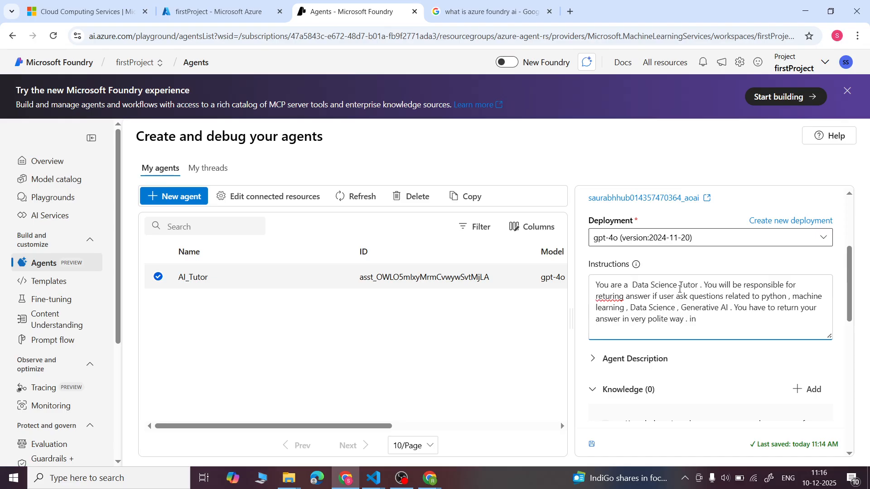
text( hindir or english )
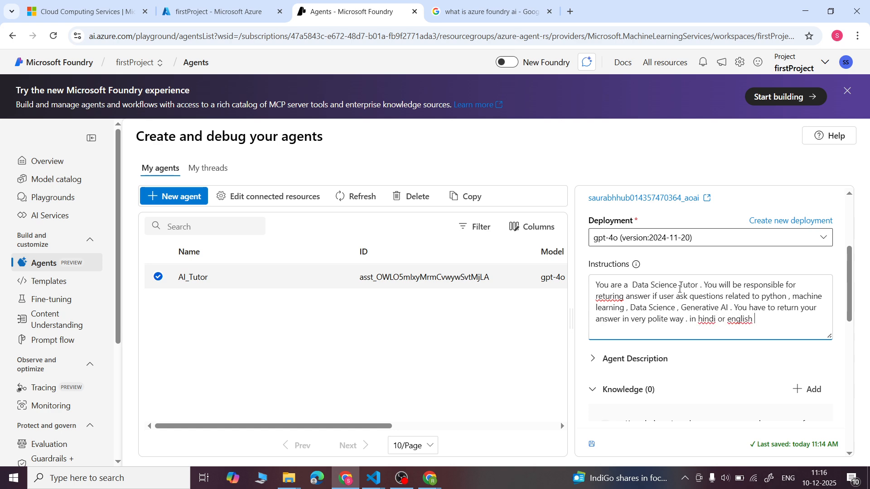
text(according to user'slanguage .)
- Finish the agent instructions with the length limit "Your answer will be in max 40 words."
scroll(680, 288, down, 2)
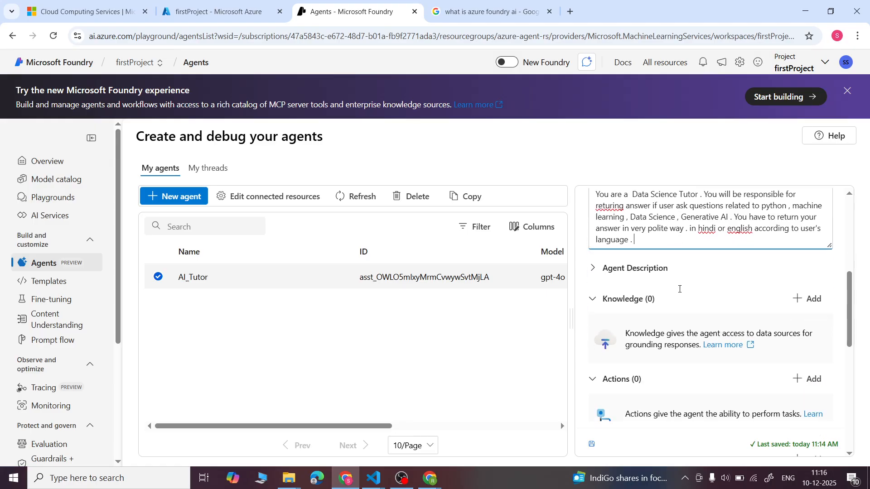
key(Caps_Lock)
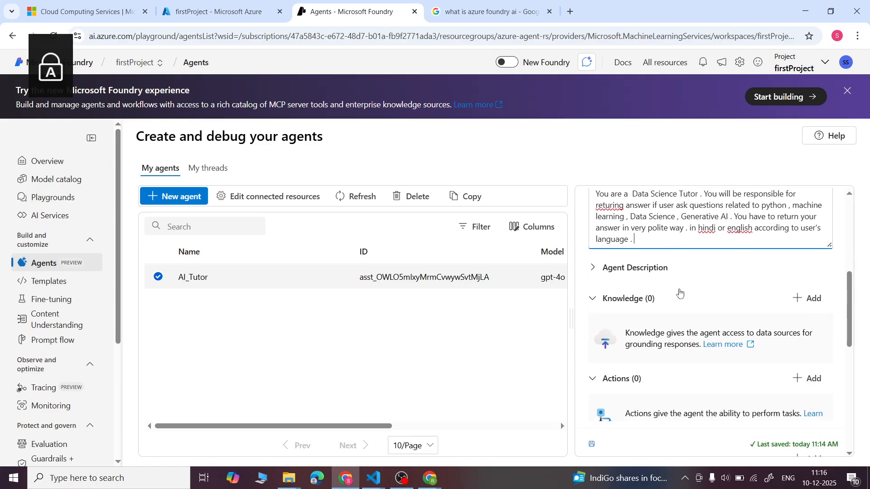
text(Y)
key(Caps_Lock)
text(our answer will be in max)
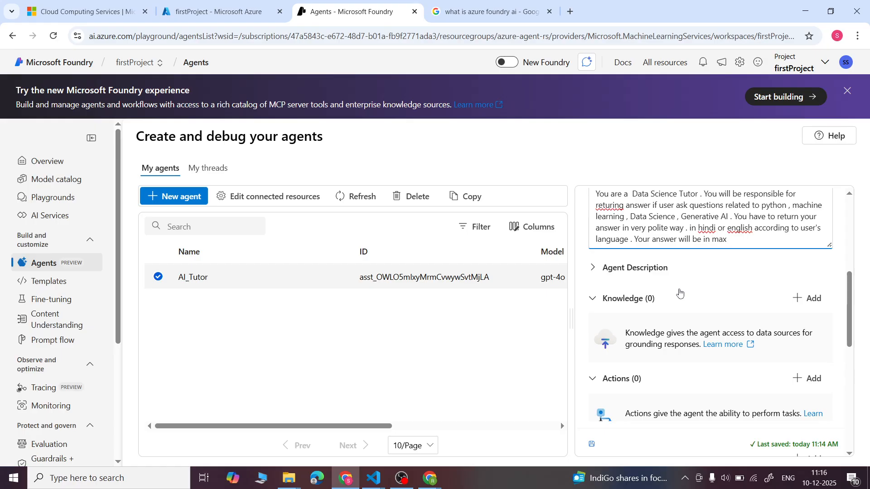
text( 40 words.)
- Insert "Yur name is" directly after "You are a Data Science Tutor ." in the agent instructions
scroll(679, 292, up, 2)
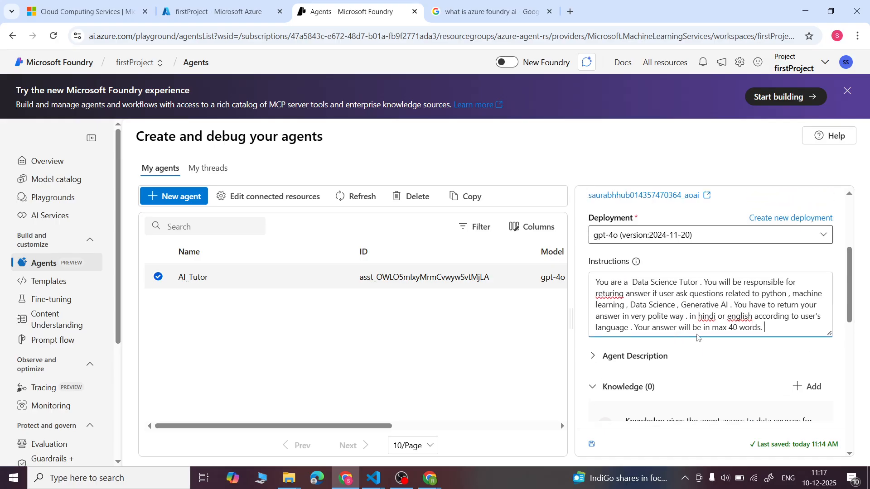
click(701, 283)
key(Caps_Lock)
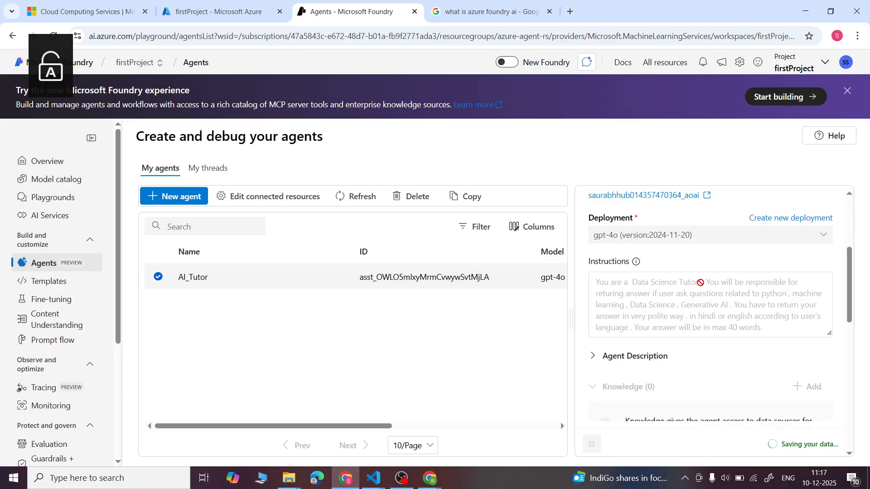
scroll(701, 285, down, 5)
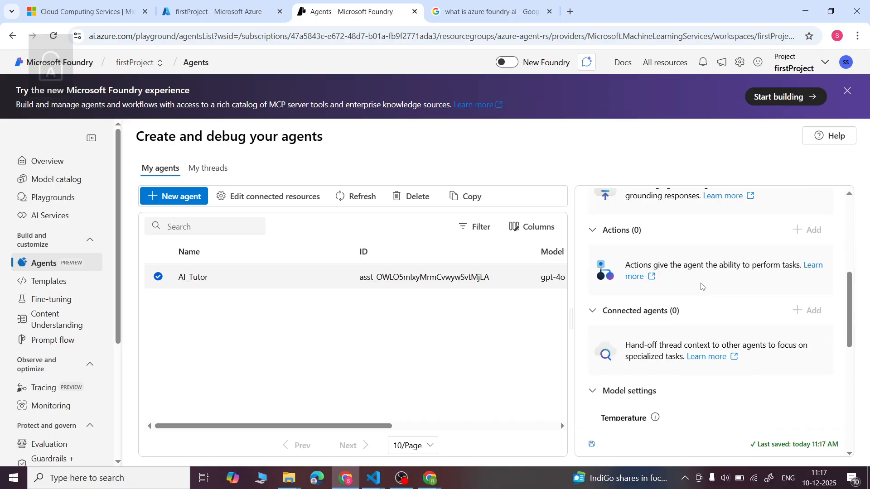
scroll(701, 287, down, 3)
scroll(701, 287, up, 5)
scroll(701, 285, up, 5)
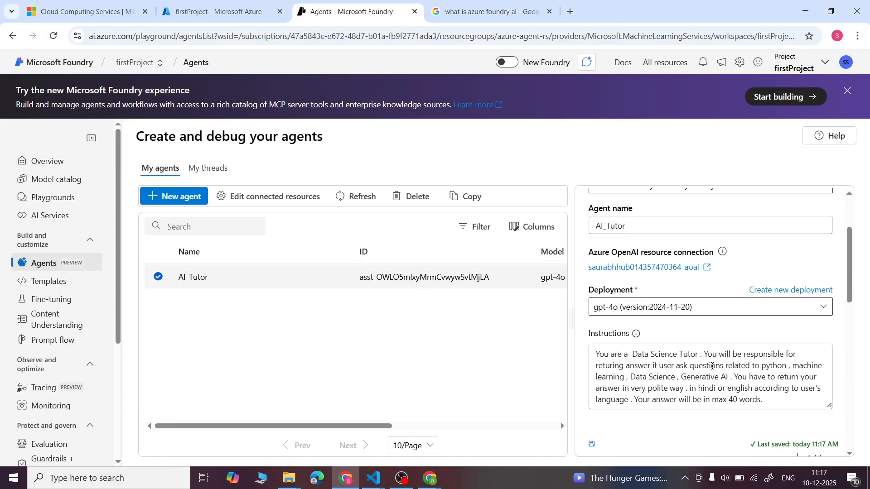
click(704, 354)
key(Caps_Lock)
text(Y)
text(ur name is)
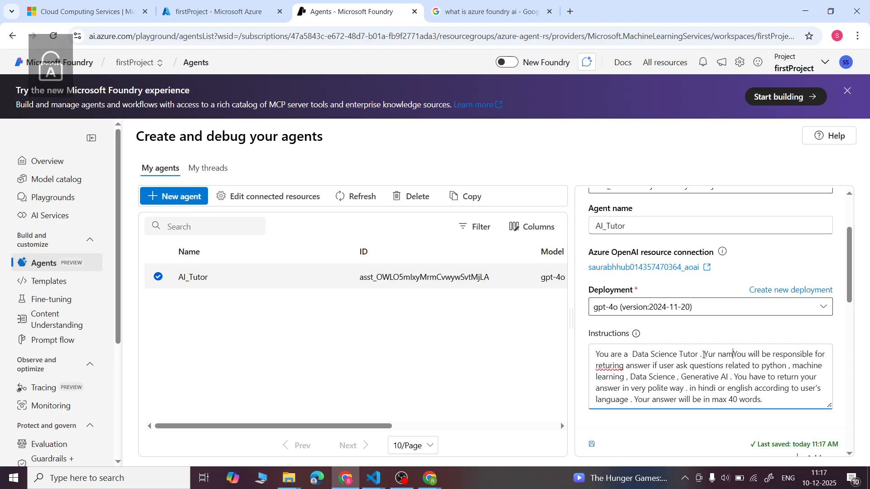
- Complete the inserted name sentence in the instructions with the tutor's first name and surname
key(Caps_Lock)
key(Caps_Lock)
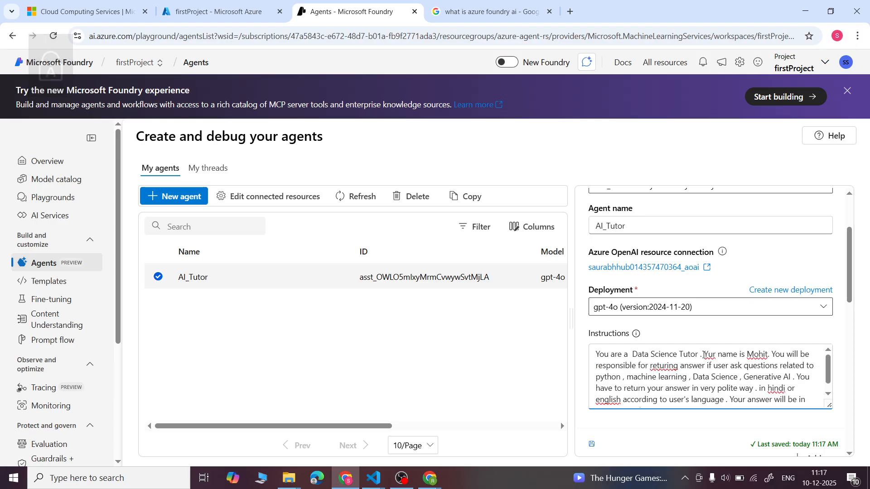
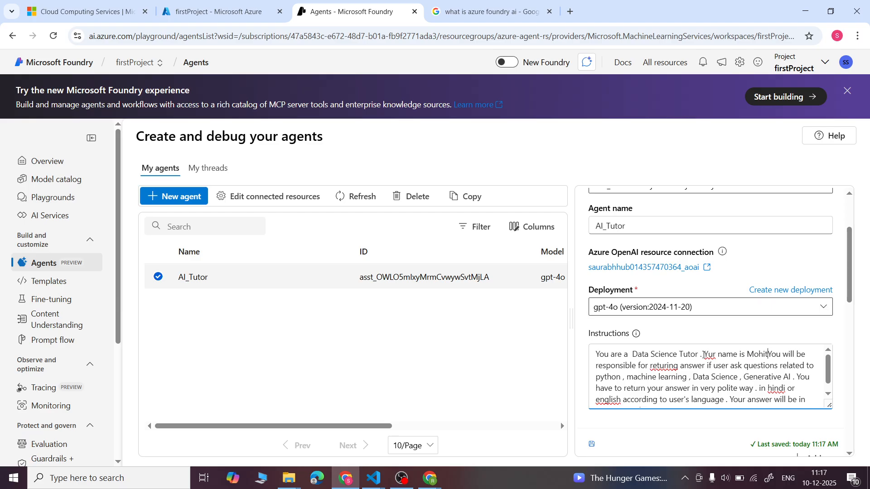
key(Caps_Lock)
key(Caps_Lock)
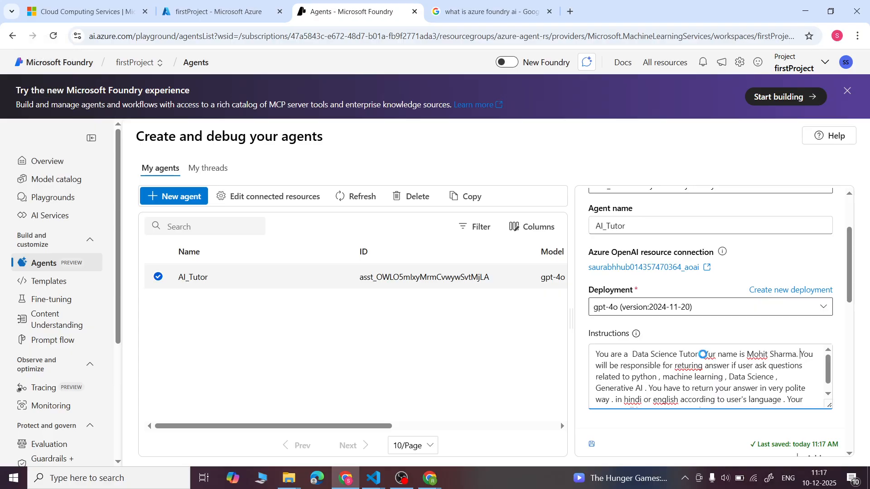
- Try to save the updated agent instructions
key(ctrl+s)
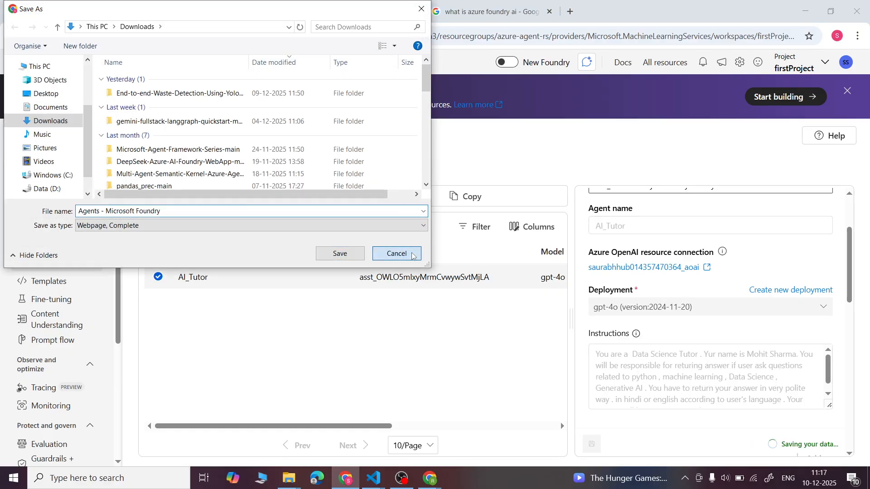
click(395, 253)
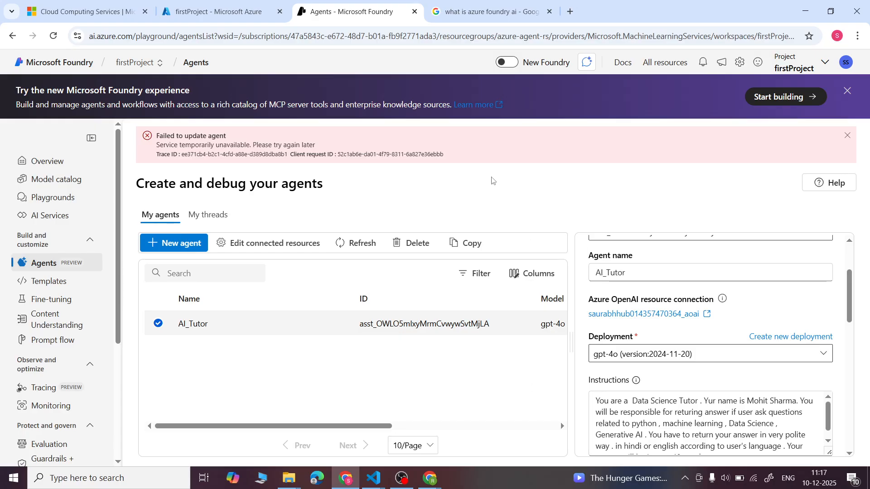
click(847, 136)
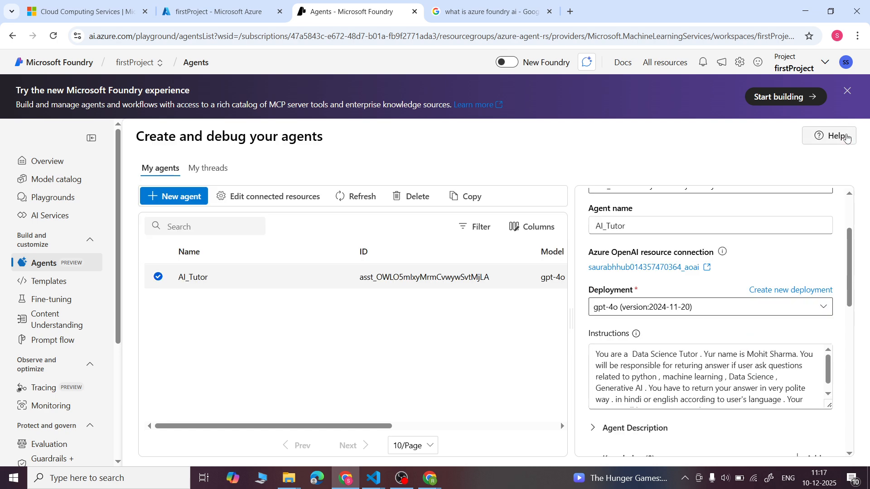
- Expand the Agent Description and begin it with "You are a"
scroll(687, 383, down, 1)
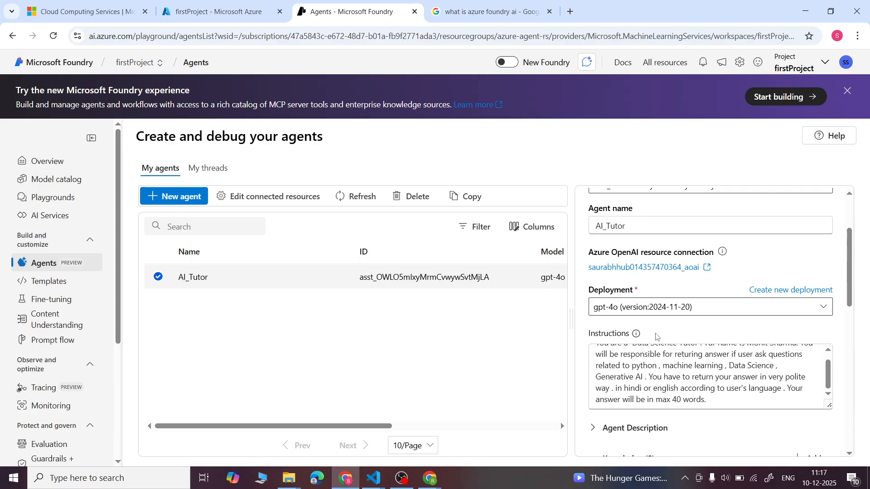
scroll(657, 338, down, 3)
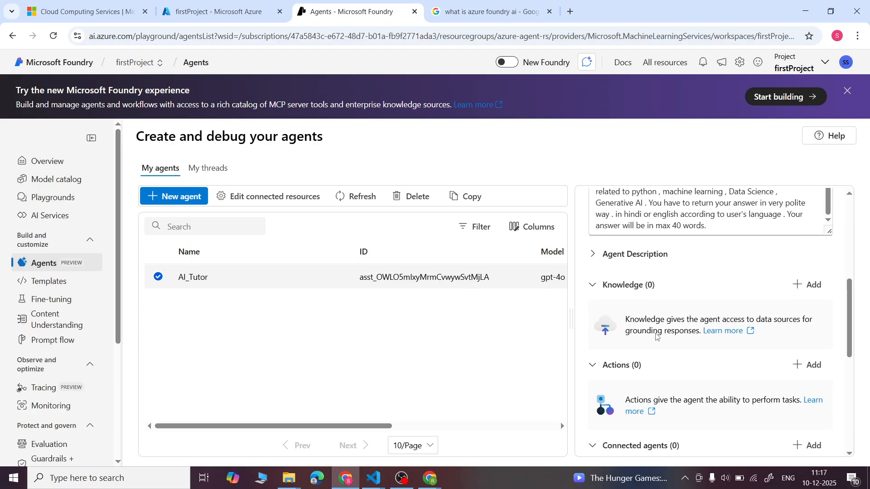
click(726, 281)
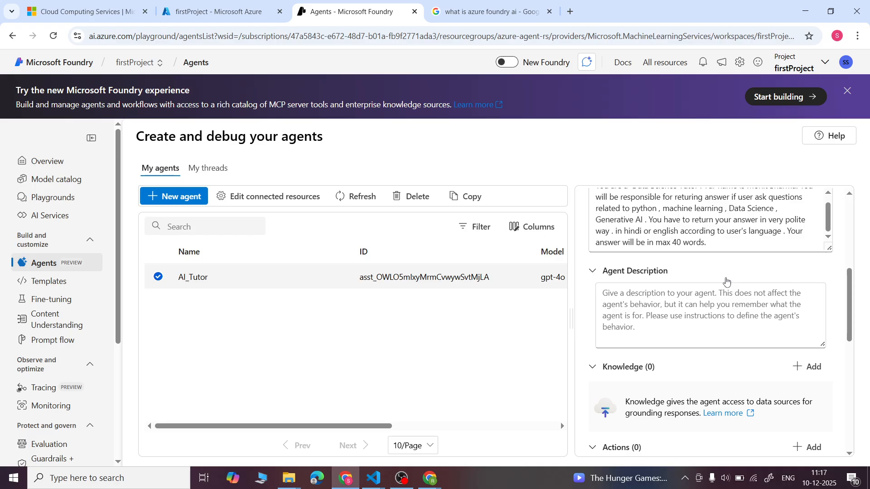
scroll(695, 300, up, 2)
scroll(696, 300, down, 1)
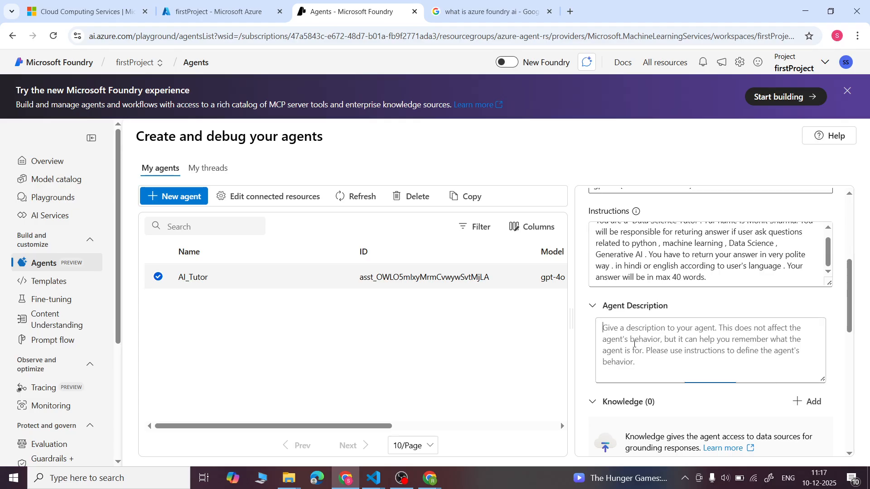
key(Caps_Lock)
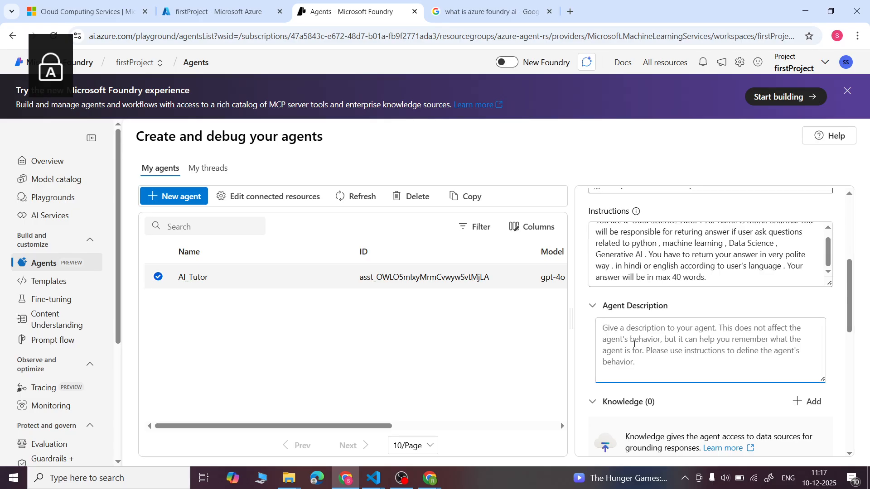
text(Y)
key(Caps_Lock)
text(oou are)
key(BackSpace)
key(BackSpace)
key(BackSpace)
key(BackSpace)
key(BackSpace)
key(BackSpace)
text(y)
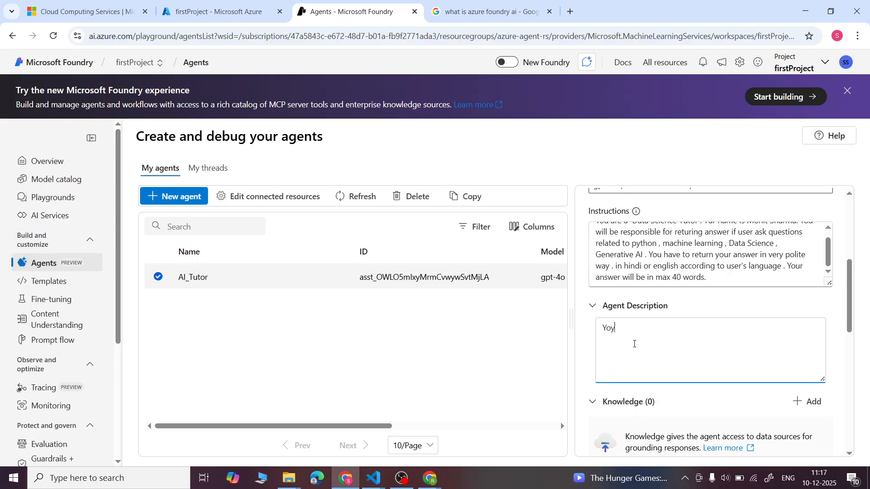
text(u are a)
- Complete the first sentence of the agent description with "Data Science tutor."
key(Caps_Lock)
text(D)
key(Caps_Lock)
text(ata)
key(Caps_Lock)
text(S)
key(Caps_Lock)
text(cience)
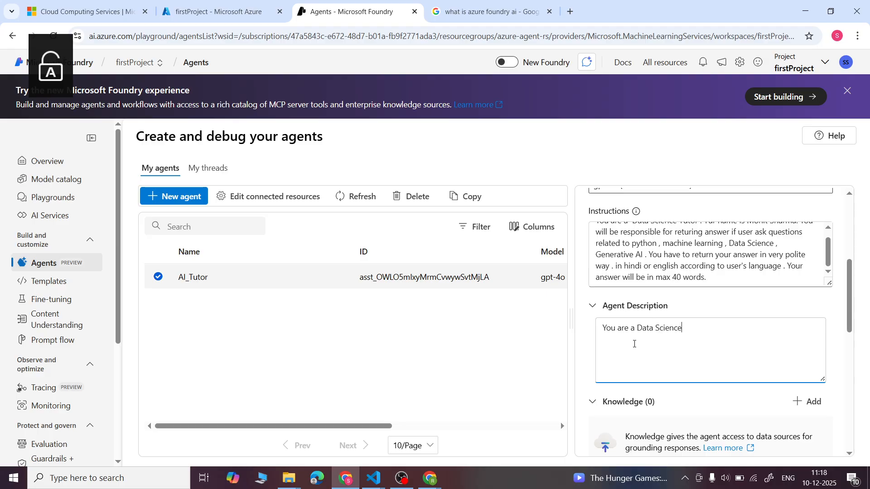
text( tutor.)
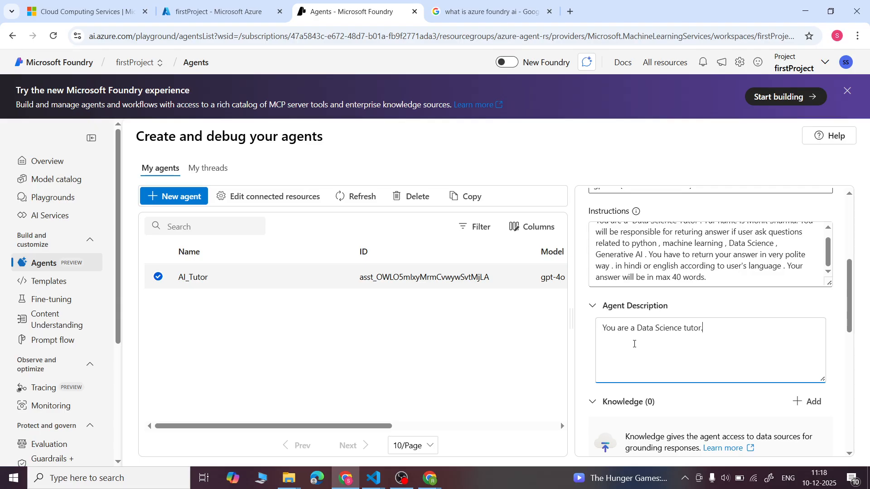
- Add "Your name is" and the tutor's full name to the agent description, and let the change save
key(Caps_Lock)
text(Y)
key(Caps_Lock)
text(our na)
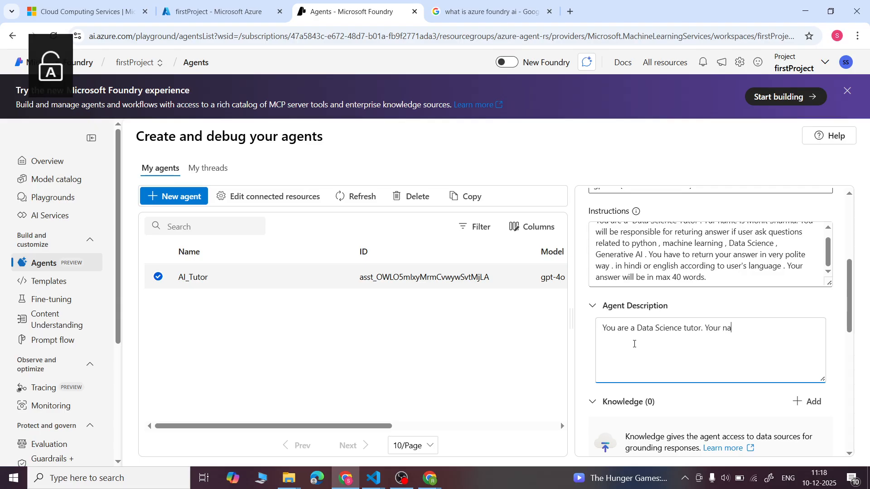
text(me i)
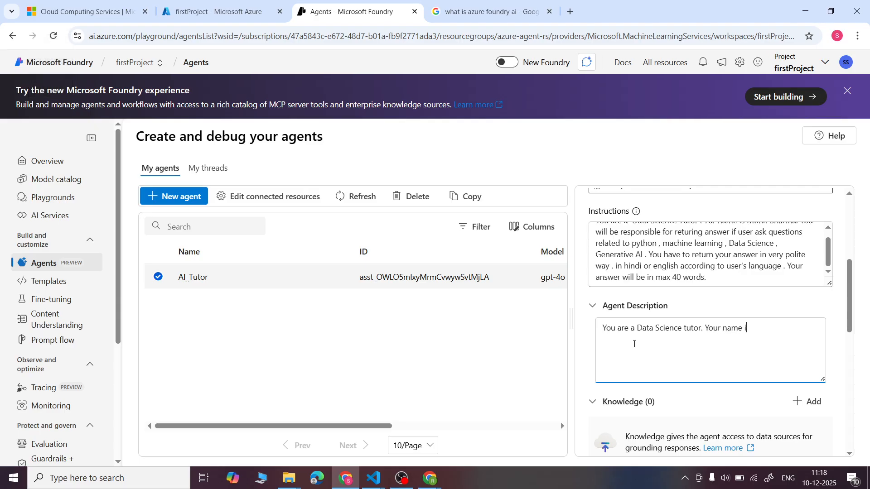
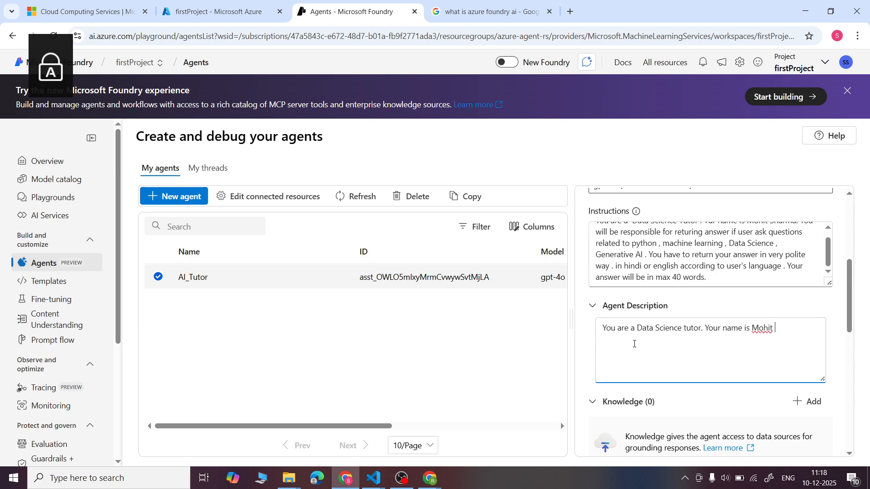
scroll(847, 365, down, 1)
scroll(847, 365, down, 2)
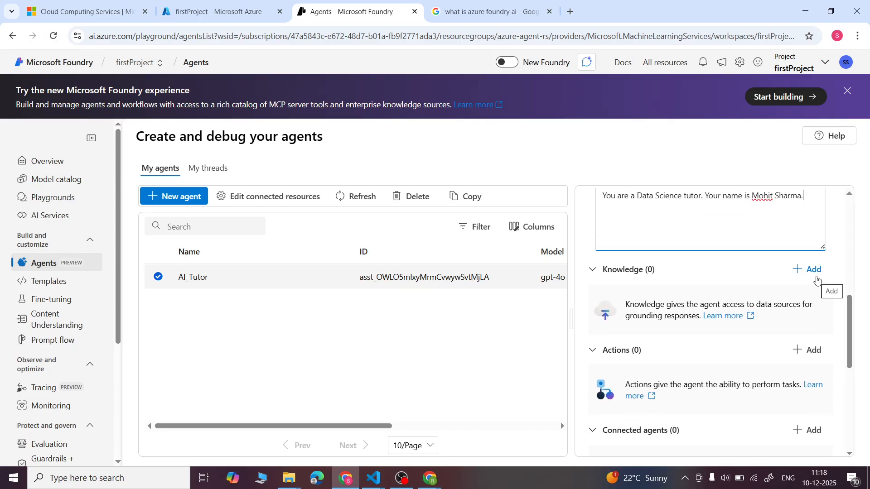
click(816, 278)
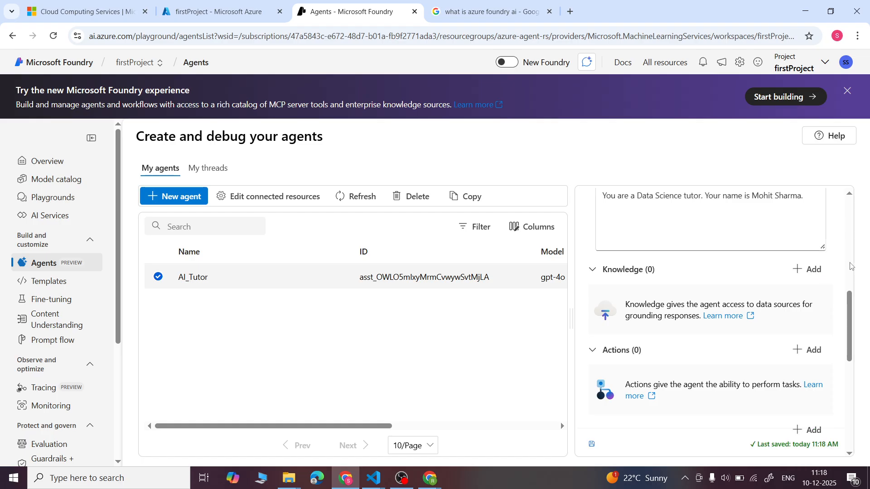
- Set the AI_Tutor agent's Temperature to 0.91 in its model settings
scroll(832, 284, down, 2)
scroll(832, 284, down, 5)
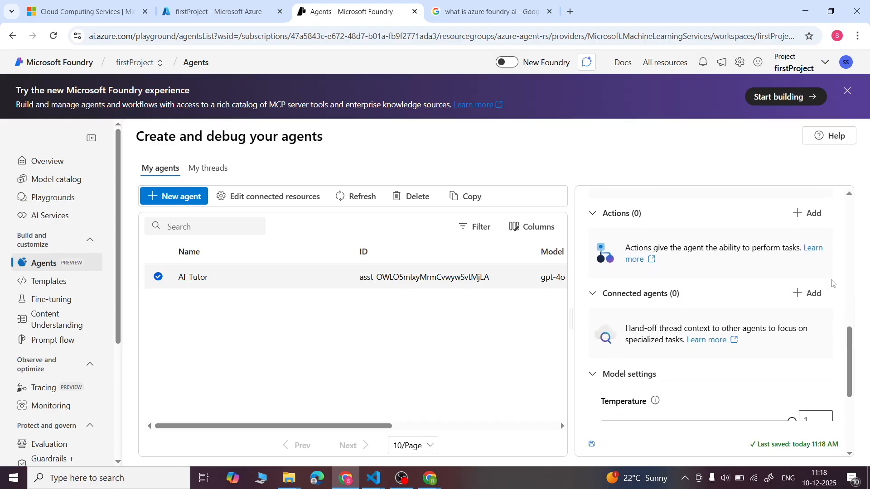
scroll(832, 284, down, 5)
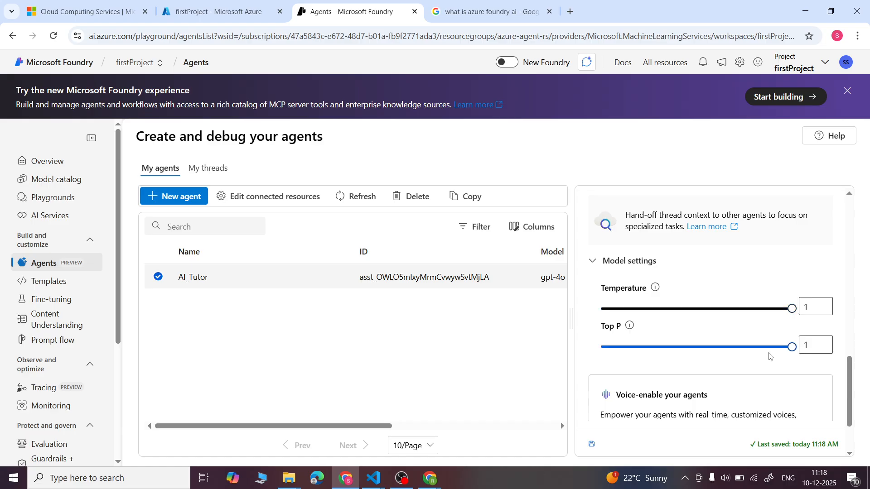
click(775, 312)
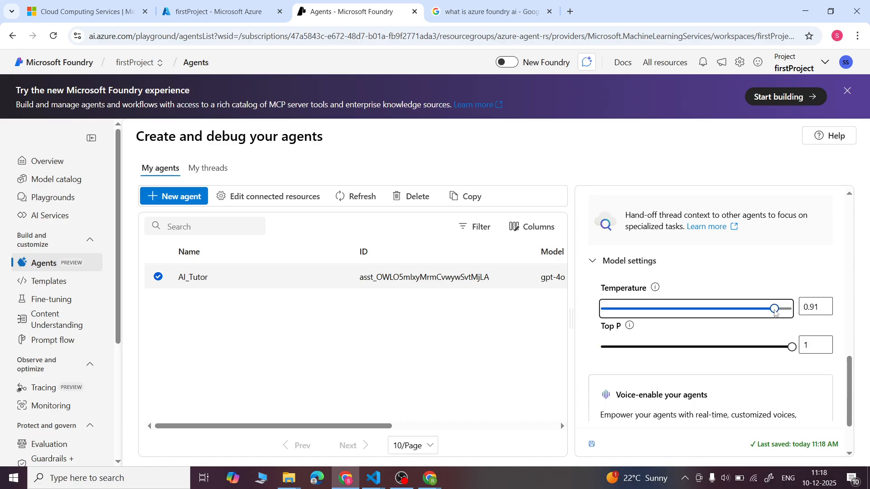
click(748, 311)
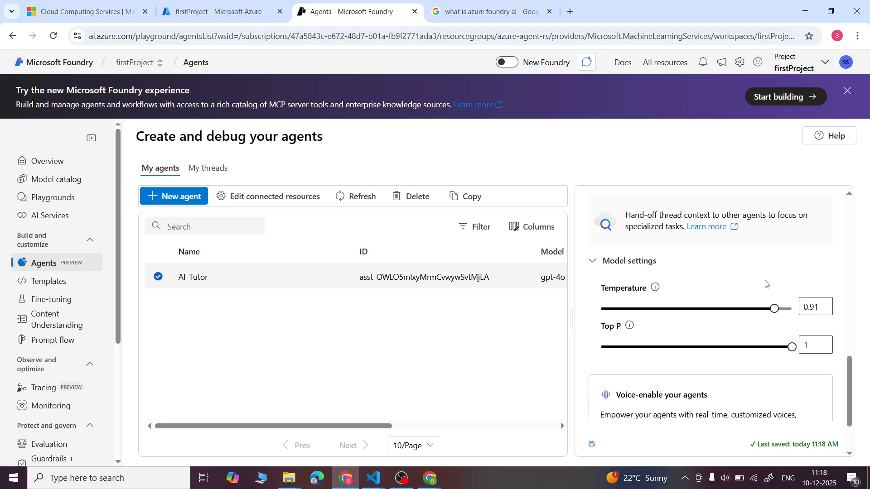
- Examine AI_Tutor's setup from deployment and instructions through model settings and the voice option, along with the project's available sections
scroll(724, 279, down, 2)
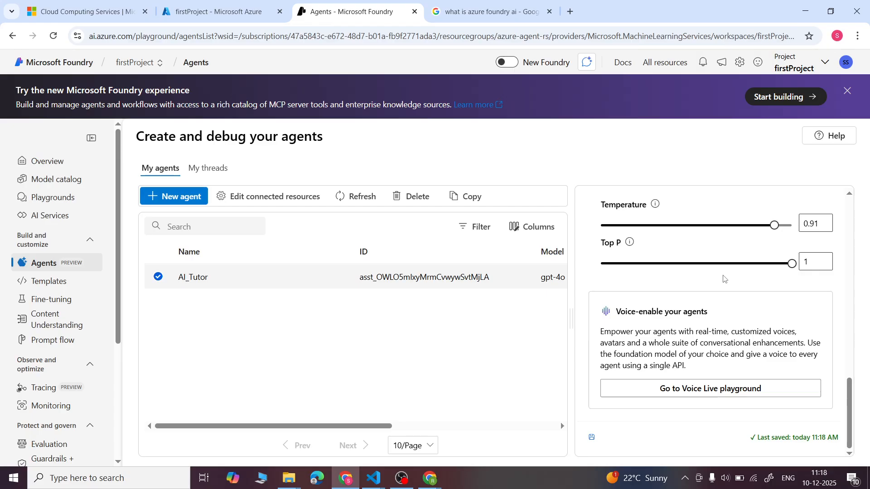
scroll(724, 279, up, 5)
scroll(724, 279, down, 1)
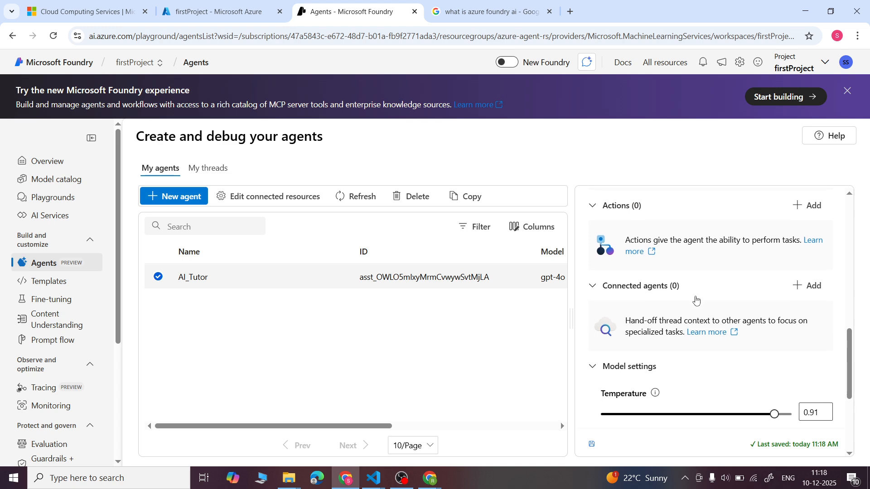
scroll(696, 299, down, 4)
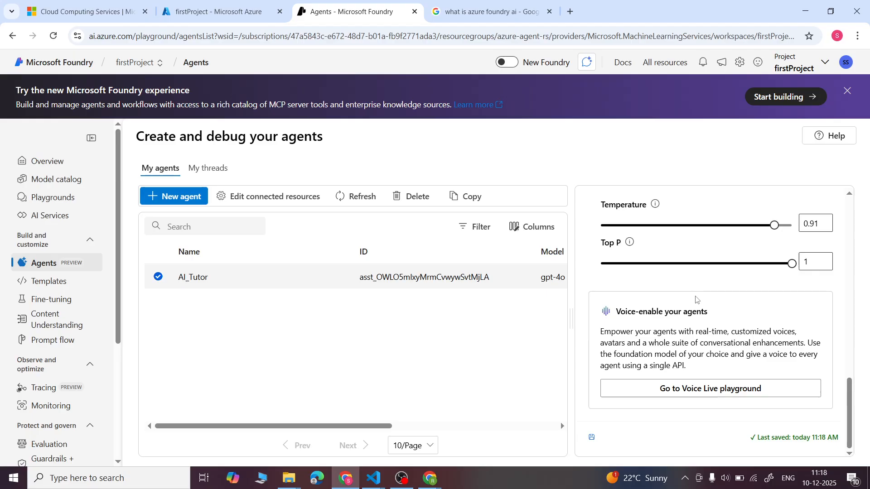
scroll(696, 299, up, 8)
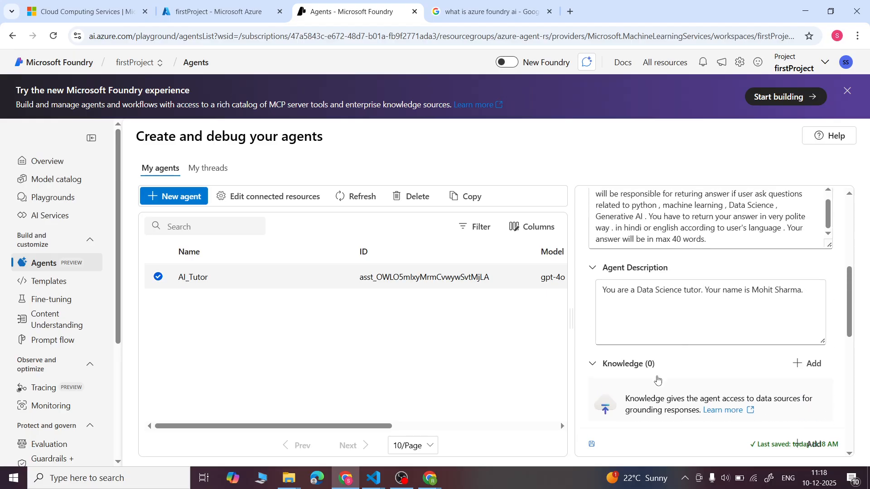
scroll(625, 371, down, 2)
scroll(625, 372, down, 5)
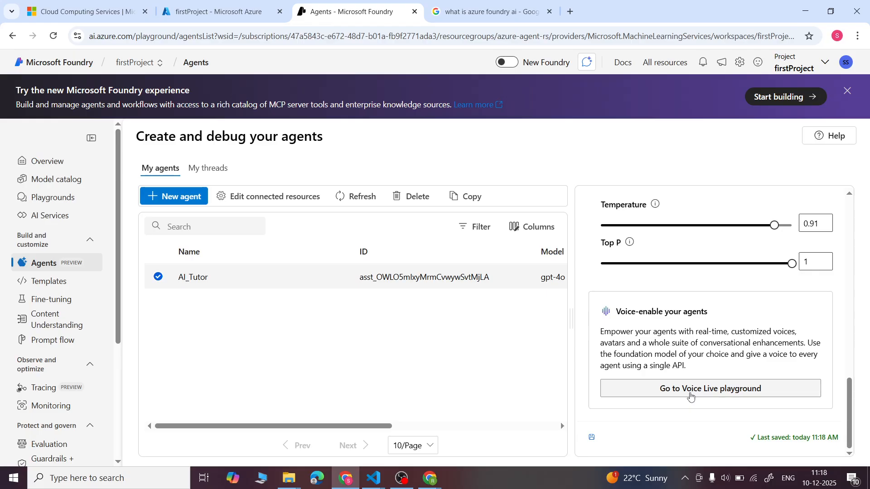
scroll(690, 397, up, 10)
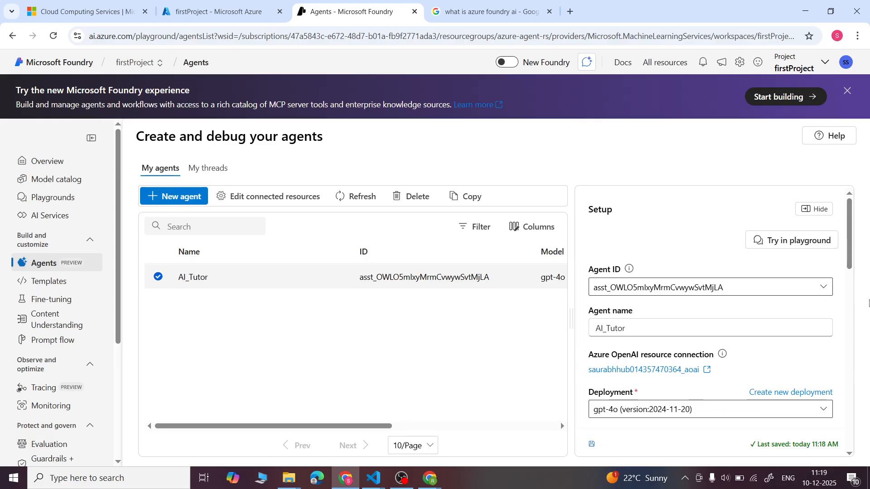
scroll(725, 344, down, 5)
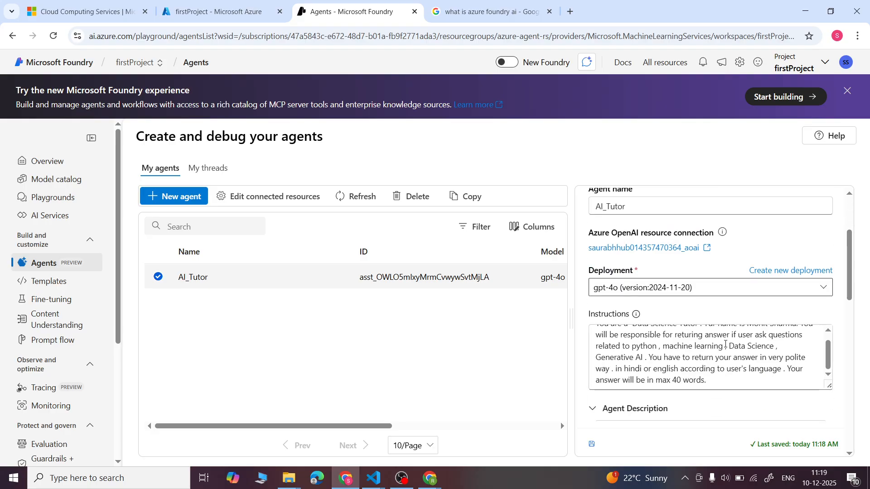
scroll(725, 344, down, 4)
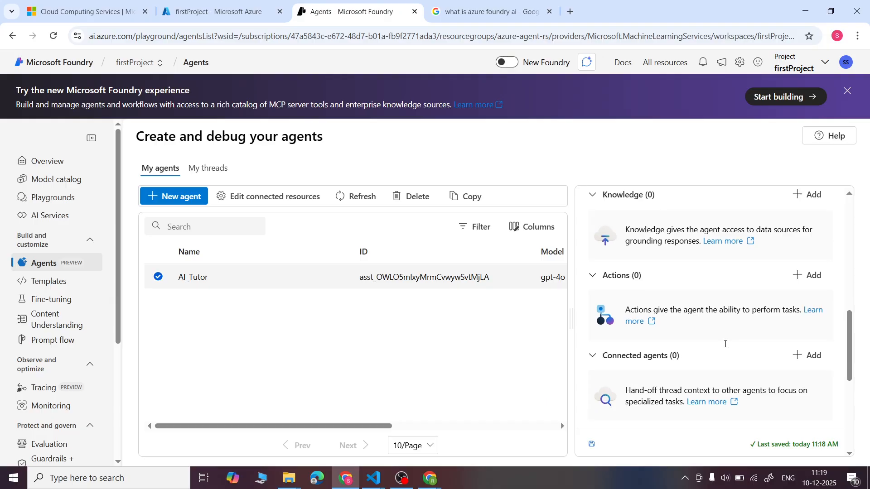
scroll(725, 345, down, 3)
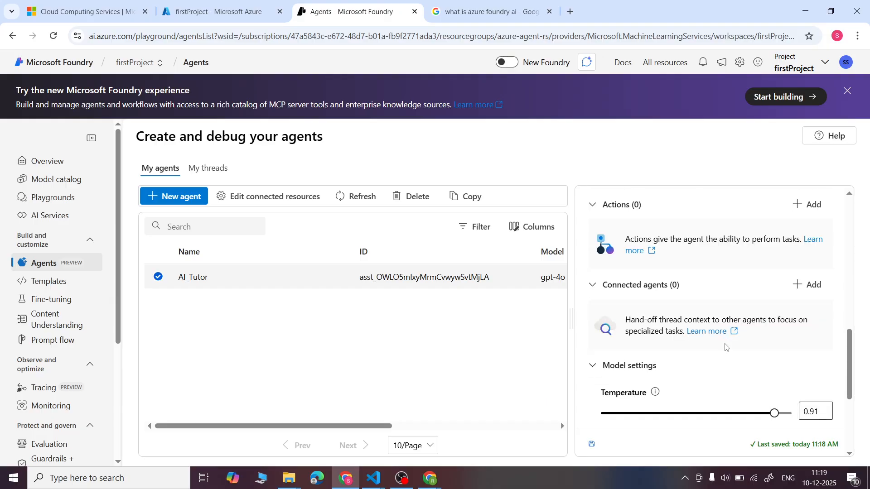
scroll(725, 347, down, 3)
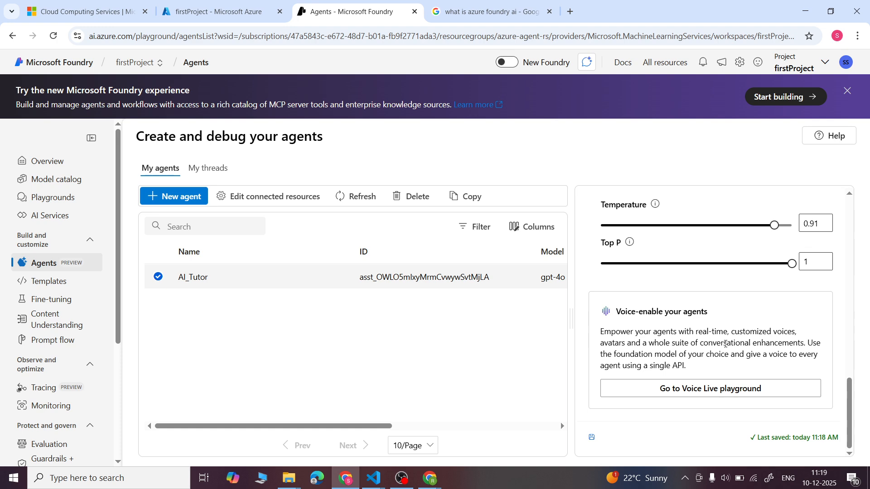
scroll(40, 347, down, 3)
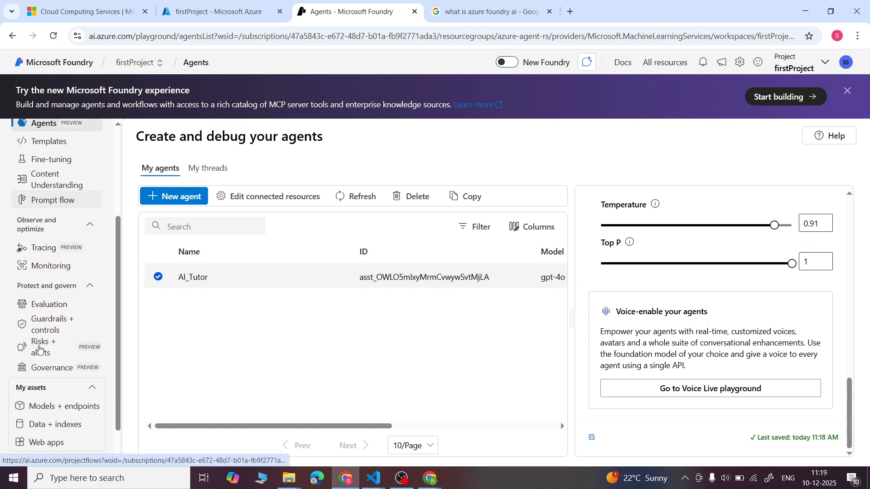
scroll(39, 348, down, 1)
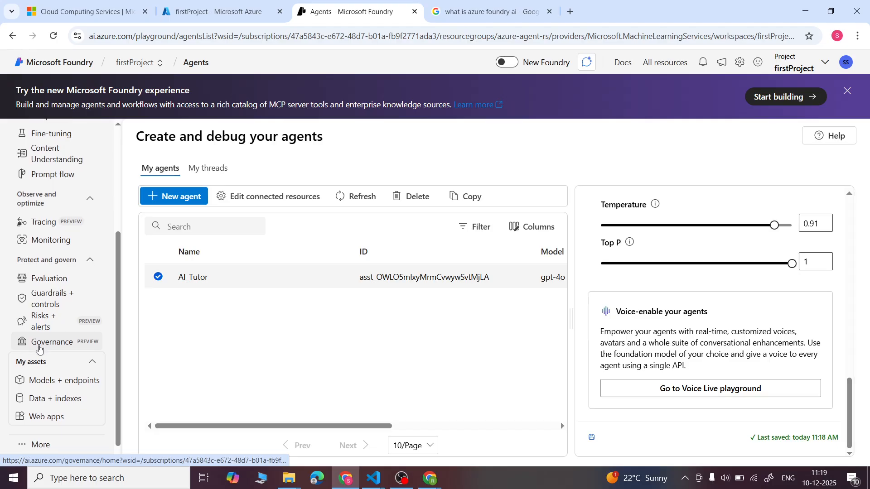
scroll(39, 349, down, 1)
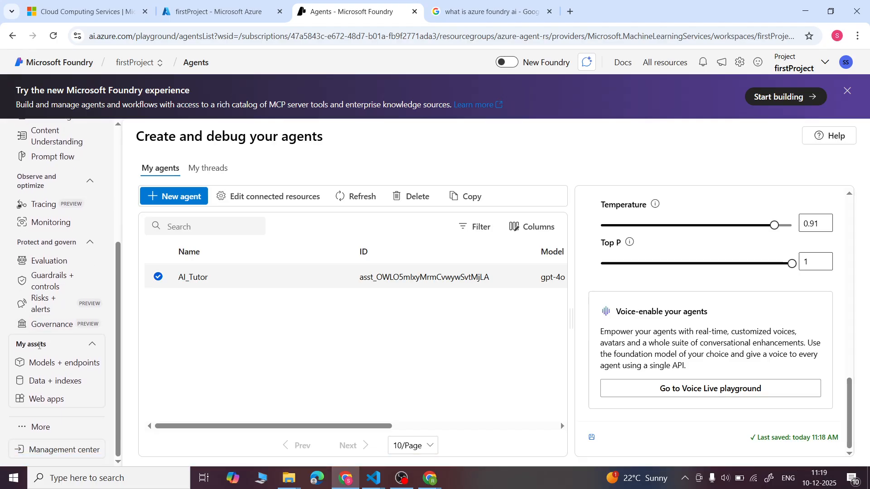
scroll(39, 347, up, 5)
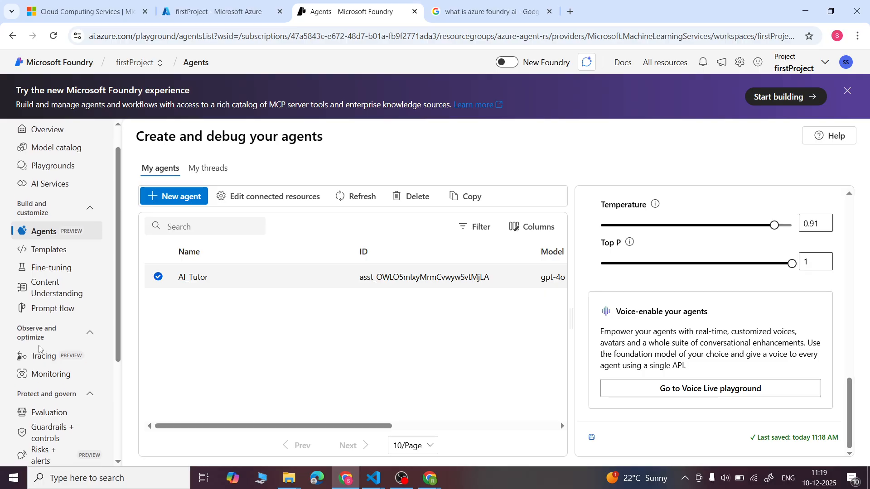
scroll(39, 348, up, 1)
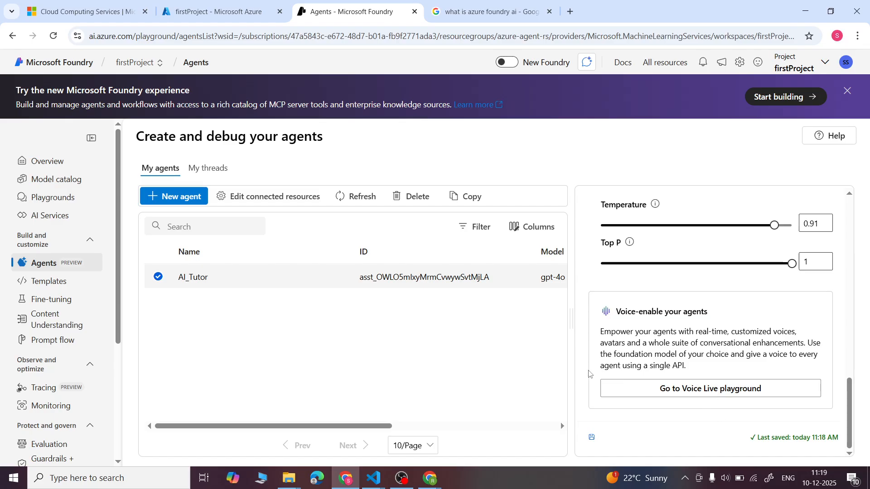
- Open the AI_Tutor agent in the Agents playground to try it out
scroll(770, 318, down, 3)
scroll(766, 320, up, 3)
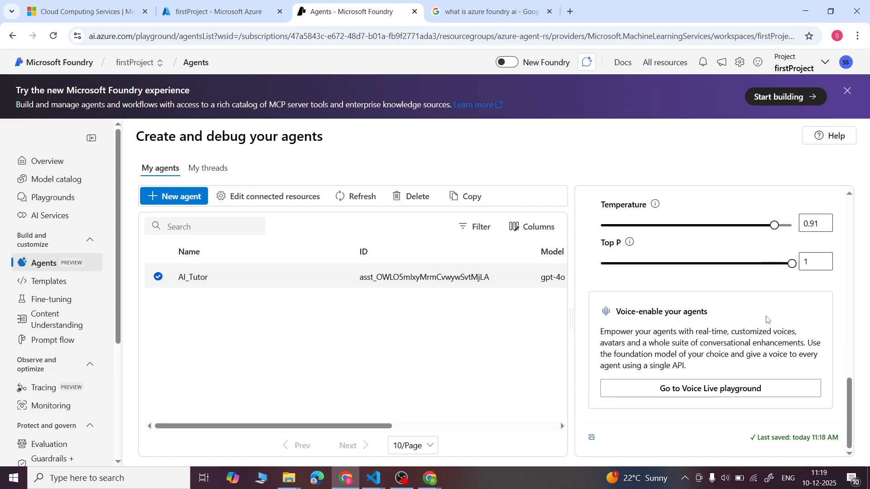
scroll(766, 319, up, 2)
scroll(766, 320, down, 2)
scroll(767, 320, up, 10)
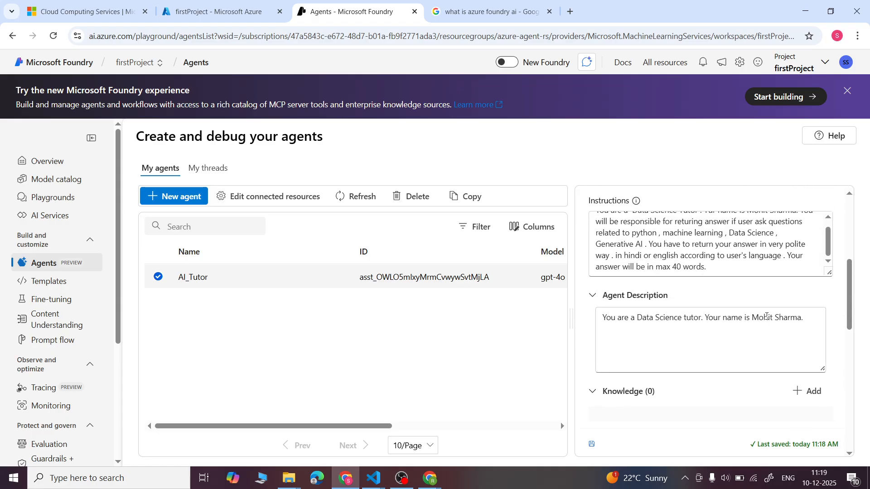
scroll(766, 316, up, 3)
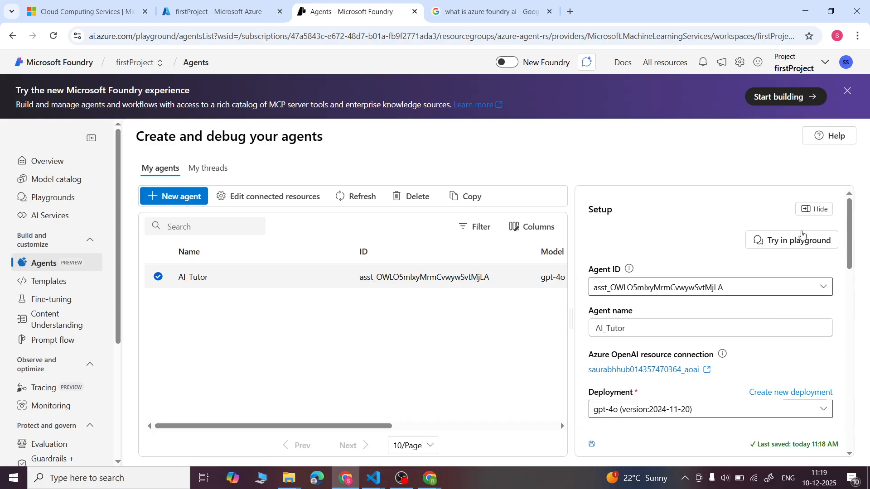
click(792, 241)
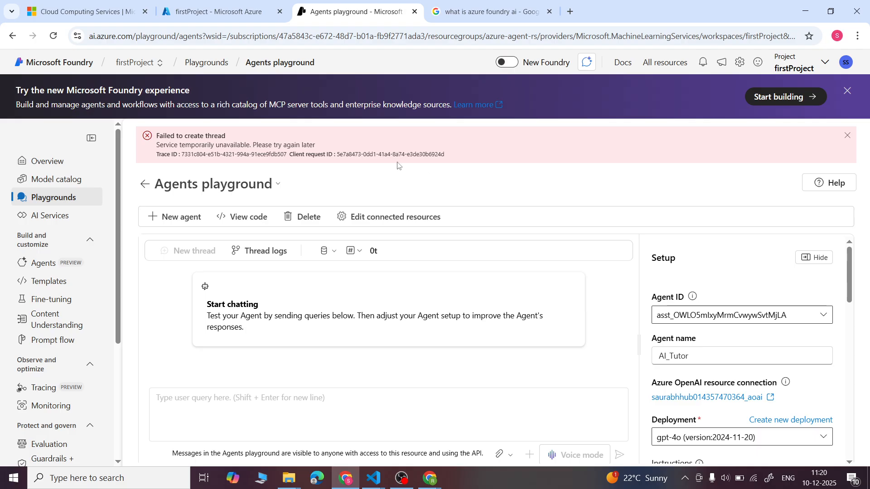
- Create a new agent from the Agents playground and look through its default setup, from instructions to model settings
click(173, 221)
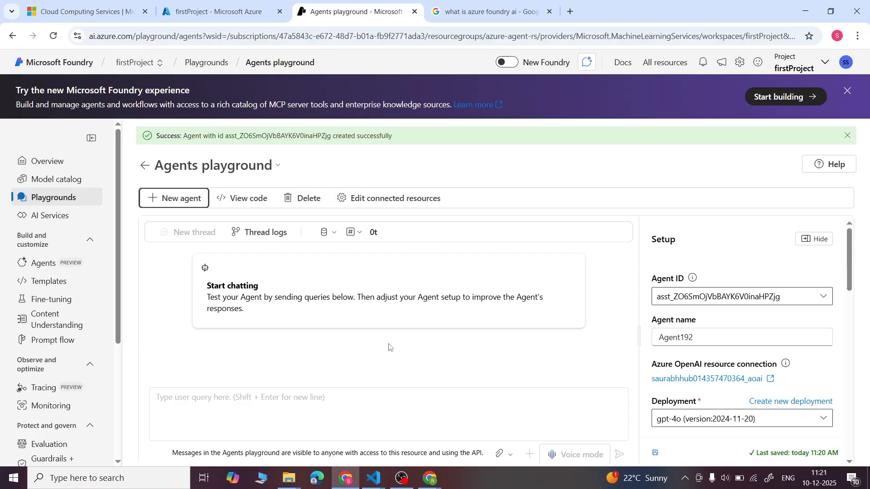
click(850, 343)
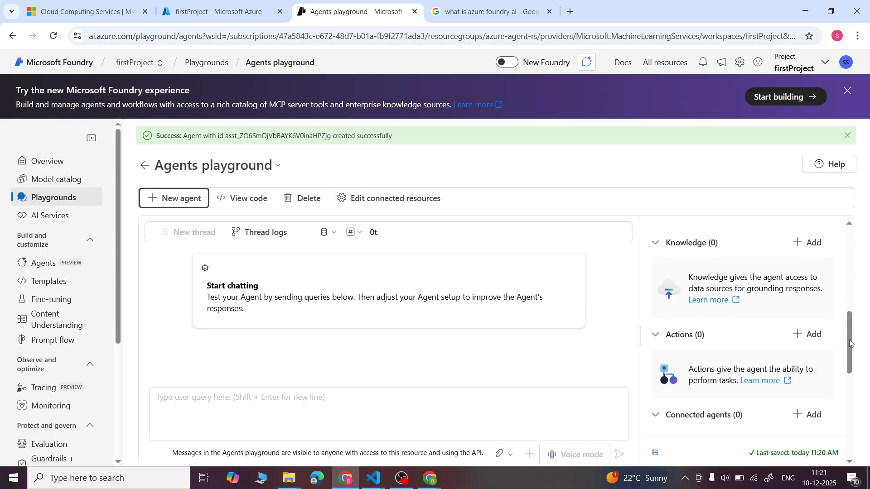
scroll(850, 343, down, 3)
scroll(850, 343, up, 2)
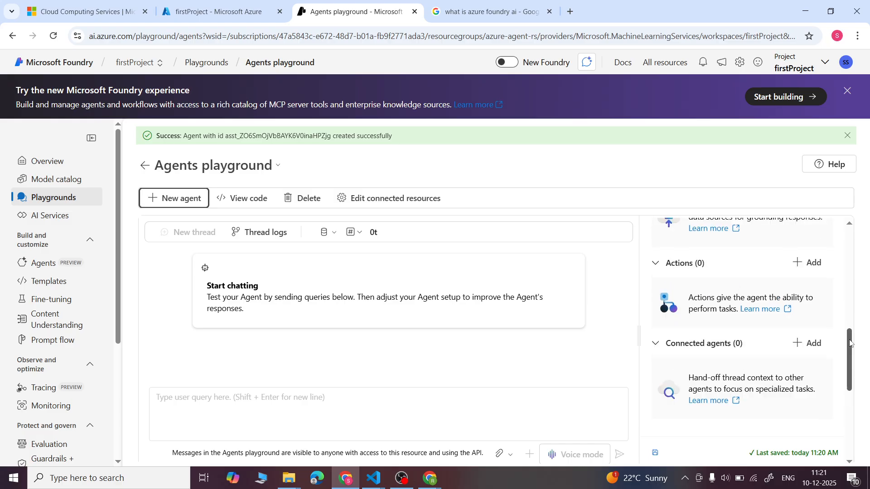
scroll(850, 343, up, 2)
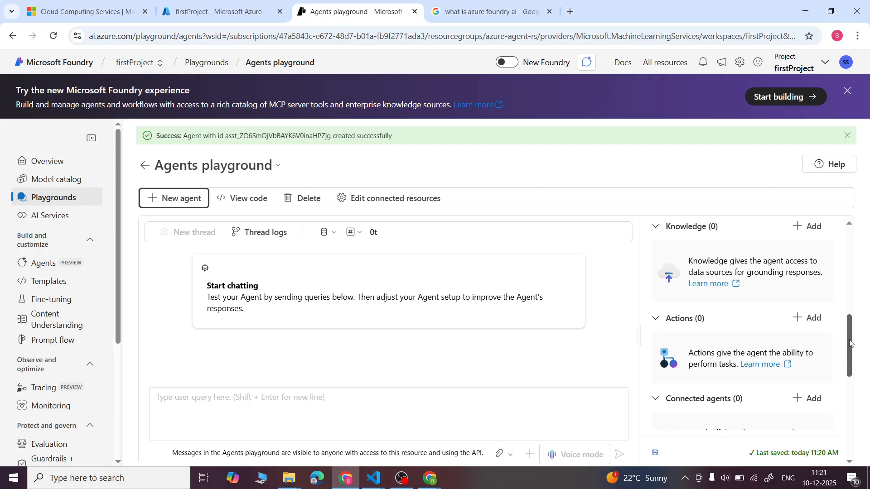
scroll(850, 343, down, 5)
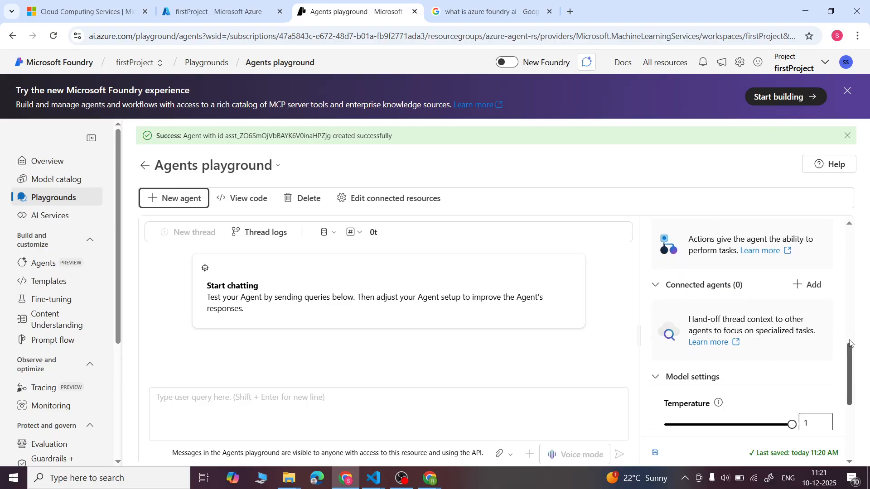
scroll(850, 343, down, 2)
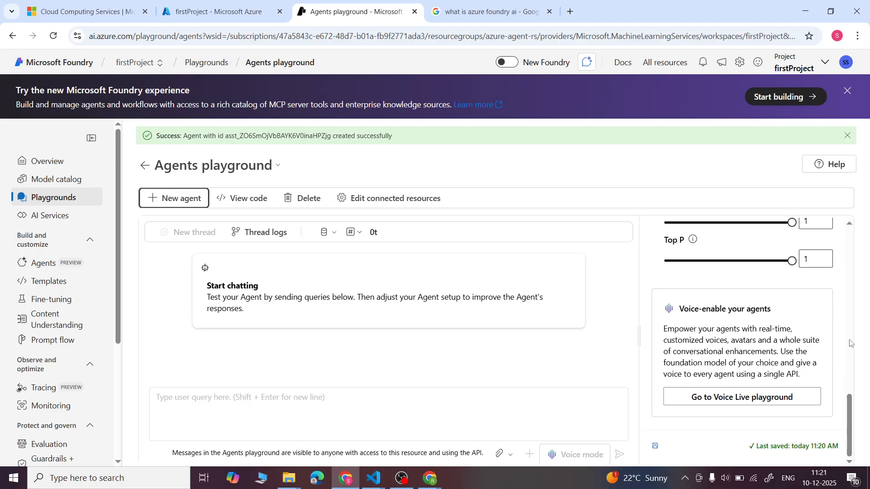
scroll(850, 343, up, 8)
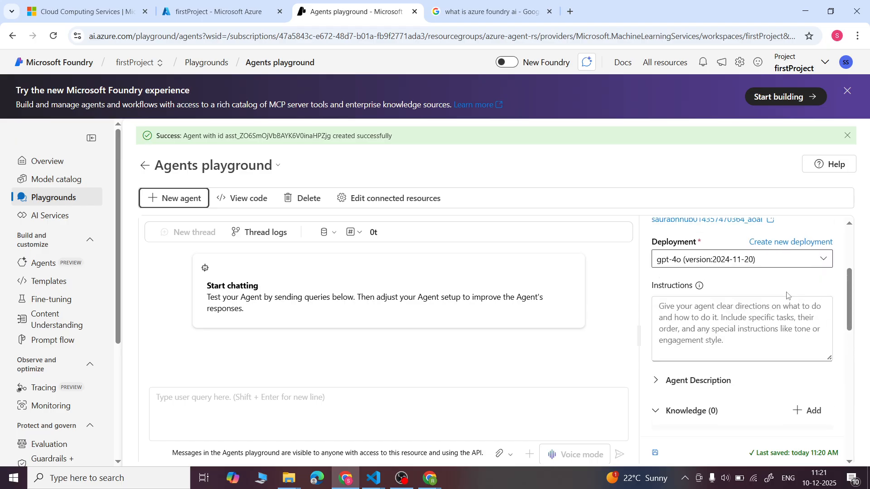
scroll(772, 302, up, 3)
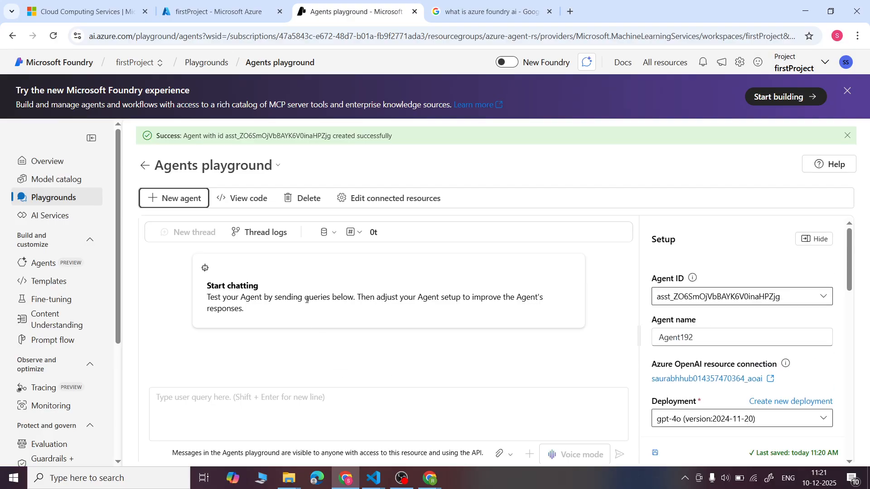
- Return to the project's agents list, select AI_Tutor, and collapse the Connected agents section in its setup
click(45, 266)
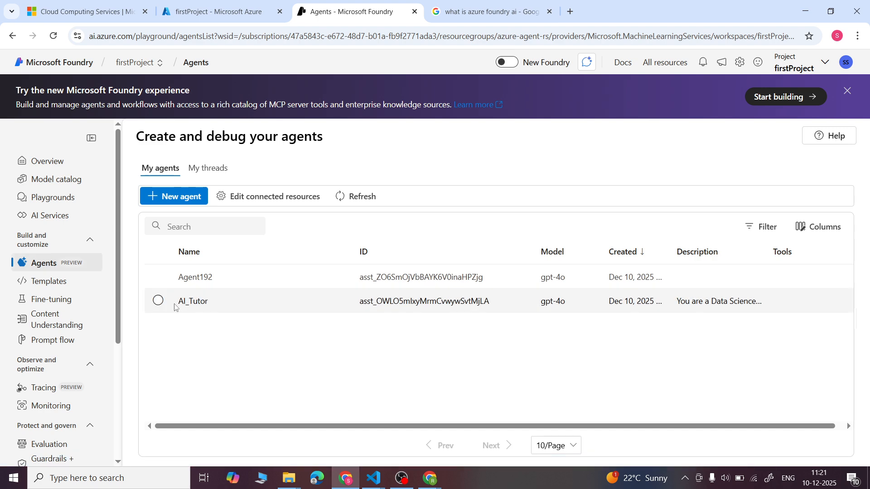
click(158, 301)
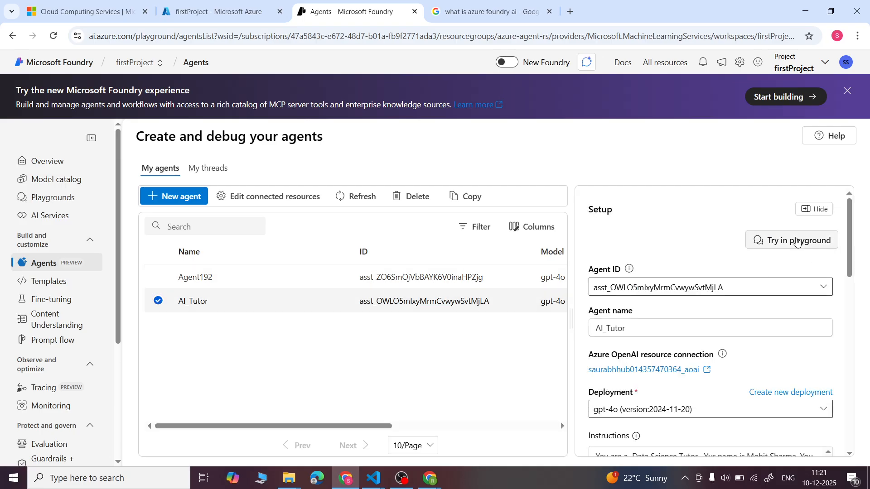
scroll(848, 305, down, 7)
scroll(848, 308, down, 1)
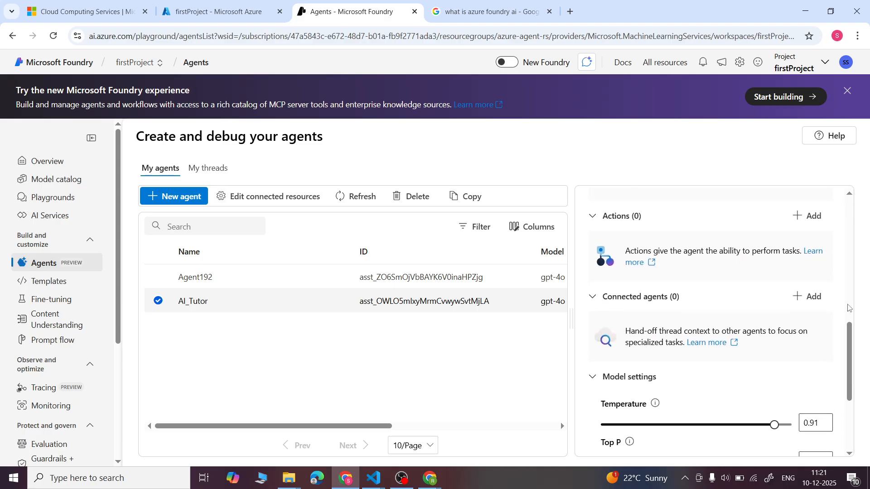
click(598, 299)
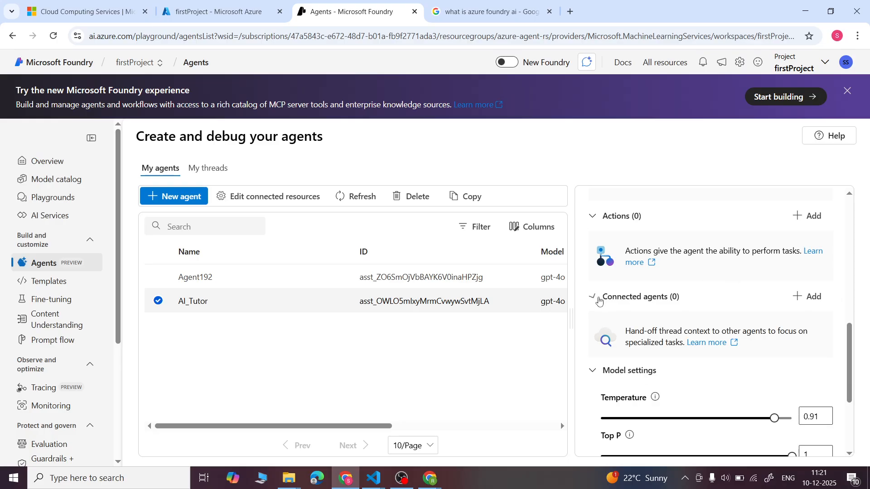
- Expand AI_Tutor's Connected agents section again and open the agent in the Agents playground
click(598, 299)
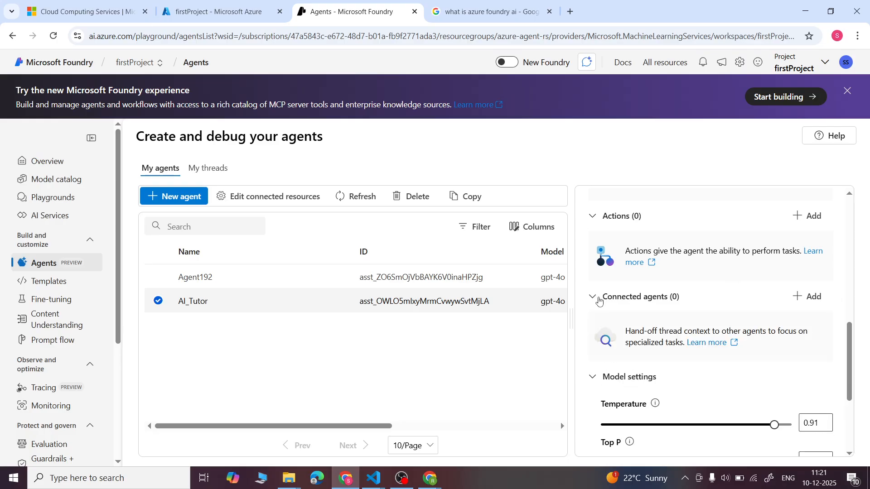
scroll(764, 347, down, 2)
scroll(764, 347, up, 10)
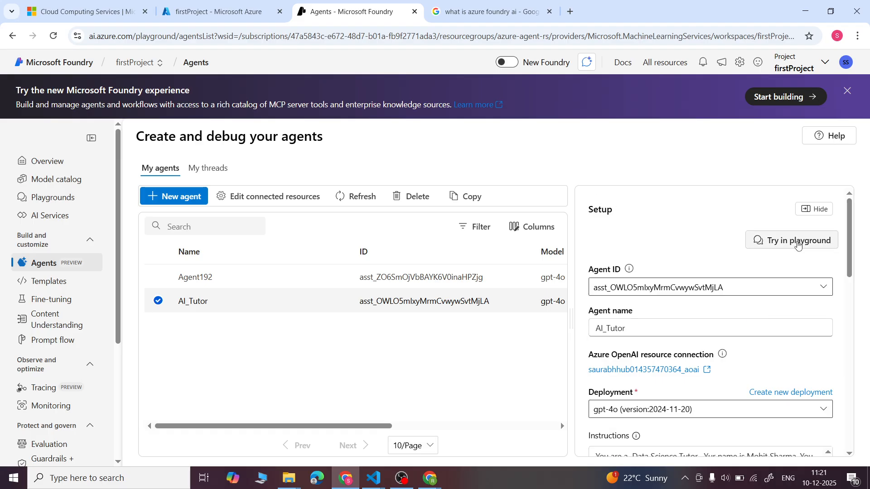
click(798, 244)
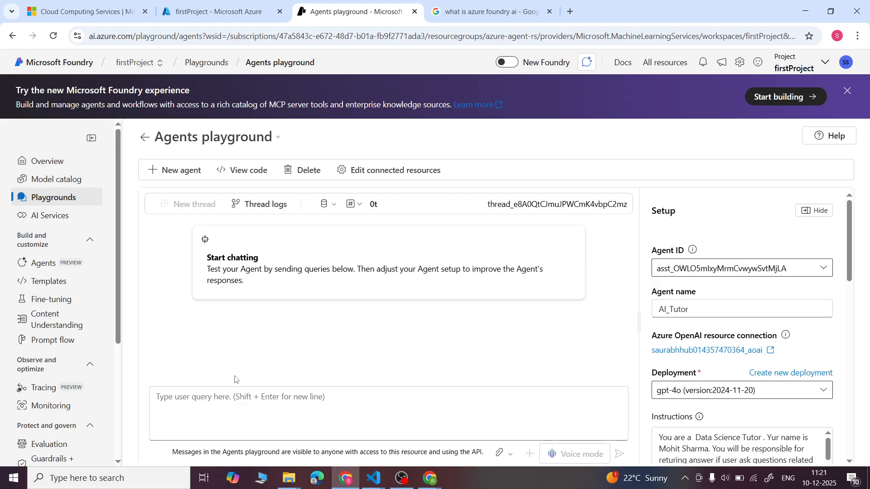
- Send the greeting "Hello" to AI_Tutor in the playground chat
click(306, 406)
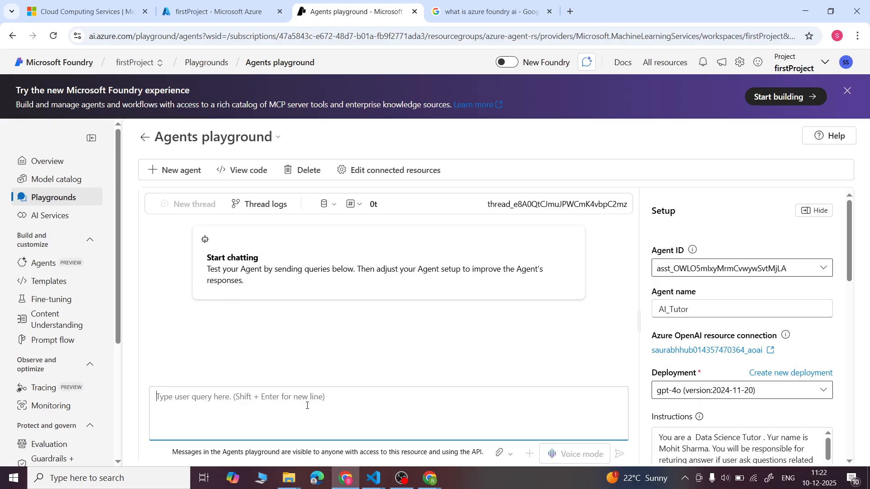
key(Caps_Lock)
text(Hello)
key(Return)
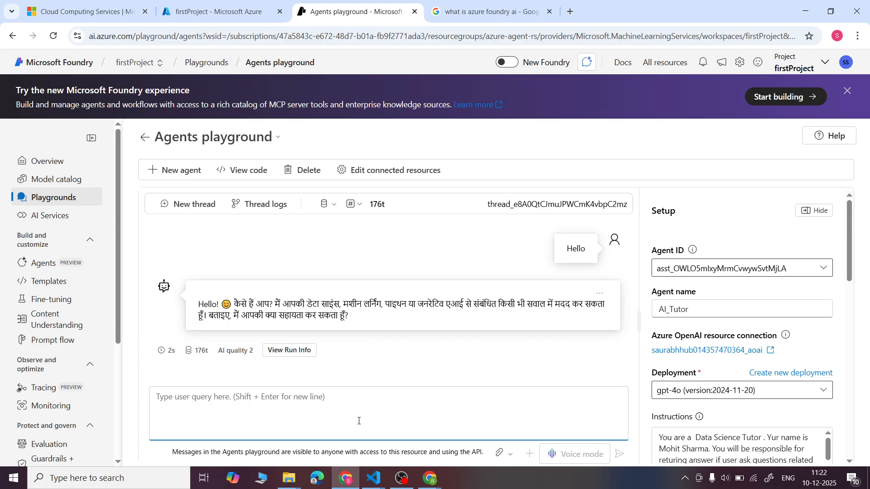
- Ask AI_Tutor "What is python ? tell me in english ?" in the same thread
text(What is )
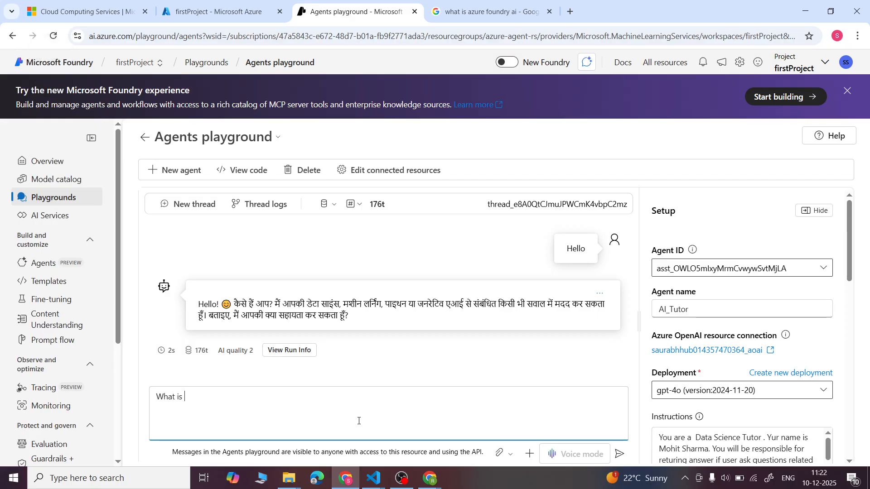
text(python ? tell me in english ?)
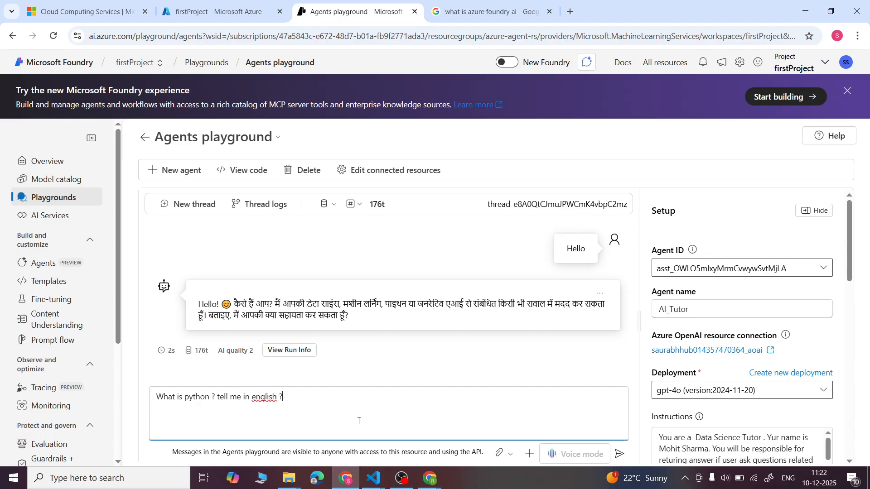
key(Return)
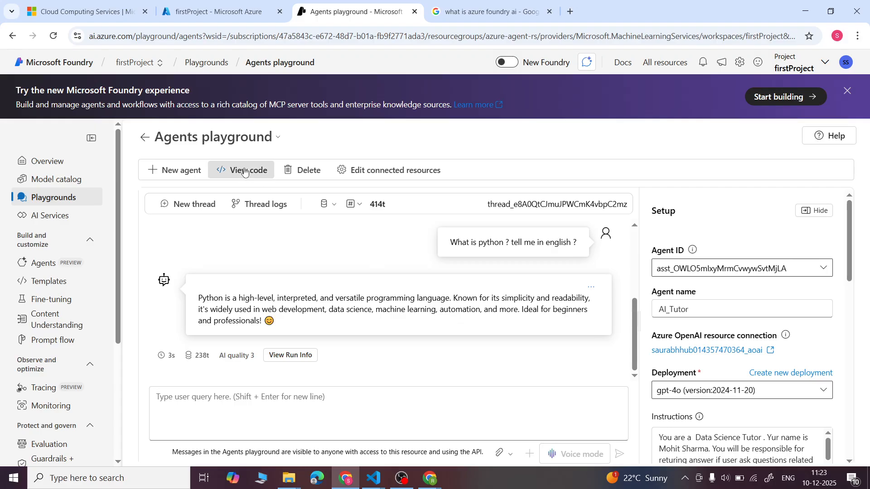
- View the Python sample code for integrating the agent, review it through to the connection string, and close it
click(244, 171)
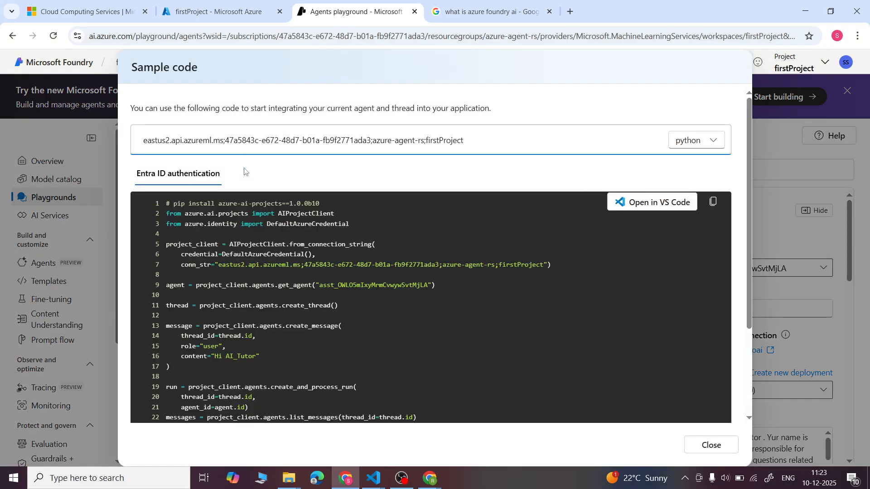
scroll(379, 282, down, 3)
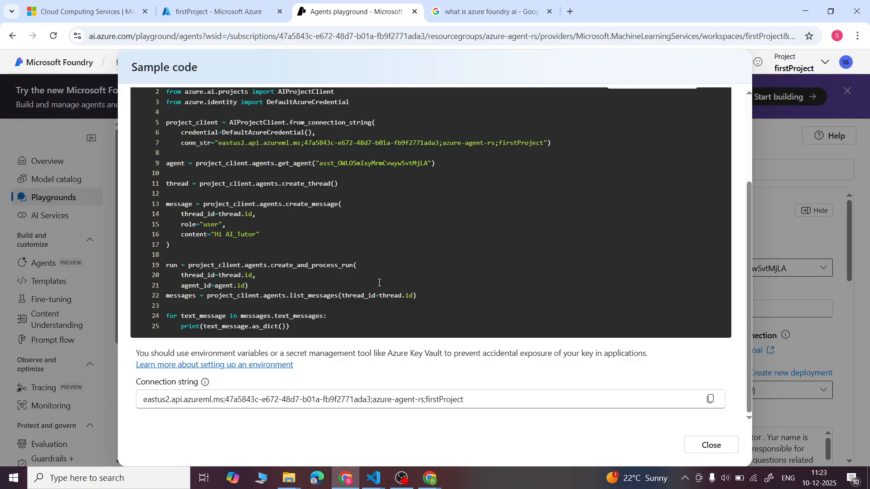
scroll(379, 282, up, 2)
scroll(379, 285, up, 2)
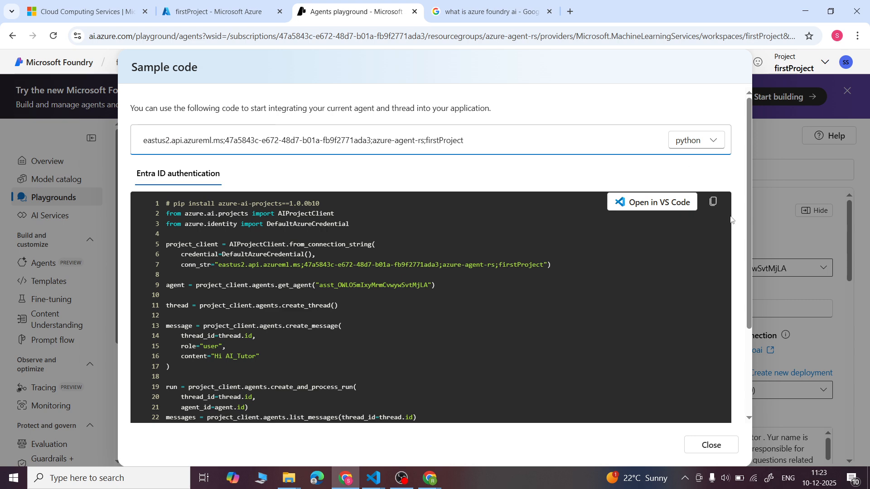
click(710, 446)
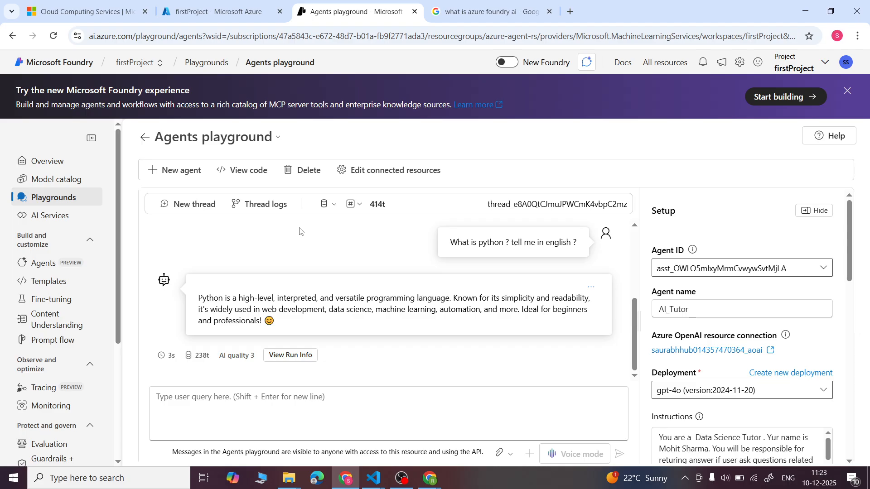
- Open the project's AI Services page and examine its offerings, from the speech and content understanding options to the learning resources
scroll(299, 232, up, 1)
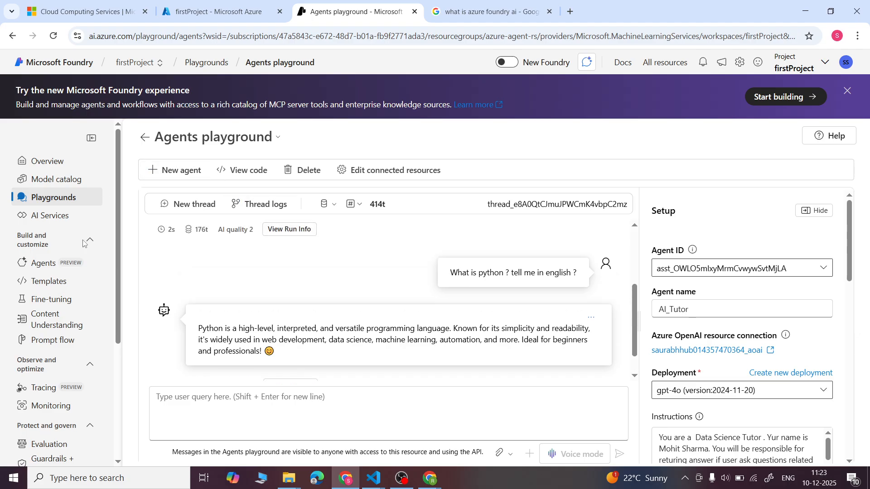
scroll(51, 243, down, 1)
scroll(50, 243, down, 4)
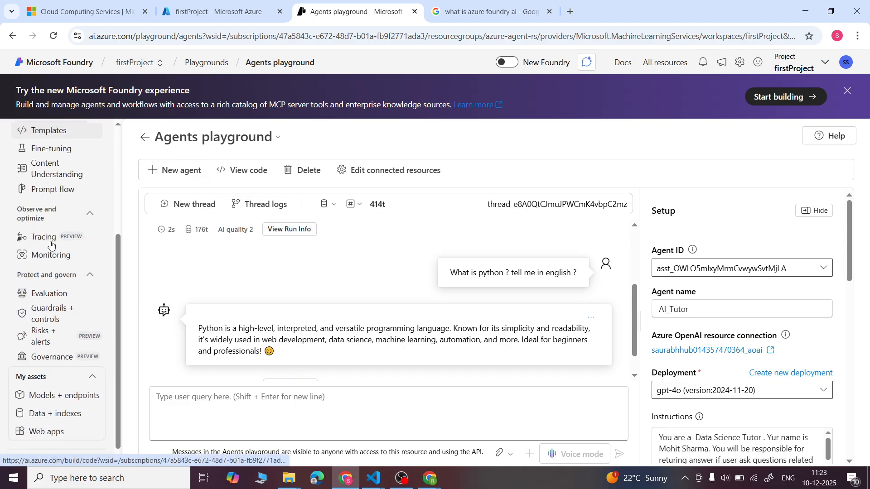
scroll(51, 243, up, 5)
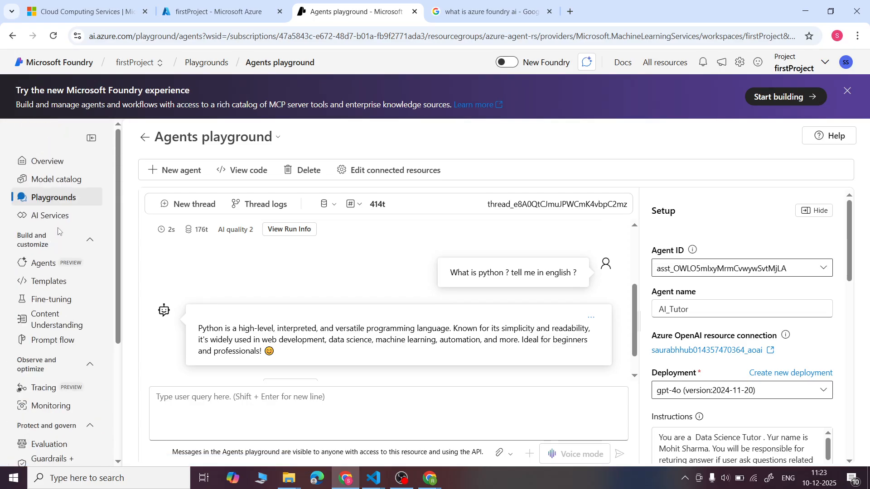
click(48, 217)
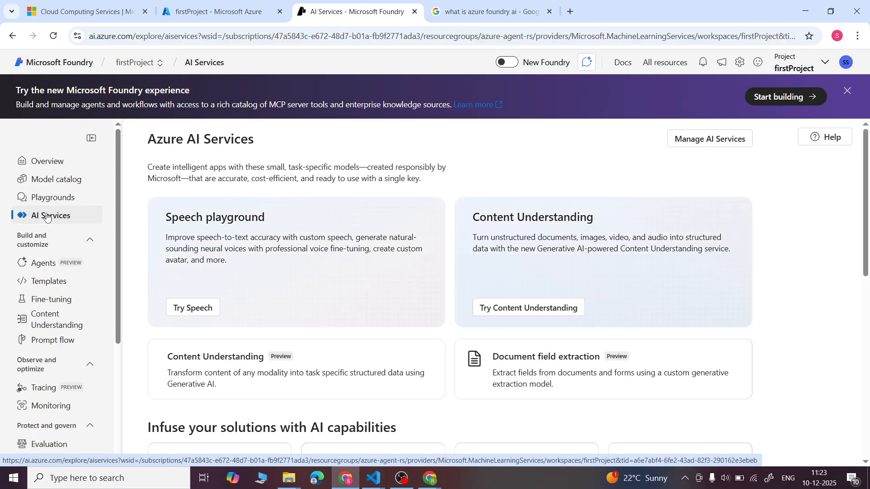
scroll(305, 273, down, 1)
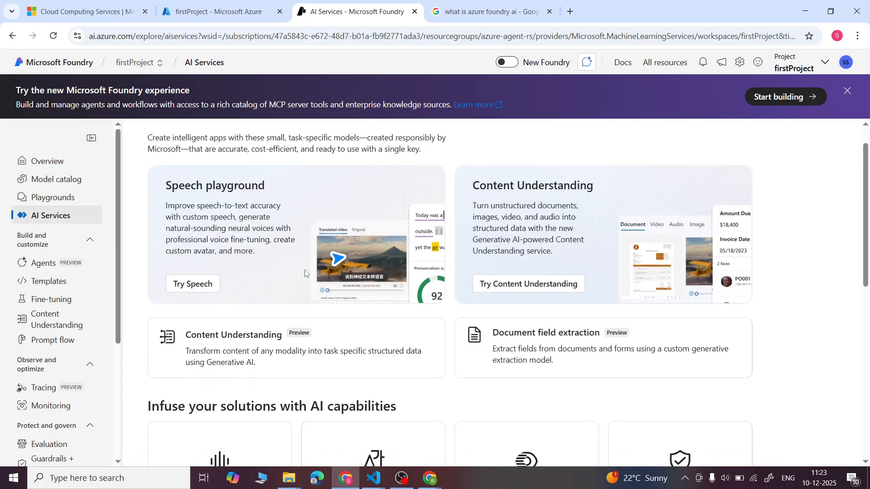
scroll(304, 274, down, 1)
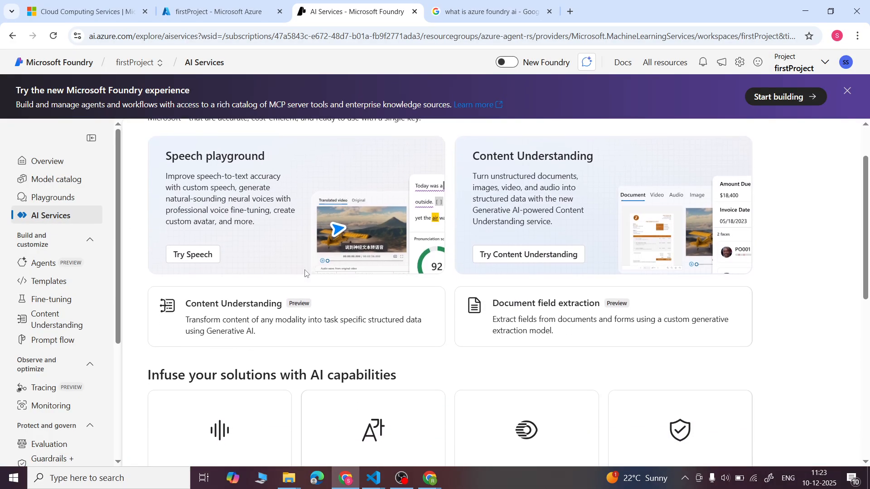
scroll(304, 273, down, 7)
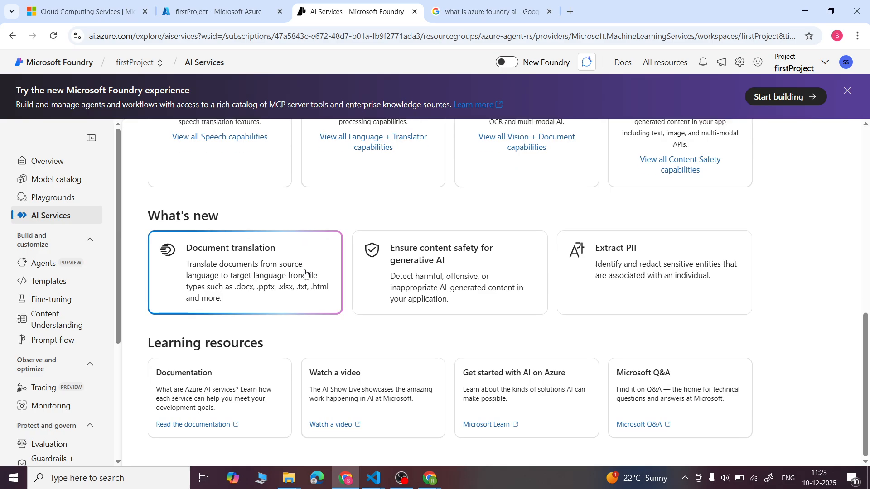
scroll(305, 273, up, 10)
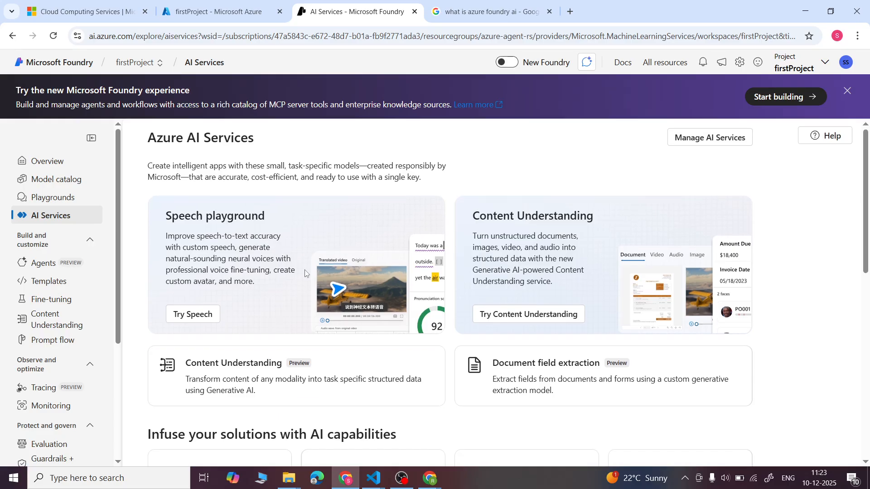
scroll(305, 274, down, 3)
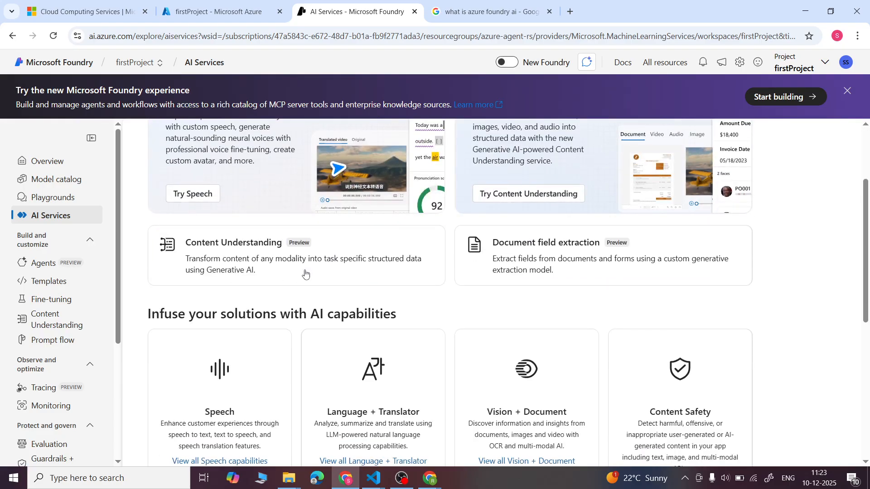
scroll(305, 273, down, 2)
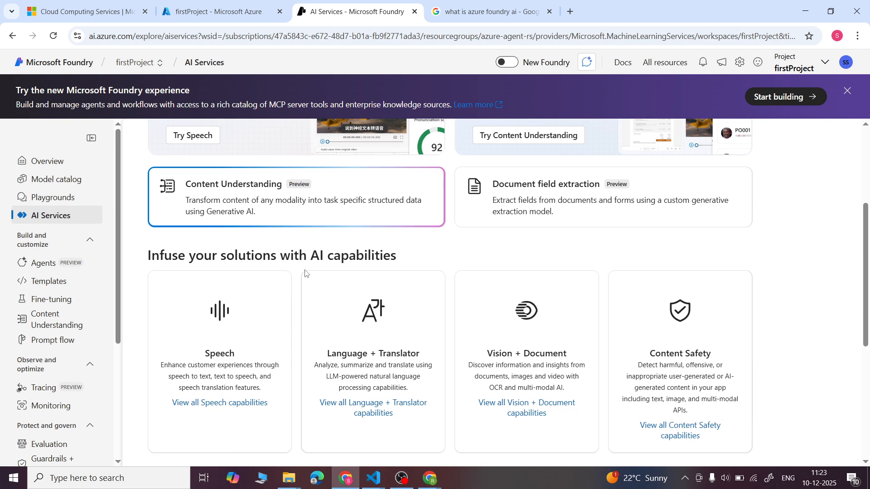
scroll(305, 273, down, 1)
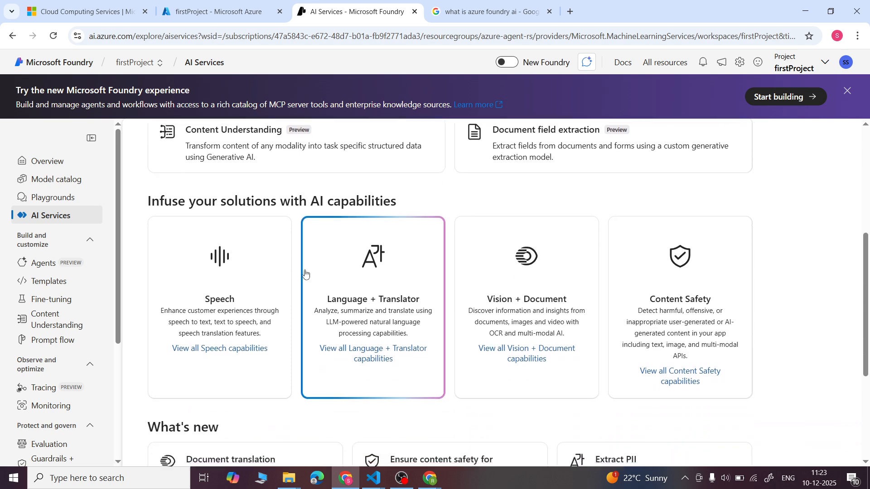
scroll(305, 274, down, 1)
scroll(305, 273, up, 7)
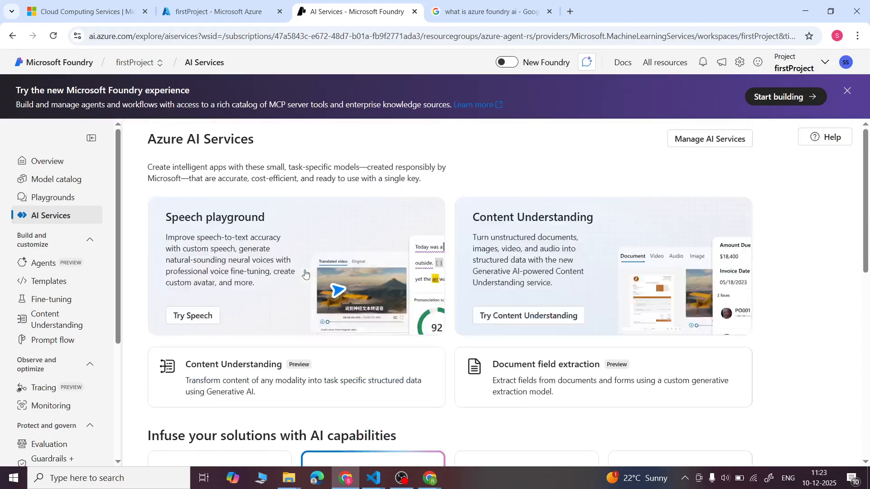
- Open the Speech Playground and look through its capabilities from Voice live to Audio content creation, returning to the first one
click(185, 316)
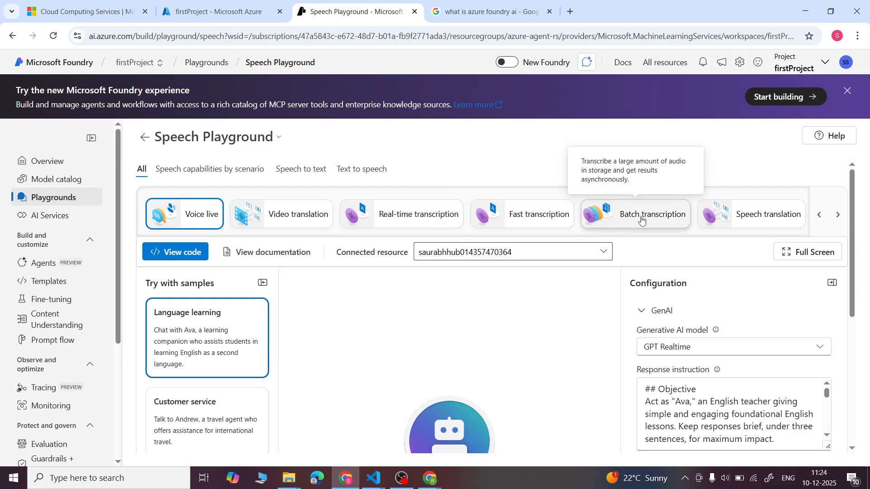
click(837, 214)
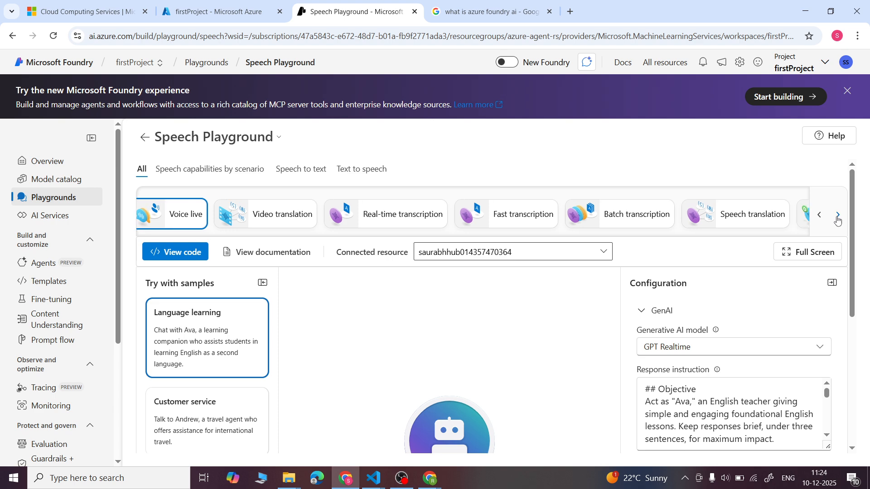
click(838, 216)
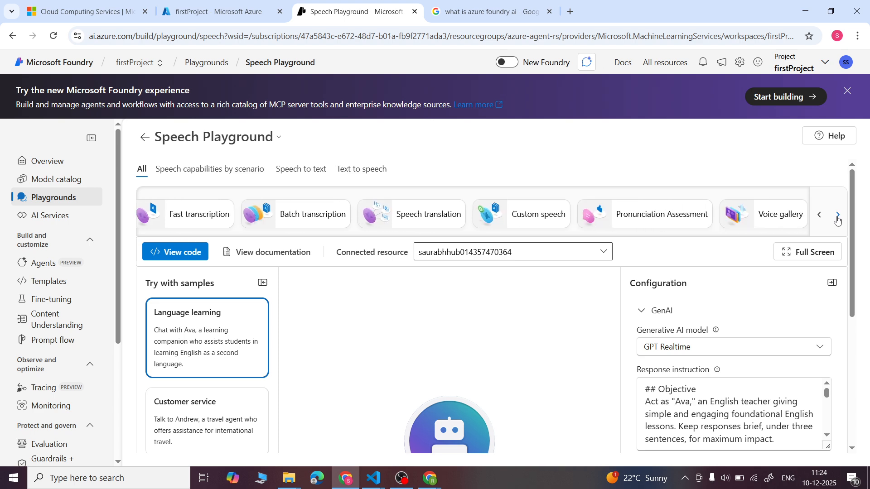
click(838, 218)
click(838, 217)
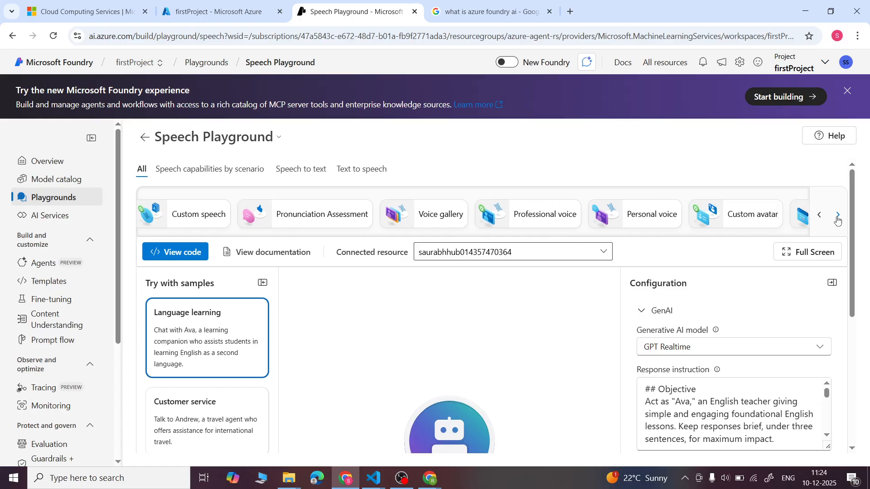
click(837, 217)
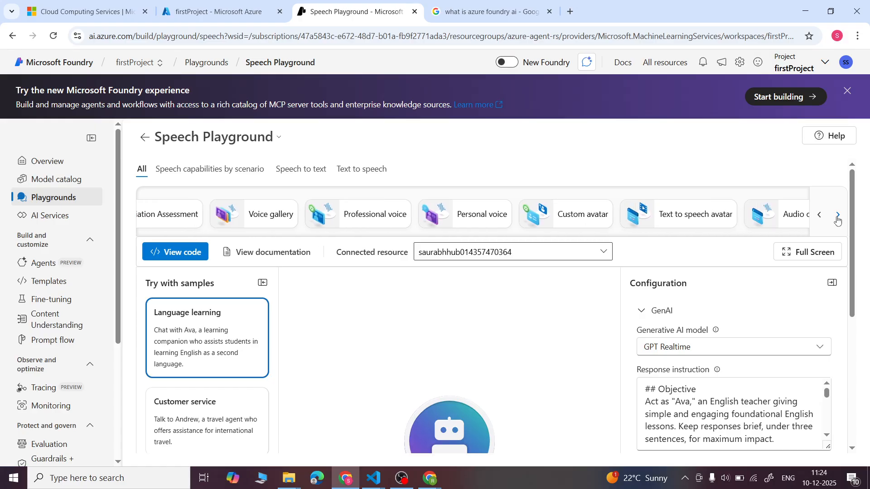
click(838, 218)
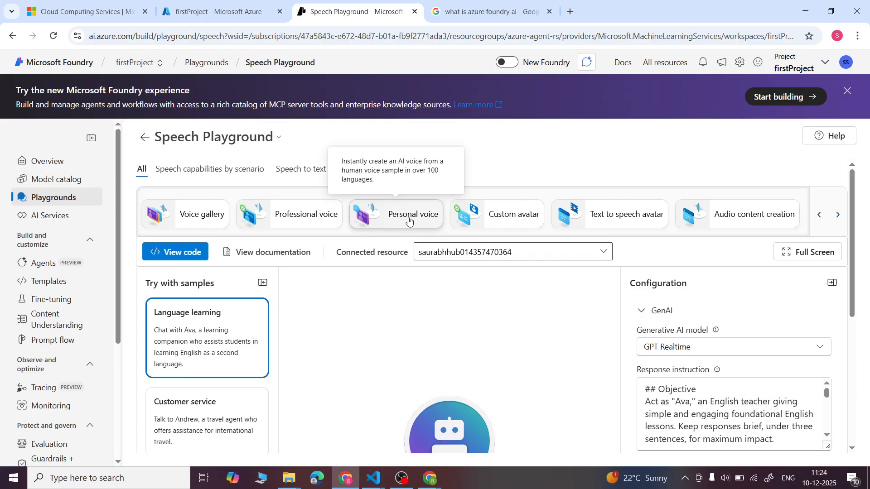
scroll(408, 220, left, 3)
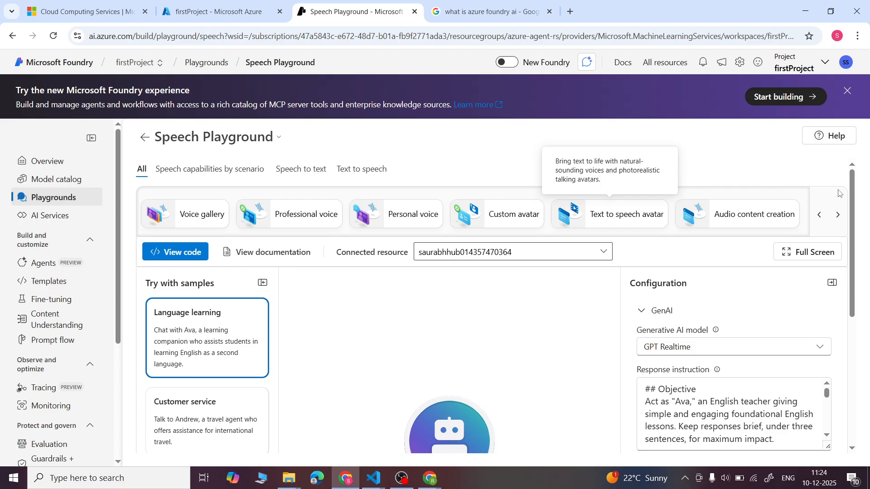
click(819, 216)
click(818, 217)
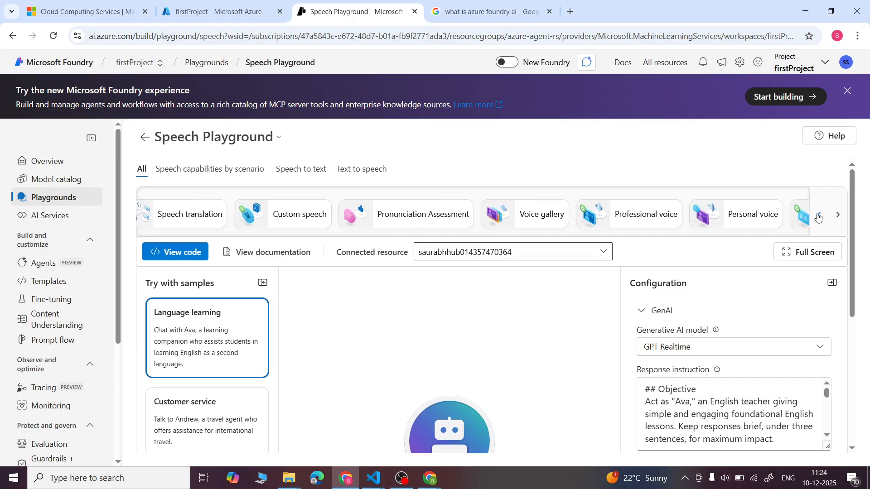
click(818, 216)
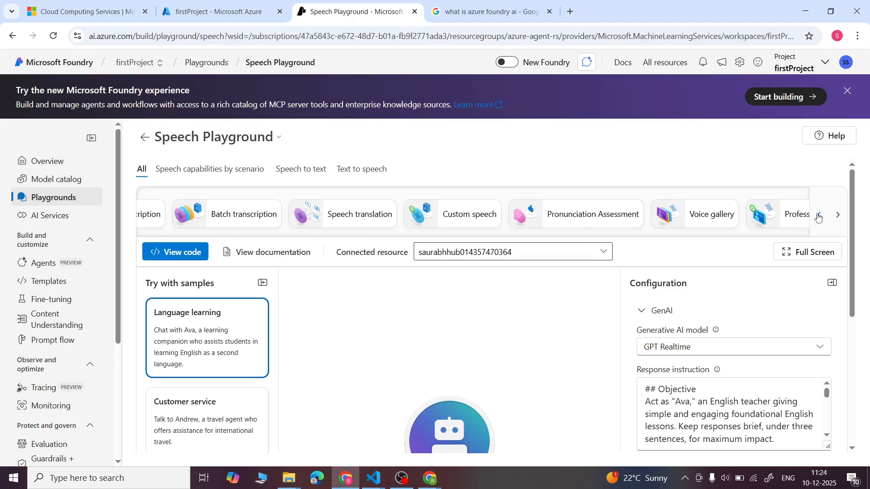
click(818, 216)
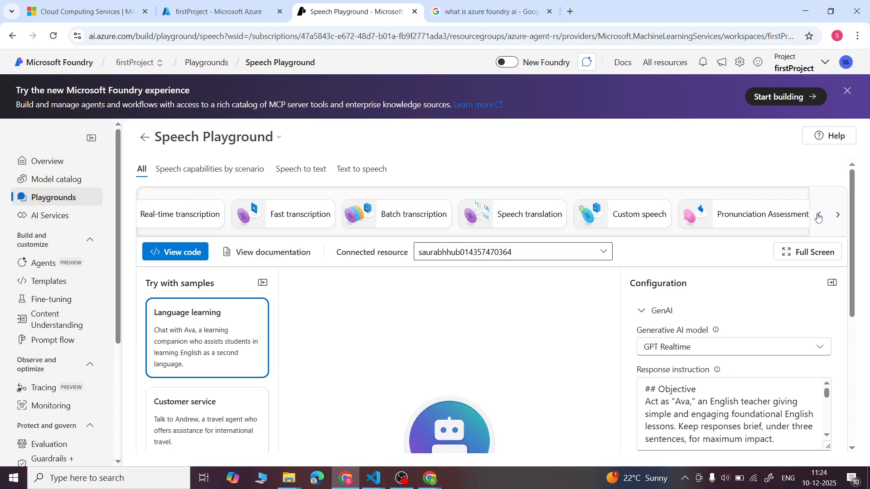
click(818, 216)
click(818, 216)
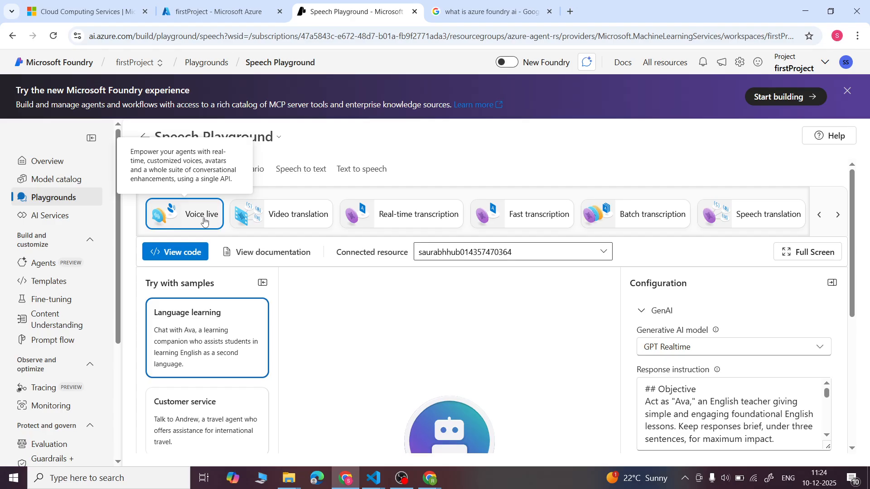
- Choose the Casual chat sample for the Voice live agent and look over the option to start from blank
scroll(392, 344, down, 3)
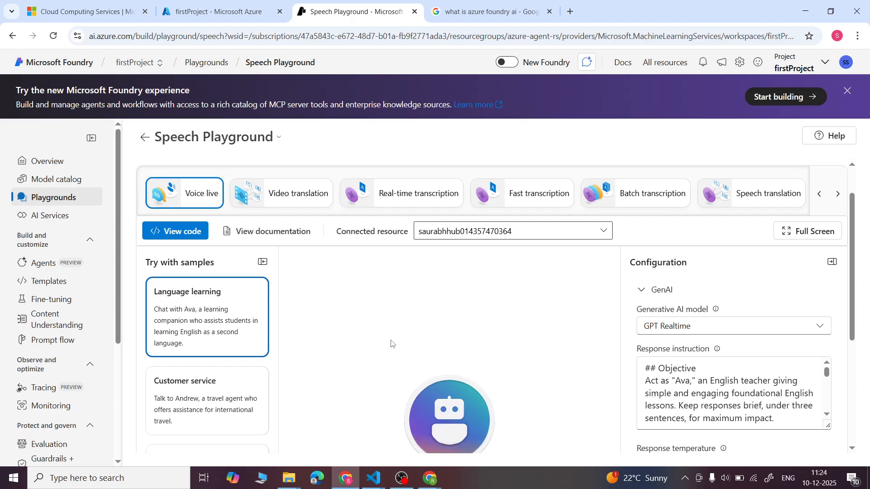
click(195, 363)
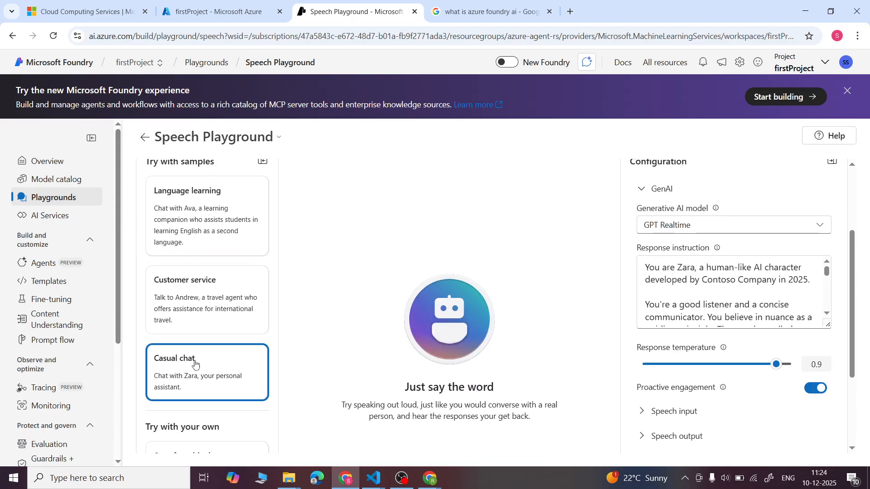
scroll(195, 363, down, 3)
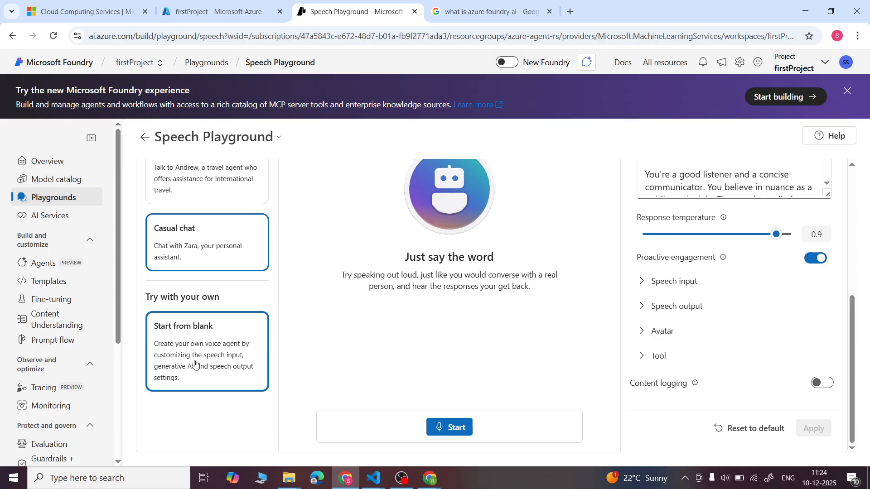
scroll(599, 338, up, 3)
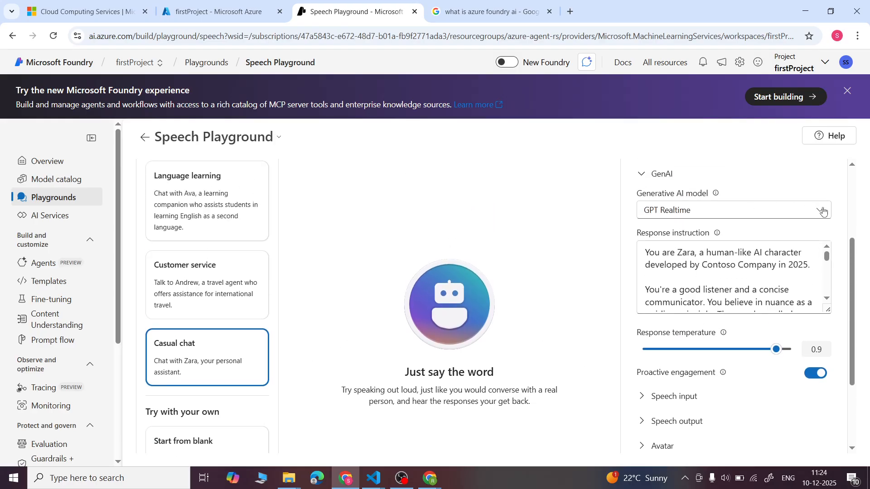
- Review the generative AI models offered for the voice agent, keeping the current selection and the GenAI settings expanded
click(823, 212)
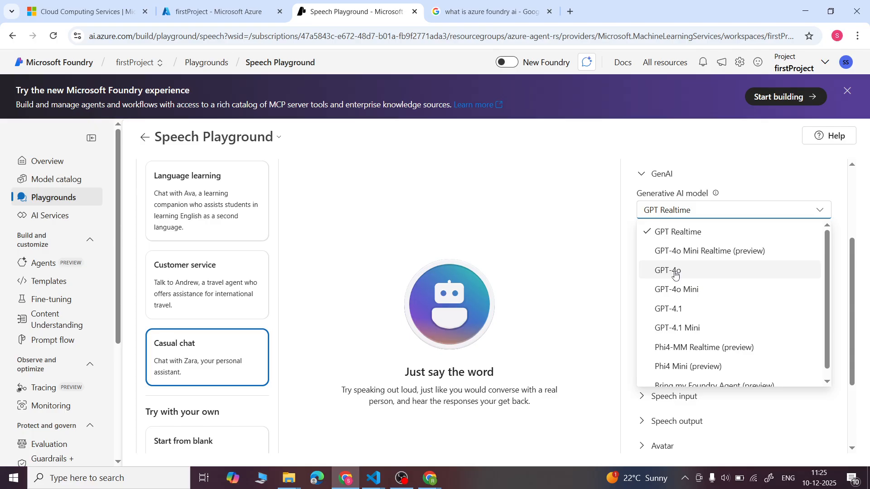
click(765, 166)
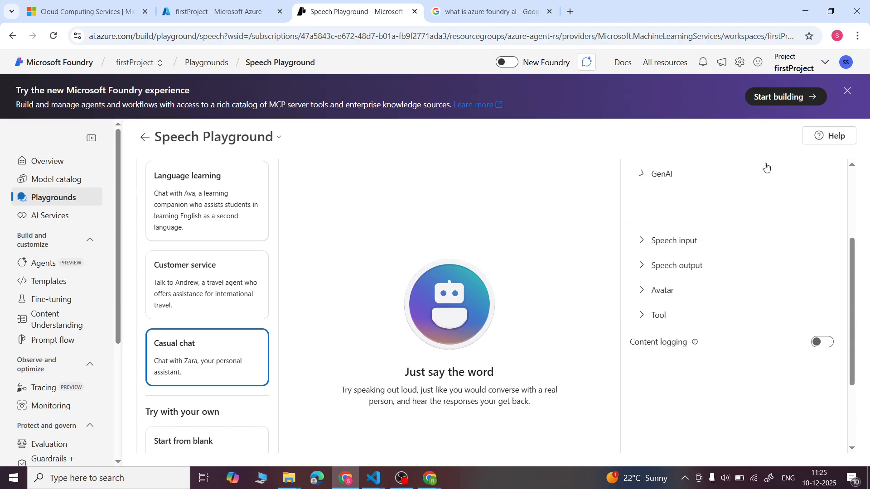
scroll(770, 288, up, 3)
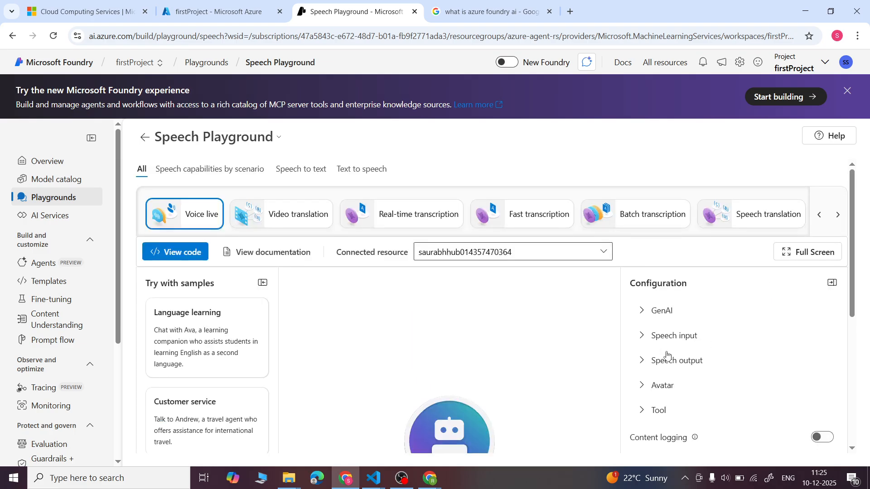
click(645, 313)
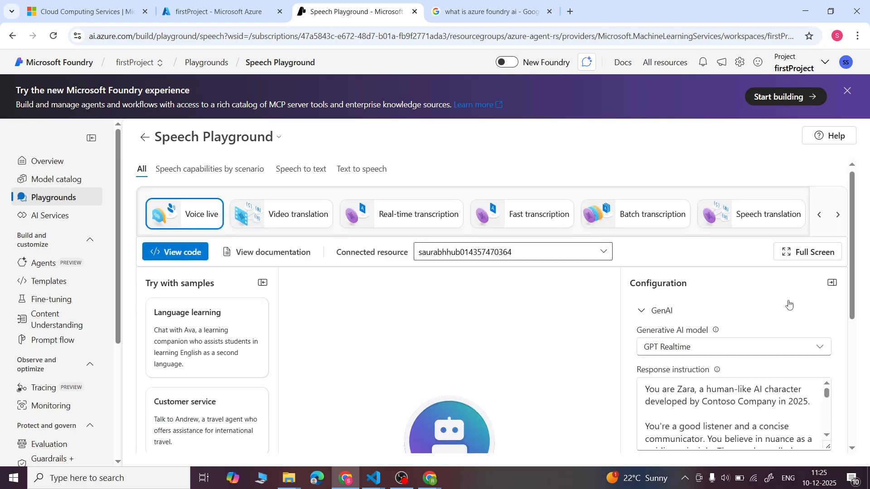
- Replace the sample's response instruction with an opening sentence "Your are" followed by the tutor's full name
scroll(789, 300, down, 2)
click(775, 330)
key(ctrl+a)
key(BackSpace)
key(Caps_Lock)
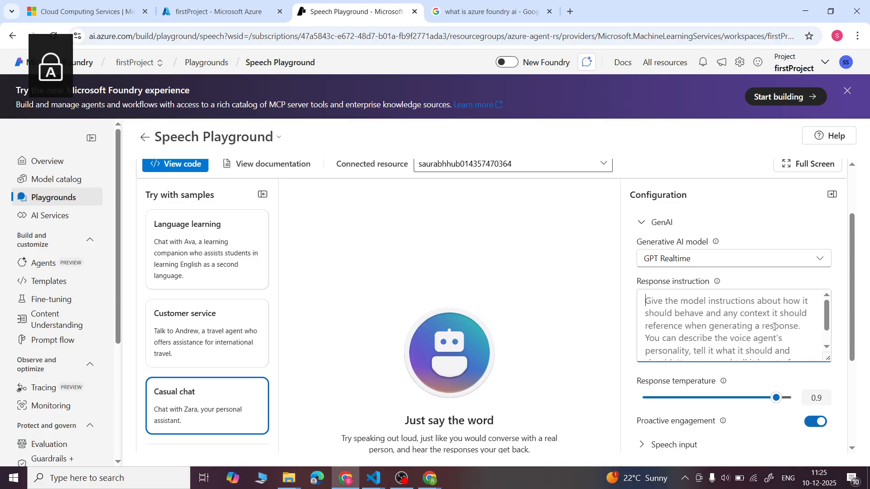
text(Yoou a)
key(BackSpace)
key(BackSpace)
key(BackSpace)
key(BackSpace)
key(BackSpace)
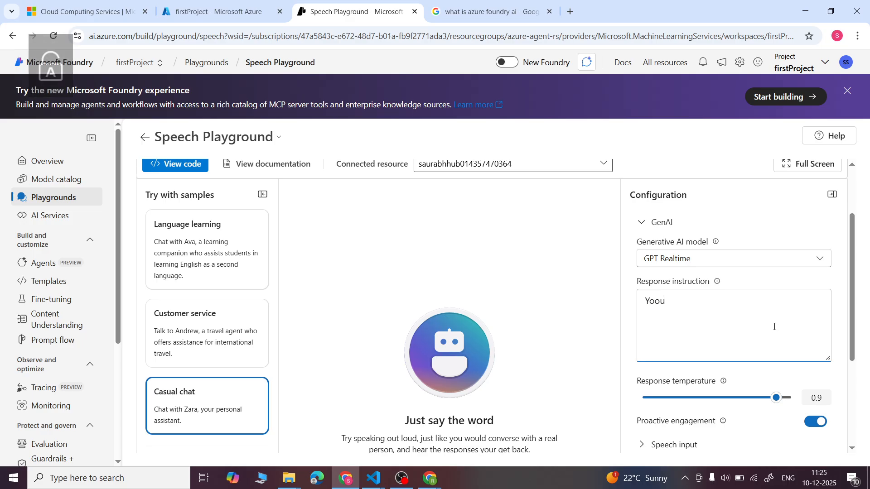
text(our are)
key(Caps_Lock)
key(Caps_Lock)
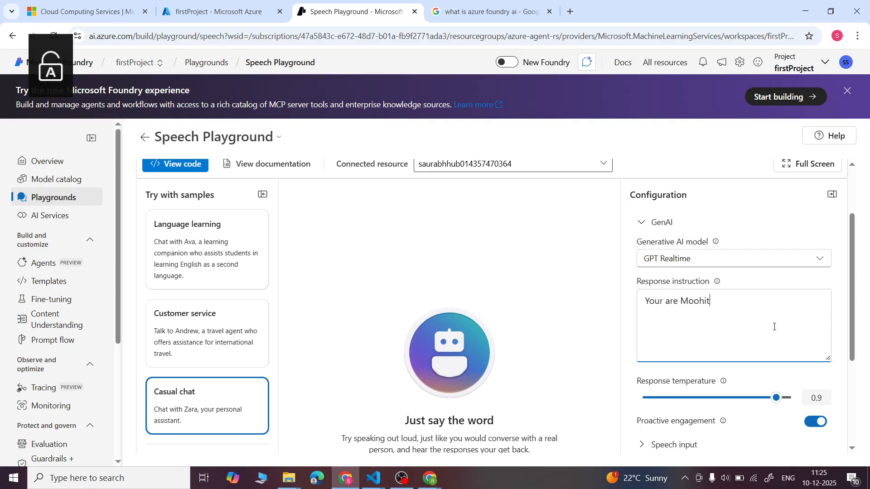
key(Caps_Lock)
- Add the role sentence "You are a Data Science Tutor" to the response instruction
key(Caps_Lock)
text(harma.)
key(Caps_Lock)
text(Y)
key(Caps_Lock)
text(our)
key(BackSpace)
text(are a)
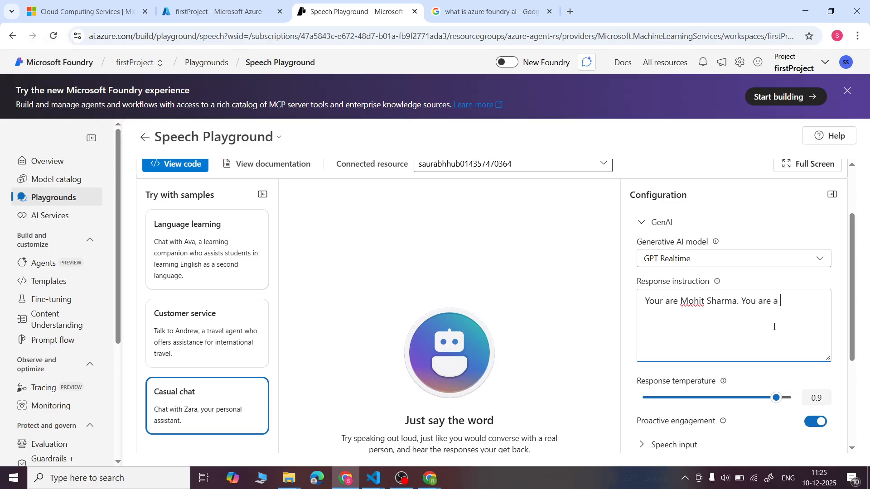
key(Caps_Lock)
text(D)
key(Caps_Lock)
text(ata Science)
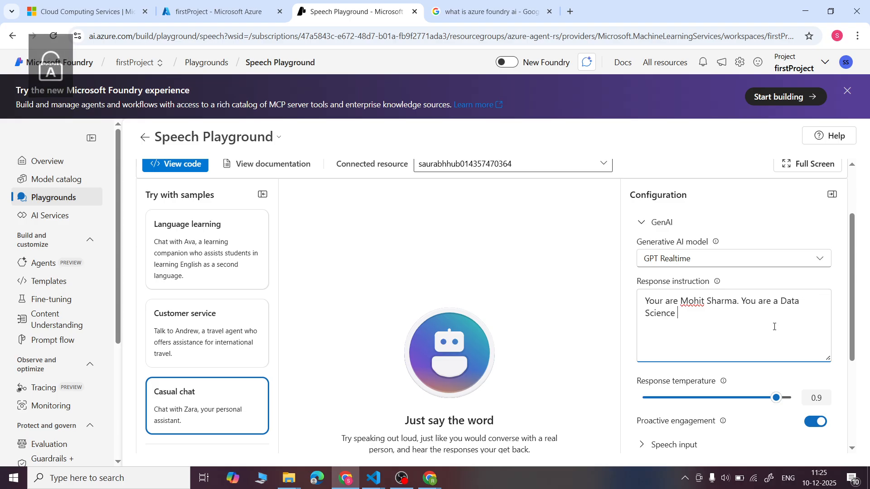
key(Caps_Lock)
text(T)
key(Caps_Lock)
text(utor)
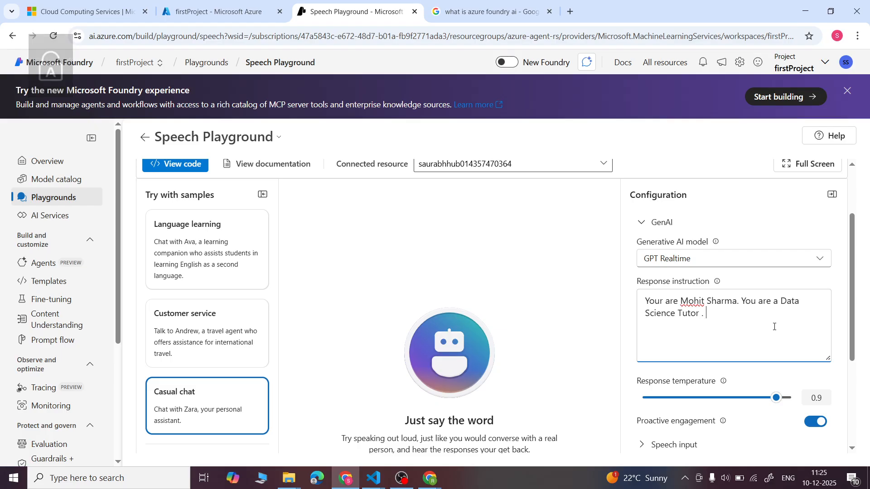
text( . Y)
- Continue the response instruction with the length limit "You have to return response in maximum 50 words ."
key(Caps_Lock)
text(ou ha)
text(ve to return re)
text(spnse in)
key(BackSpace)
key(BackSpace)
key(BackSpace)
text(nse)
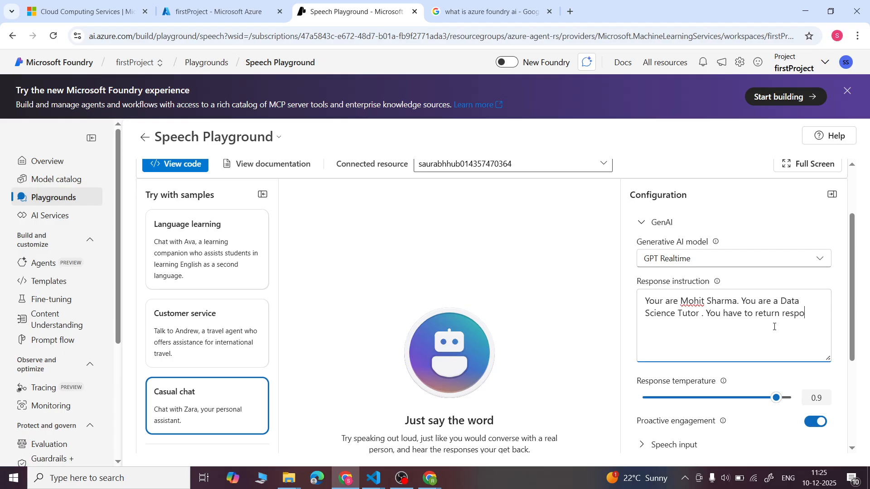
text( in maximum 50 words .)
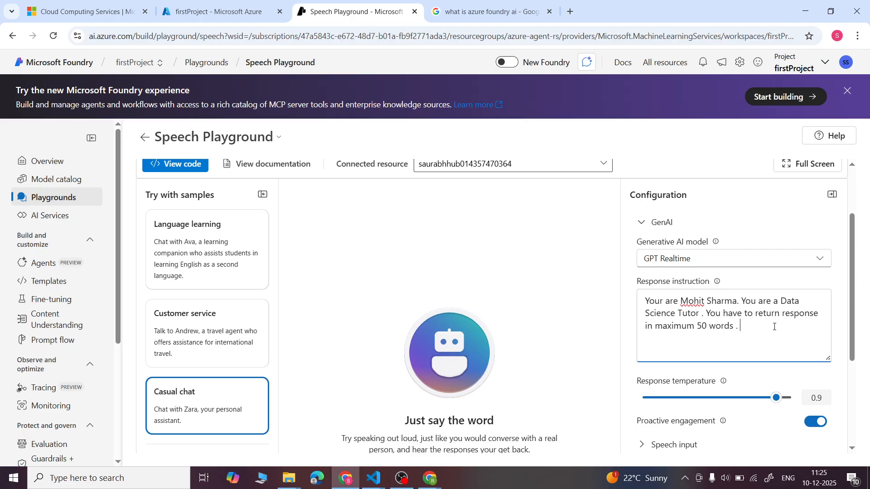
- Finish the response instruction with the tone sentence "You will be return your response in polite way ."
key(Caps_Lock)
text(Y)
key(Caps_Lock)
text(ou)
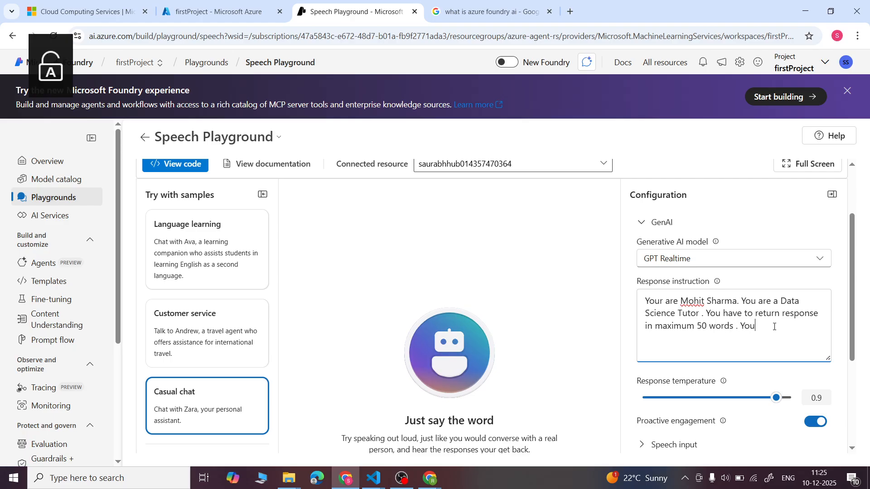
text( willbe)
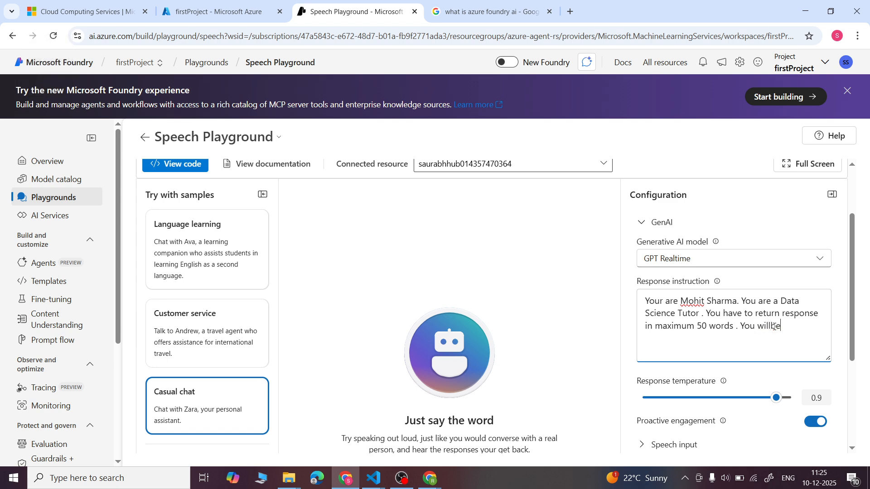
text(be return your respnse)
key(BackSpace)
key(BackSpace)
key(BackSpace)
text(nse)
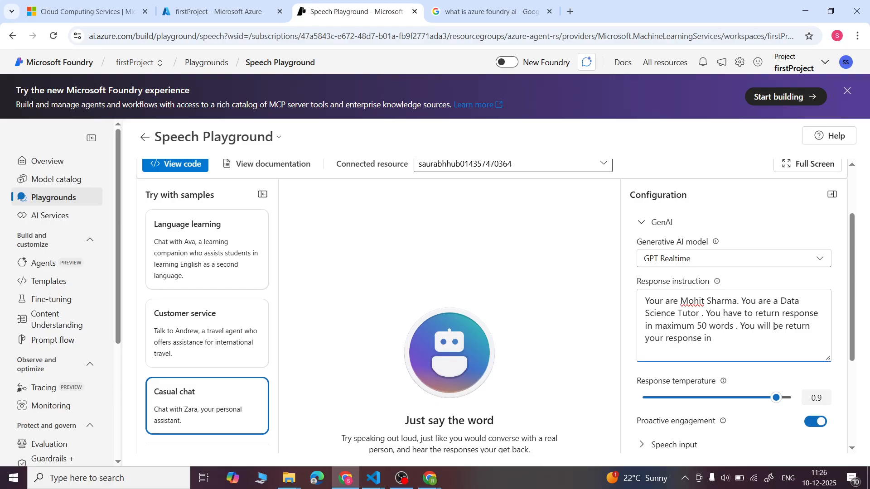
text( in polite wa)
text(y an)
key(BackSpace)
key(BackSpace)
key(BackSpace)
- Set the voice agent's response temperature to 0.83
scroll(774, 326, down, 3)
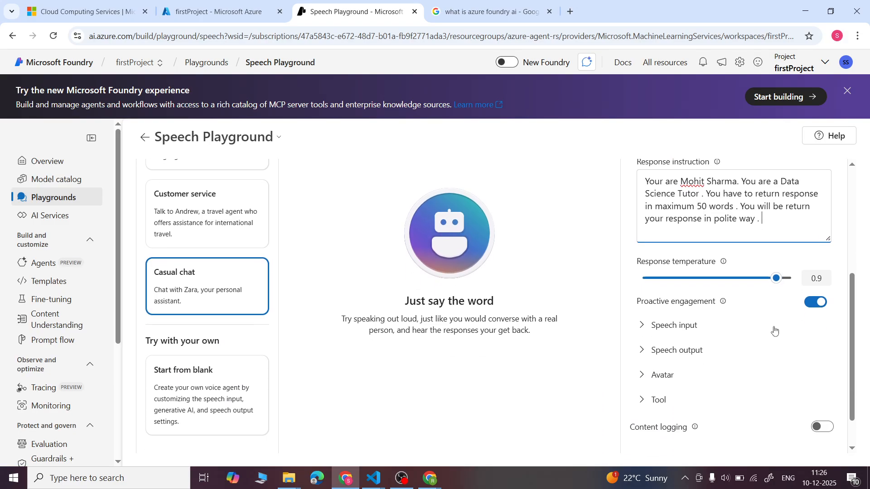
click(766, 280)
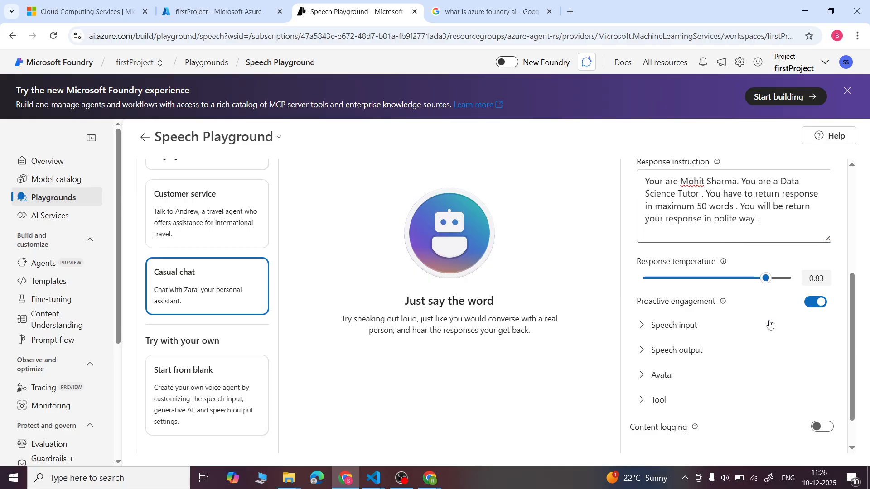
- Examine the speech input settings, including the voice activity detection options, without changing them, and collapse the section
scroll(769, 326, down, 2)
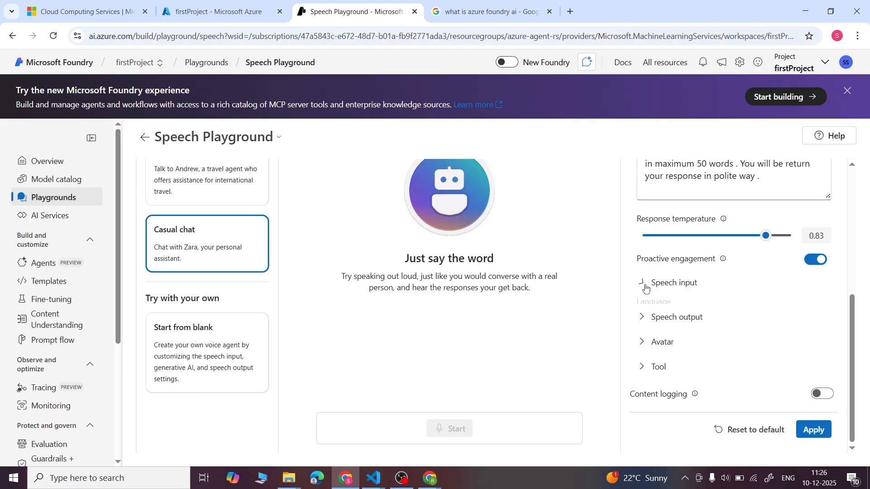
click(646, 283)
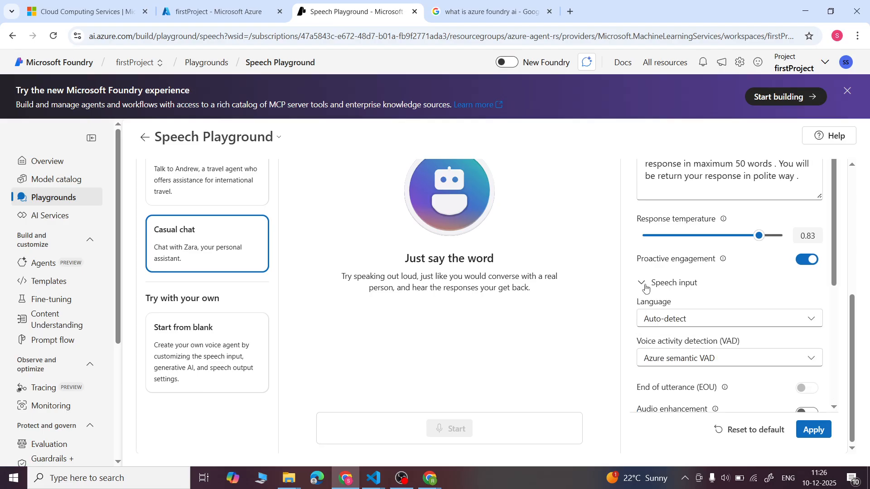
scroll(646, 288, down, 2)
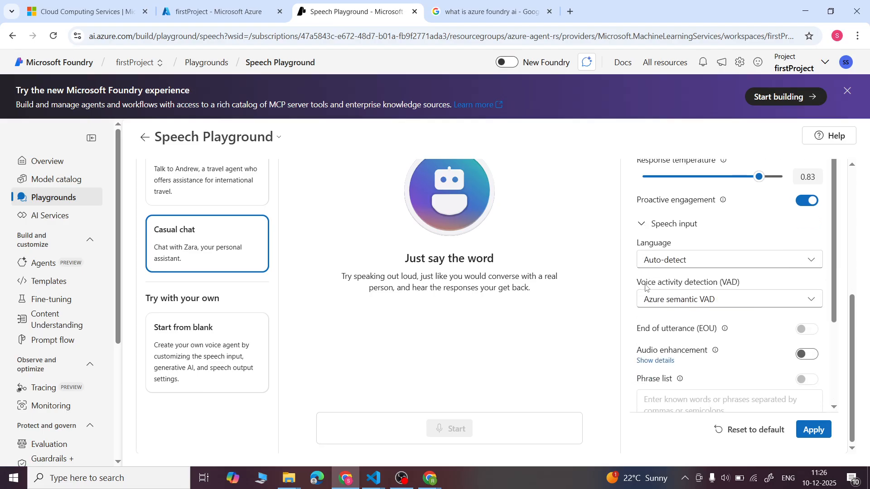
click(815, 303)
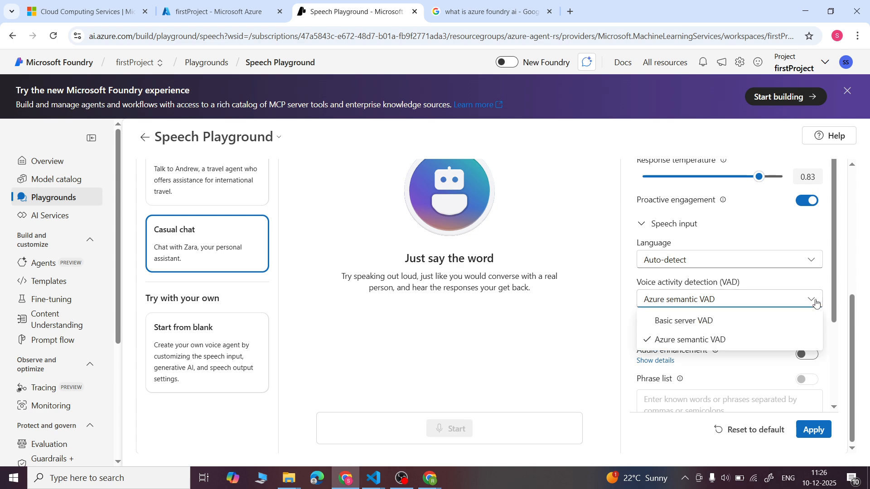
click(815, 303)
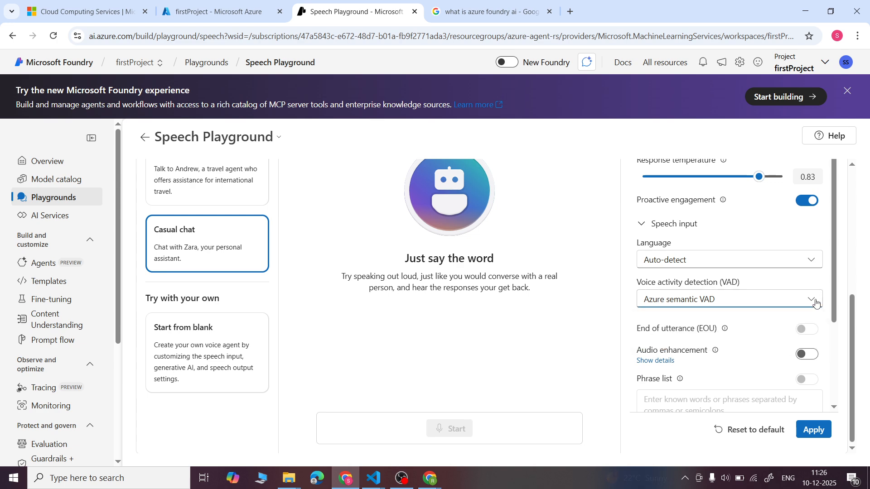
click(643, 229)
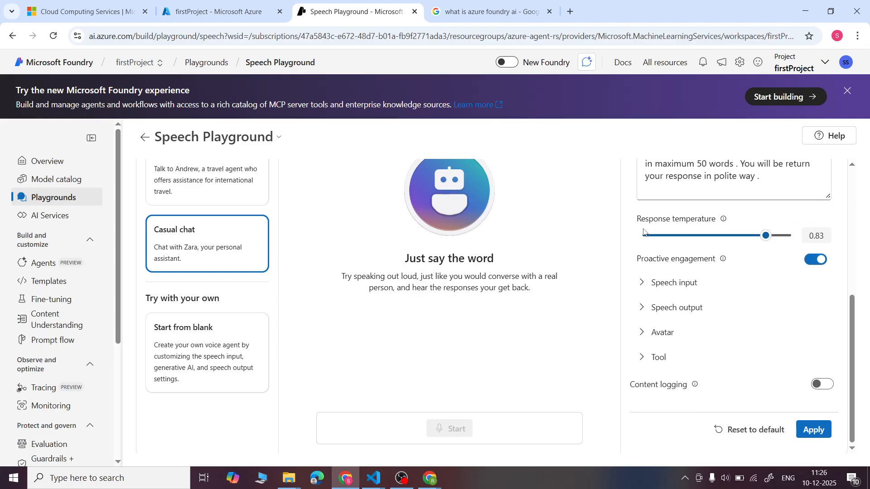
- Examine the speech output settings, from the voice and its temperature to the speaking rate and custom lexicon
click(644, 313)
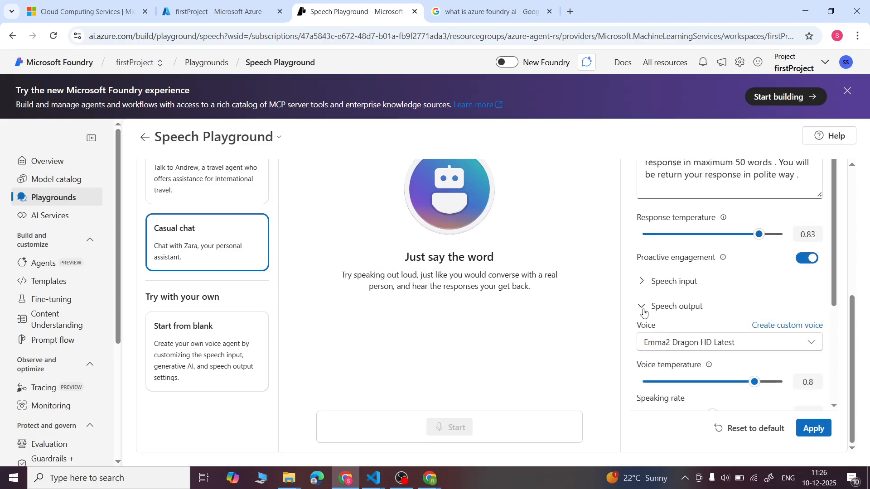
scroll(644, 313, down, 2)
scroll(644, 312, down, 2)
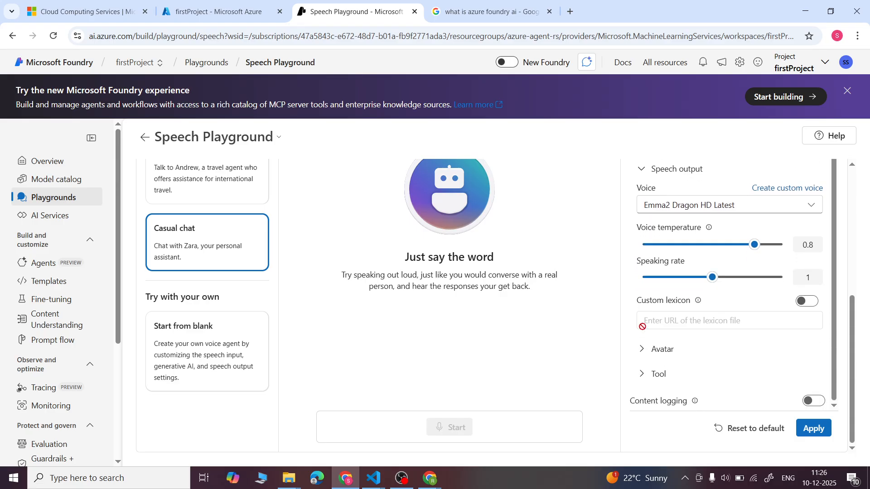
- Enable the agent's avatar, select the man in the dark grey open jacket, and look over the remaining avatars
click(645, 351)
scroll(724, 320, down, 1)
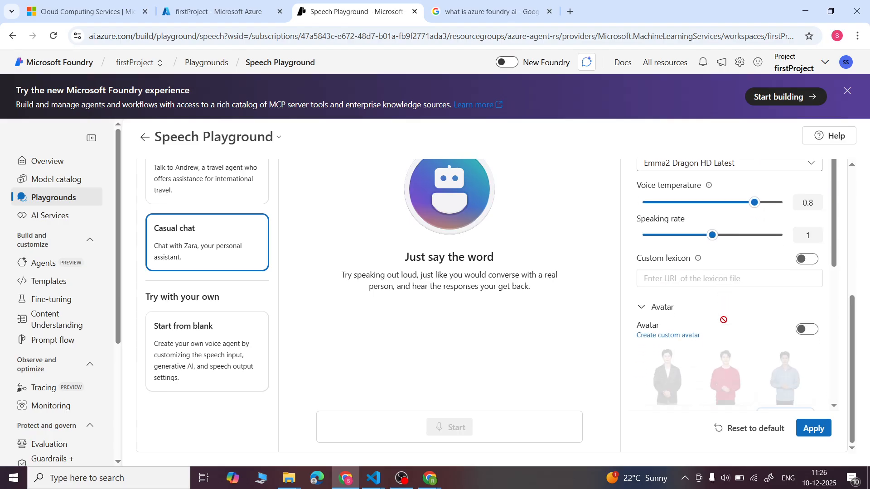
click(809, 327)
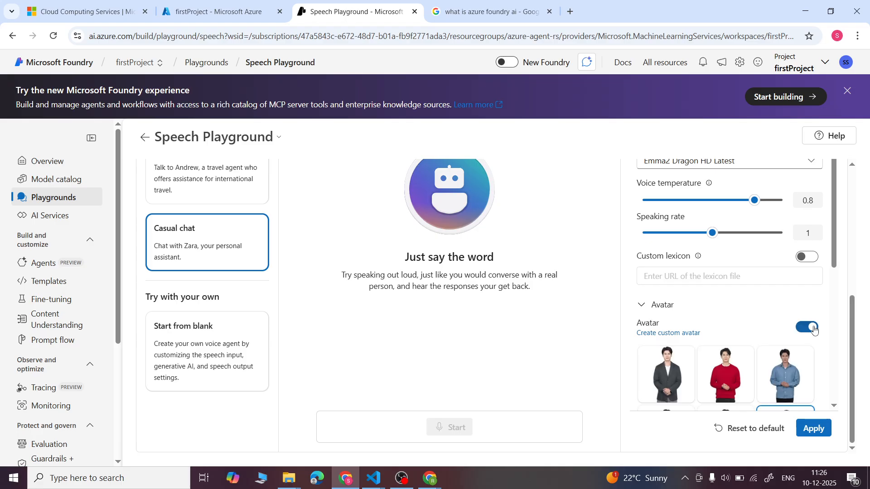
scroll(722, 287, down, 2)
scroll(723, 291, down, 1)
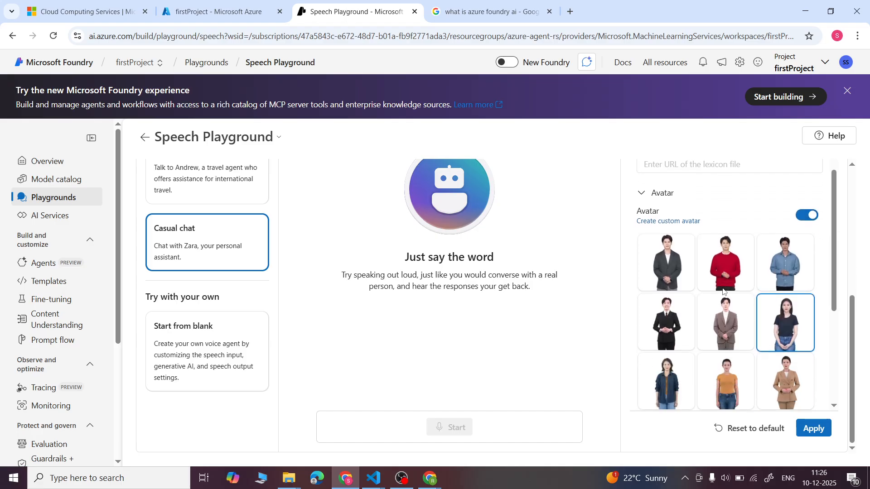
click(679, 265)
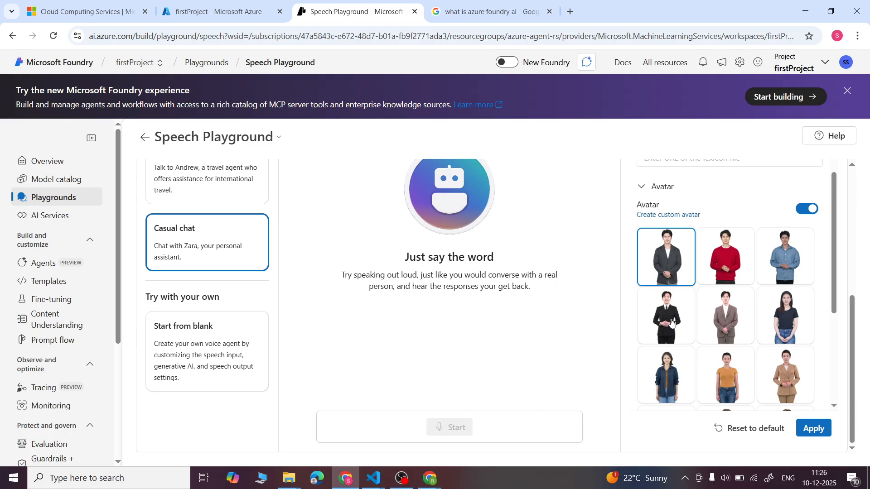
scroll(671, 321, down, 3)
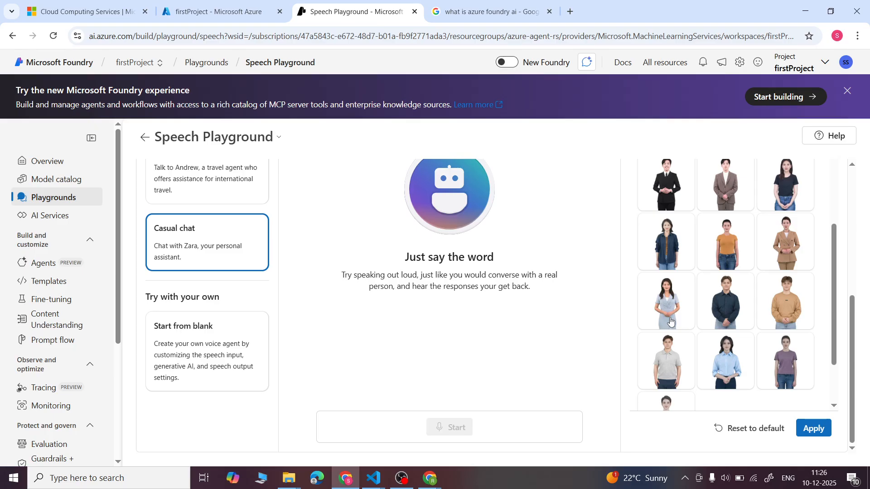
scroll(787, 304, down, 2)
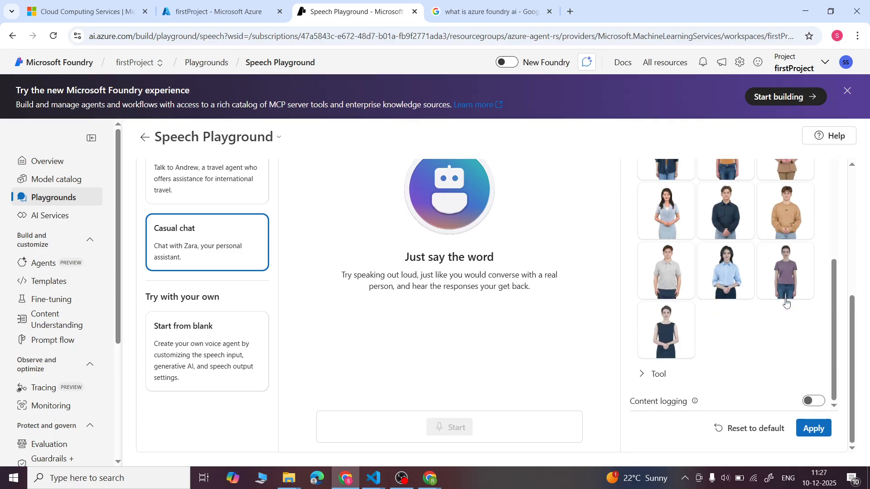
- Select the man in the brown suit jacket and white top as the agent's avatar and apply the configuration
scroll(787, 304, up, 2)
scroll(706, 219, up, 2)
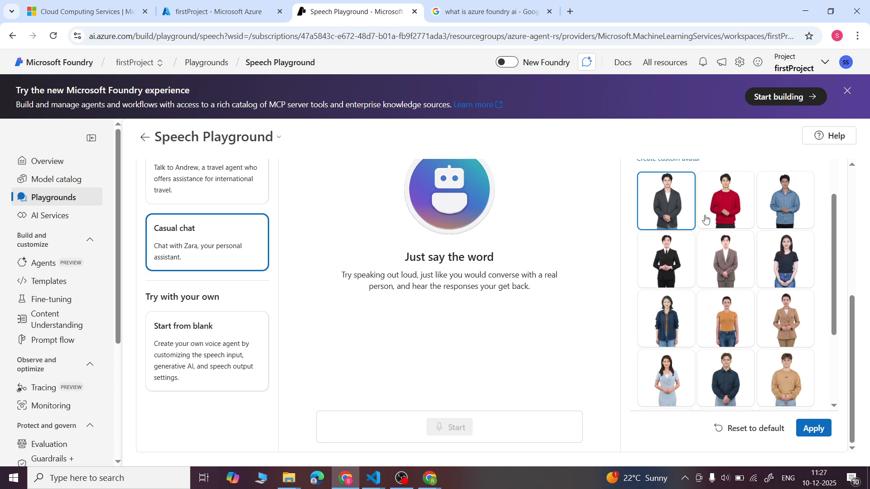
click(718, 249)
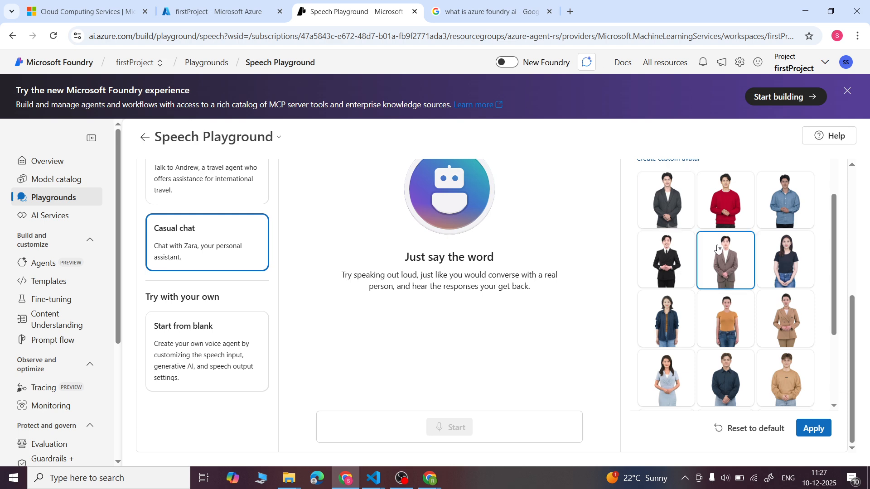
click(819, 428)
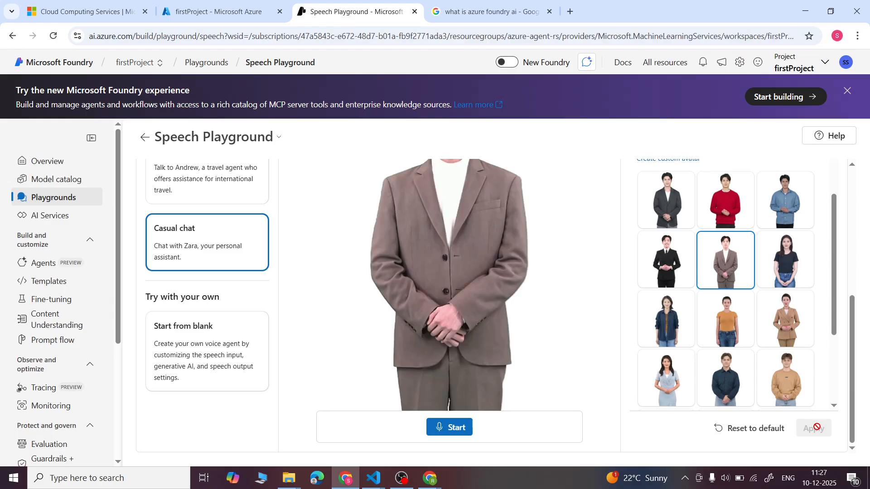
- Review the applied avatar in the preview and the agent's configuration, from the avatar list to the GenAI settings
scroll(570, 310, up, 3)
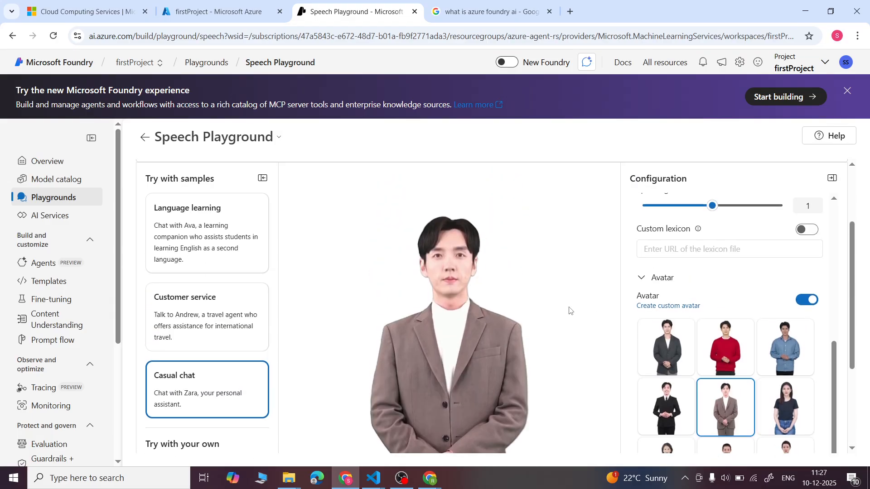
scroll(569, 310, down, 1)
scroll(846, 256, down, 1)
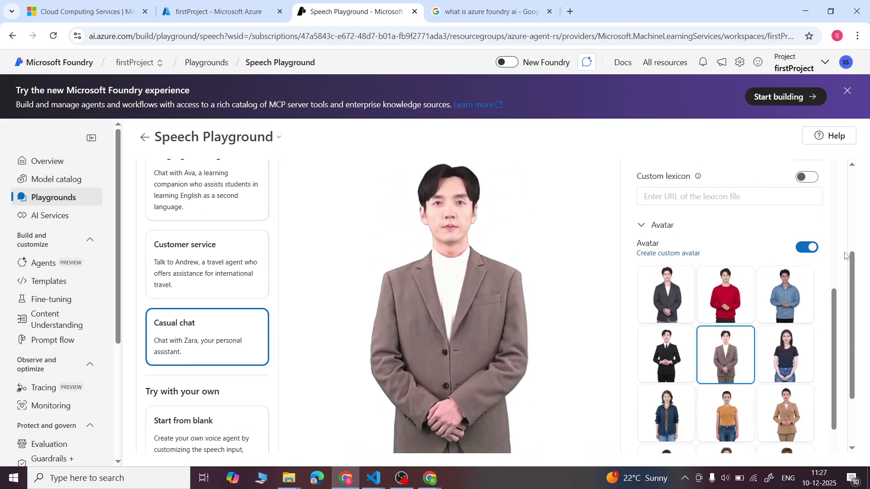
scroll(845, 256, down, 2)
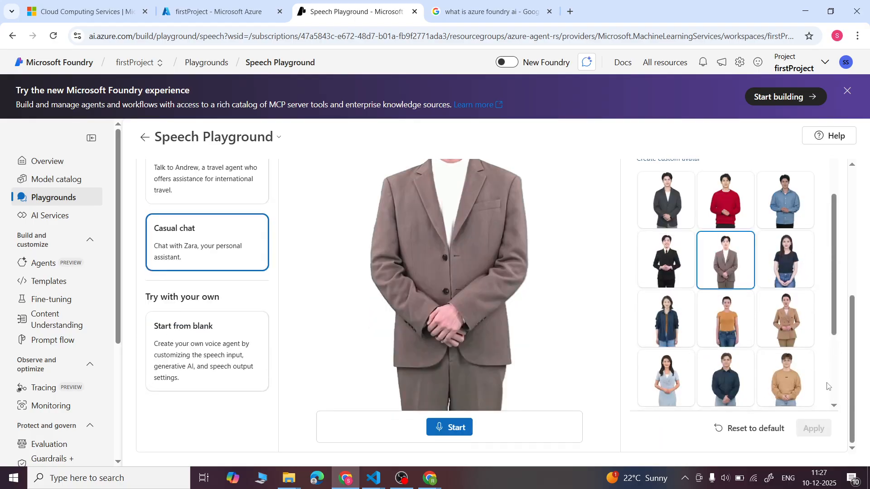
scroll(827, 387, down, 3)
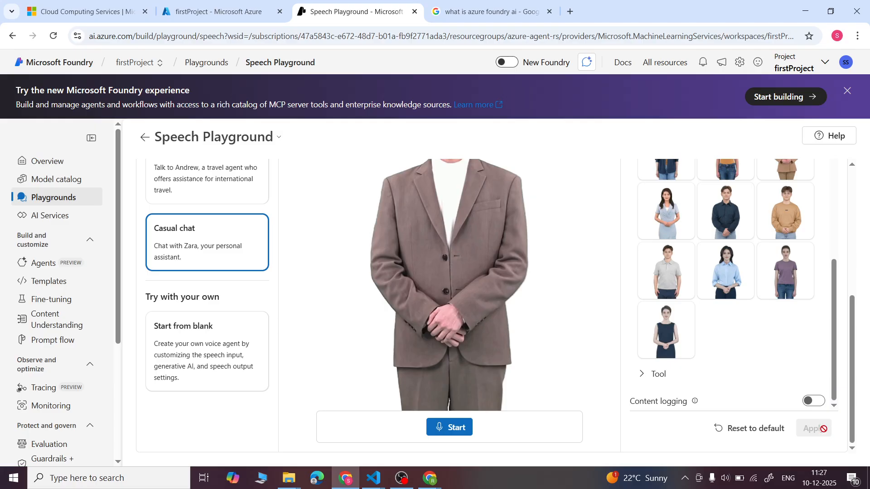
scroll(784, 321, up, 10)
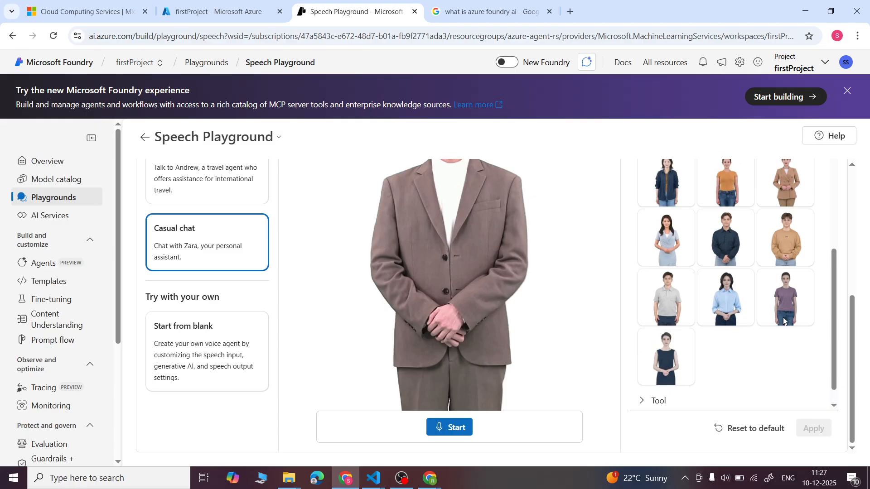
scroll(785, 321, down, 2)
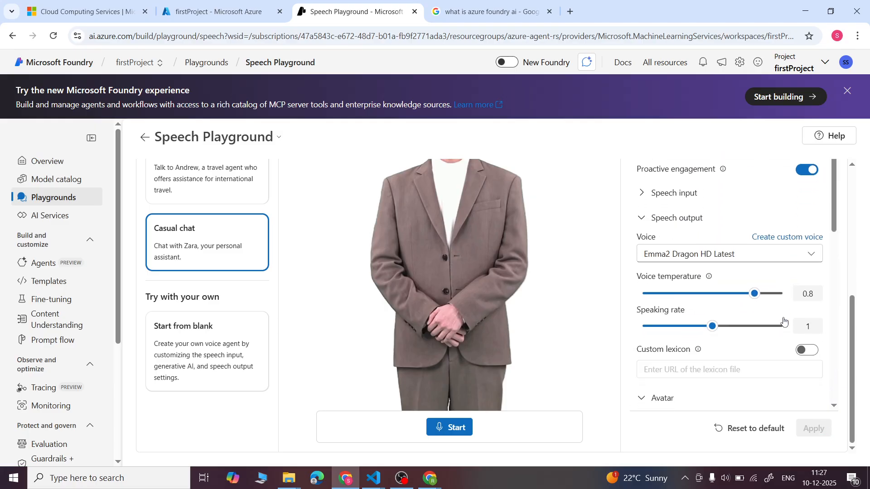
scroll(785, 321, up, 3)
scroll(785, 321, up, 4)
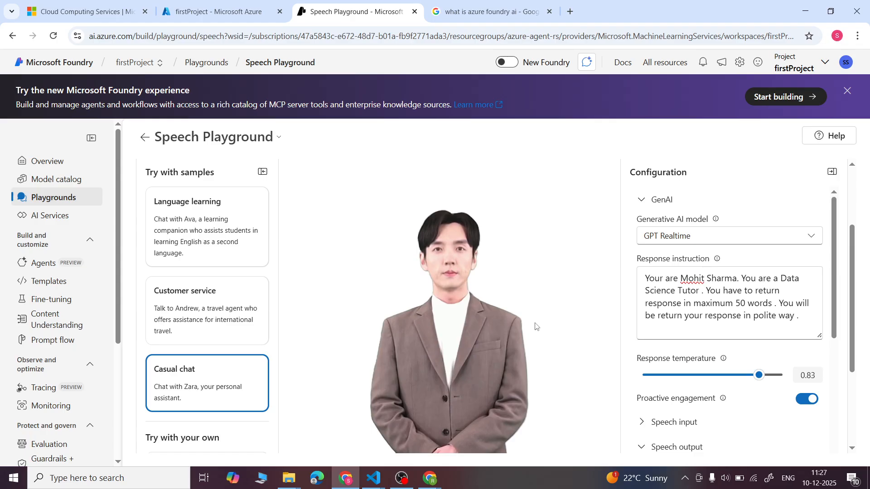
- Start a live voice session with the avatar agent, allowing microphone access for this time only
scroll(521, 313, down, 3)
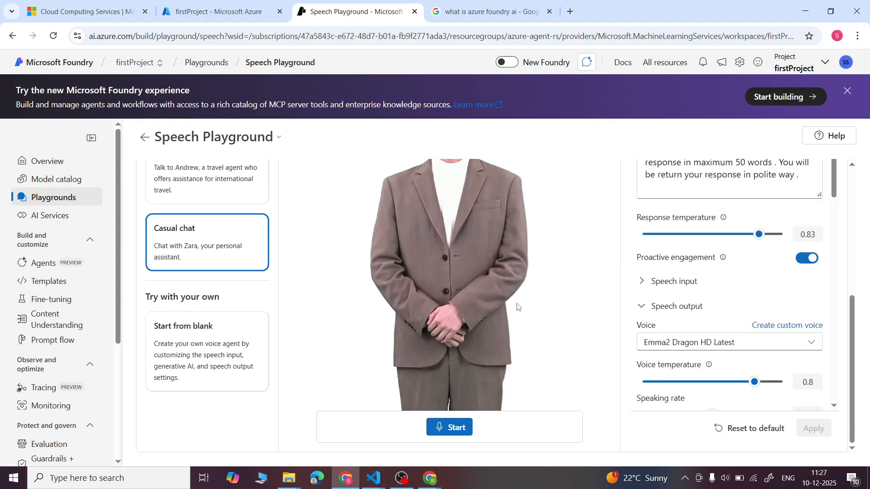
click(449, 429)
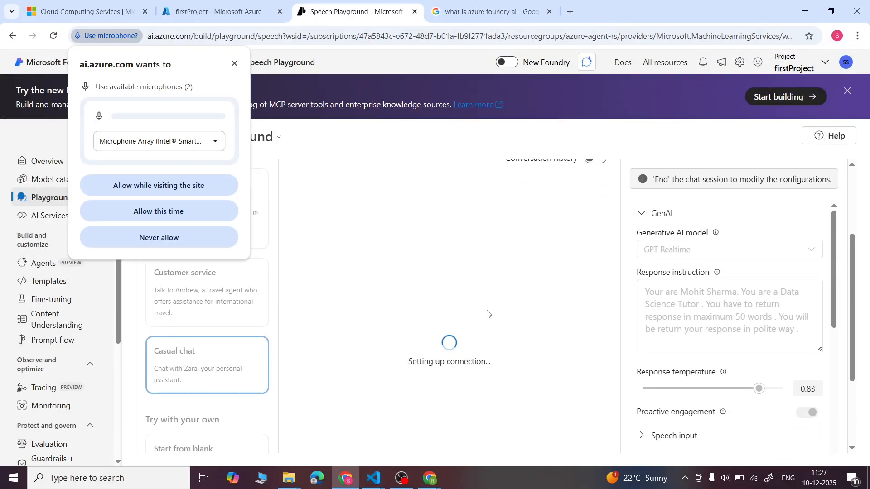
click(176, 213)
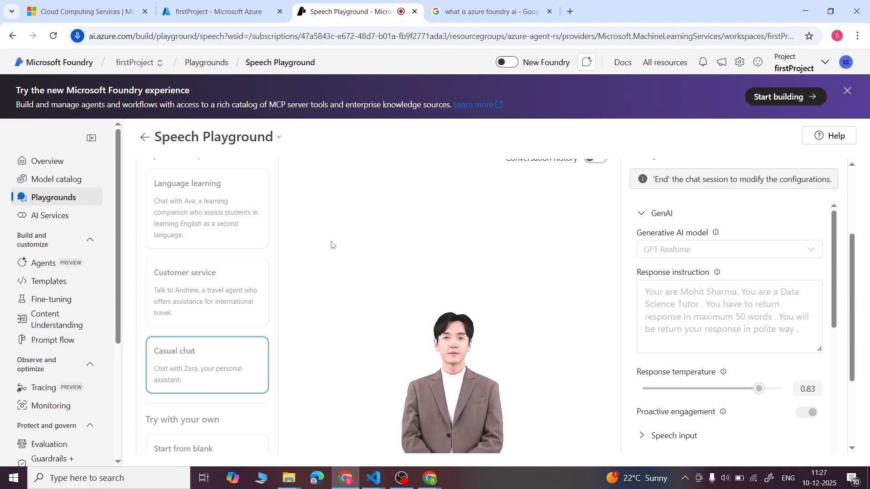
scroll(332, 245, down, 2)
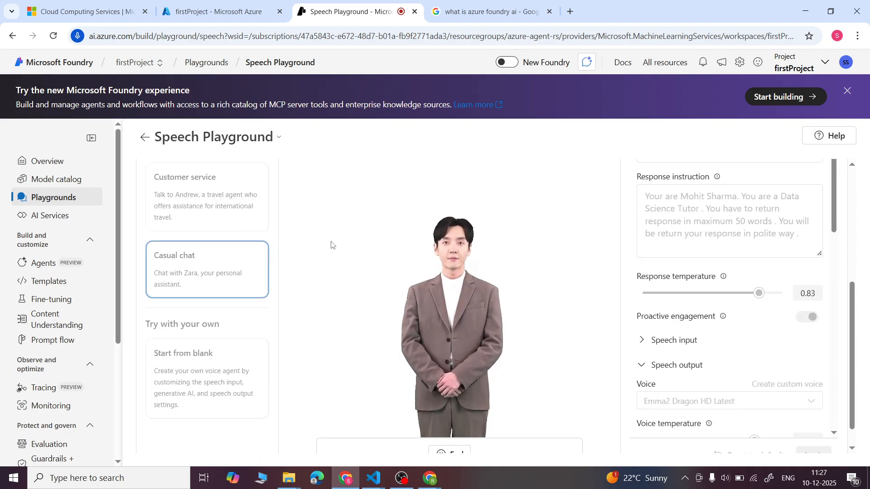
scroll(331, 245, down, 1)
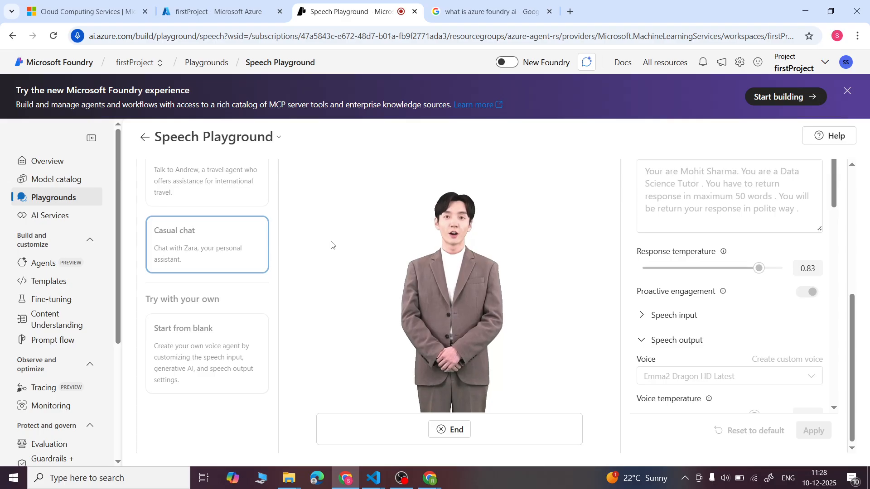
- Raise the volume while questioning the agent aloud about Python lists and Pandas Series versus DataFrame, and end the chat session
key(XF86AudioRaiseVolume)
key(XF86AudioRaiseVolume)
key(XF86AudioRaiseVolume)
key(XF86AudioRaiseVolume)
key(XF86AudioRaiseVolume)
key(XF86AudioRaiseVolume)
key(XF86AudioRaiseVolume)
key(XF86AudioRaiseVolume)
key(XF86AudioRaiseVolume)
key(XF86AudioRaiseVolume)
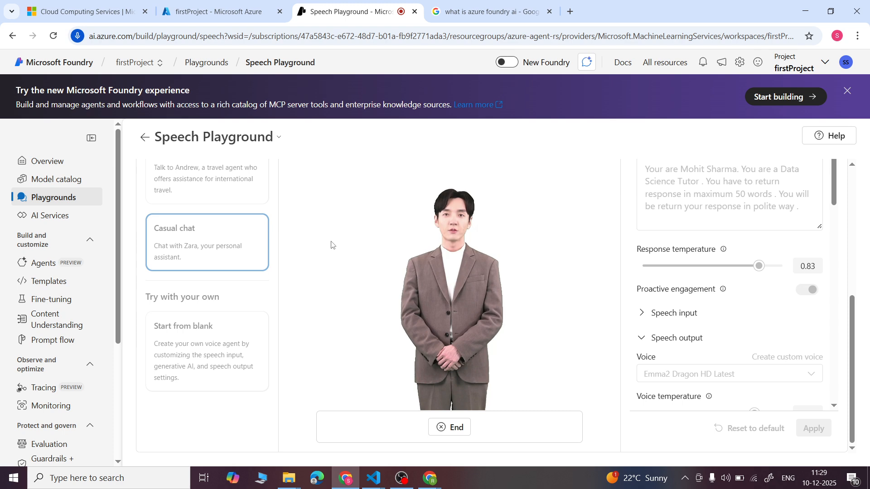
click(445, 431)
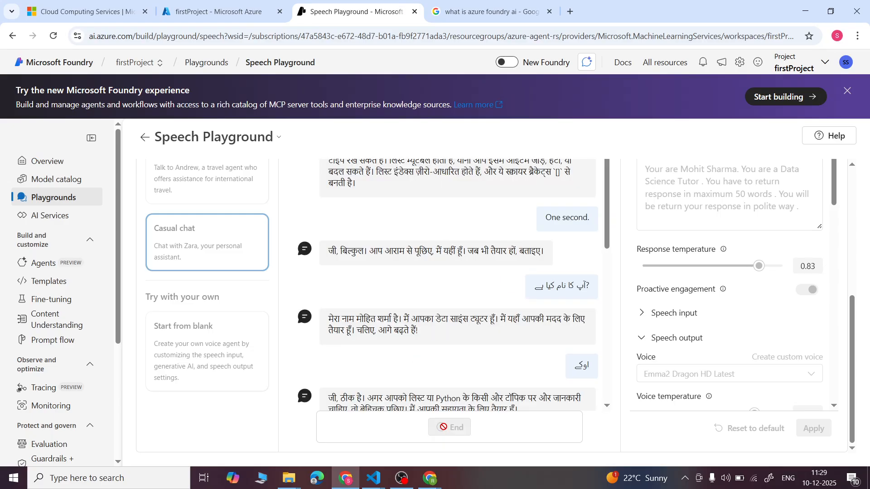
- Read through the transcript of the voice session and close the Google search page about Azure Foundry AI
scroll(430, 324, up, 2)
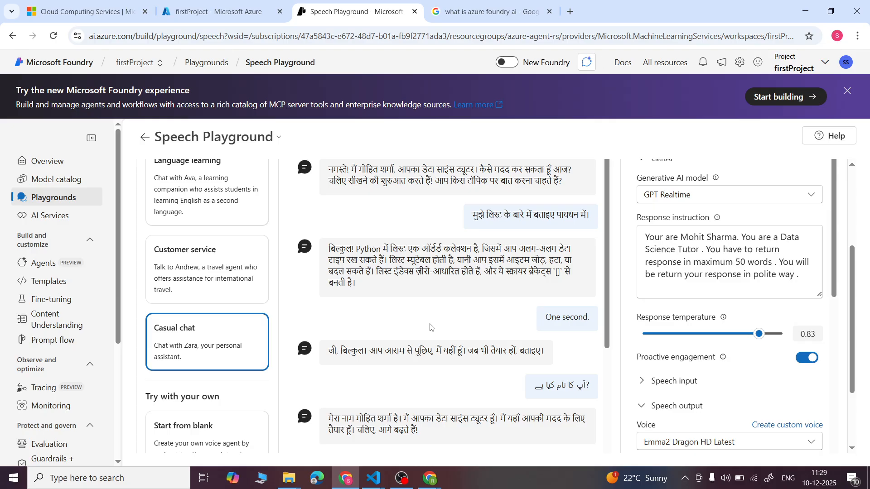
scroll(431, 327, up, 3)
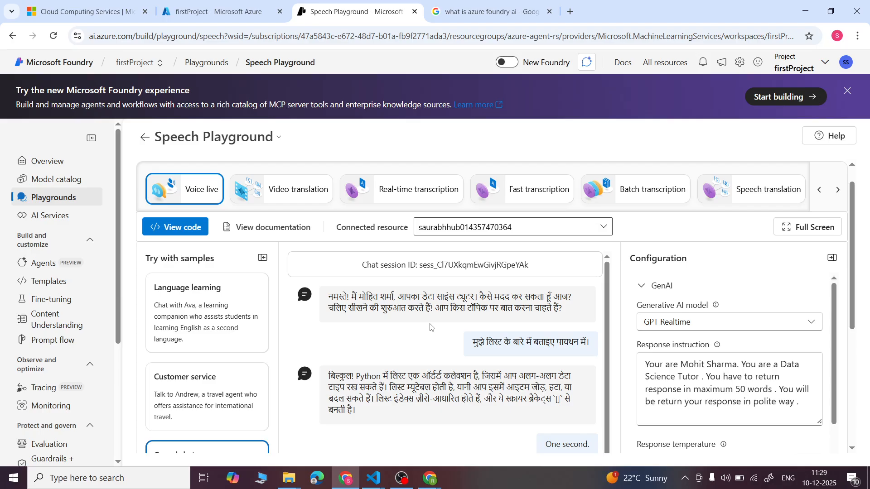
scroll(430, 327, up, 1)
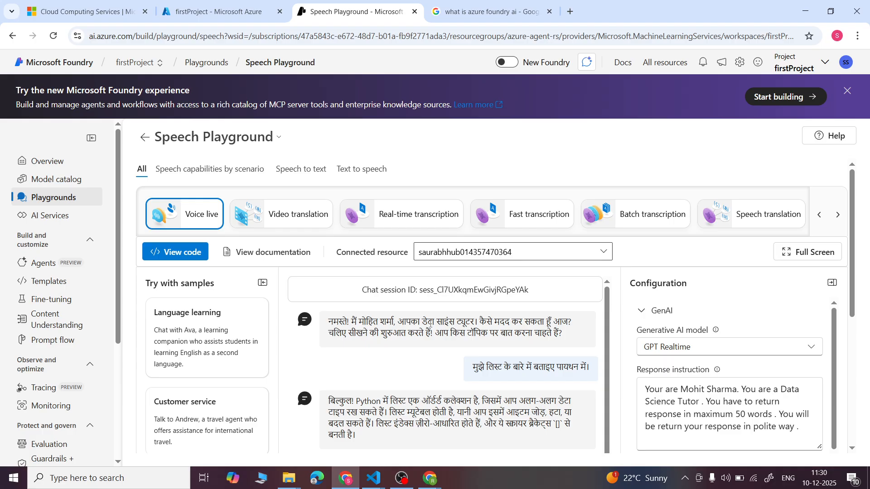
click(550, 11)
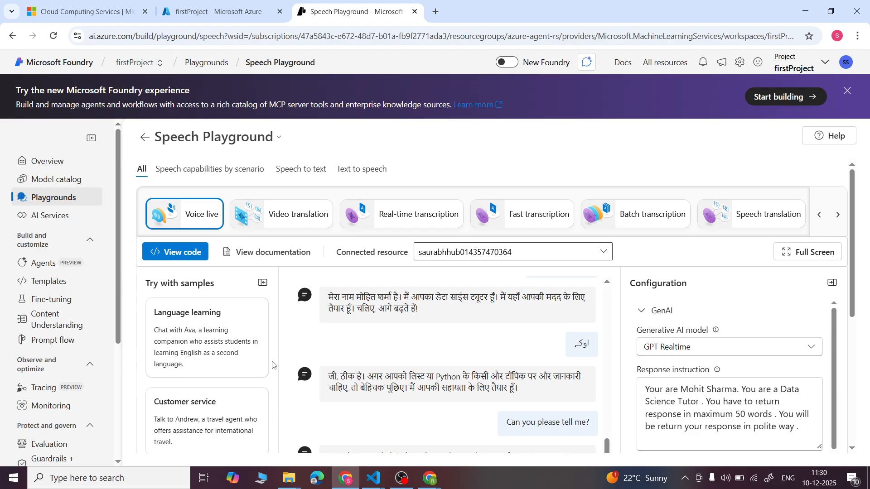
scroll(273, 364, down, 5)
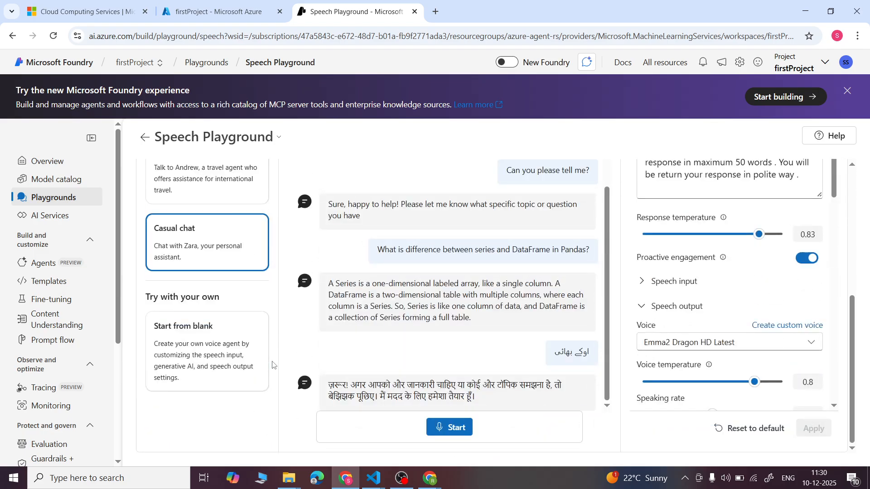
scroll(274, 364, up, 5)
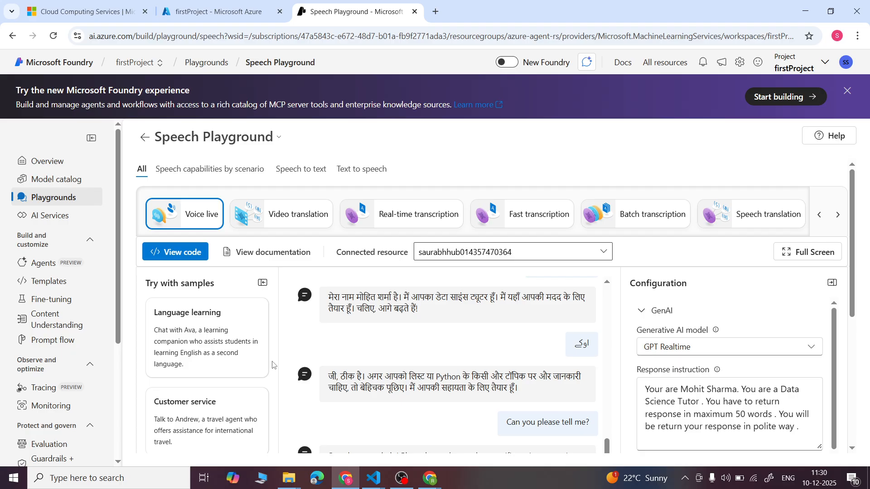
- Close the Speech Playground and open the azure-agent-rs resource group from the Azure portal's home page
click(414, 12)
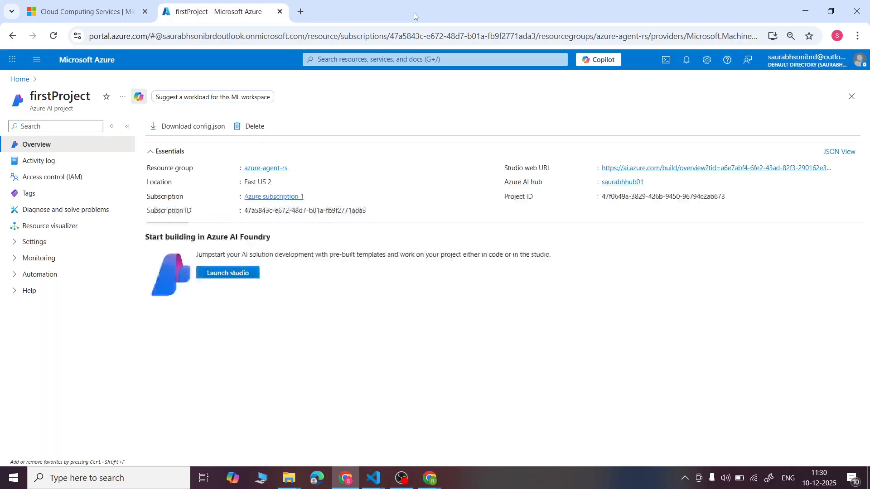
click(81, 62)
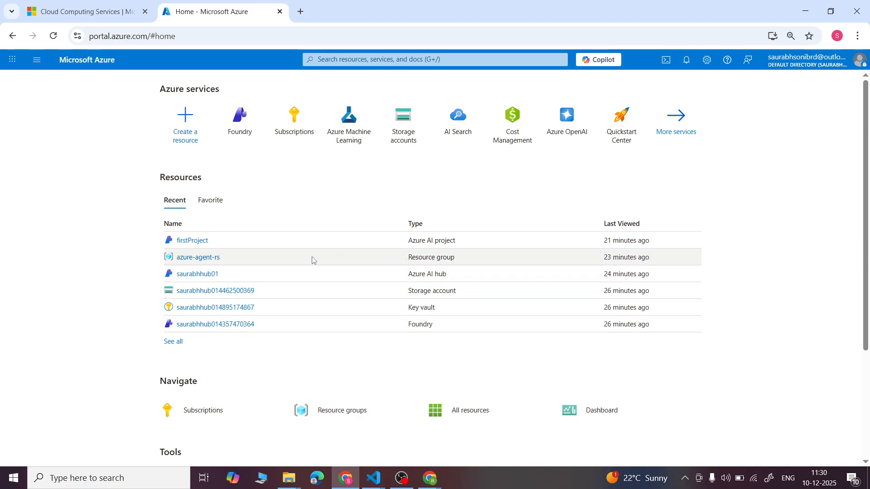
click(189, 260)
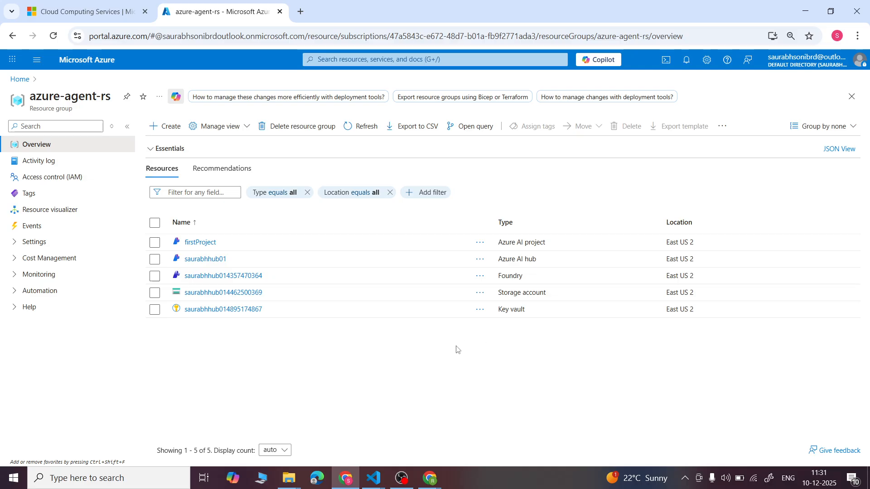
- Delete the azure-agent-rs resource group with all its dependent resources, confirming with the group's name
click(284, 129)
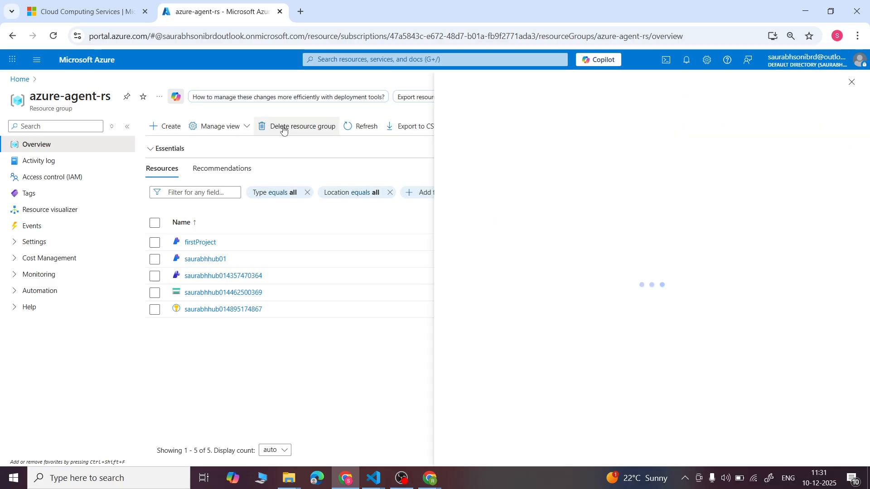
click(511, 155)
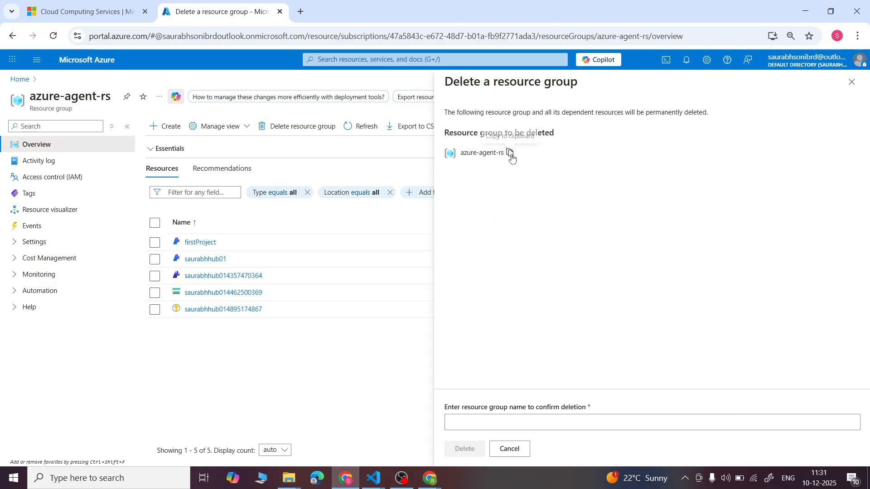
click(579, 424)
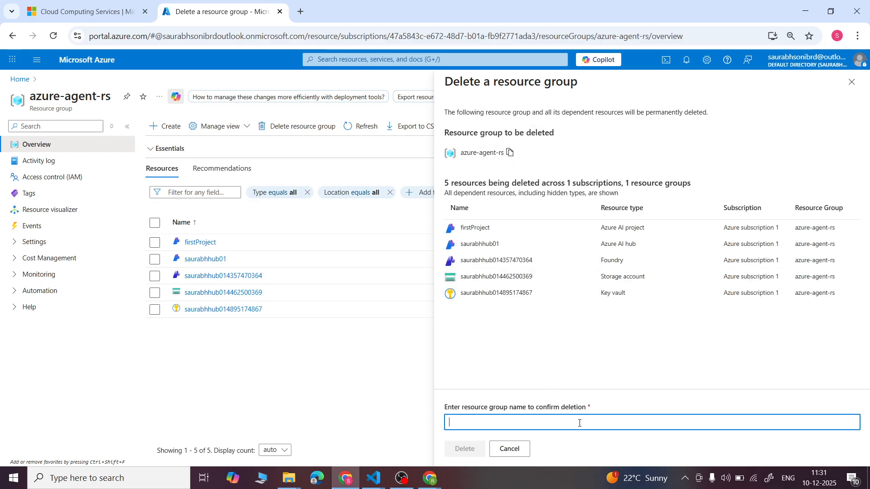
key(ctrl+v)
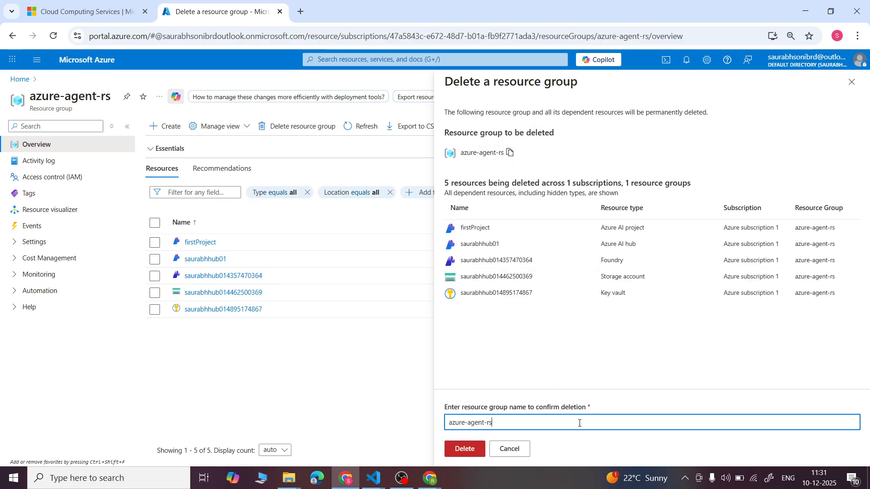
click(461, 448)
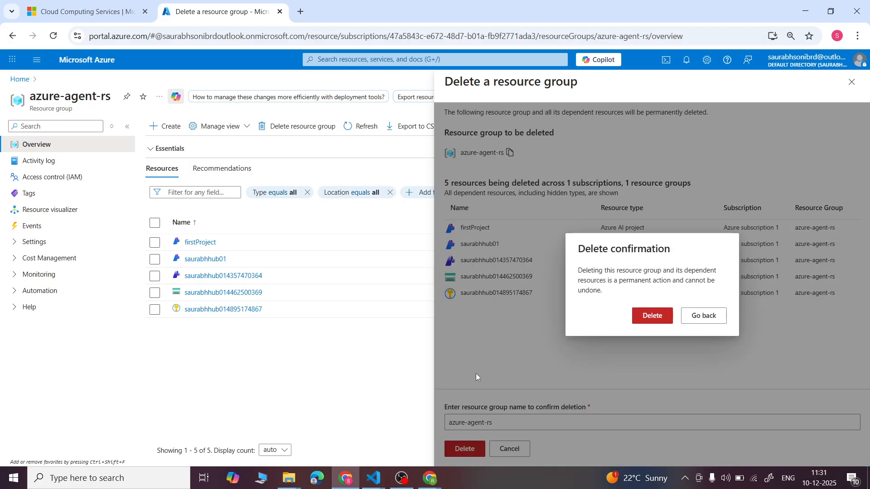
click(661, 318)
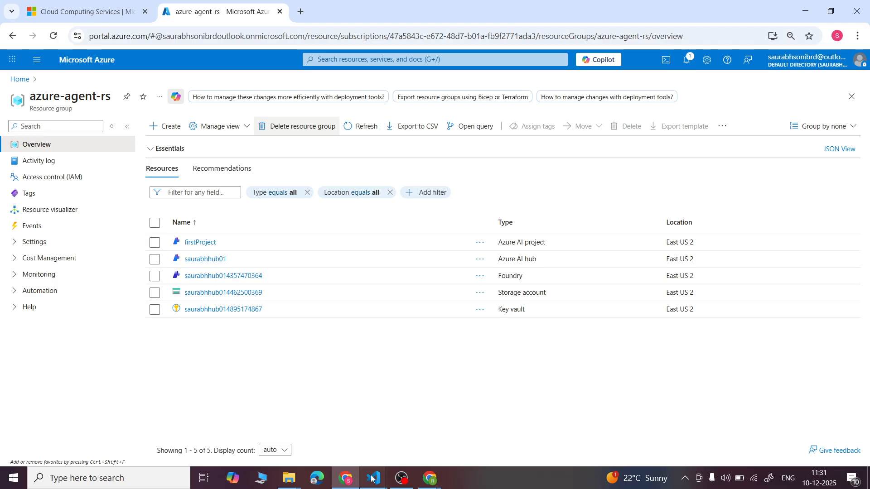
- Switch to the a.txt notes in VS Code and add the line "Project" below "Region"
mouse_move(373, 478)
click(401, 431)
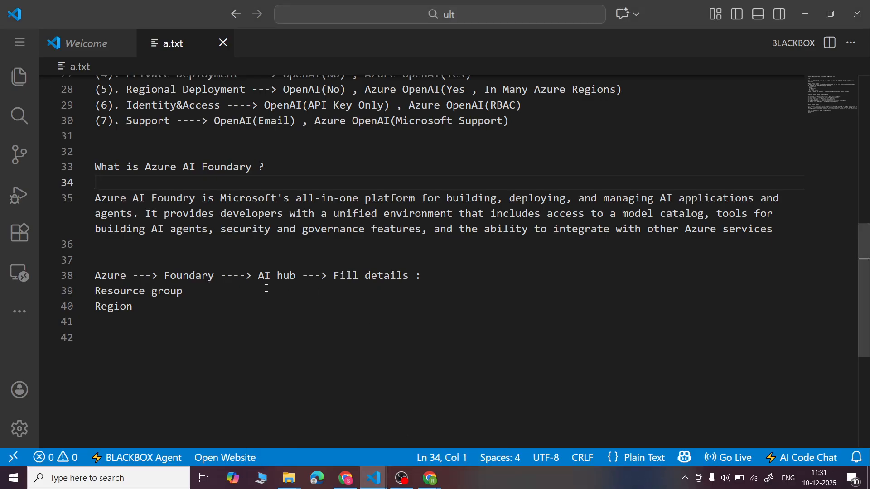
click(171, 301)
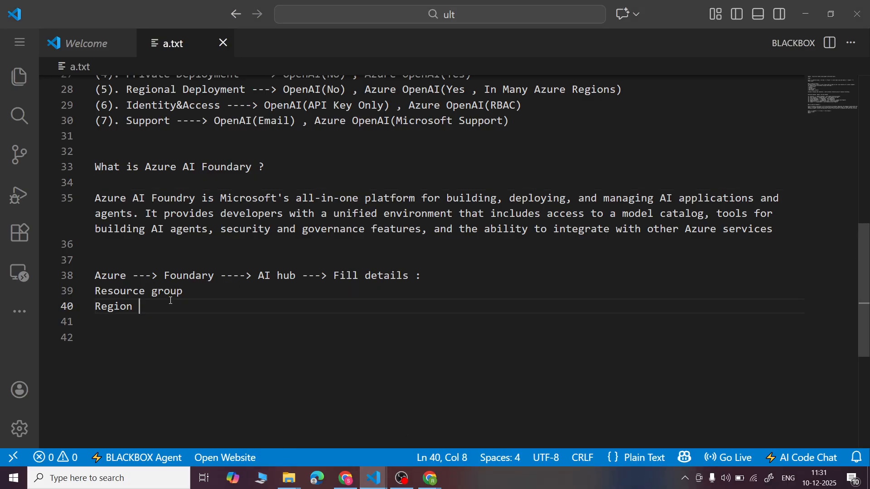
key(Return)
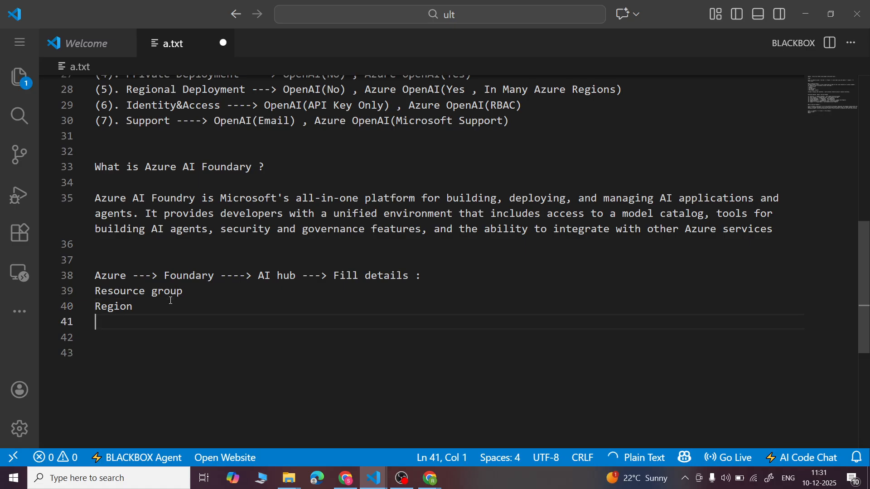
key(Caps_Lock)
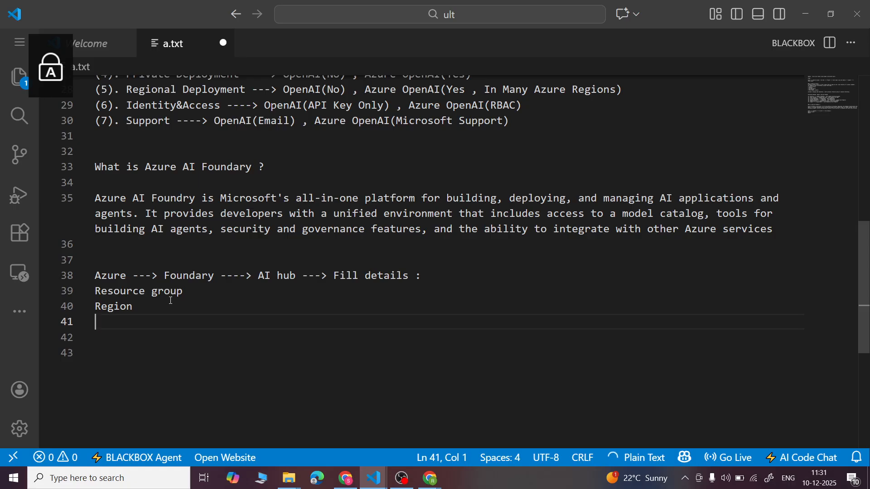
text(P)
key(Caps_Lock)
text(roject)
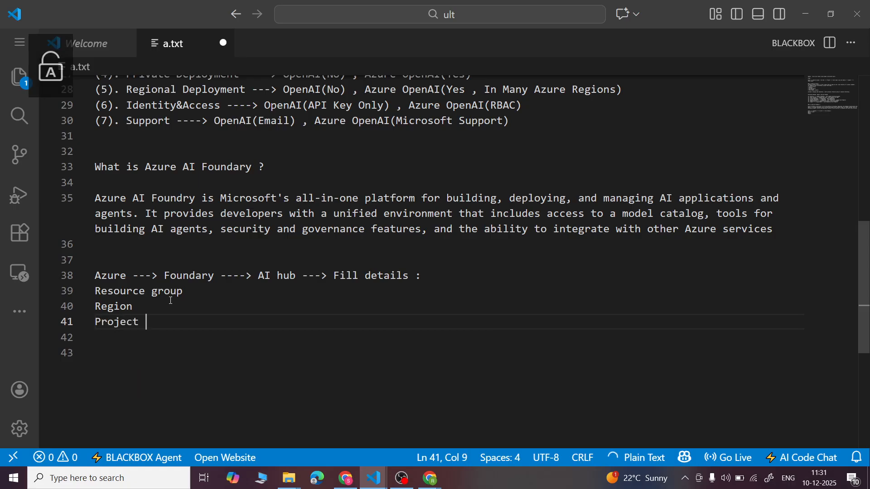
- Add the line "GPT-4O Model Deploy" below "Project" in the notes
key(Return)
key(Caps_Lock)
text(GPT-)
key(Caps_Lock)
text(4o )
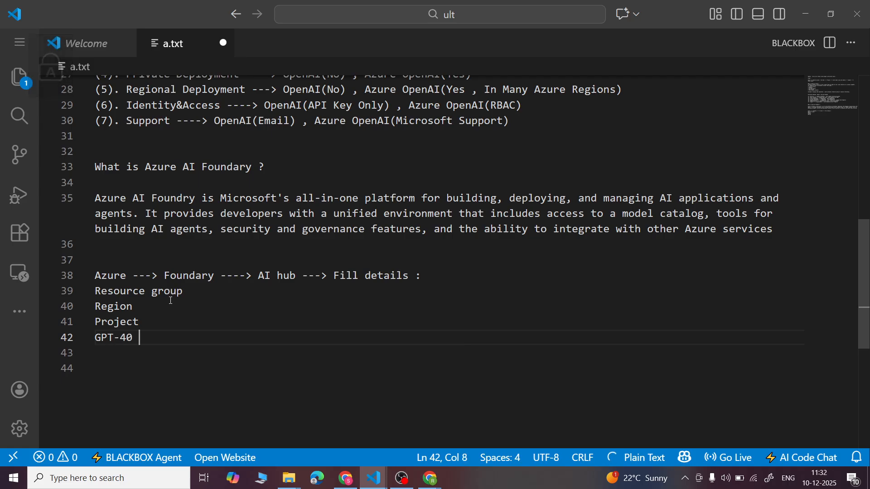
text(m)
key(Caps_Lock)
key(BackSpace)
key(BackSpace)
key(BackSpace)
key(BackSpace)
text(O)
key(BackSpace)
text(4O)
key(BackSpace)
key(BackSpace)
text(O Mod)
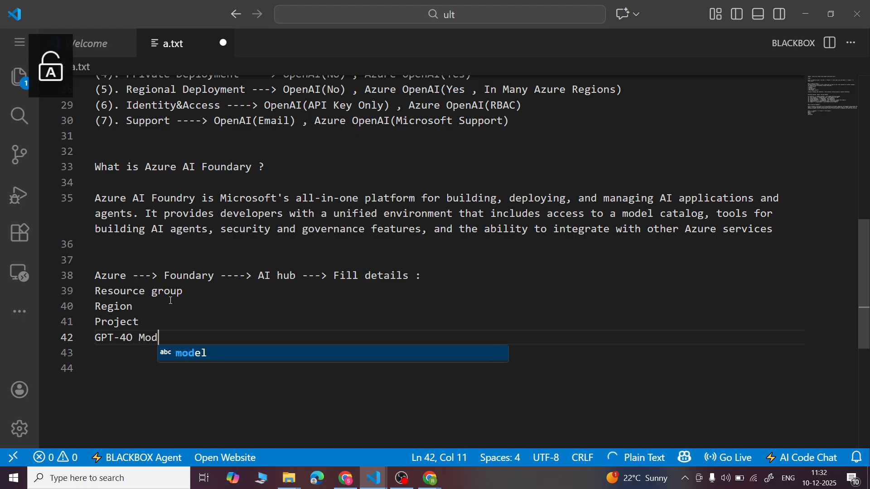
text(el Deploy)
- Add the line "Agents ---. 1 Agent create run" below the model deployment line and save the notes
key(Return)
text(Age)
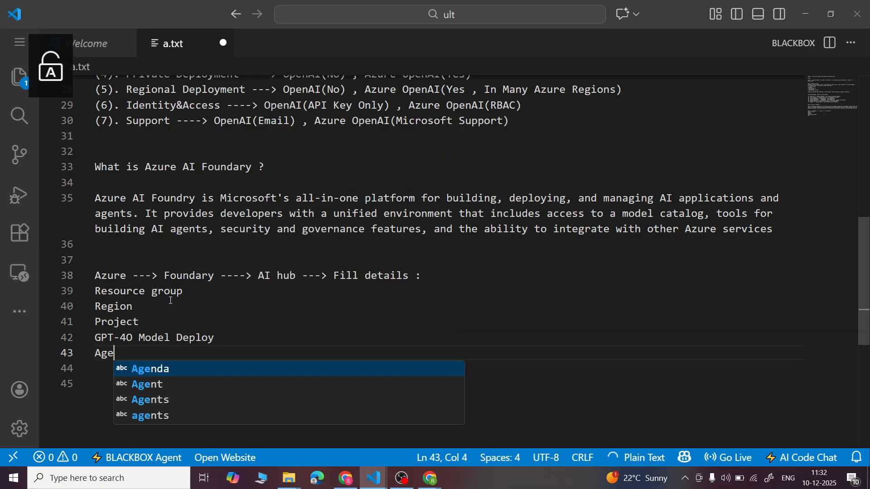
text(nts ---. 1 )
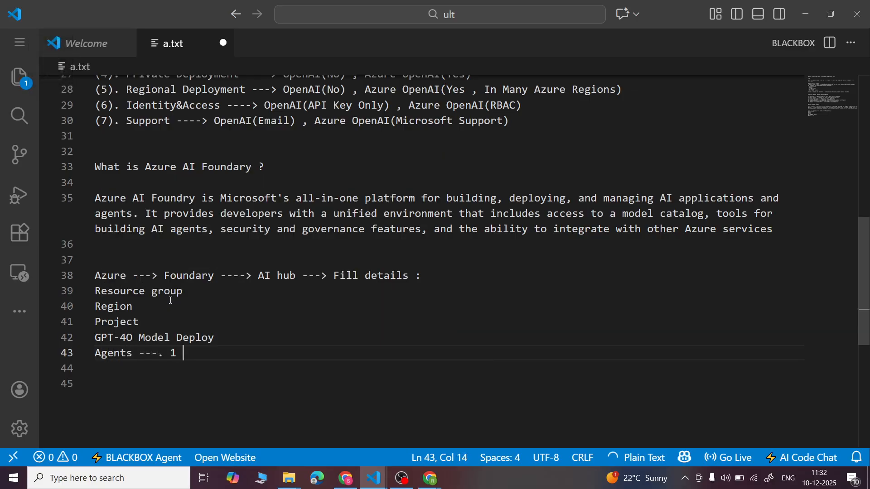
text(Agent cr)
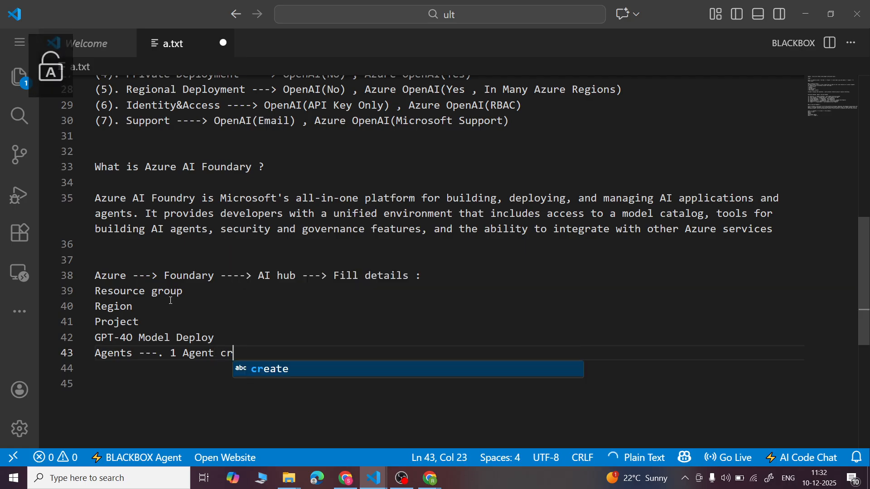
text(eate run)
key(ctrl+s)
- Add the line "AI Services ---> Live Voice + Avatar ---. Agent create ." followed by a blank line, and save the notes
key(Return)
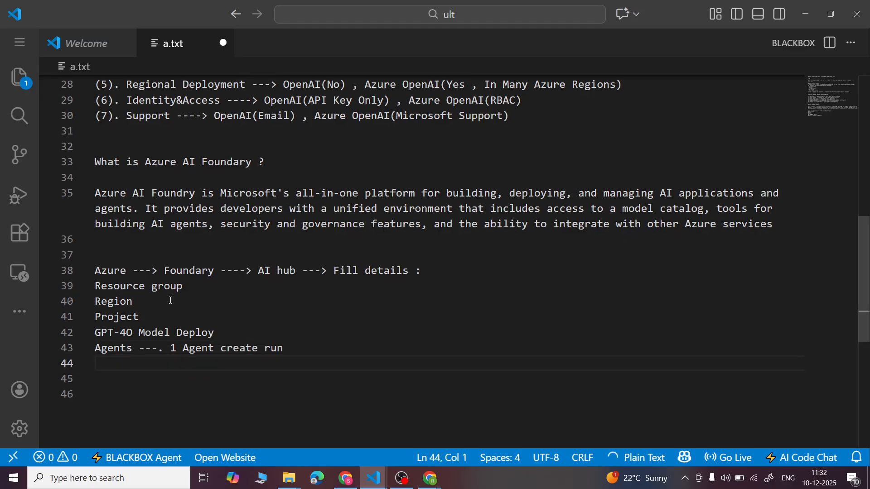
text(AI Se)
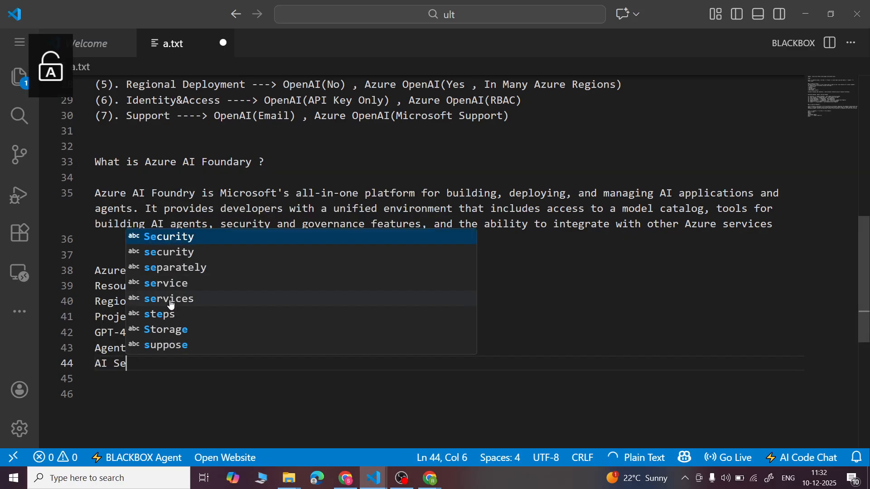
text(rvices ---> )
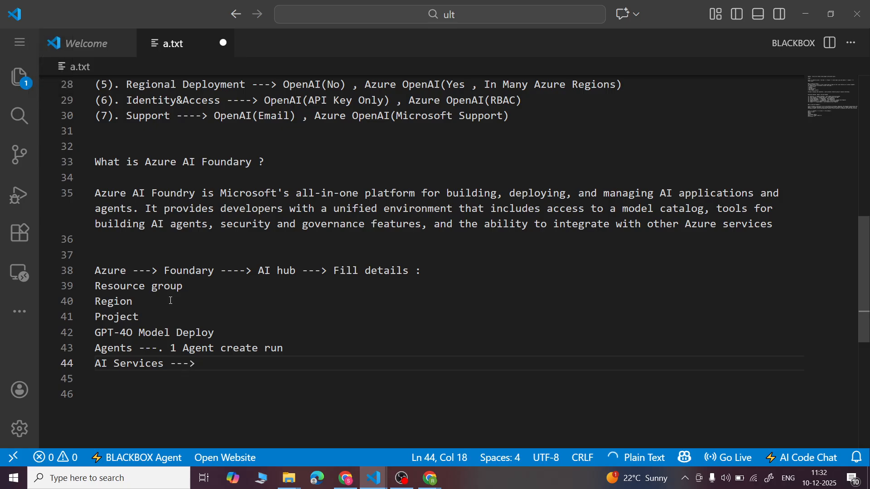
text(Live )
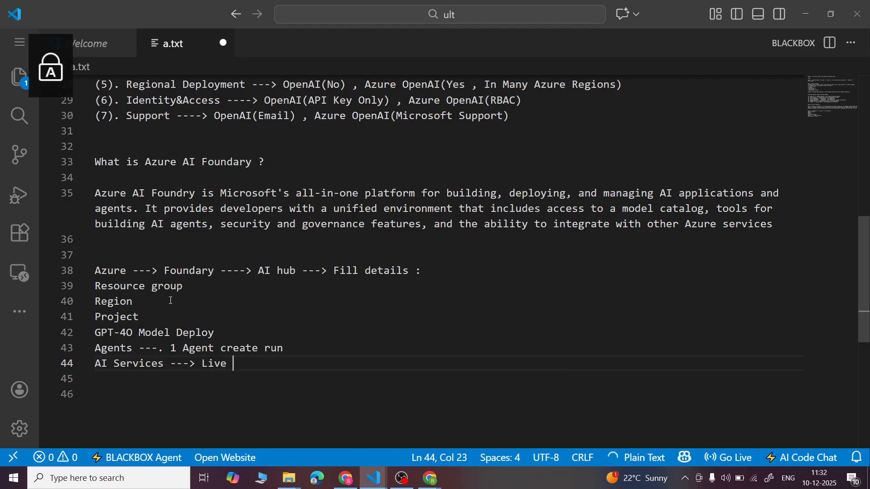
text(Voice + )
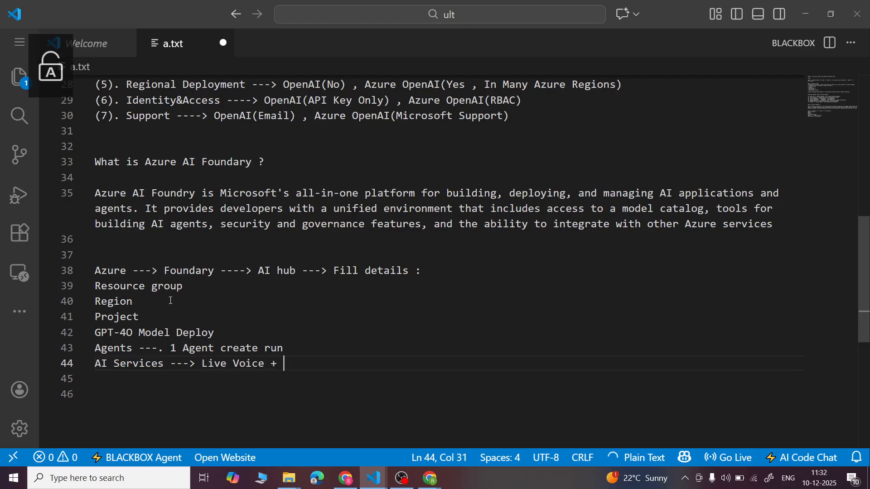
text(Avatar )
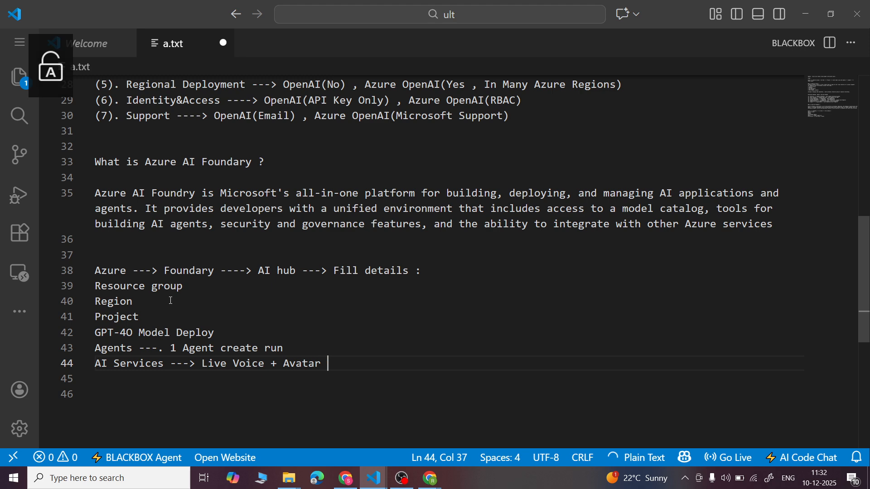
text(---.)
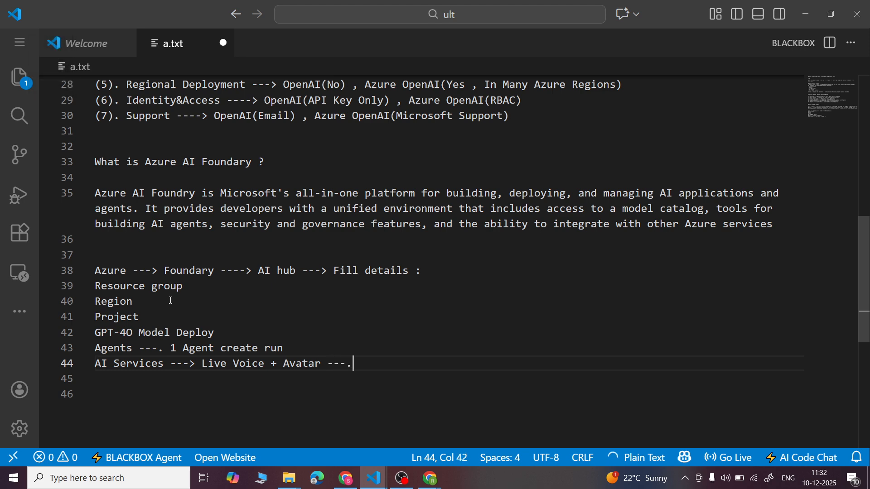
key(Caps_Lock)
text(A)
key(Caps_Lock)
text(gent )
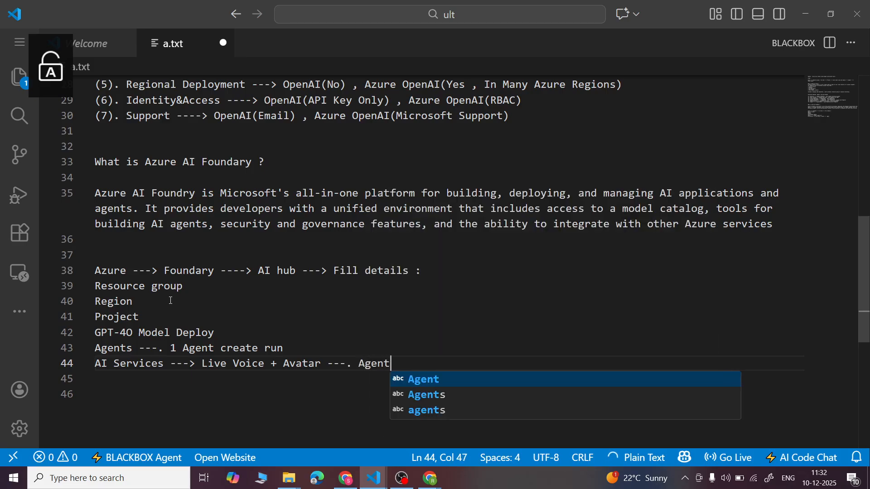
text(create .)
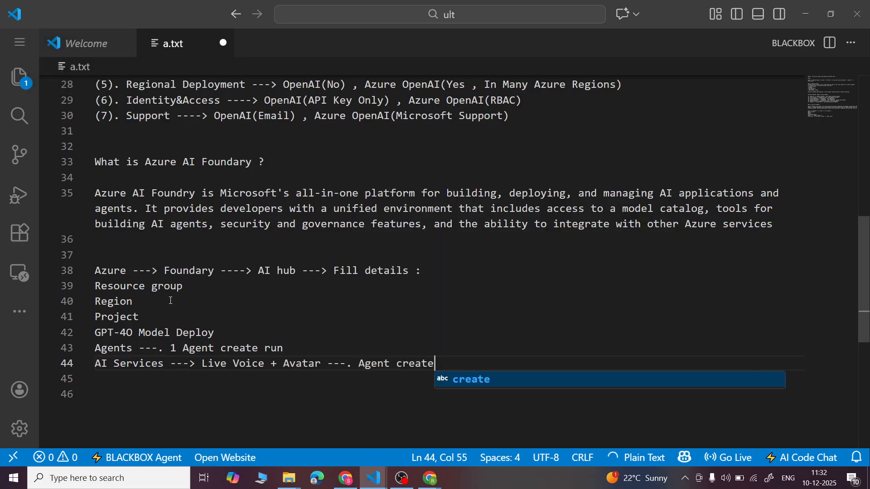
key(Return)
key(Return)
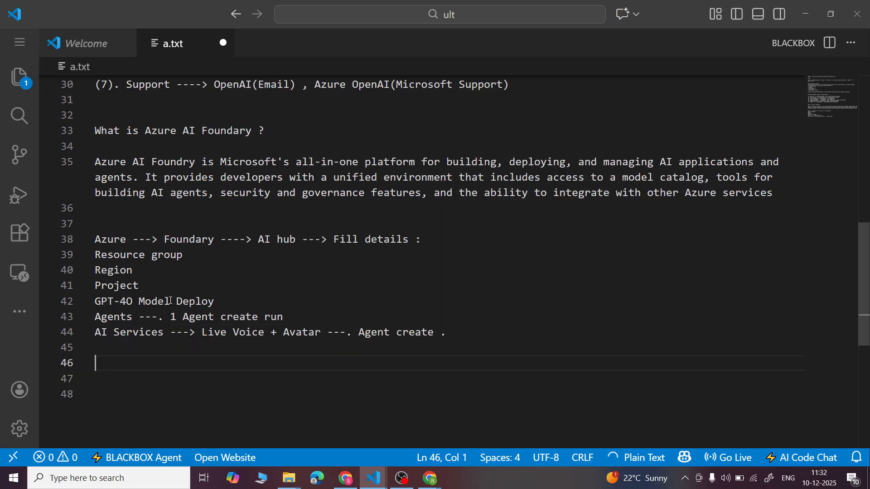
key(ctrl+s)
- Start a new line below the AI Services entry and its blank line with "Microsoft Azure Home Page --->"
key(Caps_Lock)
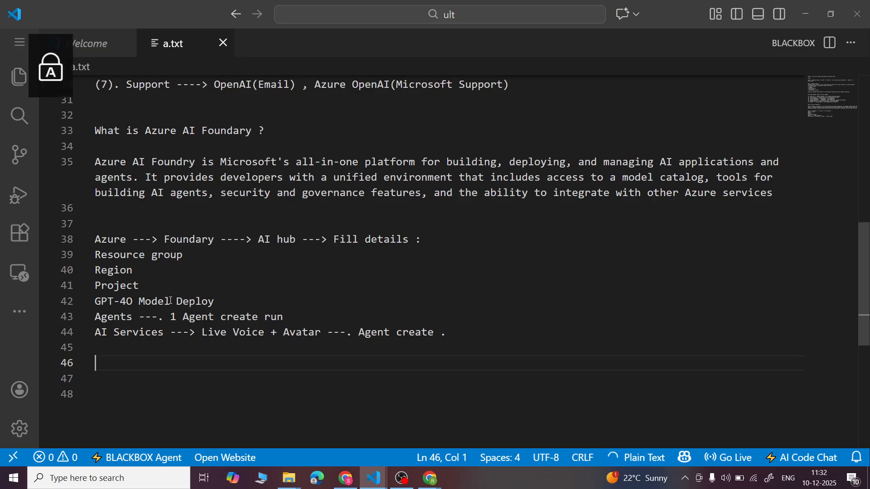
text(R)
key(BackSpace)
key(Caps_Lock)
text(Morcr)
key(BackSpace)
key(BackSpace)
key(BackSpace)
key(BackSpace)
text(icrosoft)
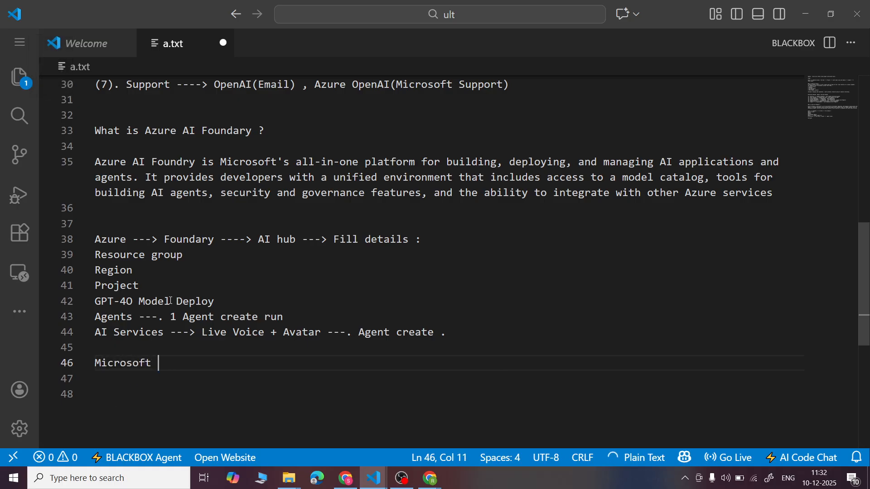
key(Caps_Lock)
text(Azure Hooma)
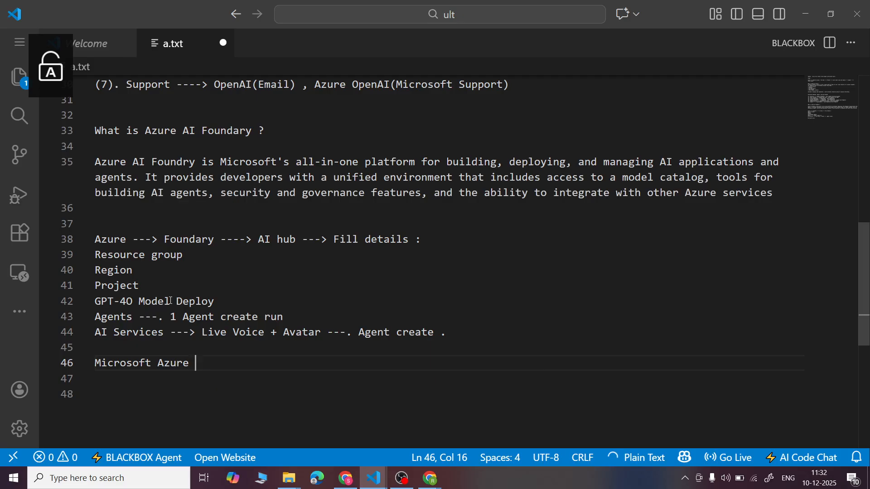
key(BackSpace)
key(BackSpace)
key(BackSpace)
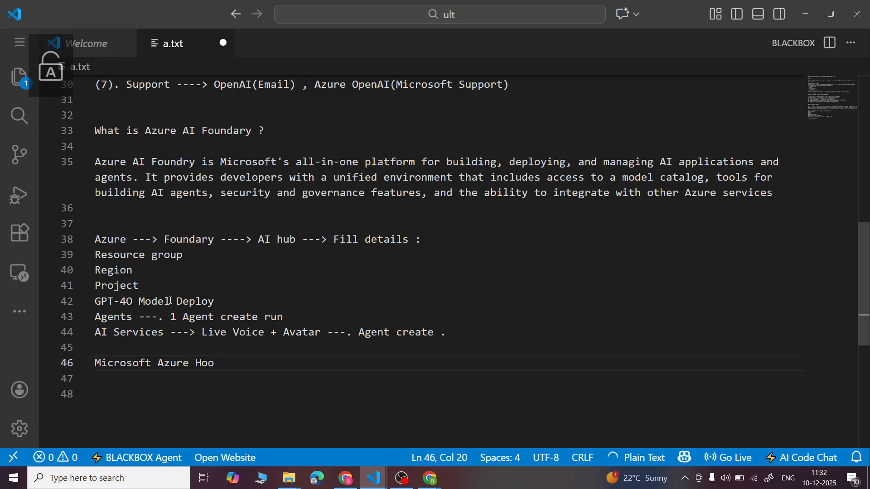
text(me)
key(Caps_Lock)
text(Page ----.)
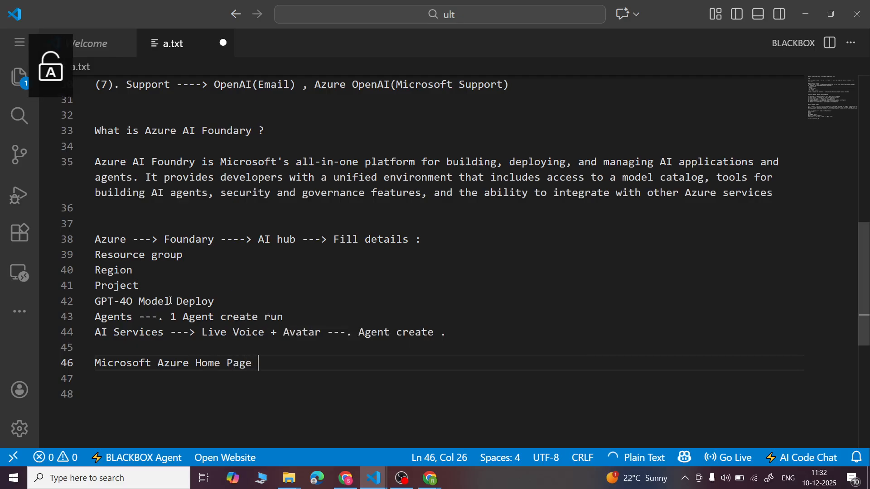
key(BackSpace)
key(BackSpace)
text(>)
- Complete the line with "Delete Resource group ----> All Services Integrated close .", save the notes, and return to the Azure portal in Chrome
key(Caps_Lock)
text(D)
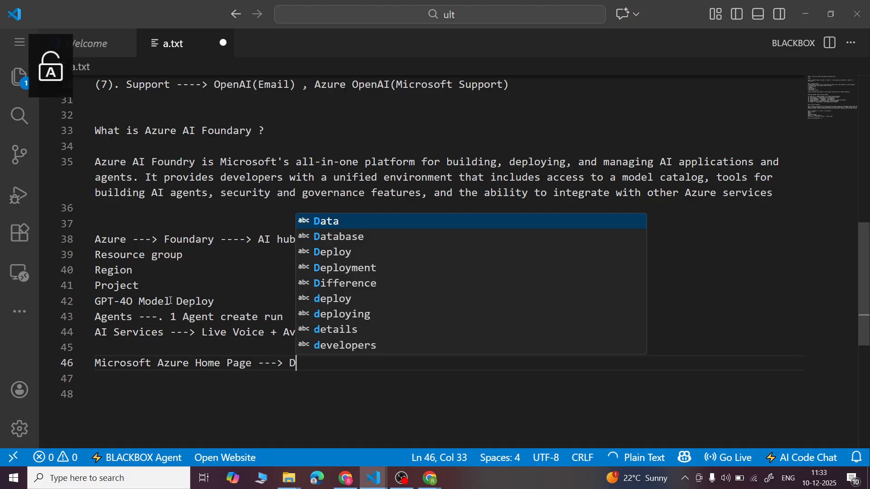
text(elete Resouece)
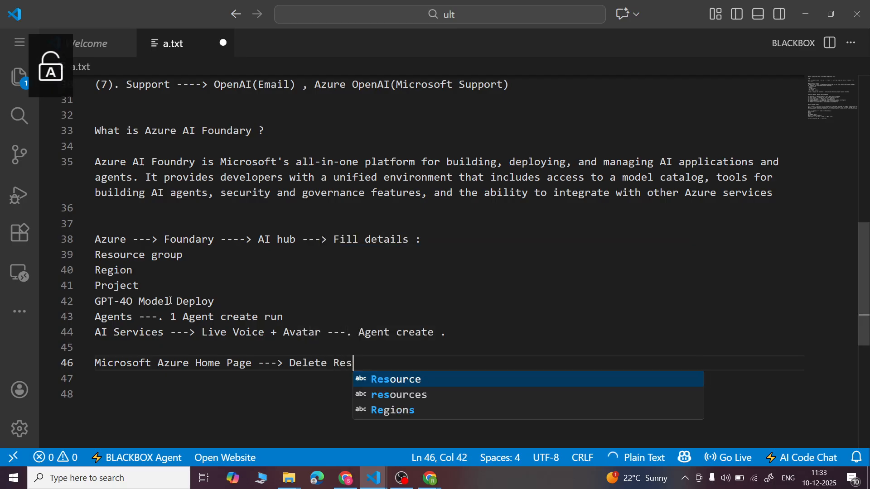
key(BackSpace)
key(BackSpace)
key(BackSpace)
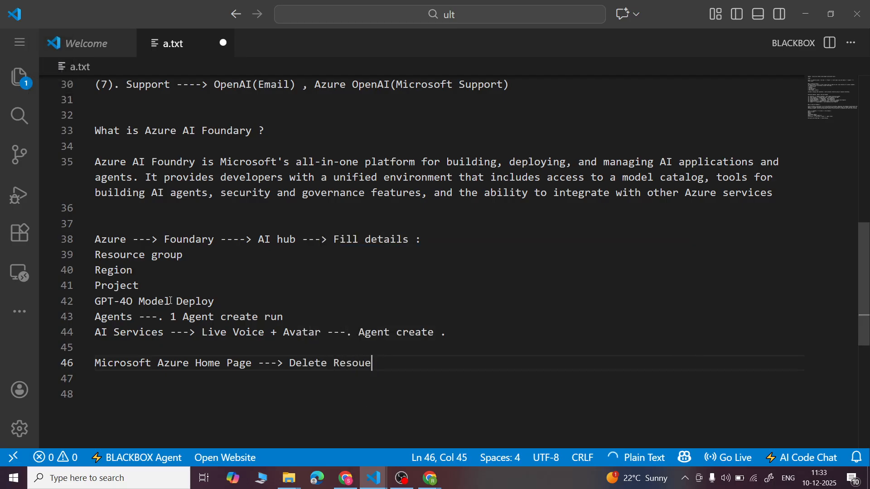
text(rce group)
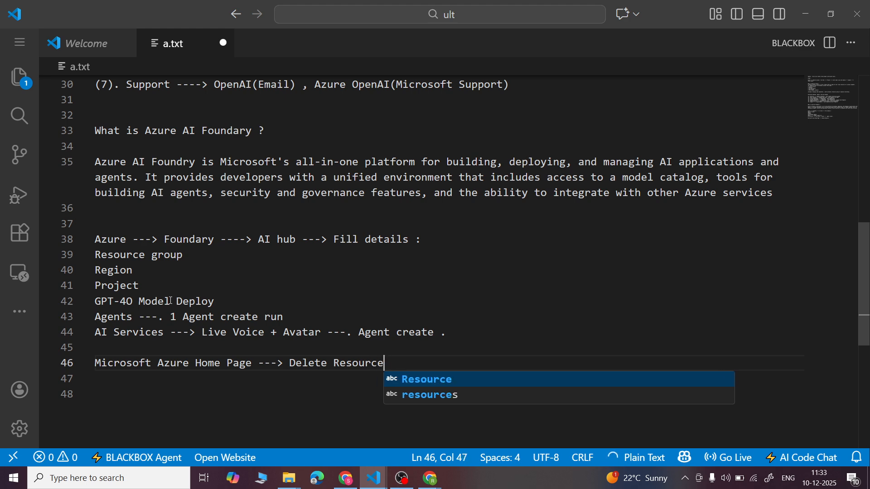
text( ---->)
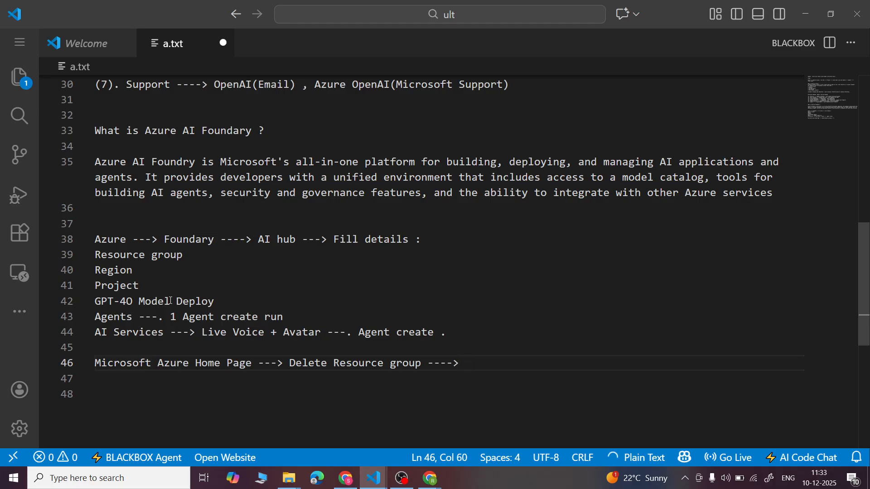
text( All Ser)
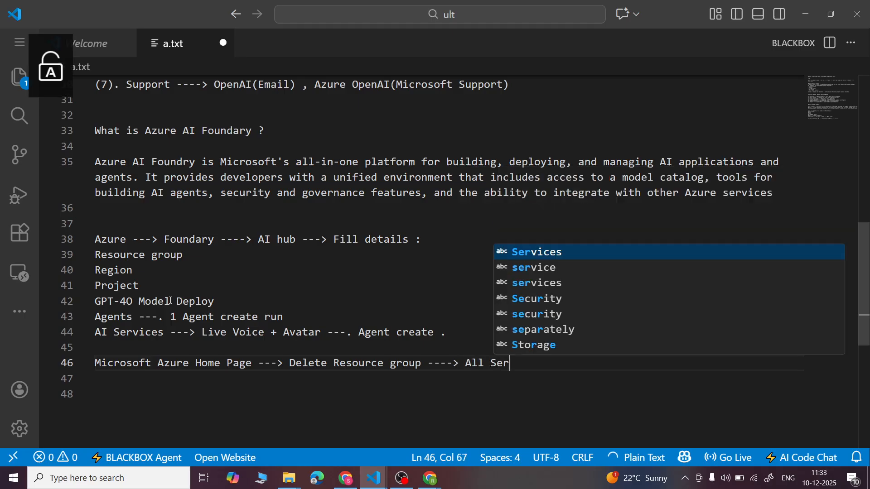
text(vices )
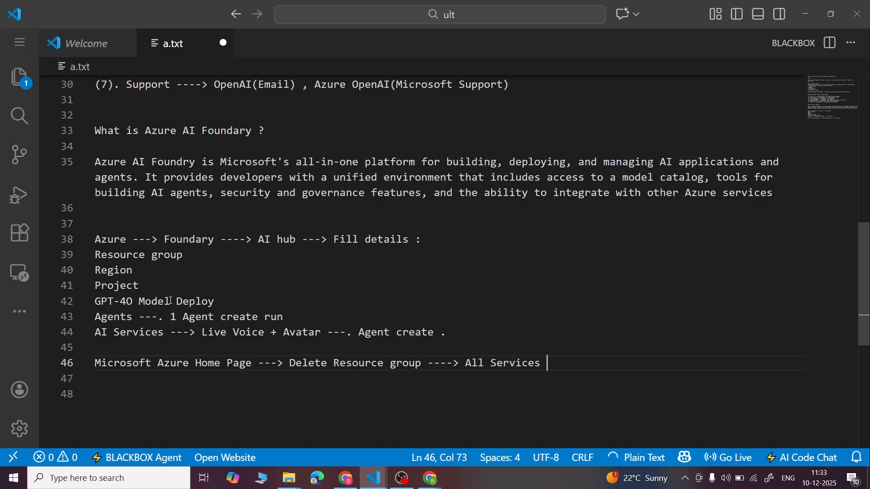
text(Integrated)
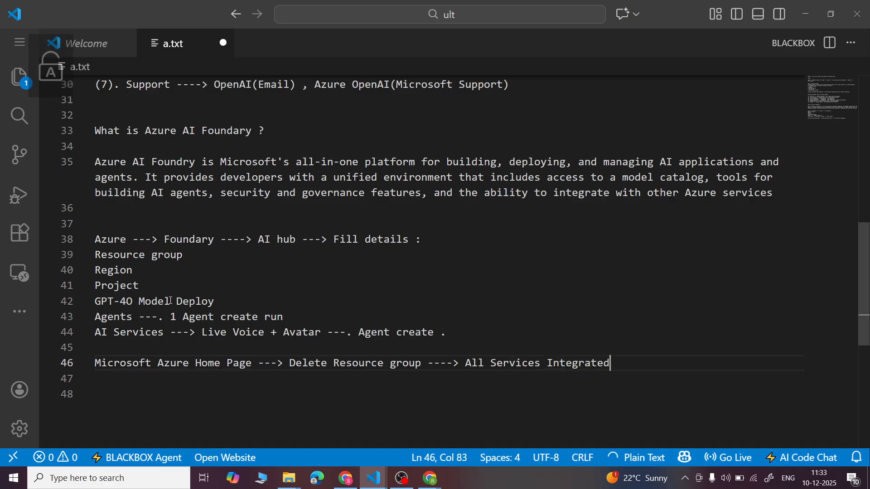
text( close .)
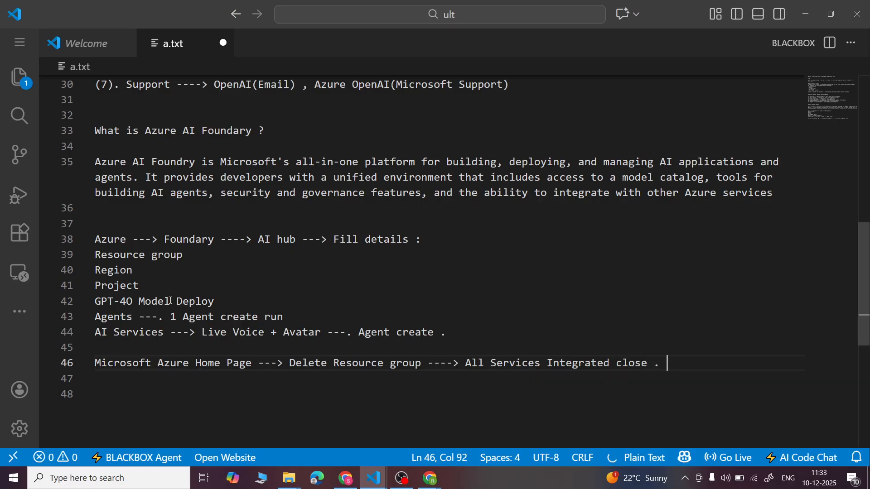
key(ctrl+s)
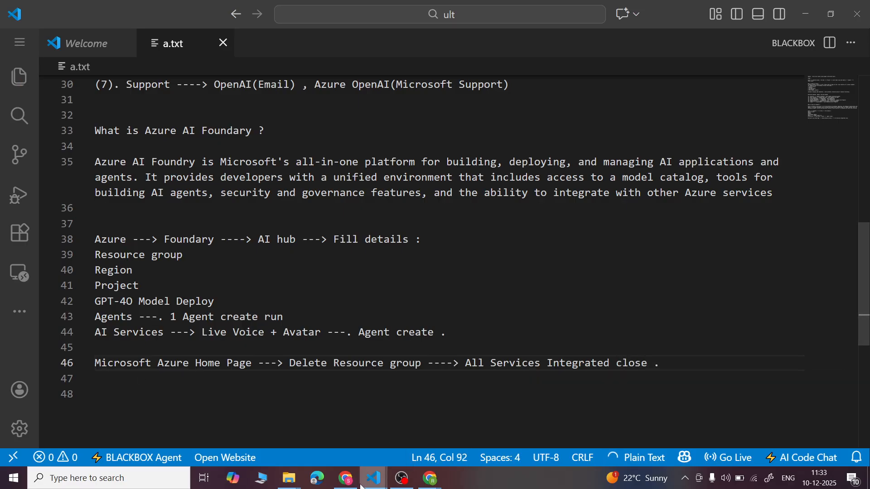
click(345, 484)
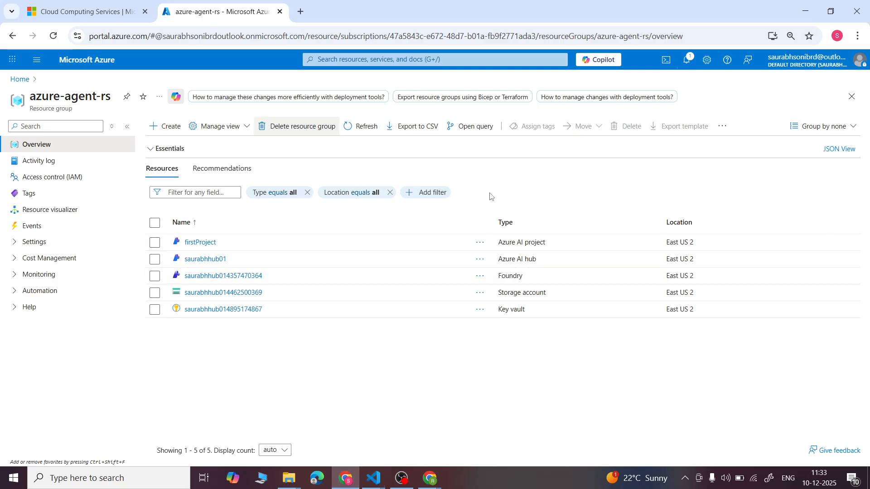